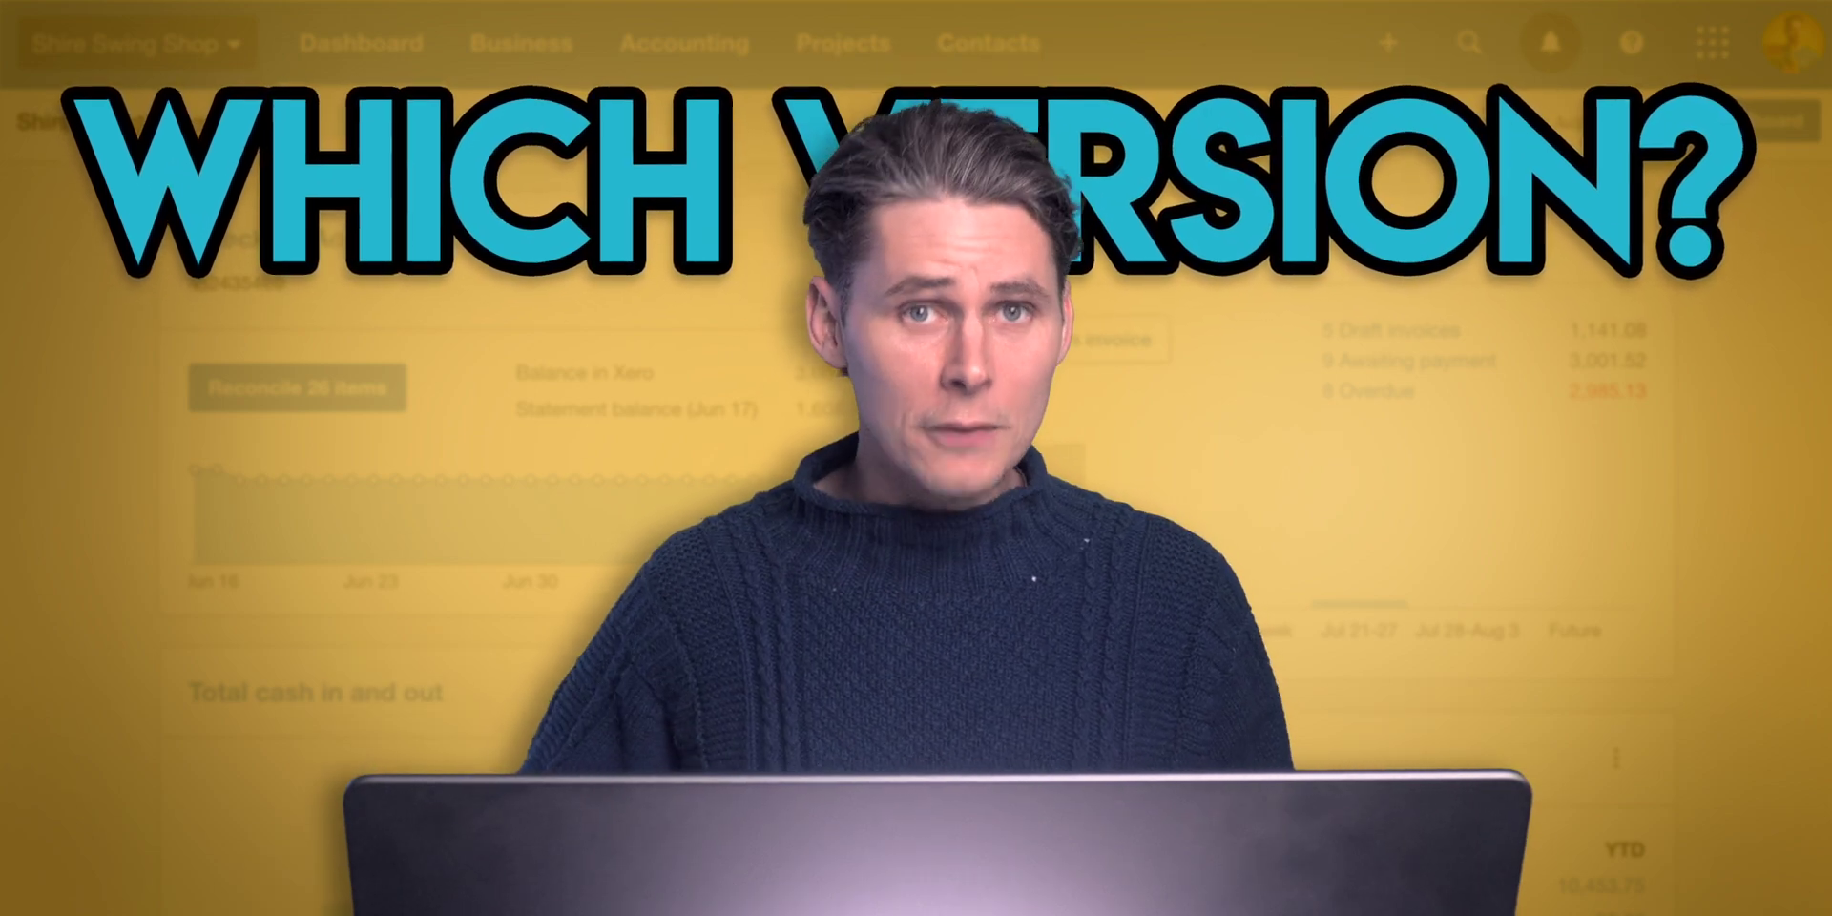
- Scroll down to the video description showing the USA and Canada free-trial discount links
{"action": "scroll", "coordinate": [838, 802], "scroll_direction": "down", "scroll_amount": 5}
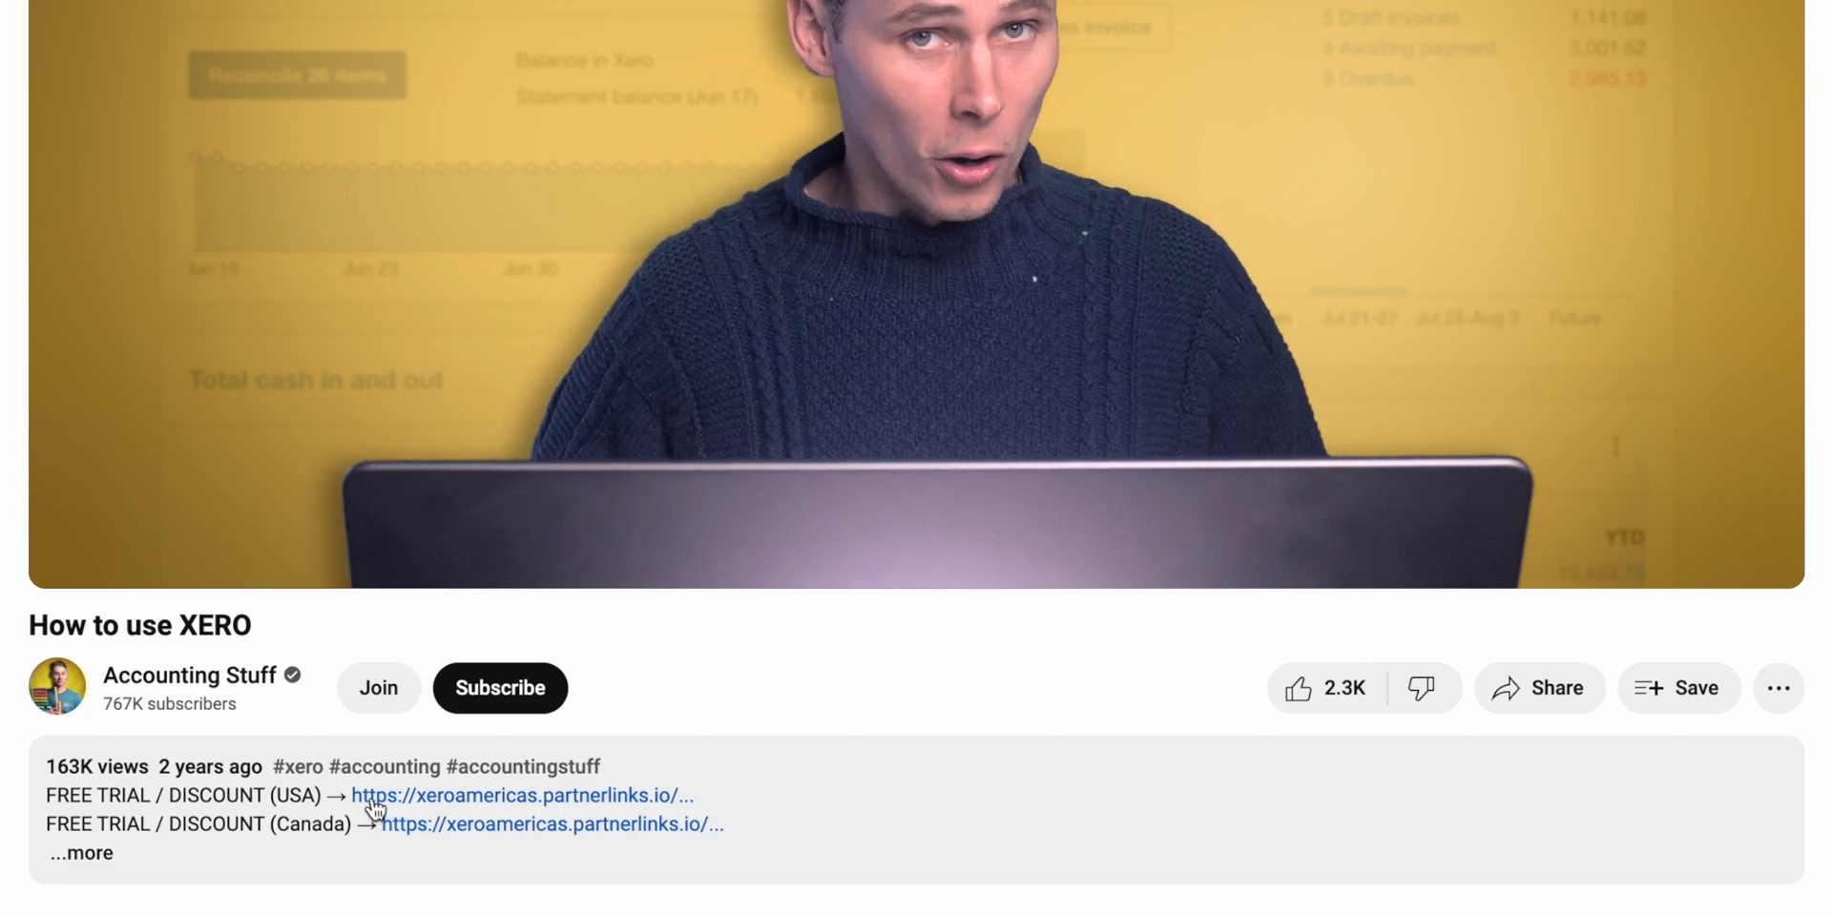
- Follow the FREE TRIAL / DISCOUNT (USA) link to Xero's 50%-off pricing plans page
{"action": "left_click", "coordinate": [374, 807]}
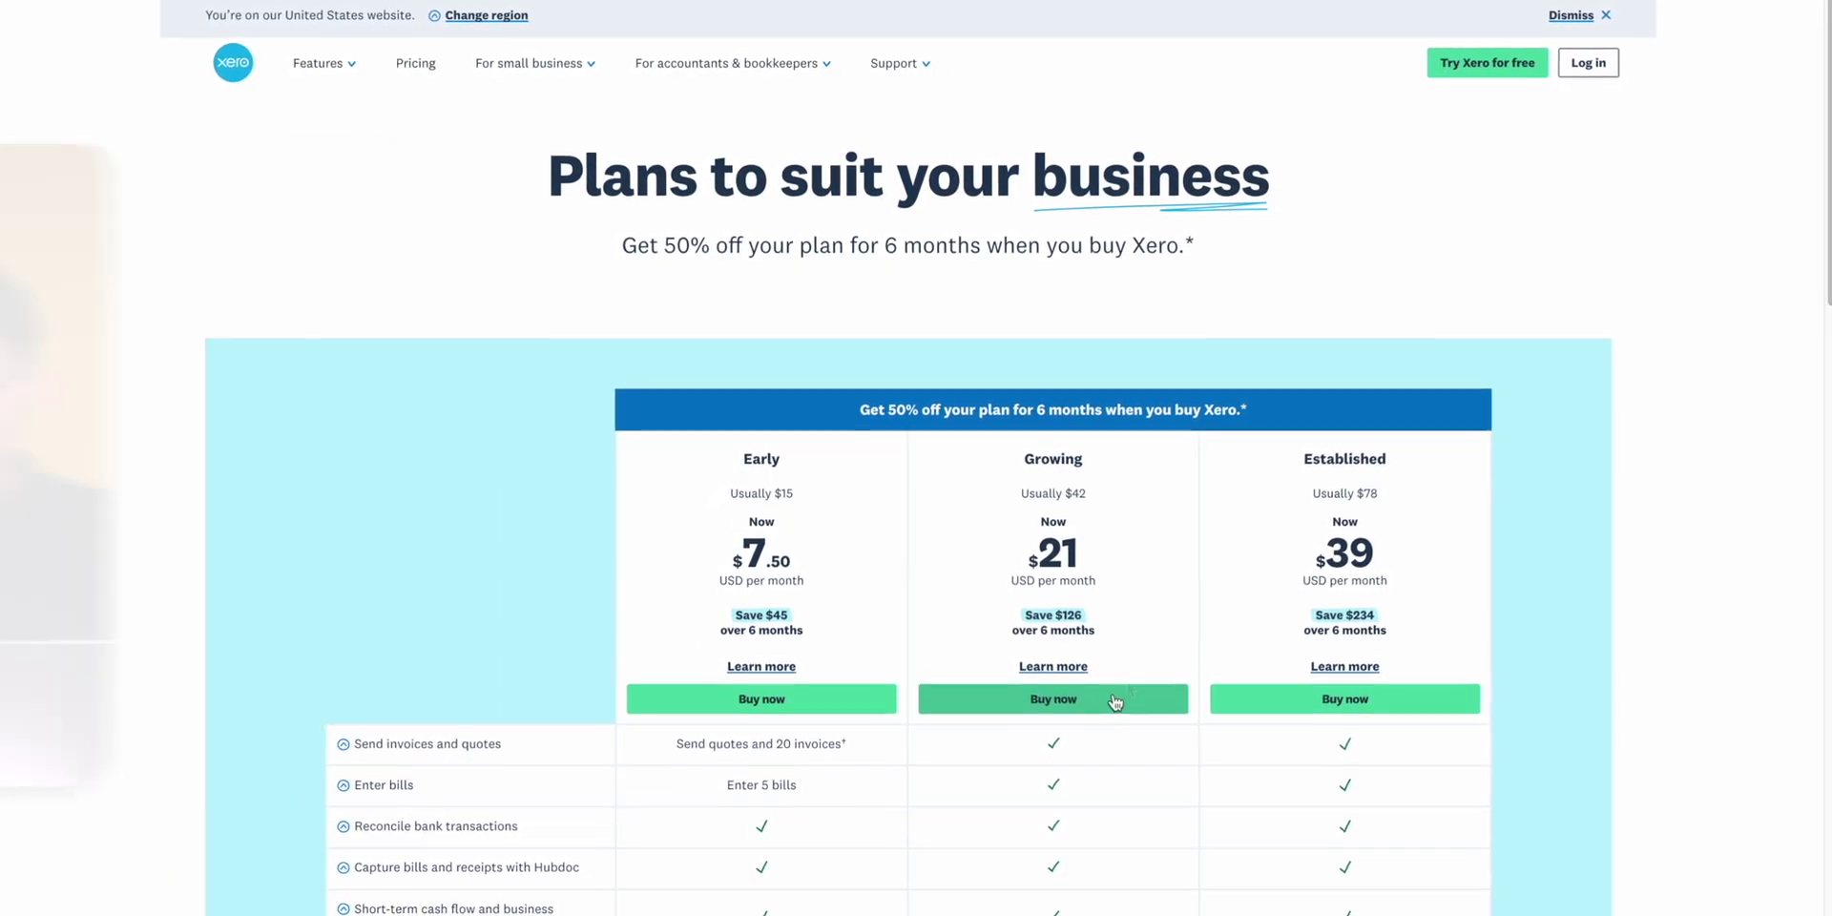
{"action": "left_click_drag", "start_coordinate": [1824, 229], "coordinate": [1825, 266]}
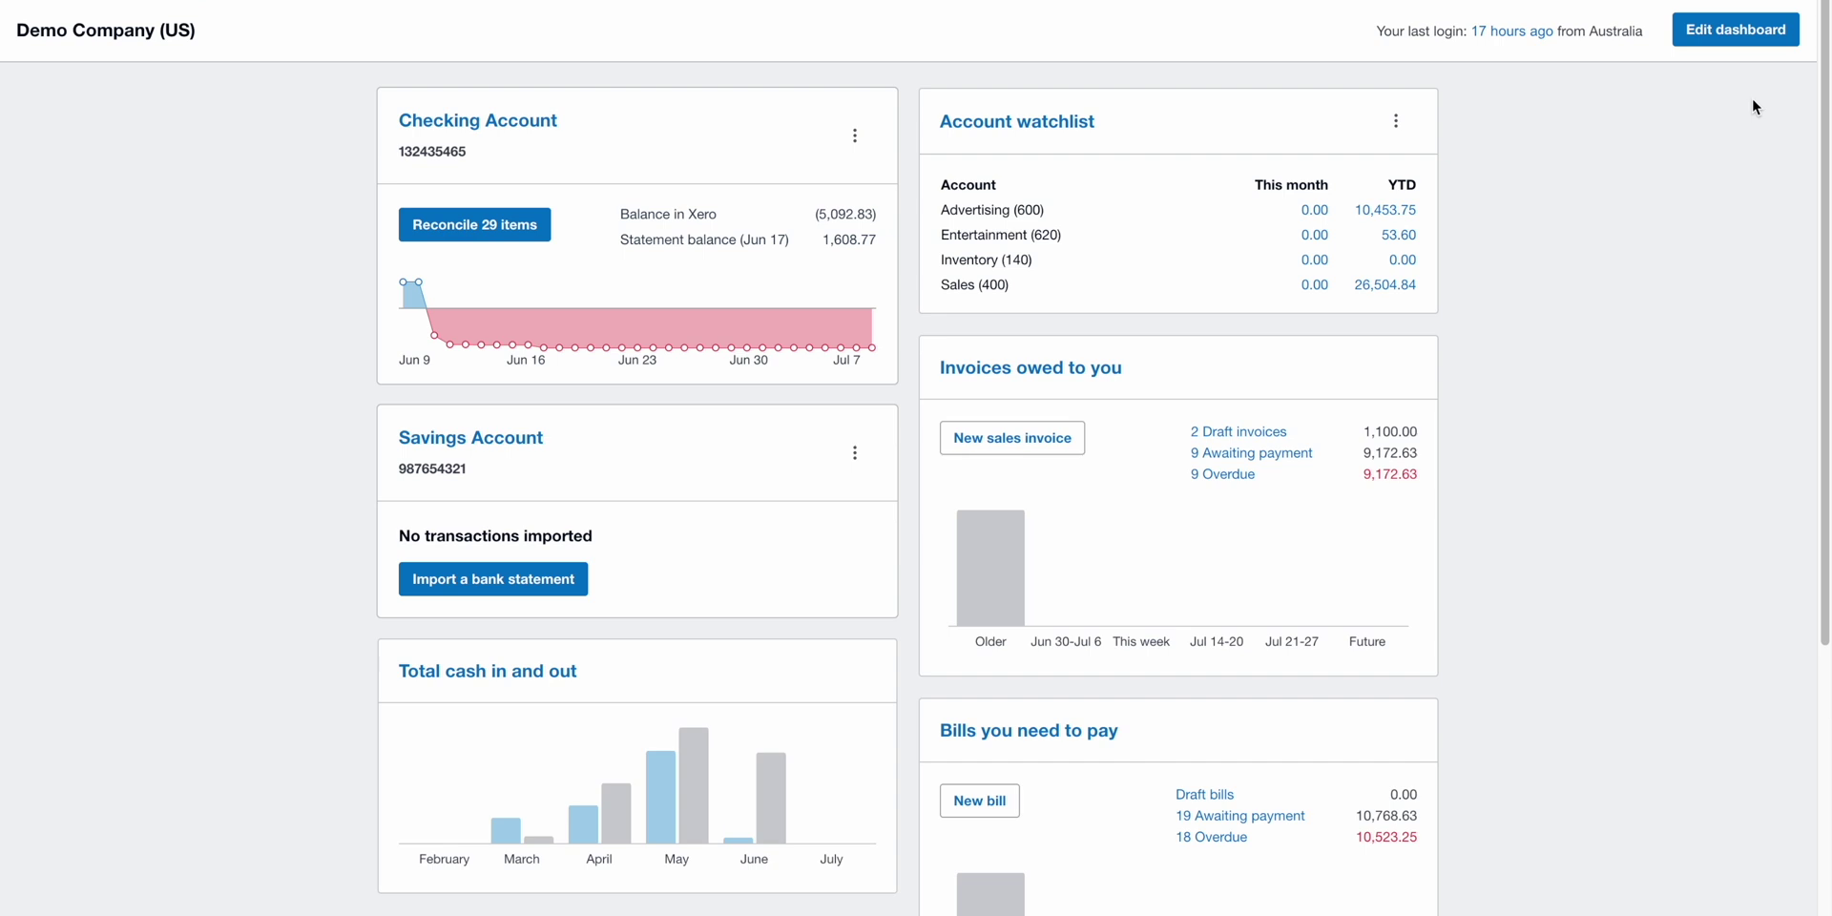
- Scroll the Demo Company (US) dashboard down to the Expense claims panel
{"action": "left_click_drag", "start_coordinate": [1824, 90], "coordinate": [1823, 262]}
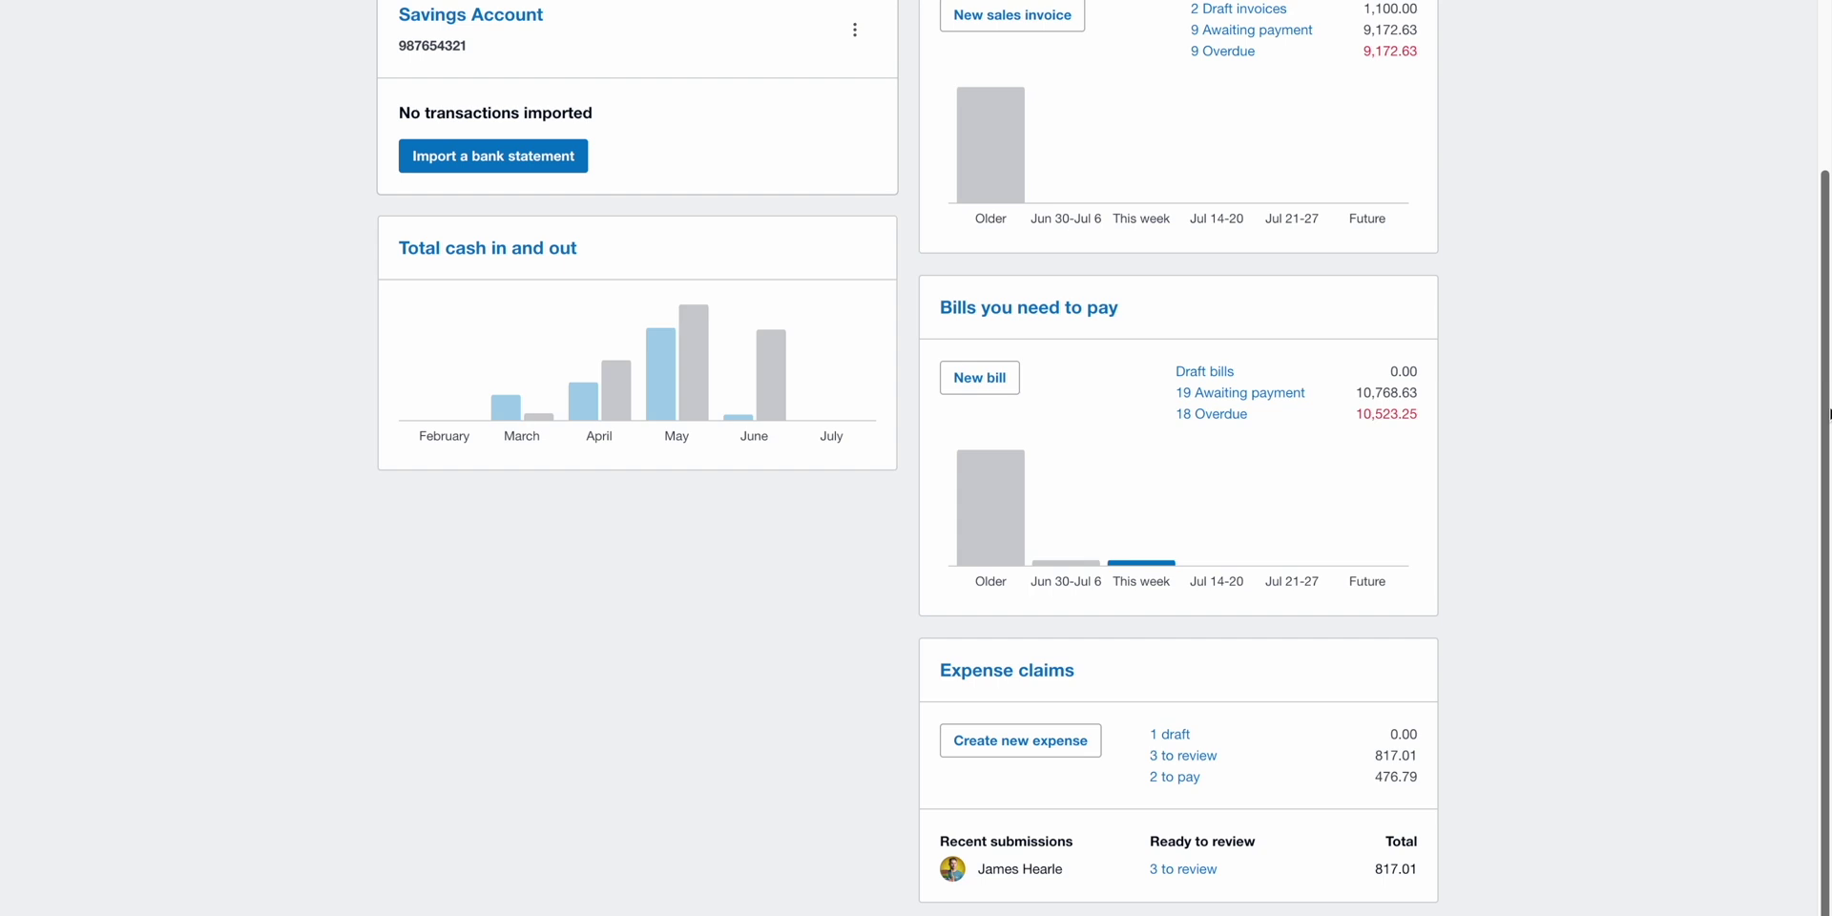
- Edit the dashboard: put Invoices owed to you top right, hide Savings Account, save
{"action": "left_click_drag", "start_coordinate": [1824, 413], "coordinate": [1819, 172]}
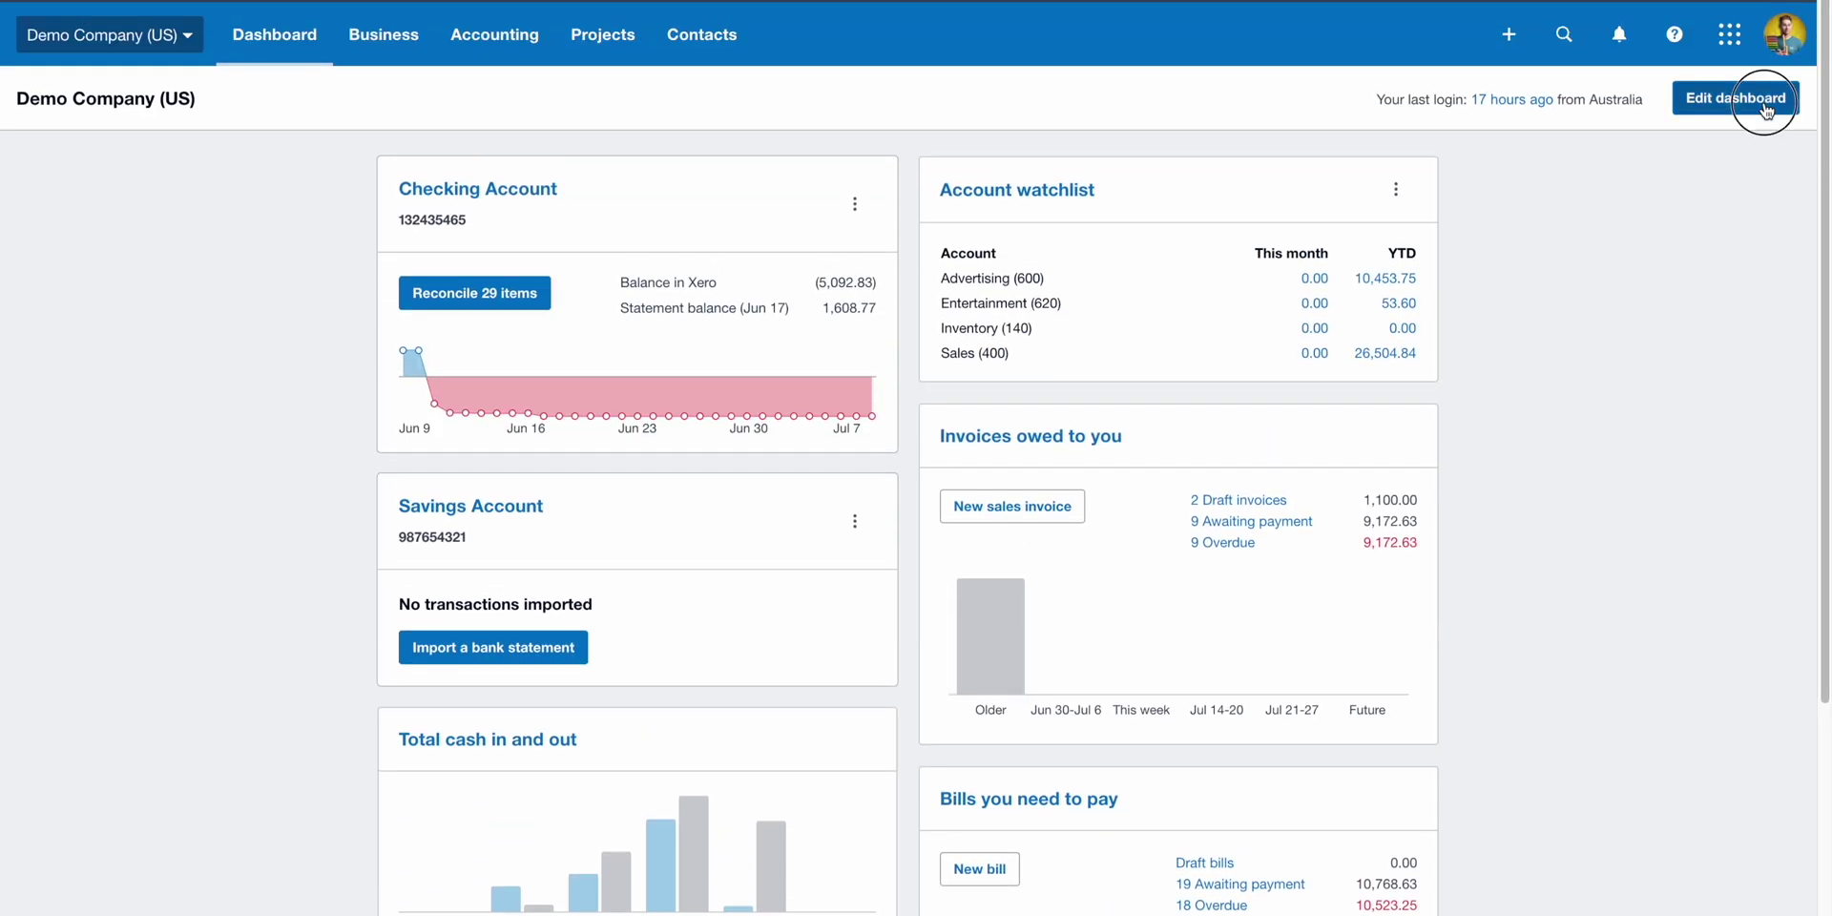
{"action": "left_click", "coordinate": [1736, 98]}
{"action": "left_click_drag", "start_coordinate": [950, 861], "coordinate": [953, 410]}
{"action": "left_click", "coordinate": [806, 778]}
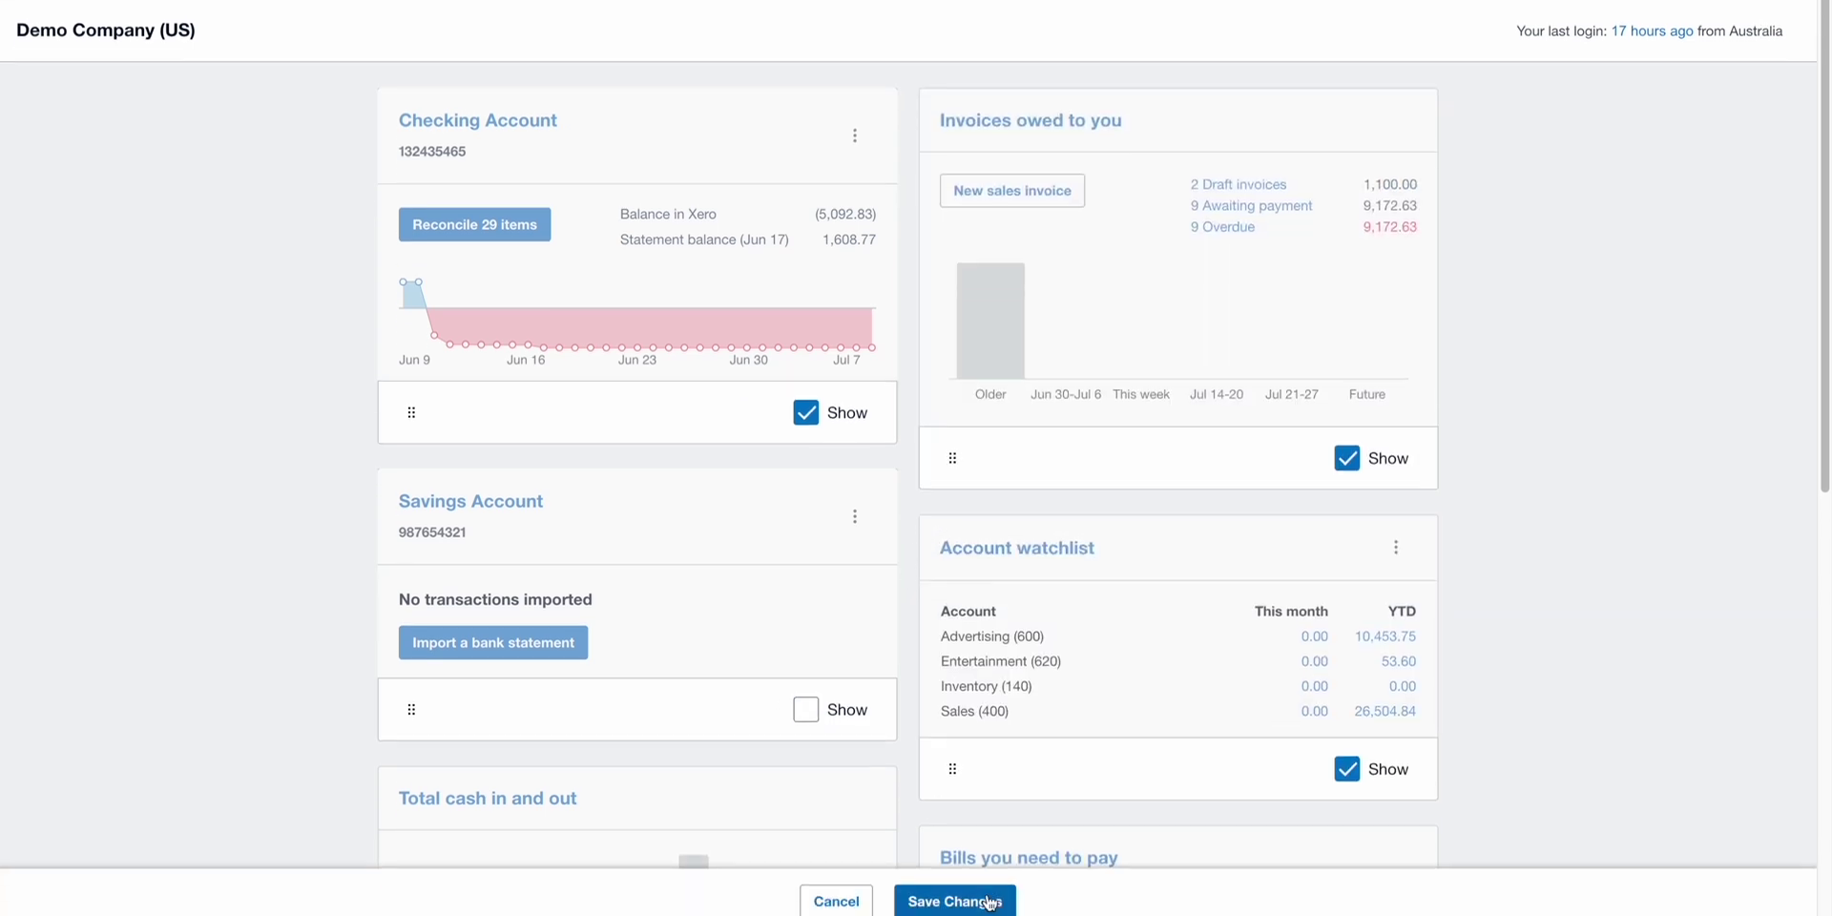
{"action": "left_click", "coordinate": [948, 895]}
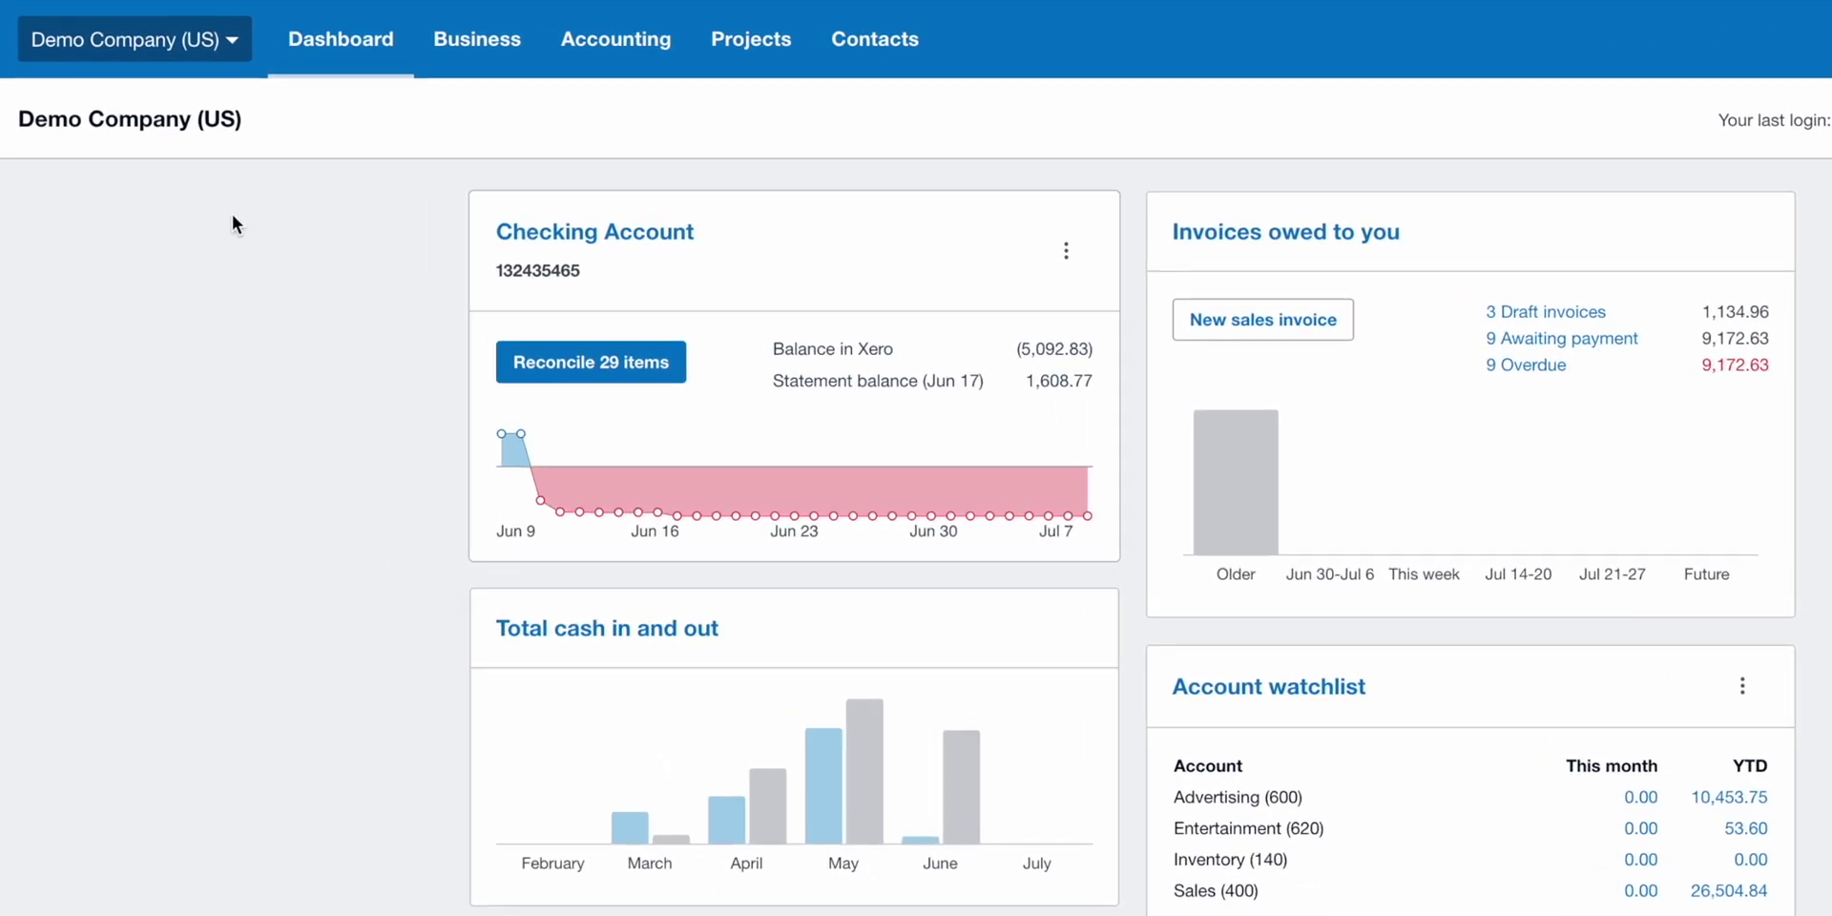
{"action": "left_click", "coordinate": [232, 60]}
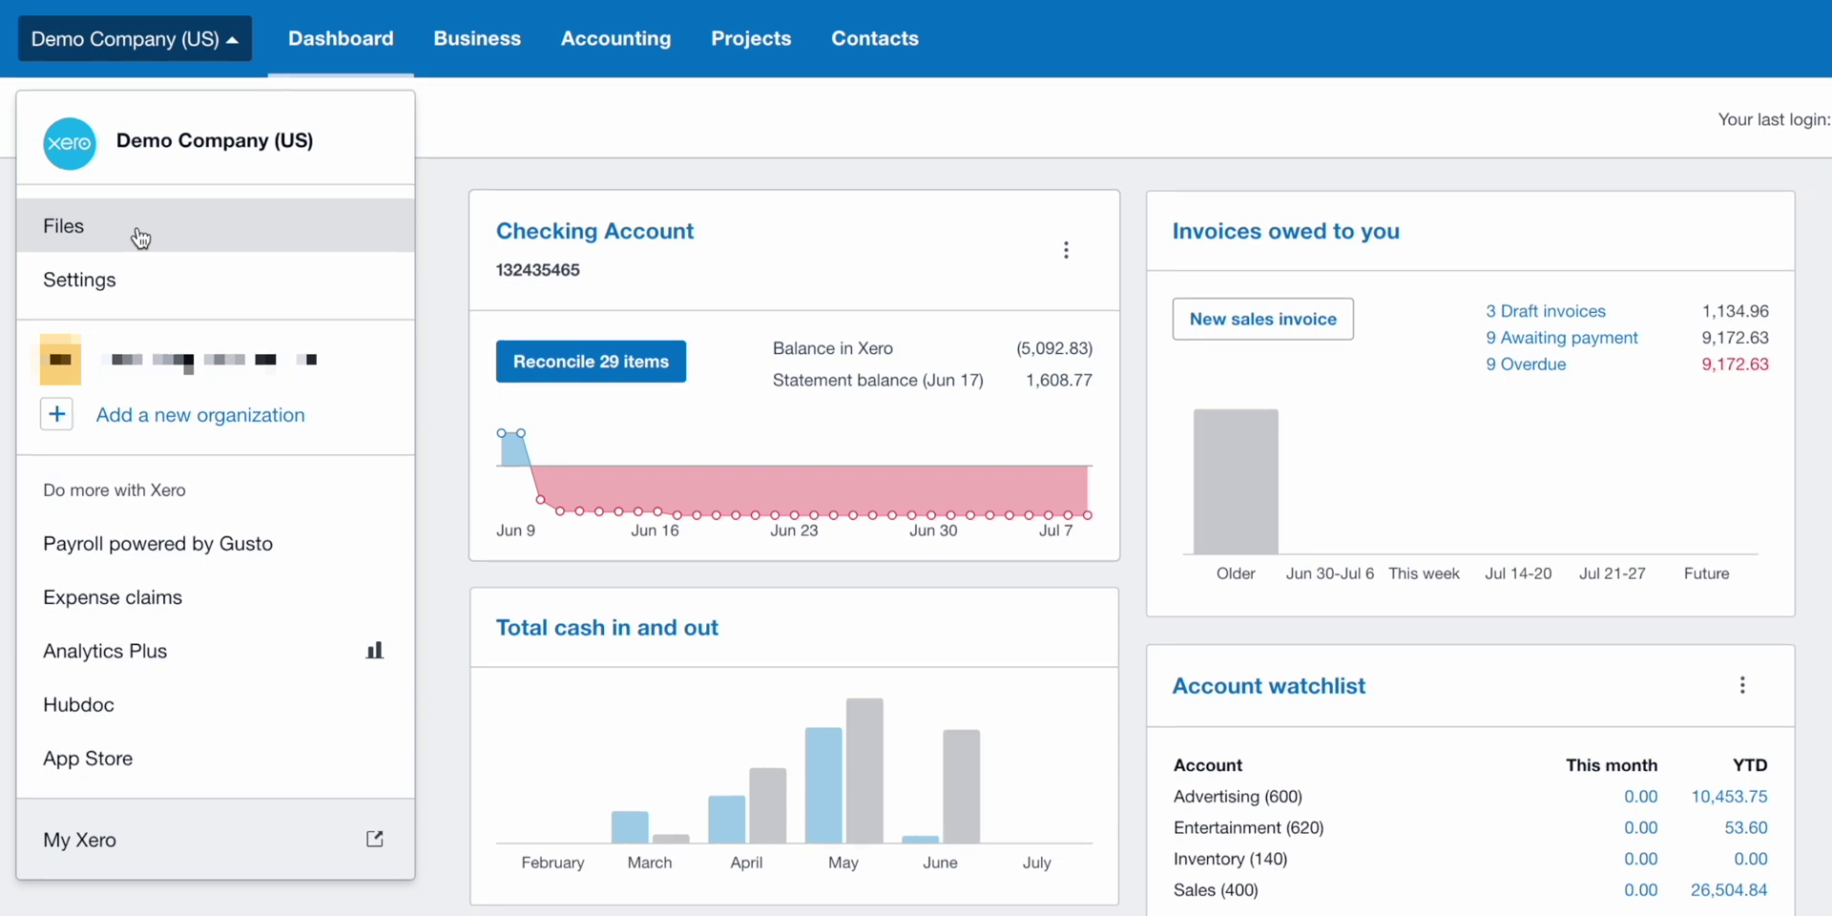
- Choose Settings from the Demo Company (US) menu to reach Organization settings
{"action": "left_click", "coordinate": [152, 286]}
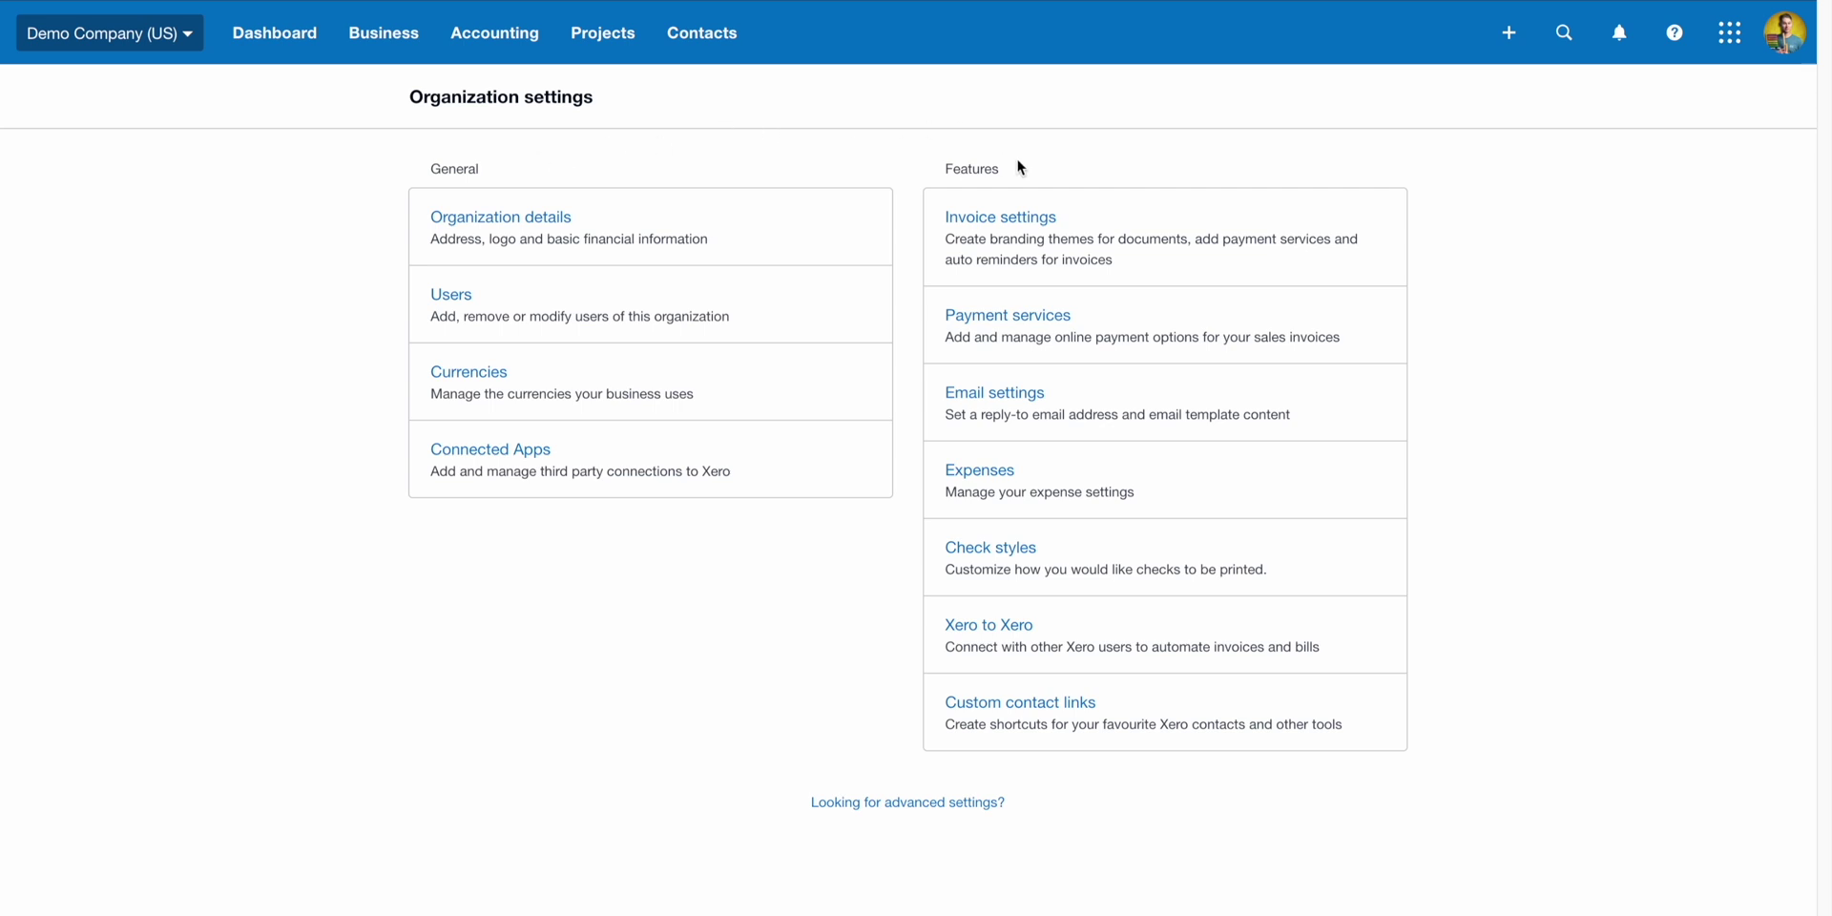
- Upload the Shire Swing Shop logo and set the display name to 'Shire Swing Shop'
{"action": "left_click", "coordinate": [558, 229]}
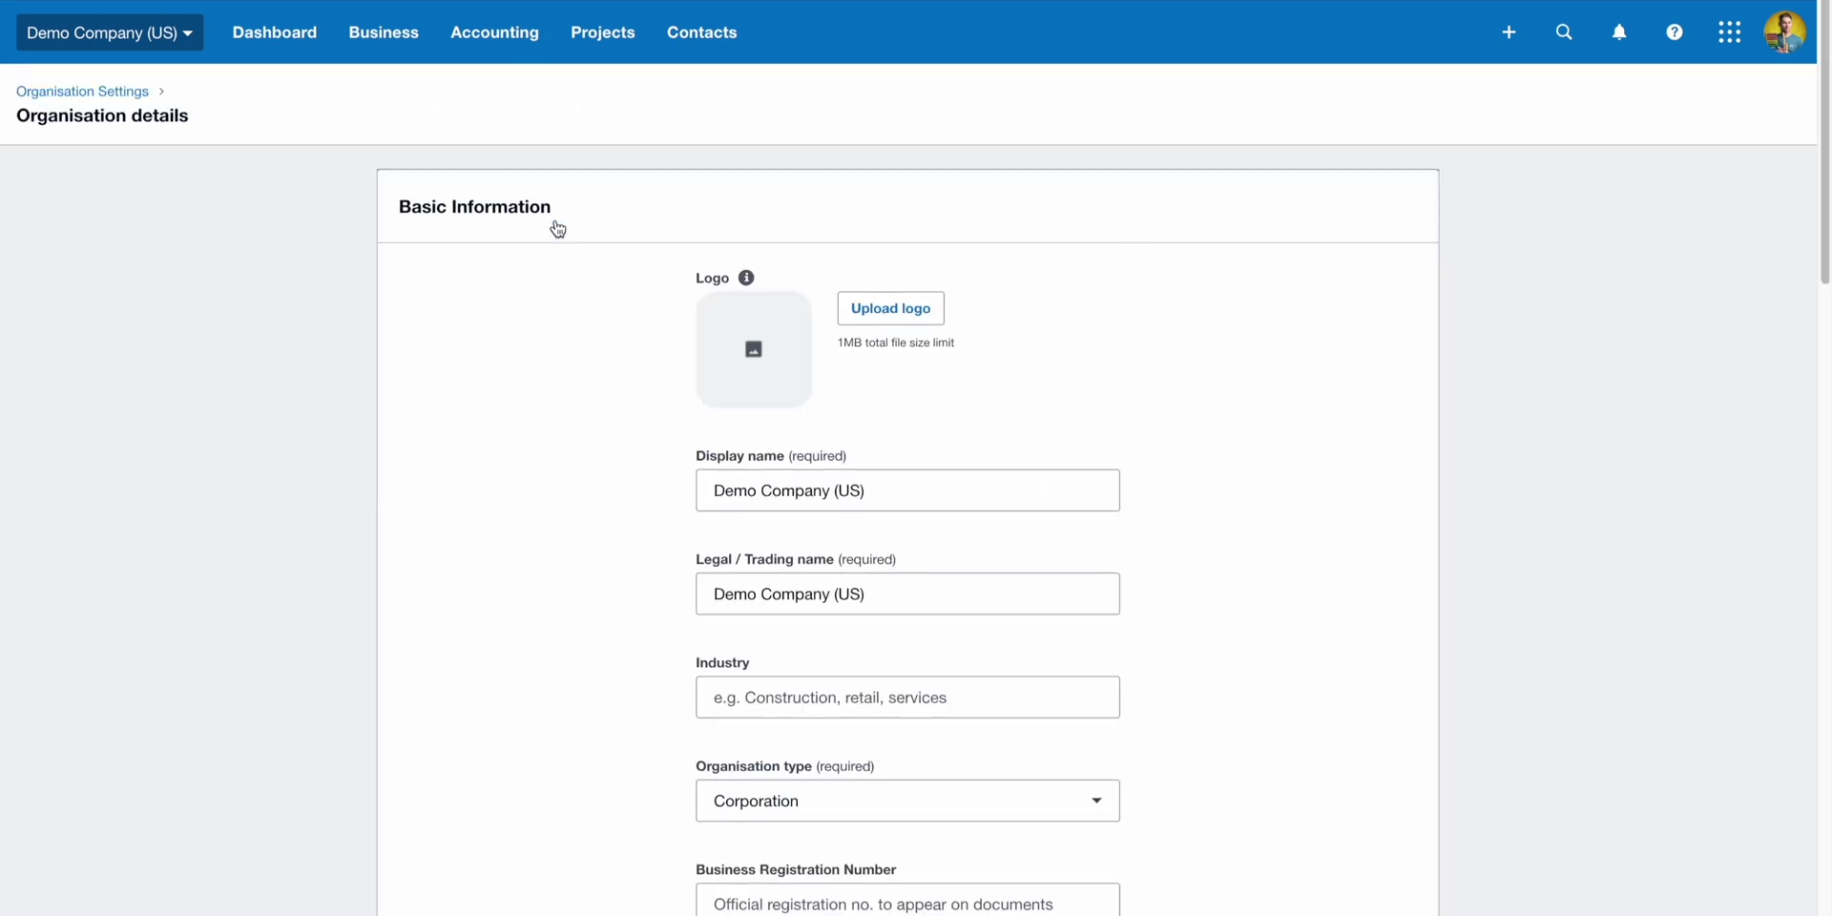
{"action": "left_click", "coordinate": [883, 308]}
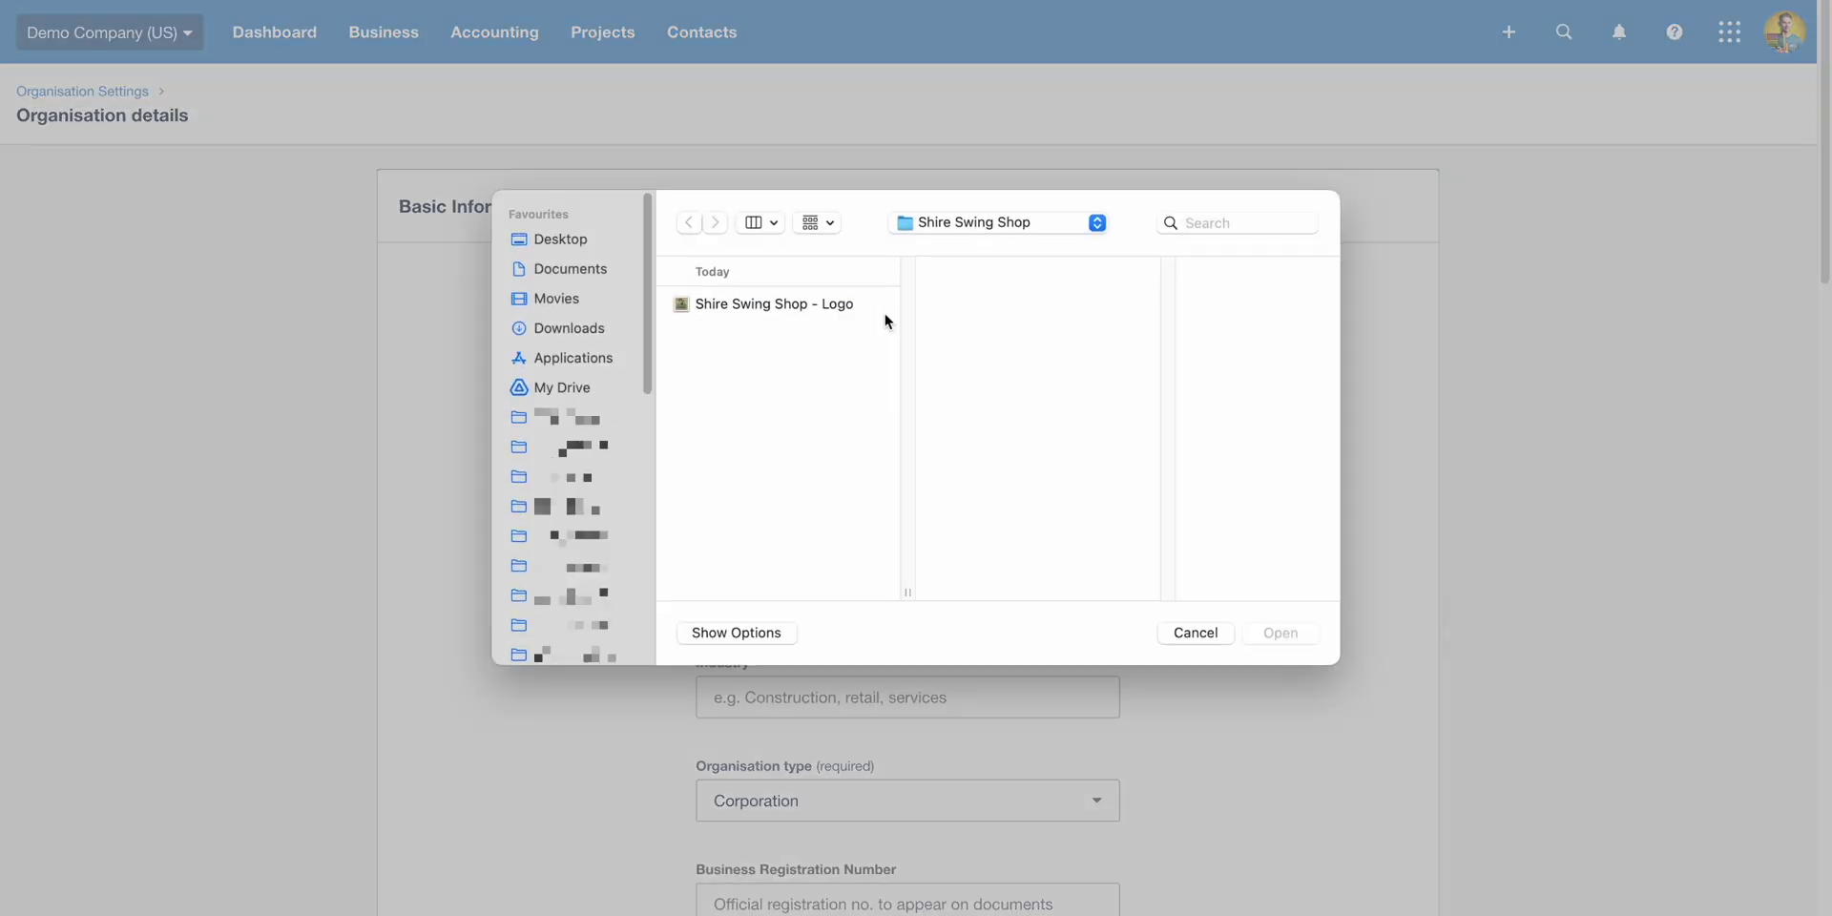
{"action": "left_click", "coordinate": [1277, 634]}
{"action": "triple_click", "coordinate": [996, 495]}
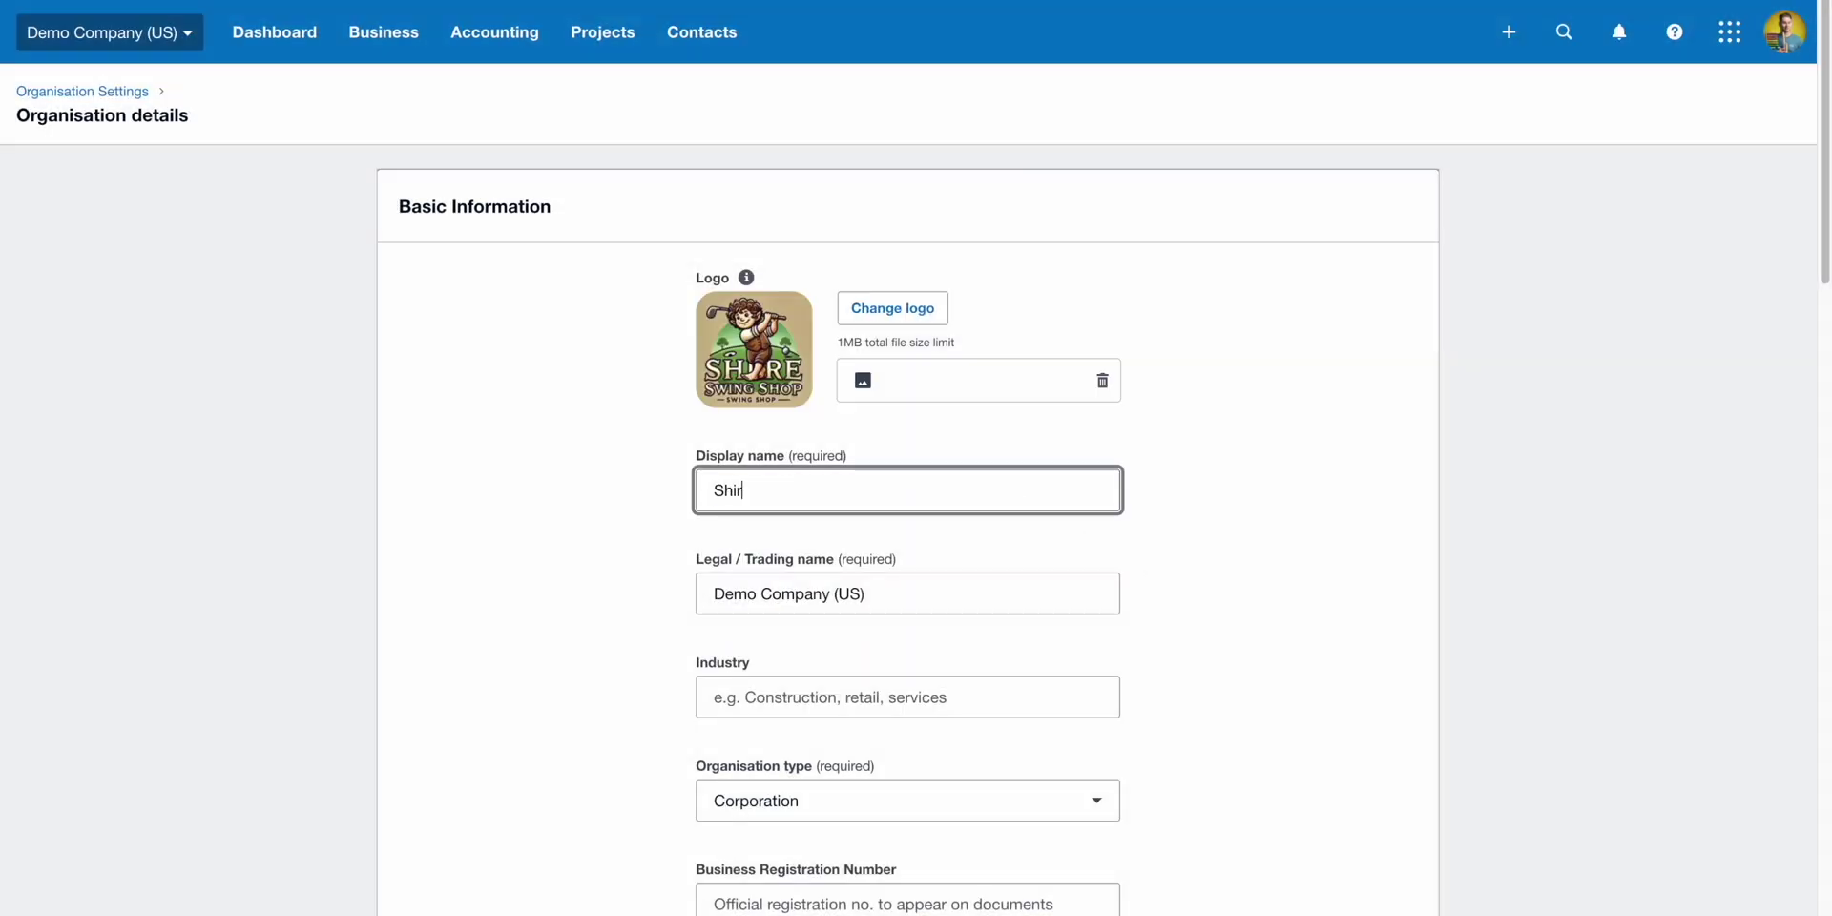
{"action": "type", "text": "Shire Swing Shop"}
- Set legal name 'Shire Swing Shop LLC', industry Golf Retail, and keep Corporation type
{"action": "triple_click", "coordinate": [987, 584]}
{"action": "type", "text": "Shire Swing Shop L"}
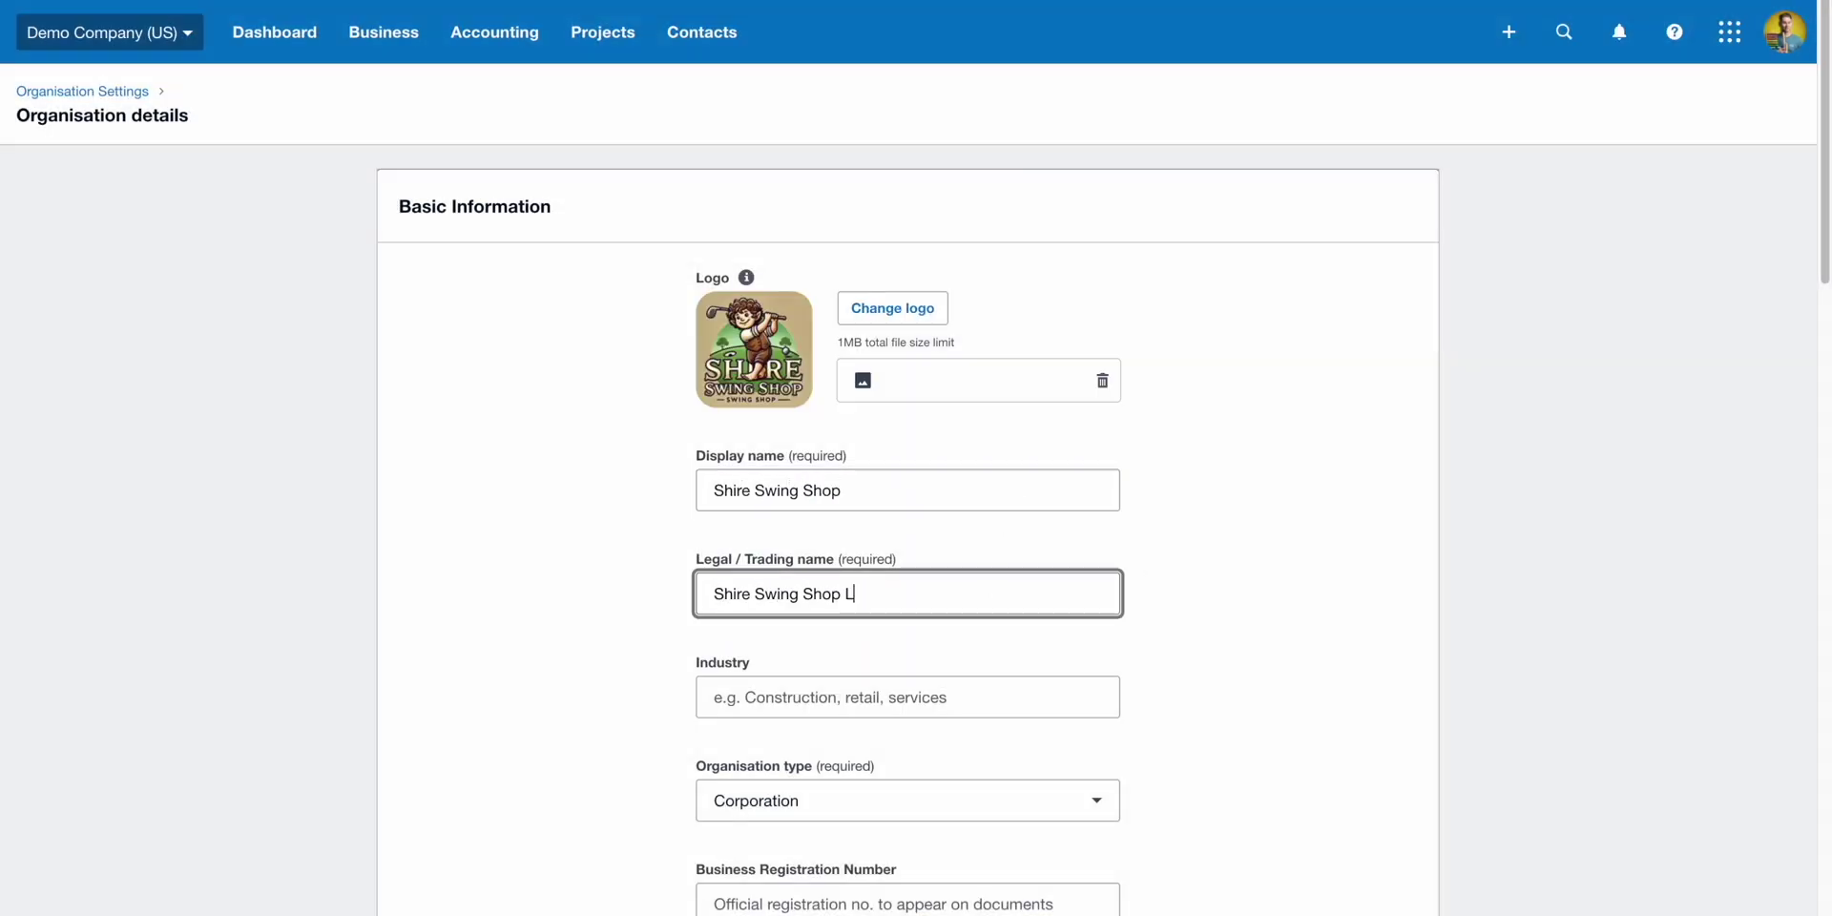
{"action": "type", "text": "LC"}
{"action": "left_click", "coordinate": [982, 694]}
{"action": "type", "text": "golf ret"}
{"action": "left_click", "coordinate": [952, 755]}
{"action": "scroll", "coordinate": [954, 573], "scroll_direction": "down", "scroll_amount": 5}
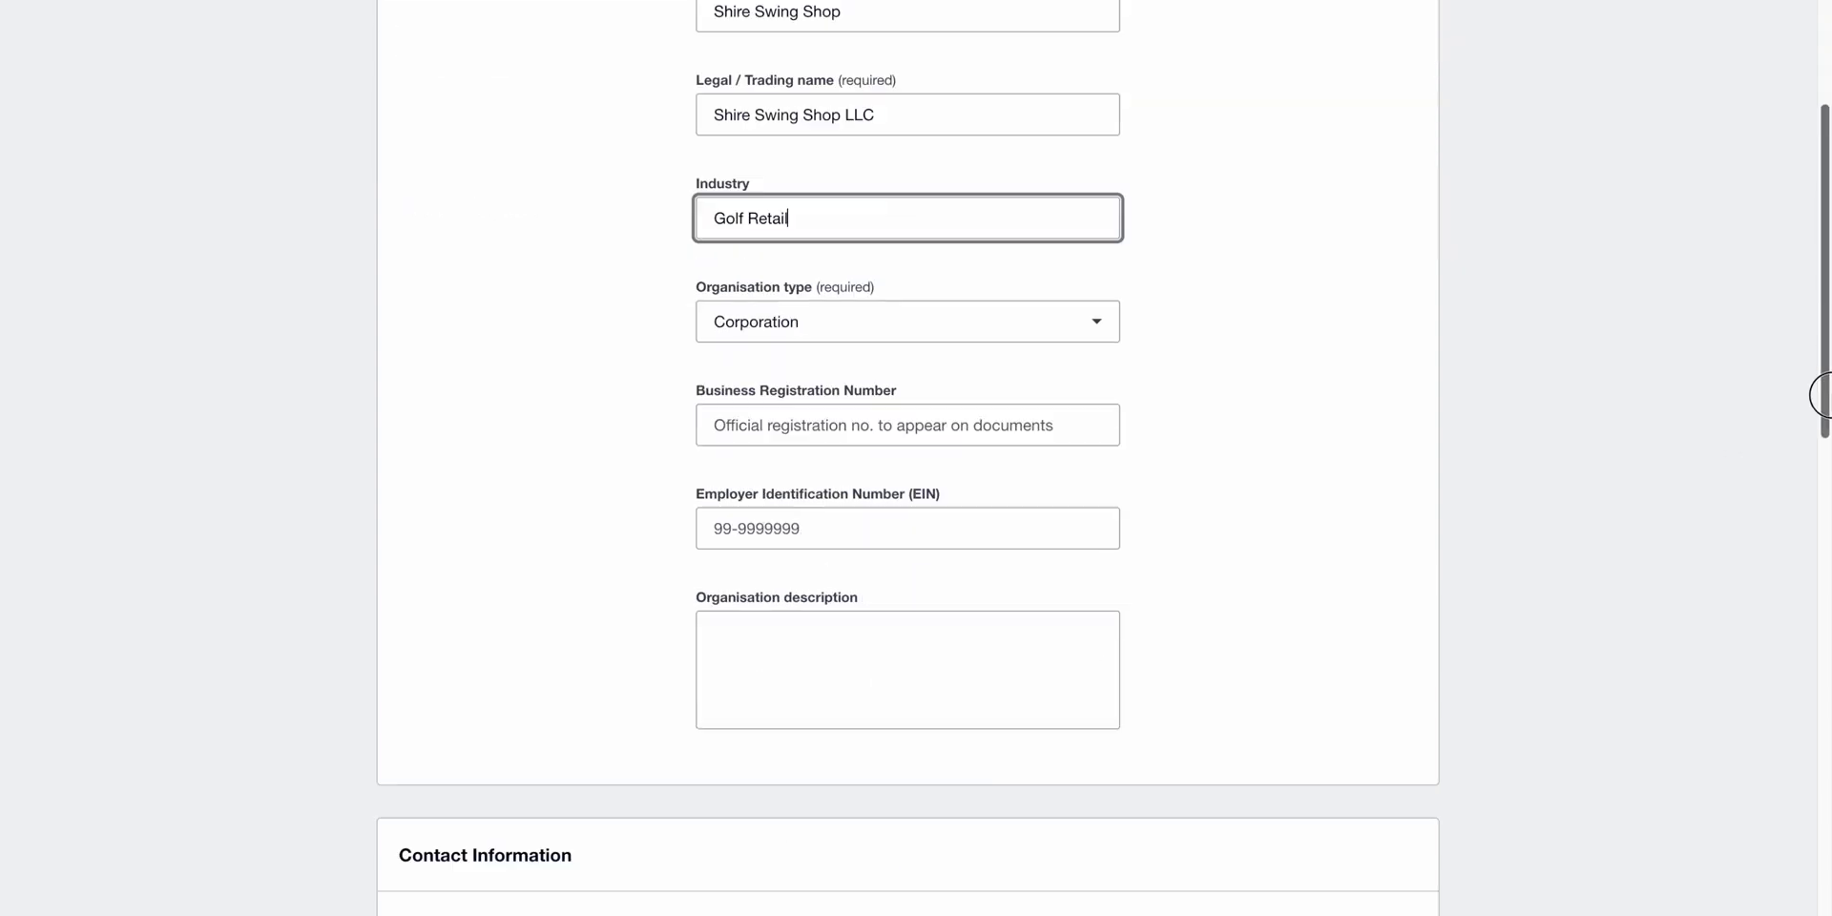
{"action": "left_click", "coordinate": [1067, 285]}
{"action": "left_click", "coordinate": [1050, 324]}
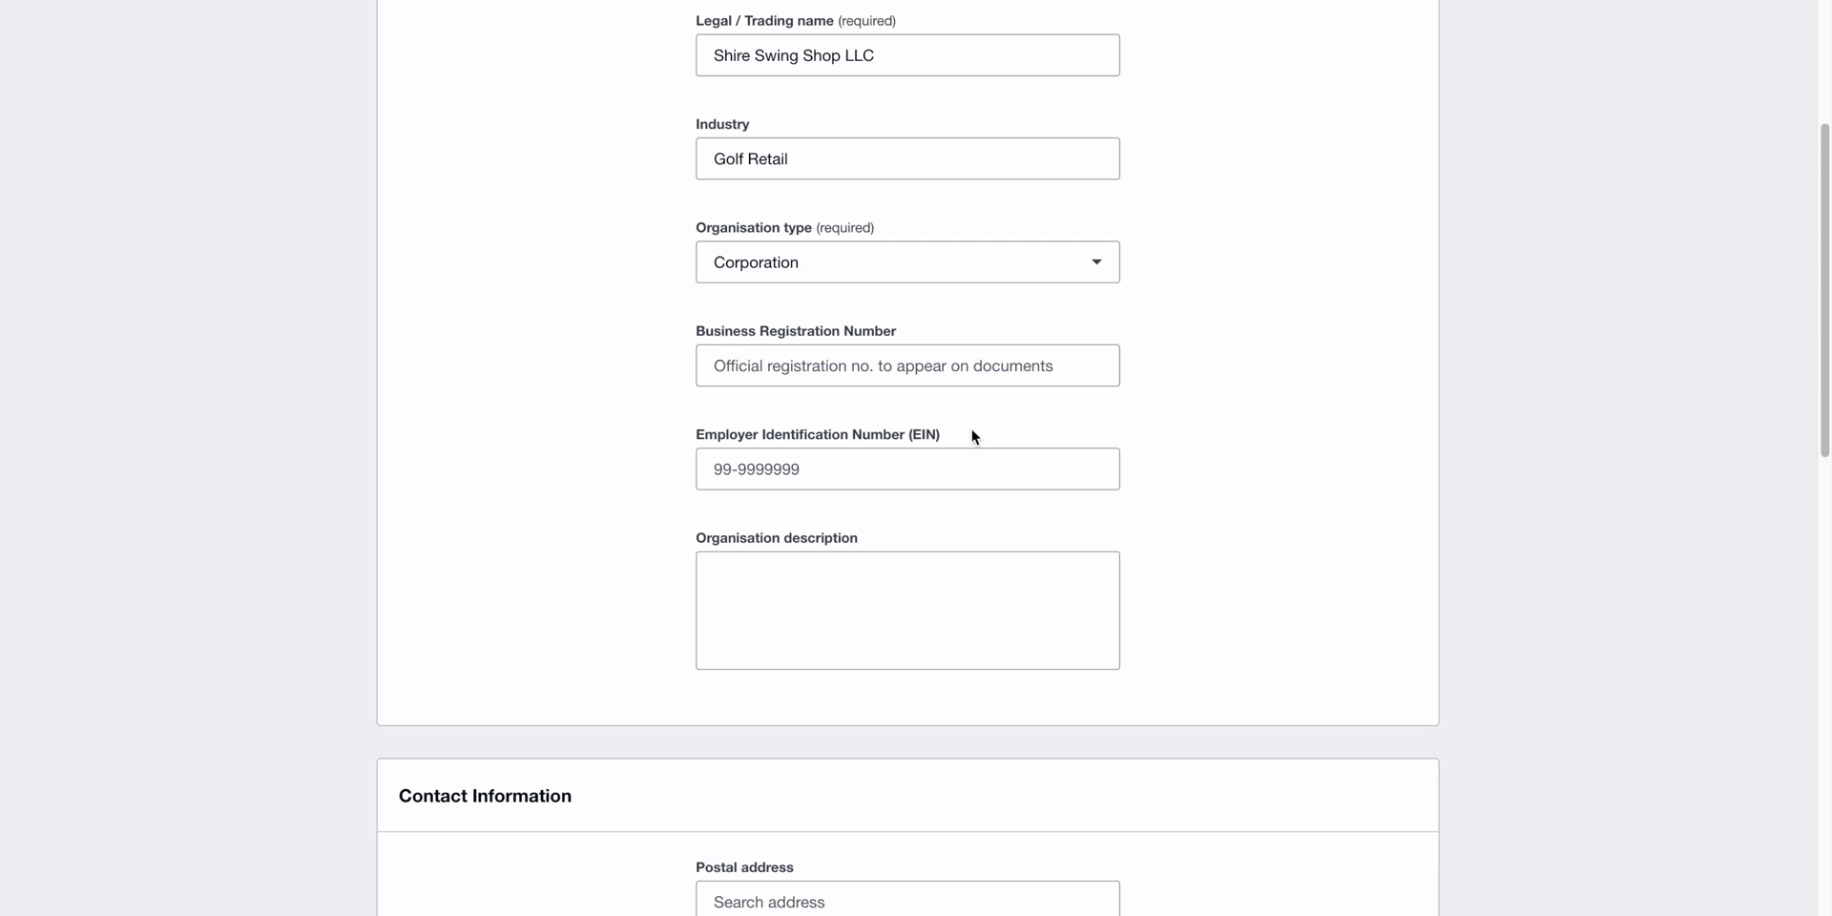
- Add the description 'Shire Swing Shop: where Middle-Earth meets the greens!' and save the details
{"action": "left_click", "coordinate": [888, 582]}
{"action": "type", "text": "Shire Swing Shop: where Middle-Earth"}
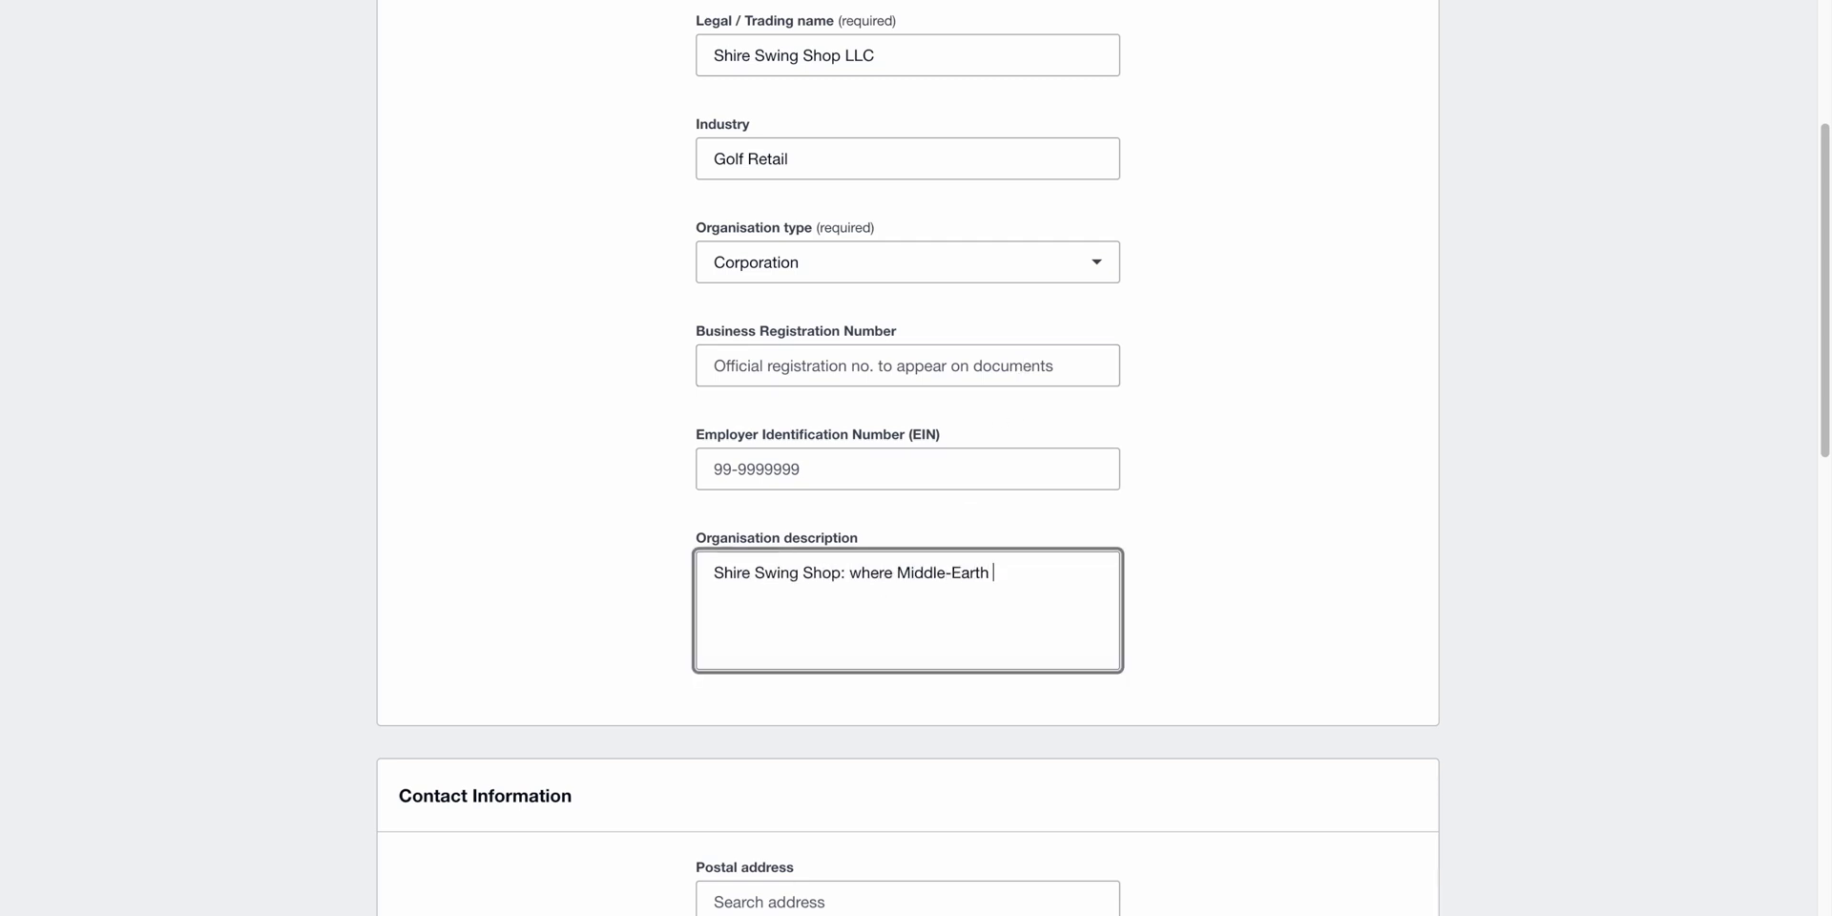
{"action": "type", "text": " meets the greens!"}
{"action": "left_click_drag", "start_coordinate": [1825, 385], "coordinate": [1826, 637]}
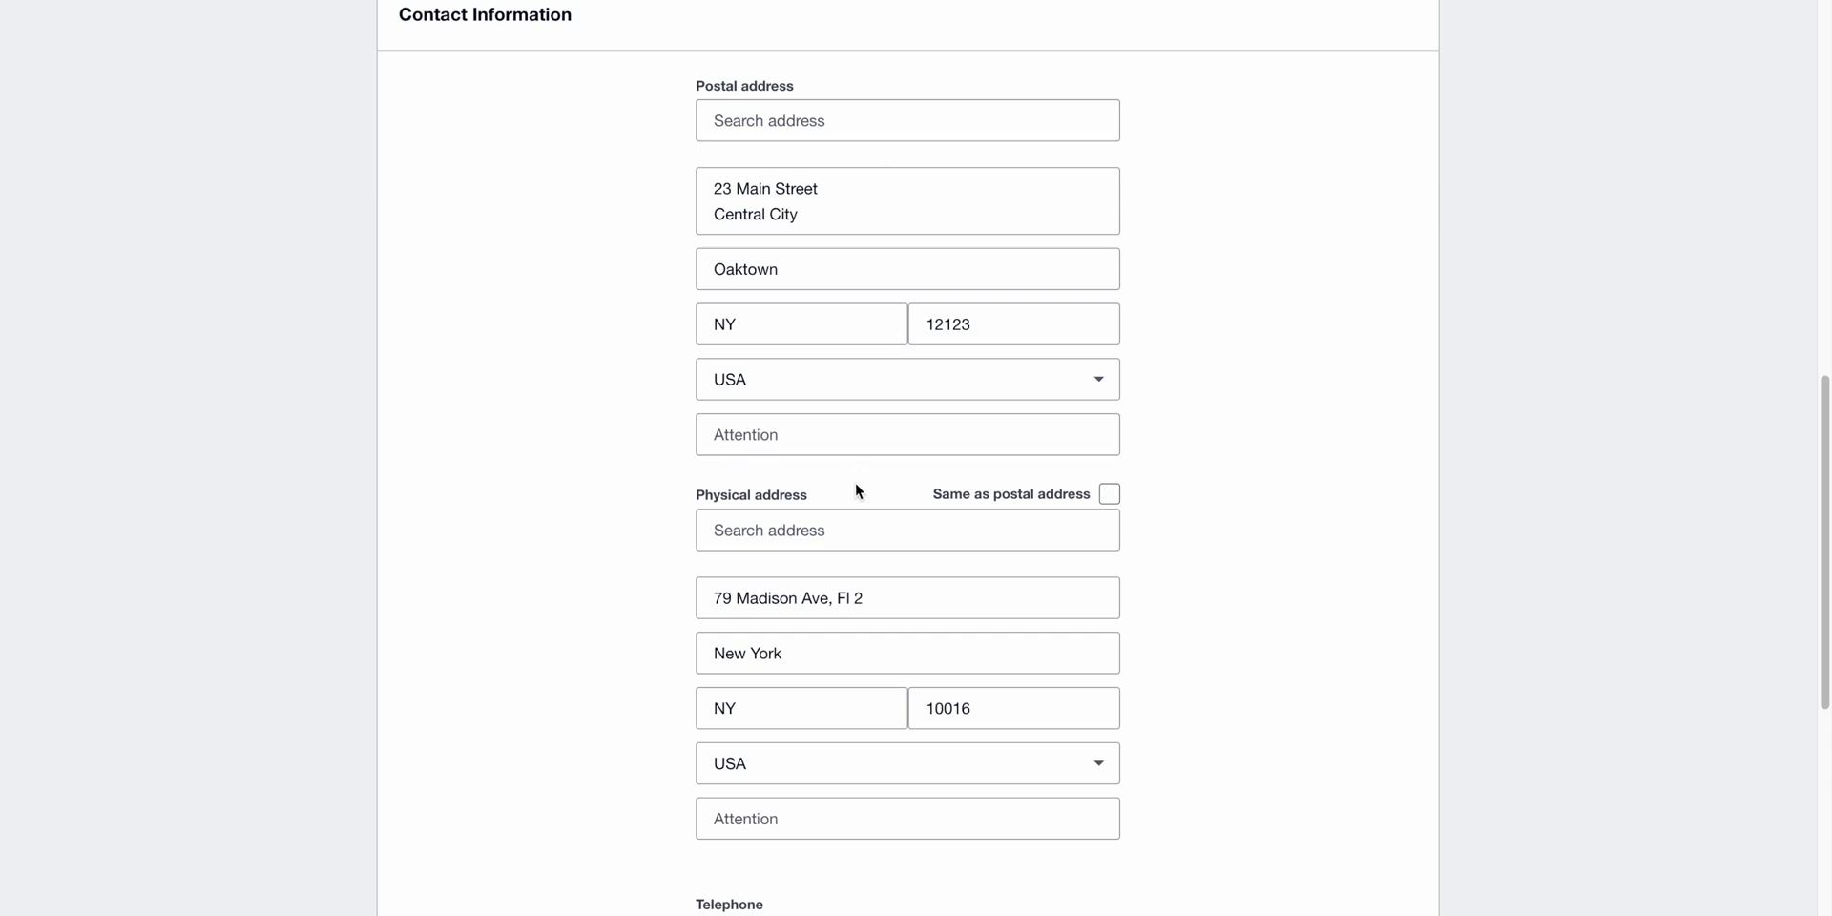
{"action": "left_click", "coordinate": [1822, 758]}
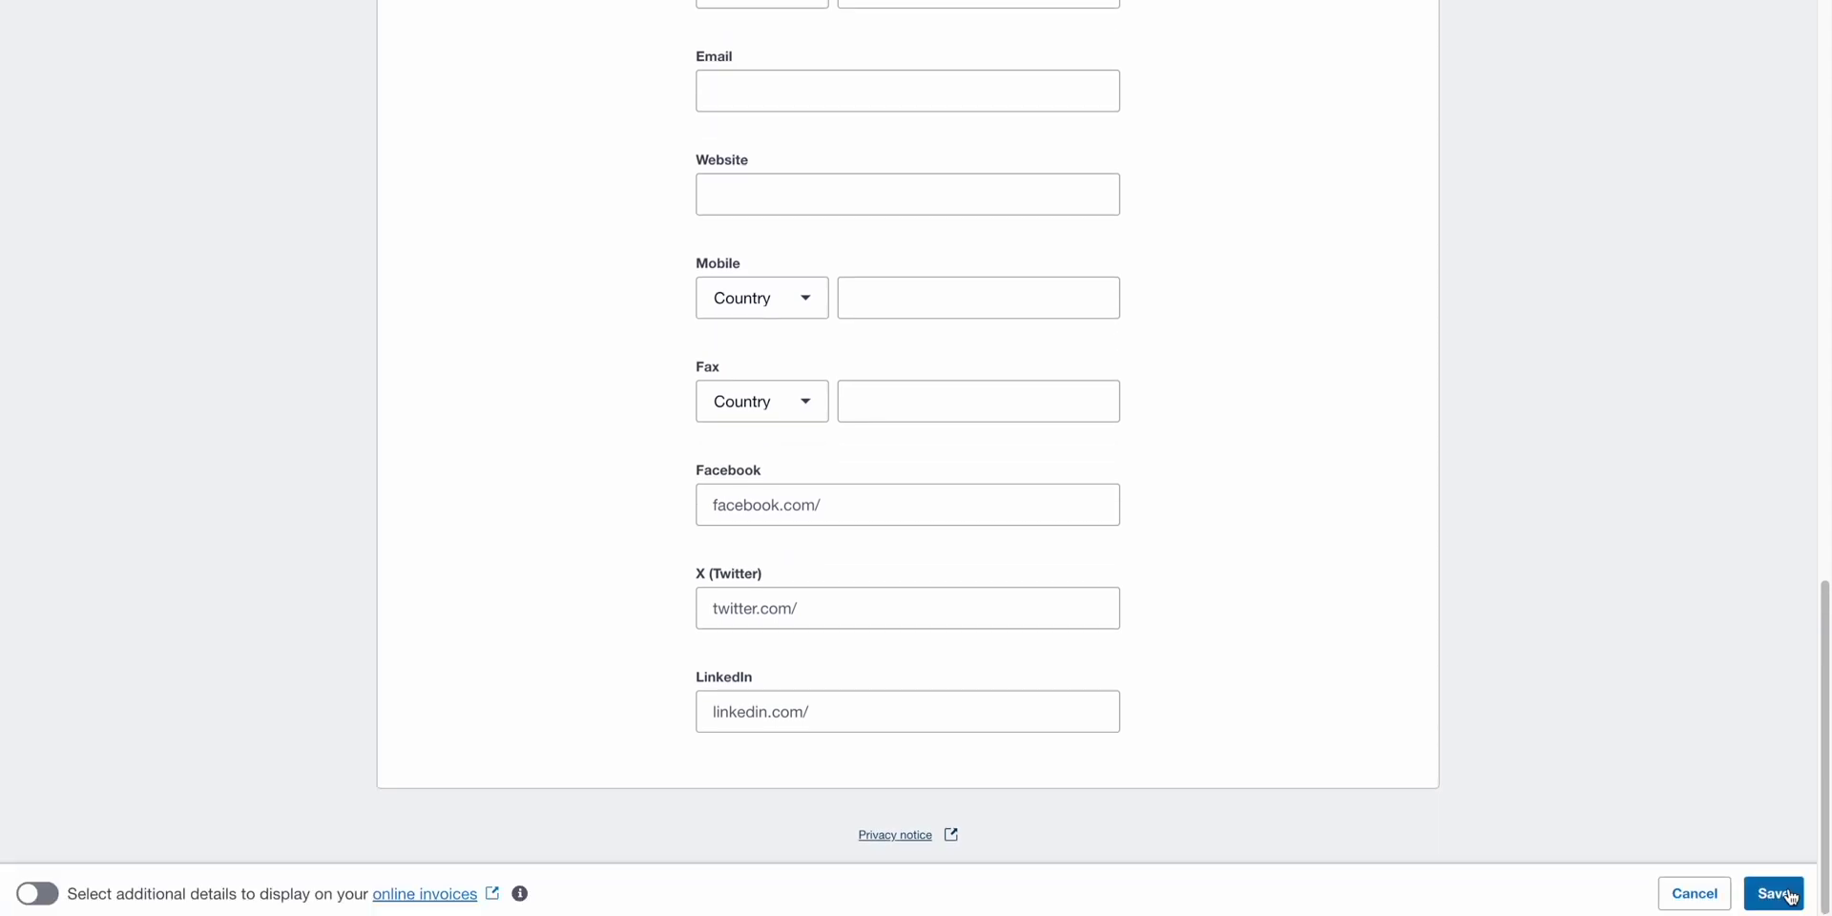
{"action": "left_click", "coordinate": [1791, 895]}
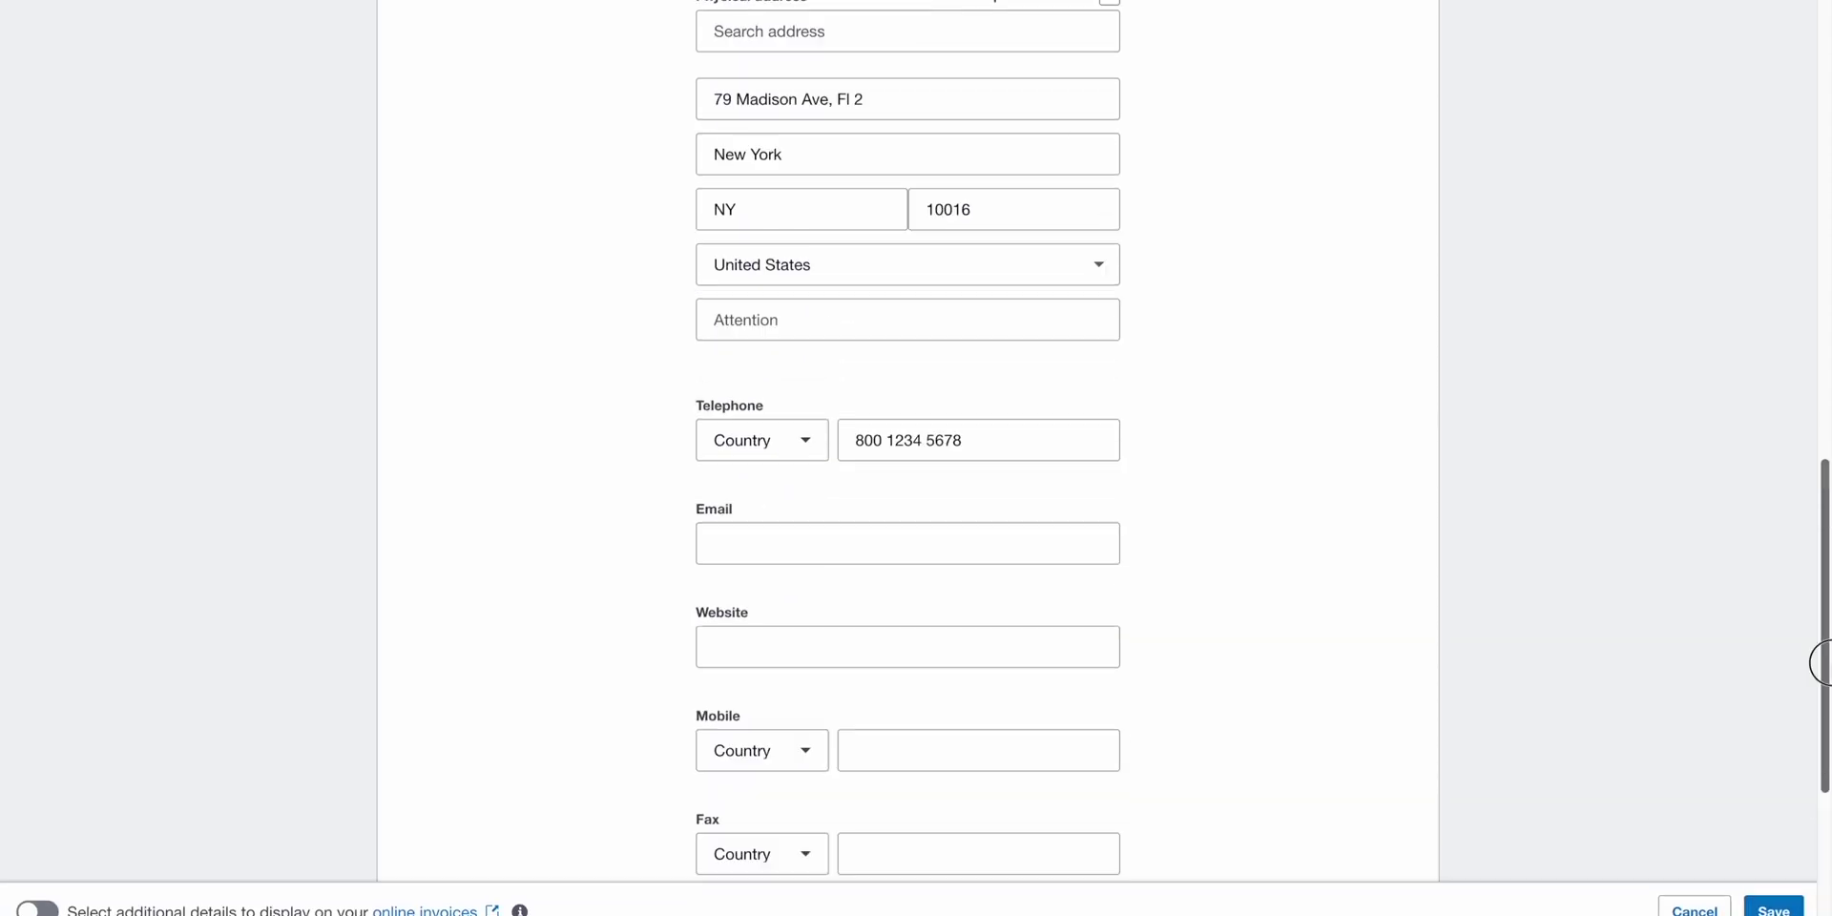
- View the Users list showing one advisor, then return to Organization settings
{"action": "left_click", "coordinate": [110, 32]}
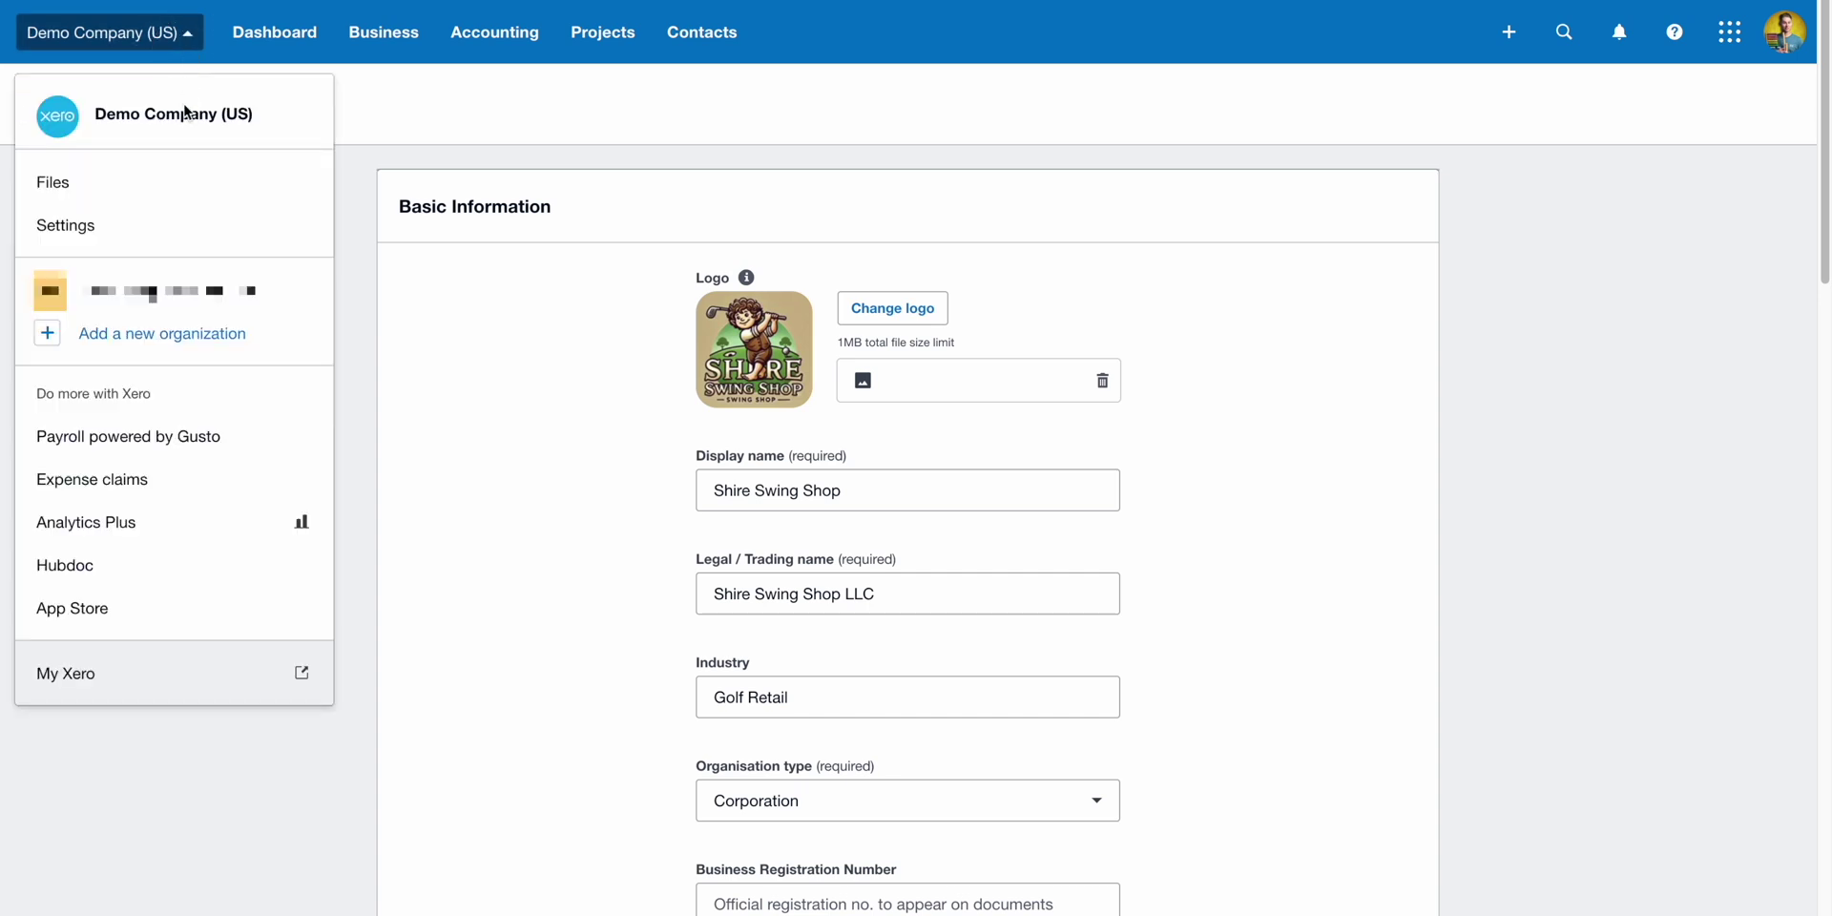
{"action": "left_click", "coordinate": [174, 227]}
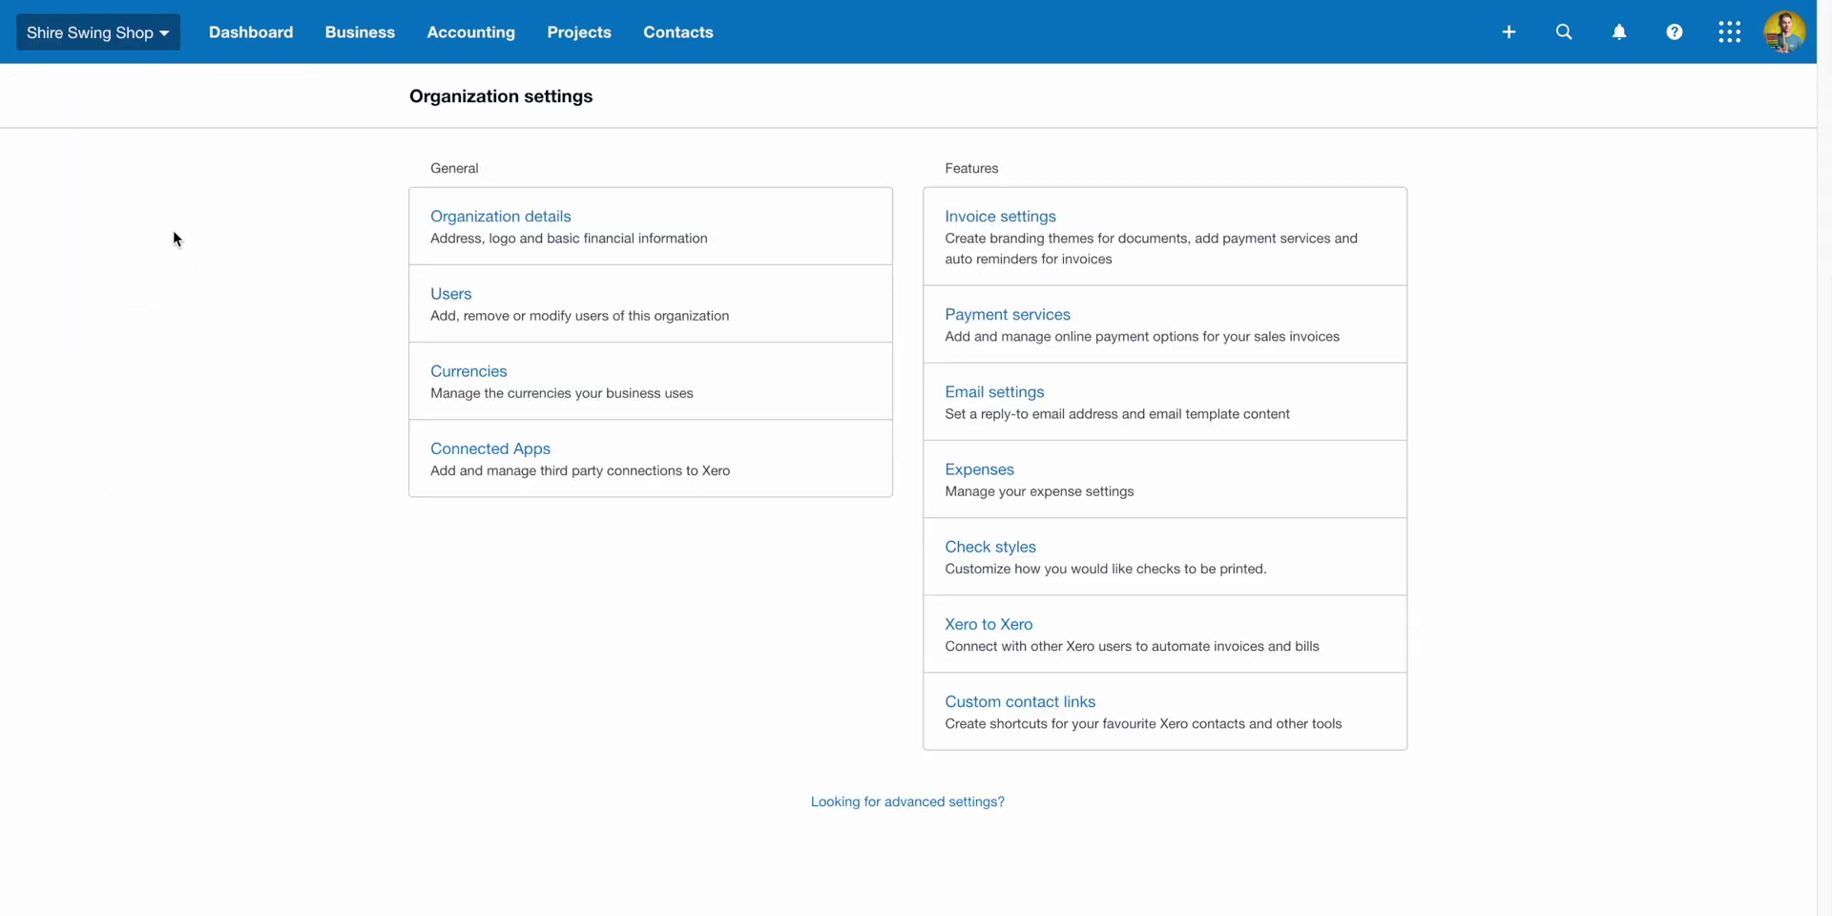
{"action": "left_click", "coordinate": [532, 293]}
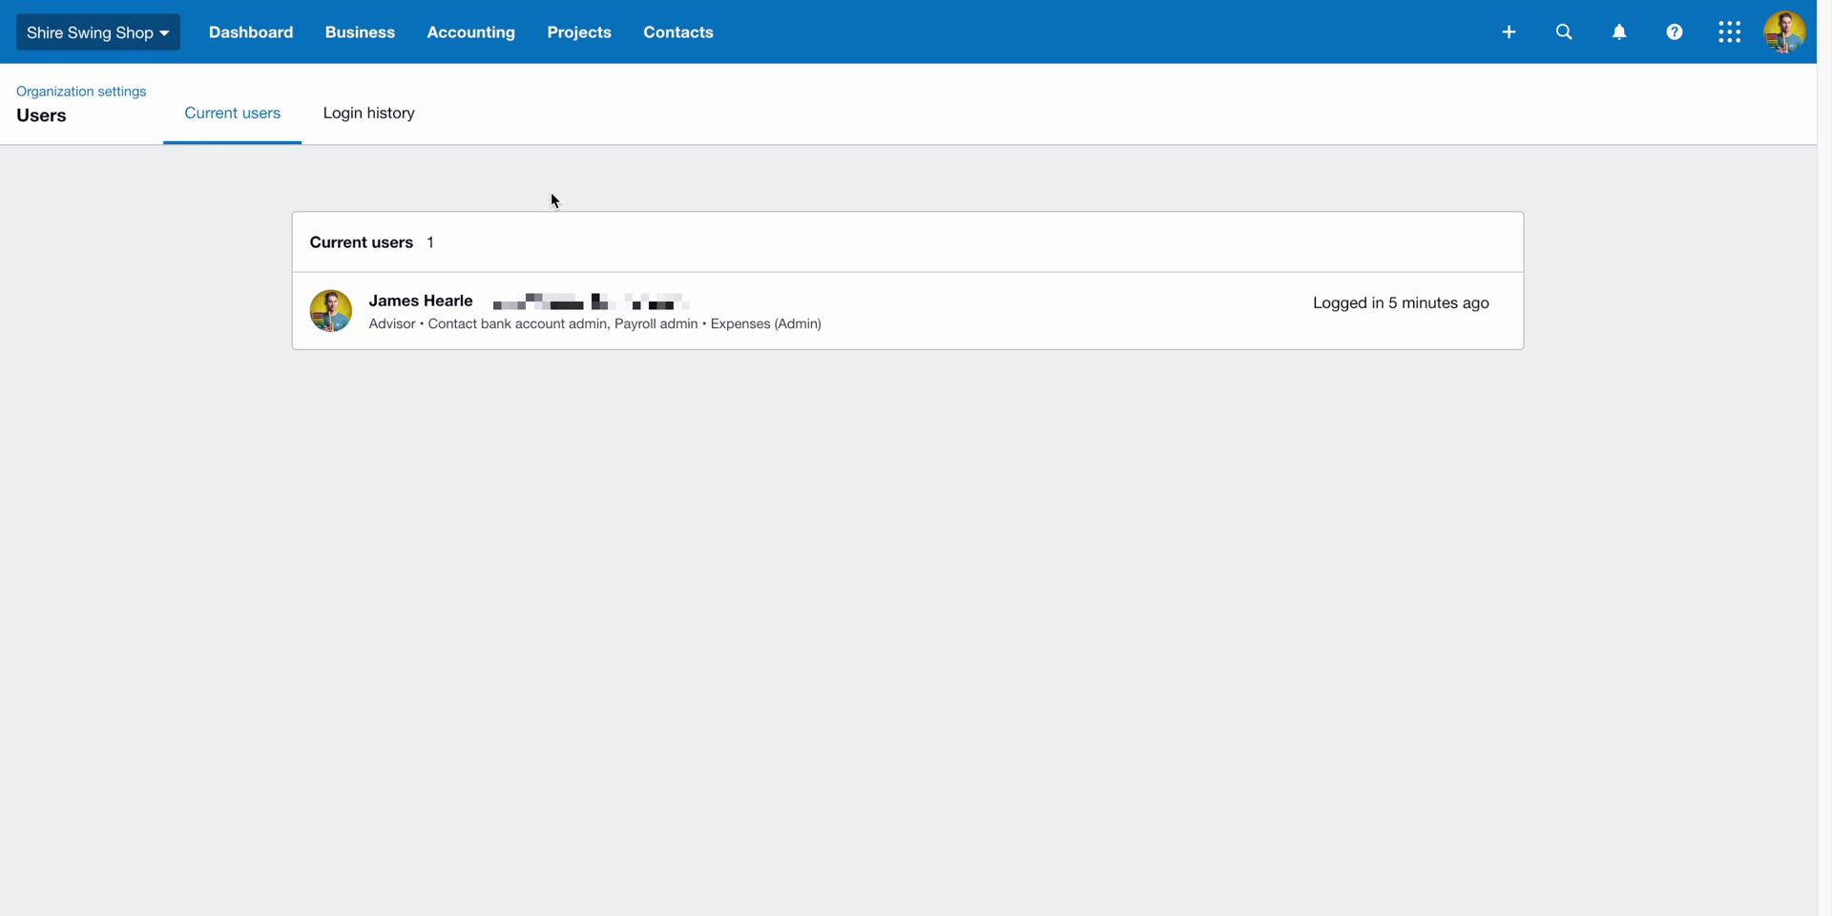
{"action": "left_click", "coordinate": [106, 97]}
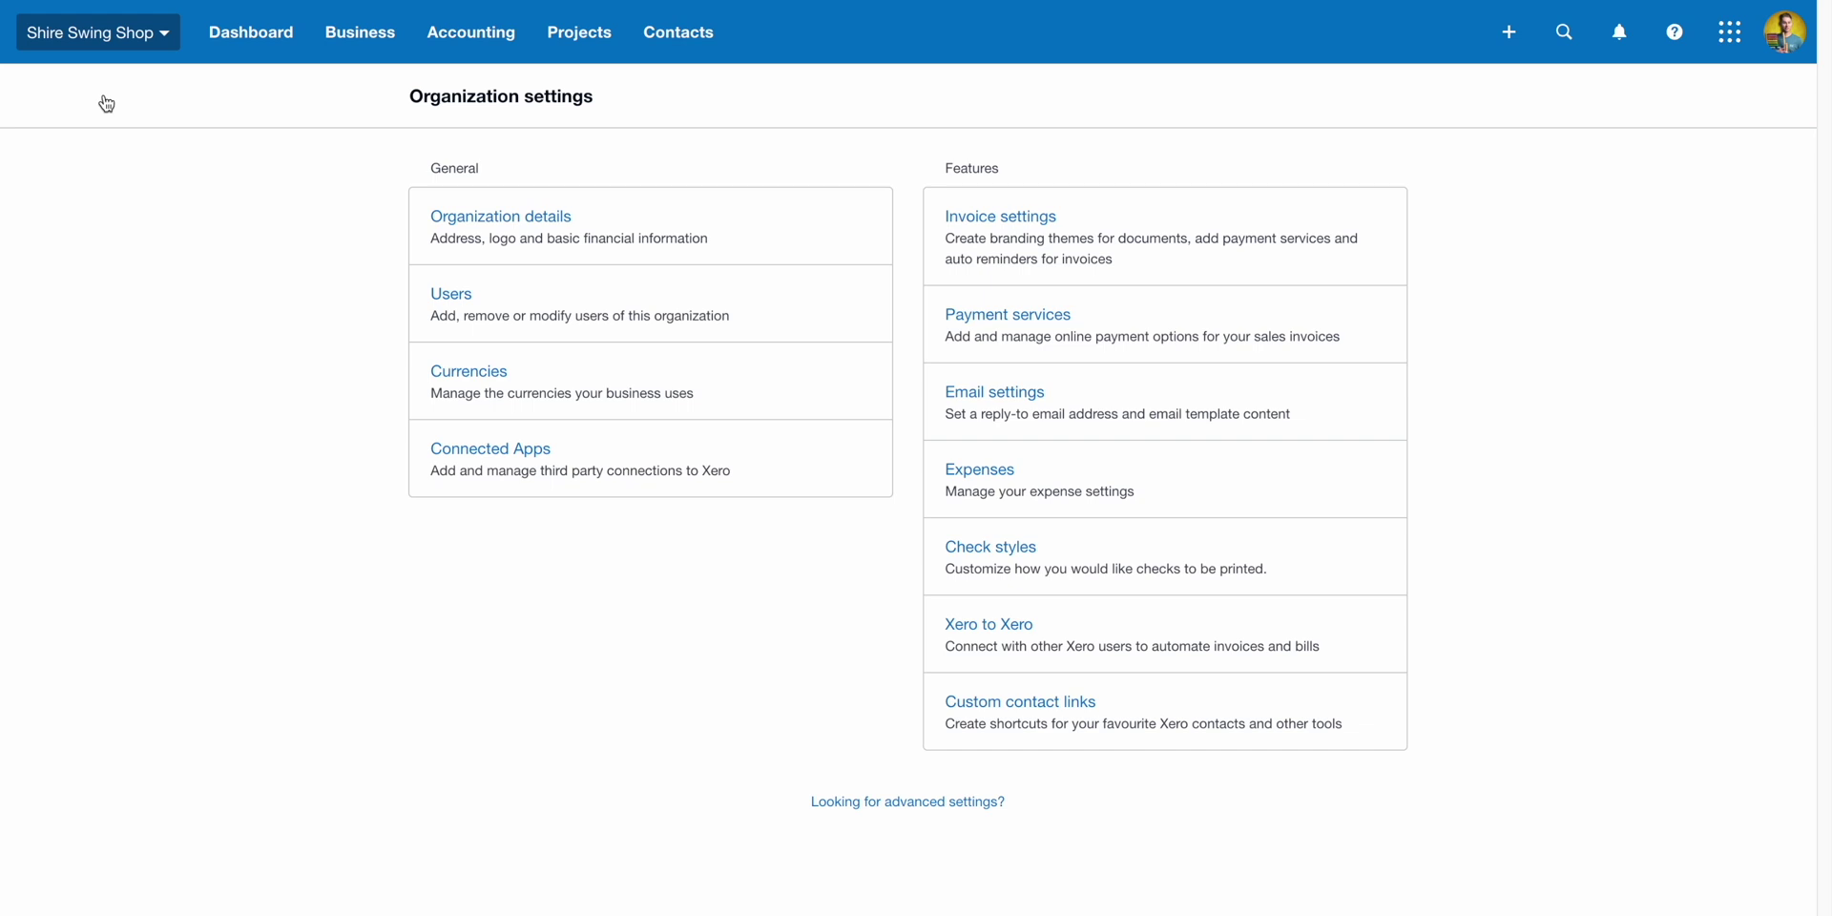
- Add GBP British Pound in the Currencies settings via the Add Currency dialog
{"action": "left_click", "coordinate": [585, 382]}
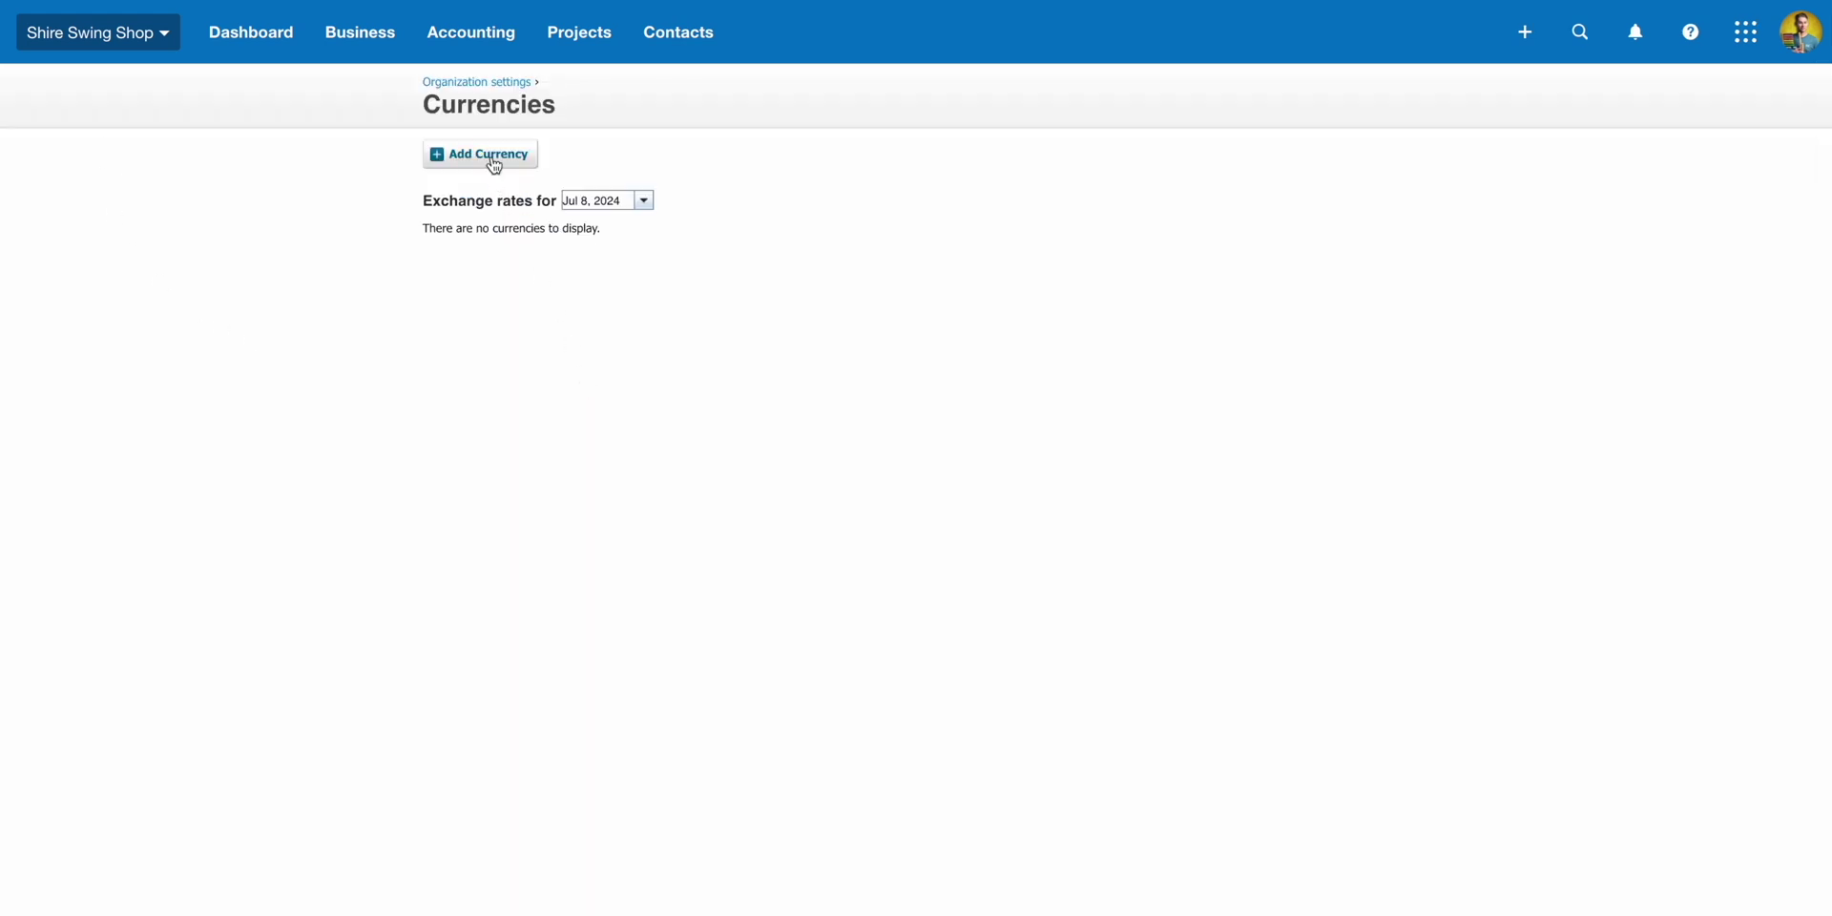
{"action": "left_click", "coordinate": [495, 155]}
{"action": "left_click", "coordinate": [687, 503]}
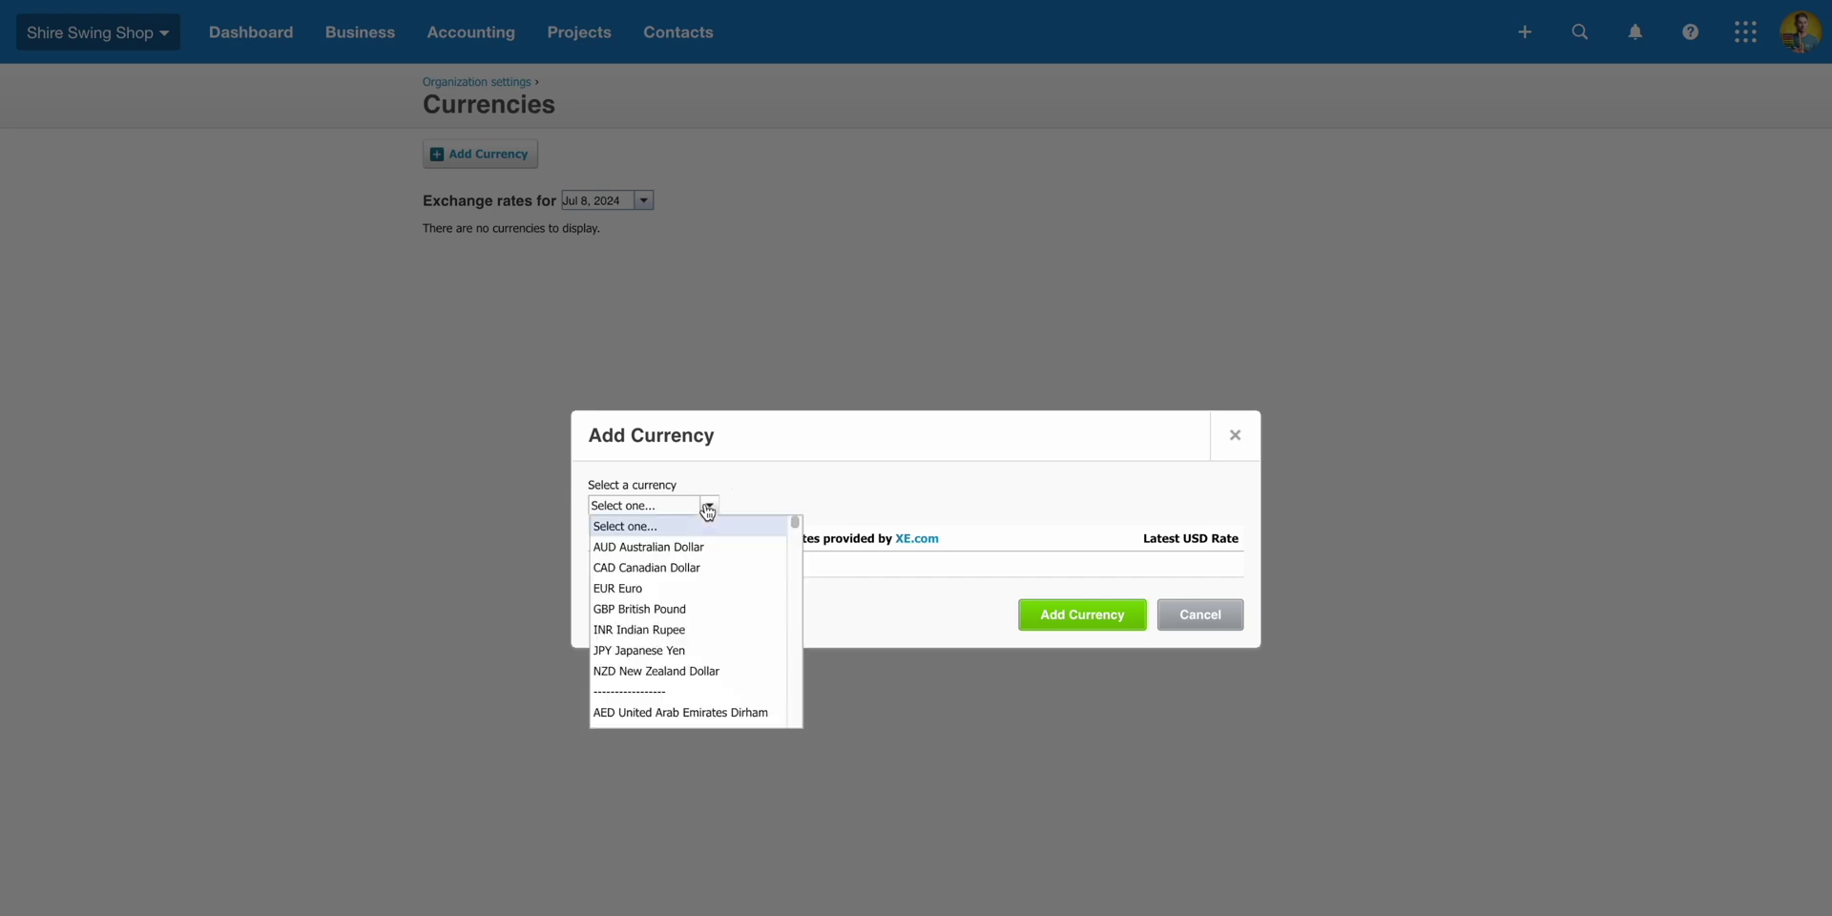
{"action": "left_click", "coordinate": [683, 608]}
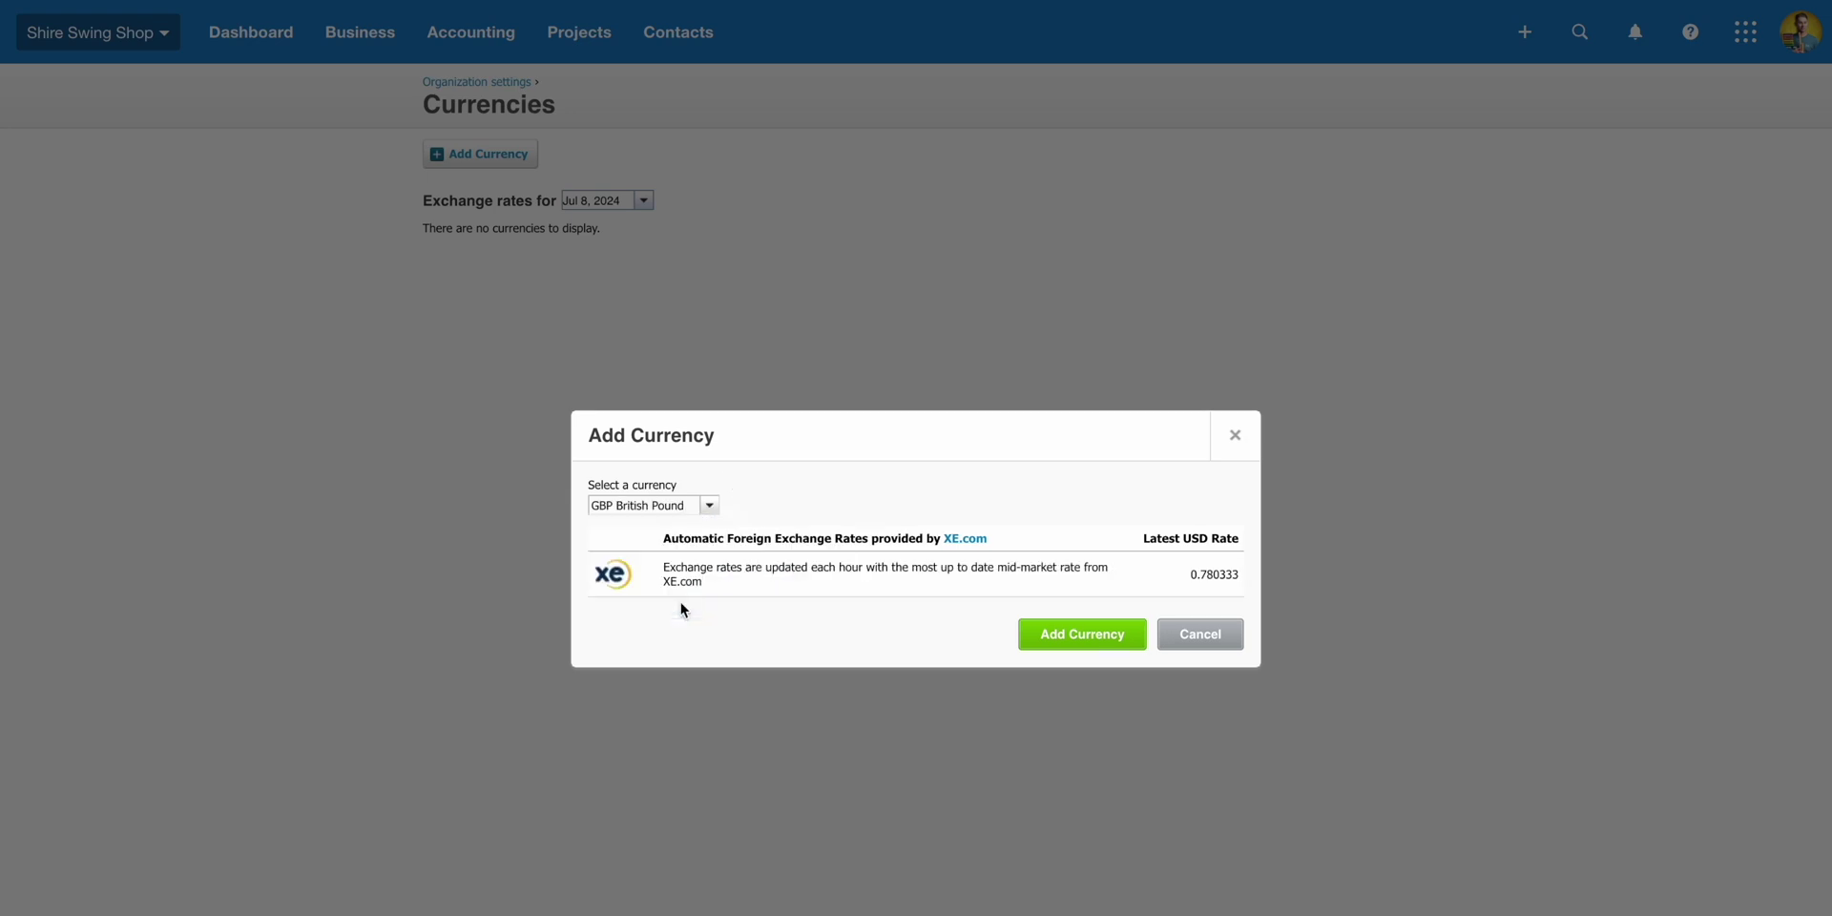
{"action": "left_click", "coordinate": [1084, 635]}
{"action": "left_click", "coordinate": [430, 82]}
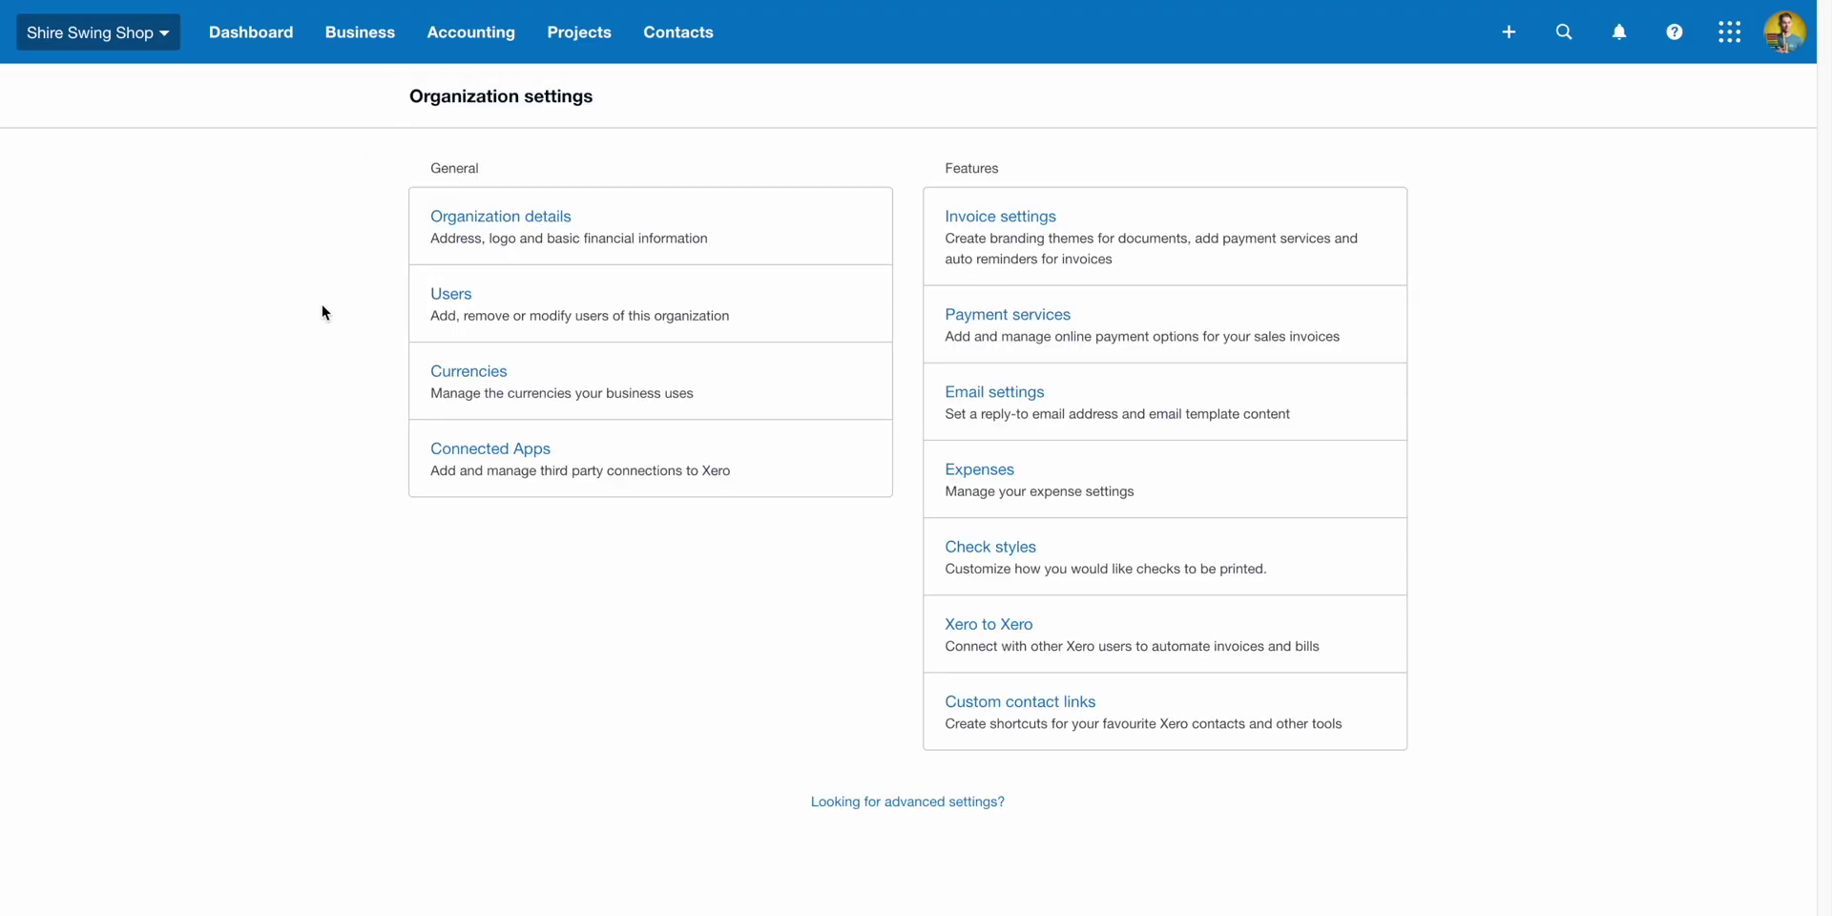
{"action": "left_click", "coordinate": [568, 443]}
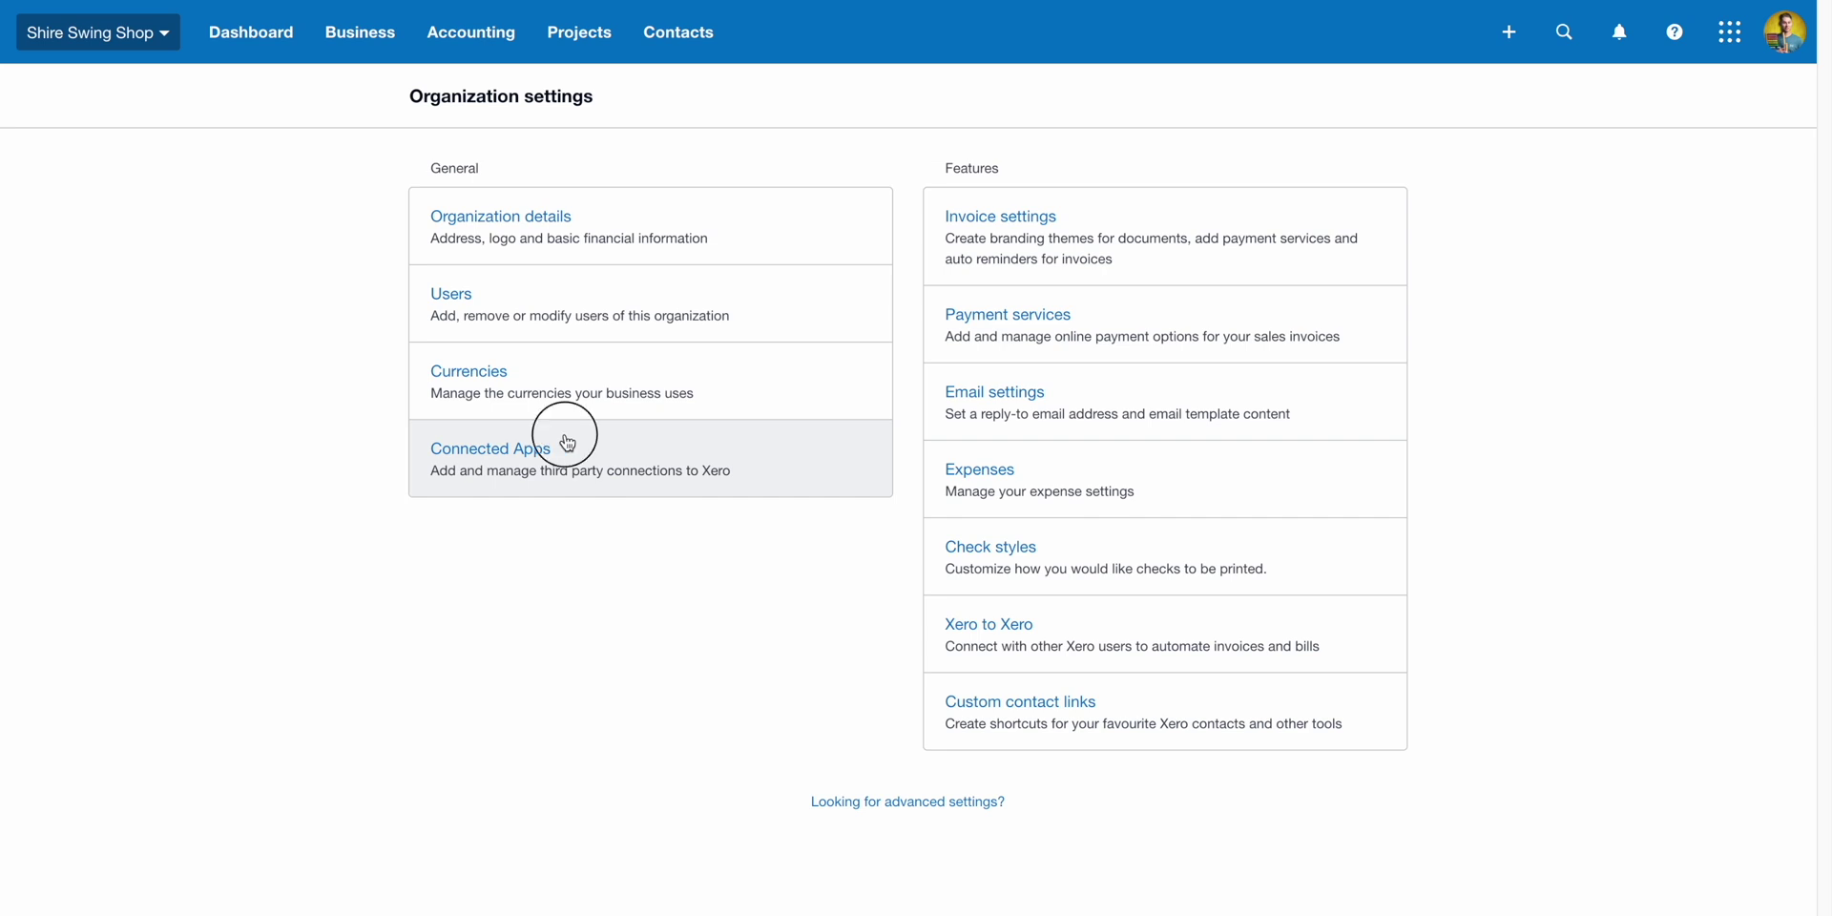
{"action": "left_click", "coordinate": [632, 822]}
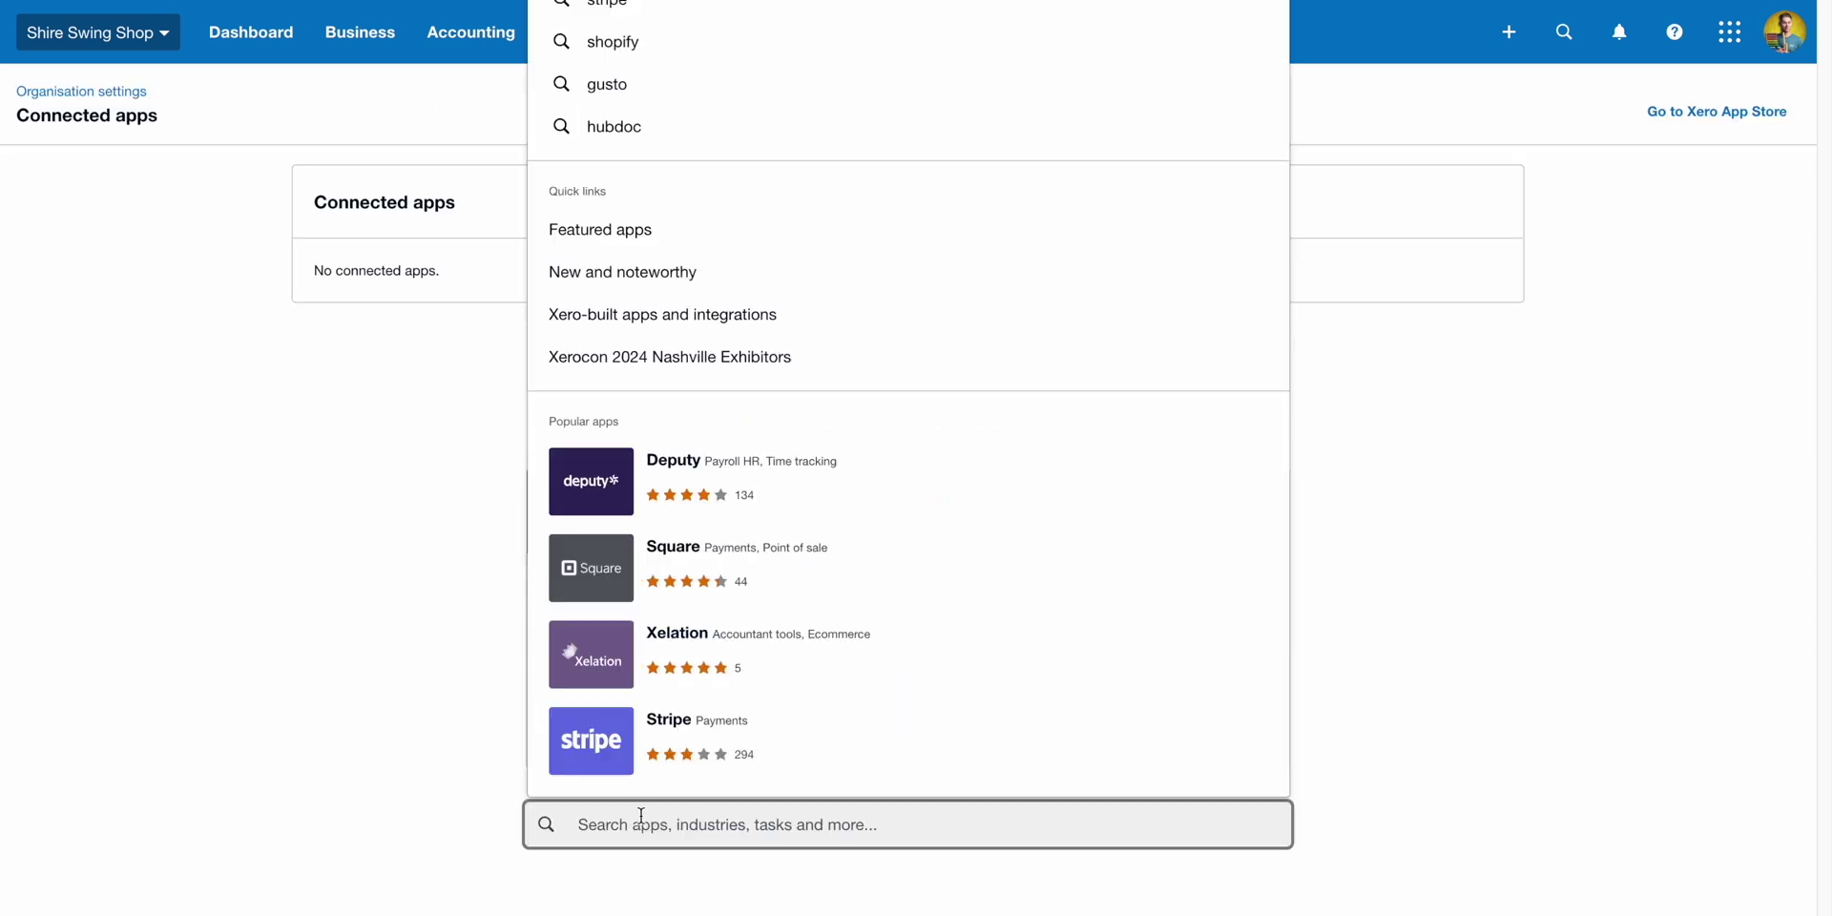
{"action": "type", "text": "gusto"}
{"action": "left_click", "coordinate": [801, 491]}
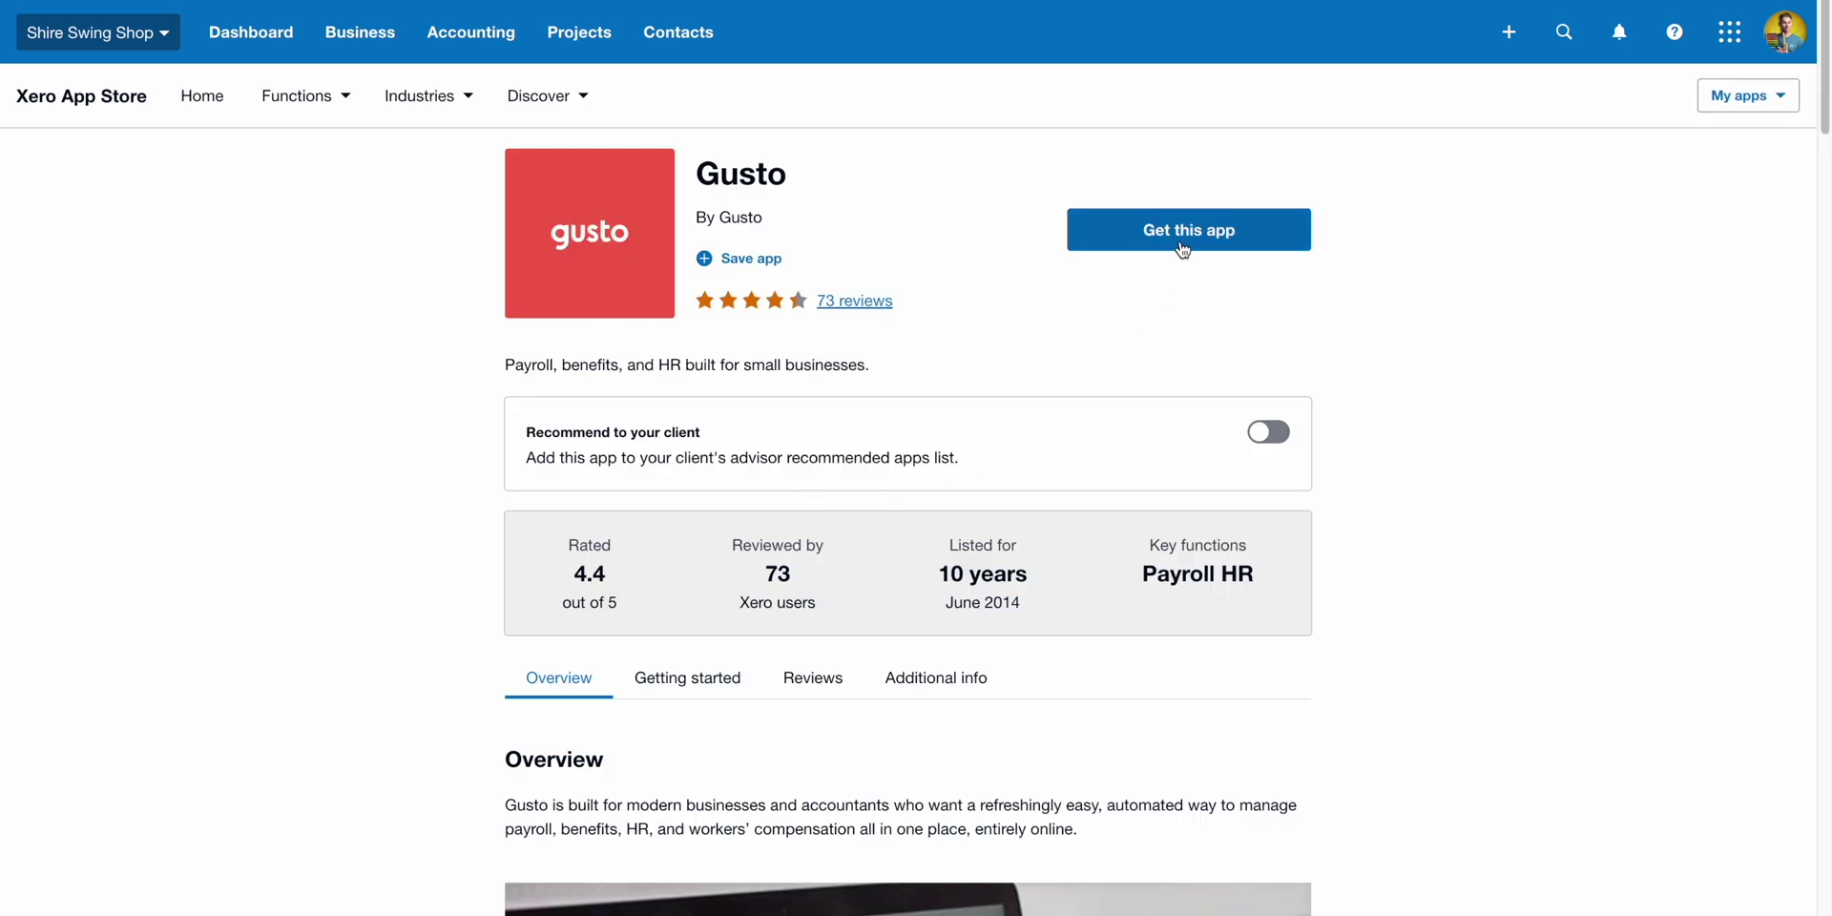
{"action": "left_click", "coordinate": [91, 33]}
{"action": "left_click", "coordinate": [131, 228]}
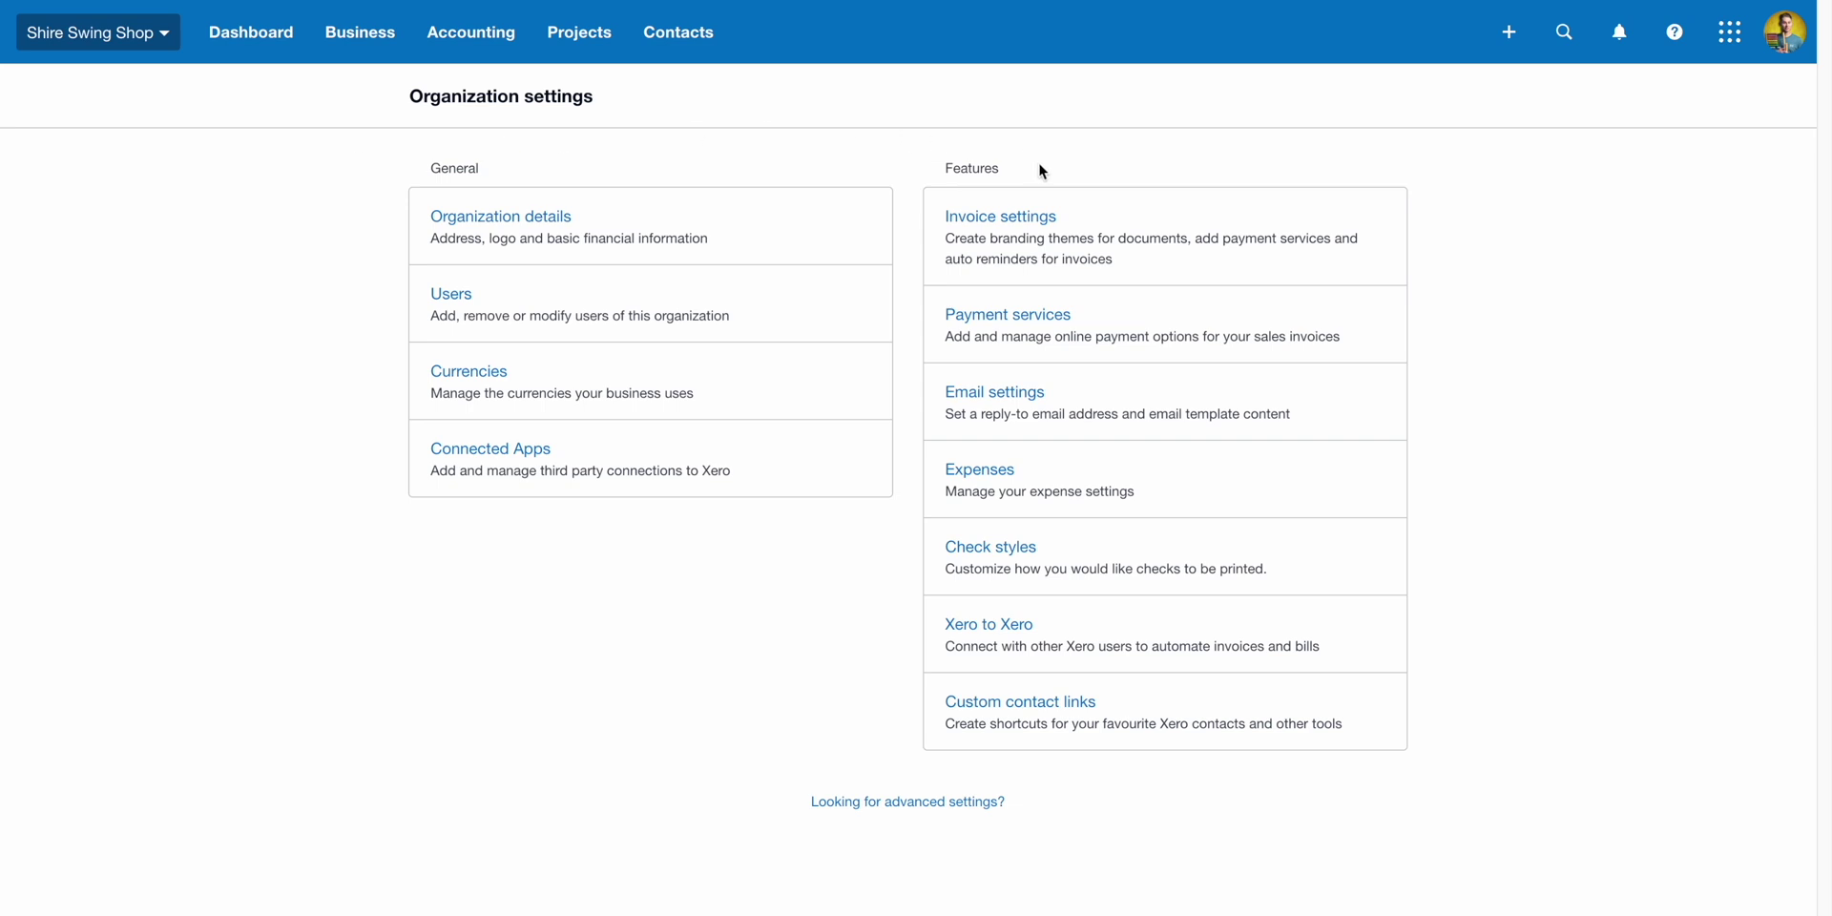
{"action": "left_click", "coordinate": [1096, 218]}
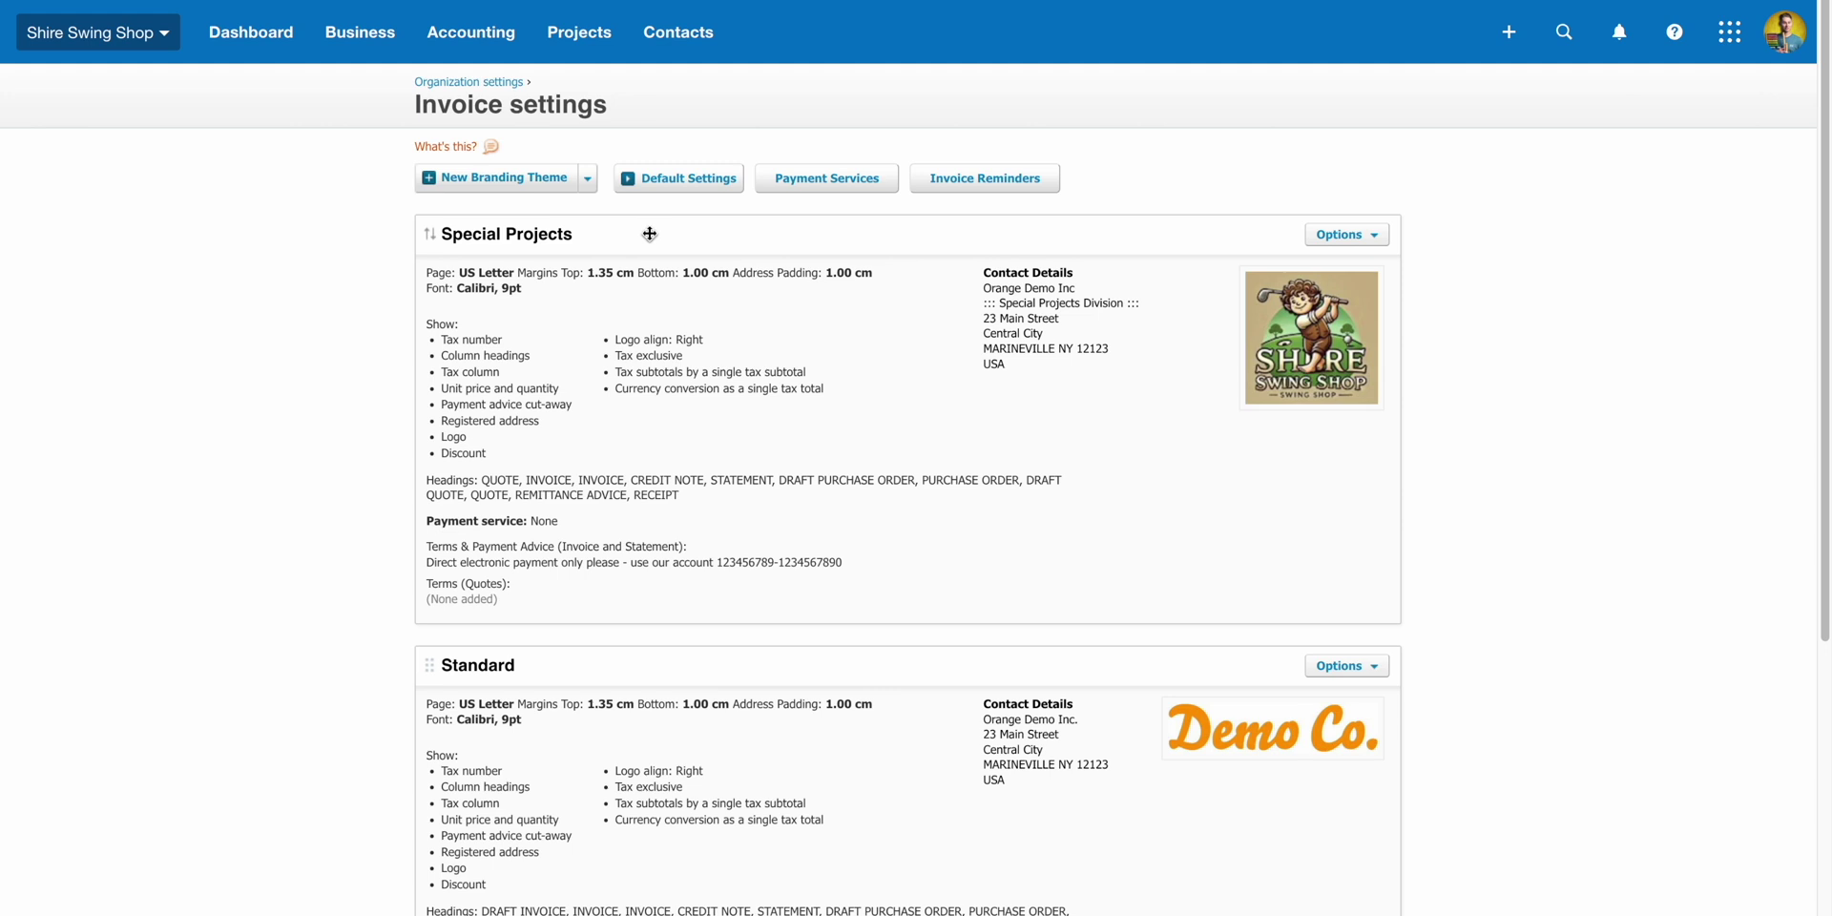
{"action": "left_click", "coordinate": [1374, 235]}
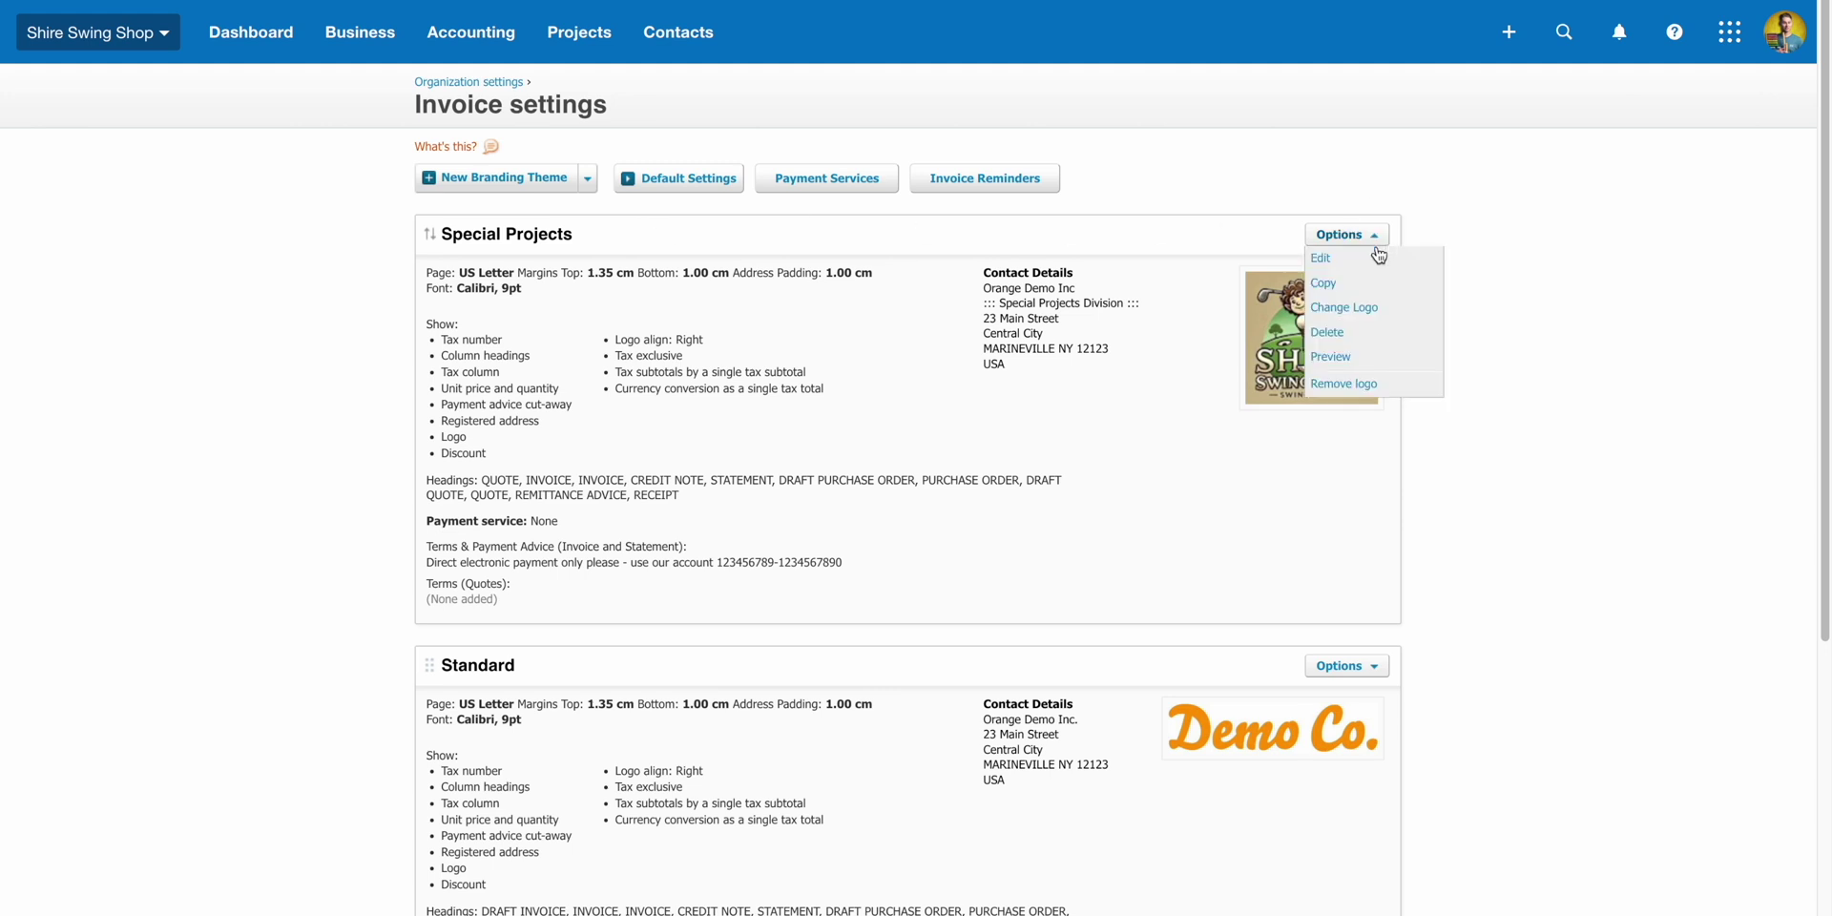
{"action": "left_click", "coordinate": [1370, 356]}
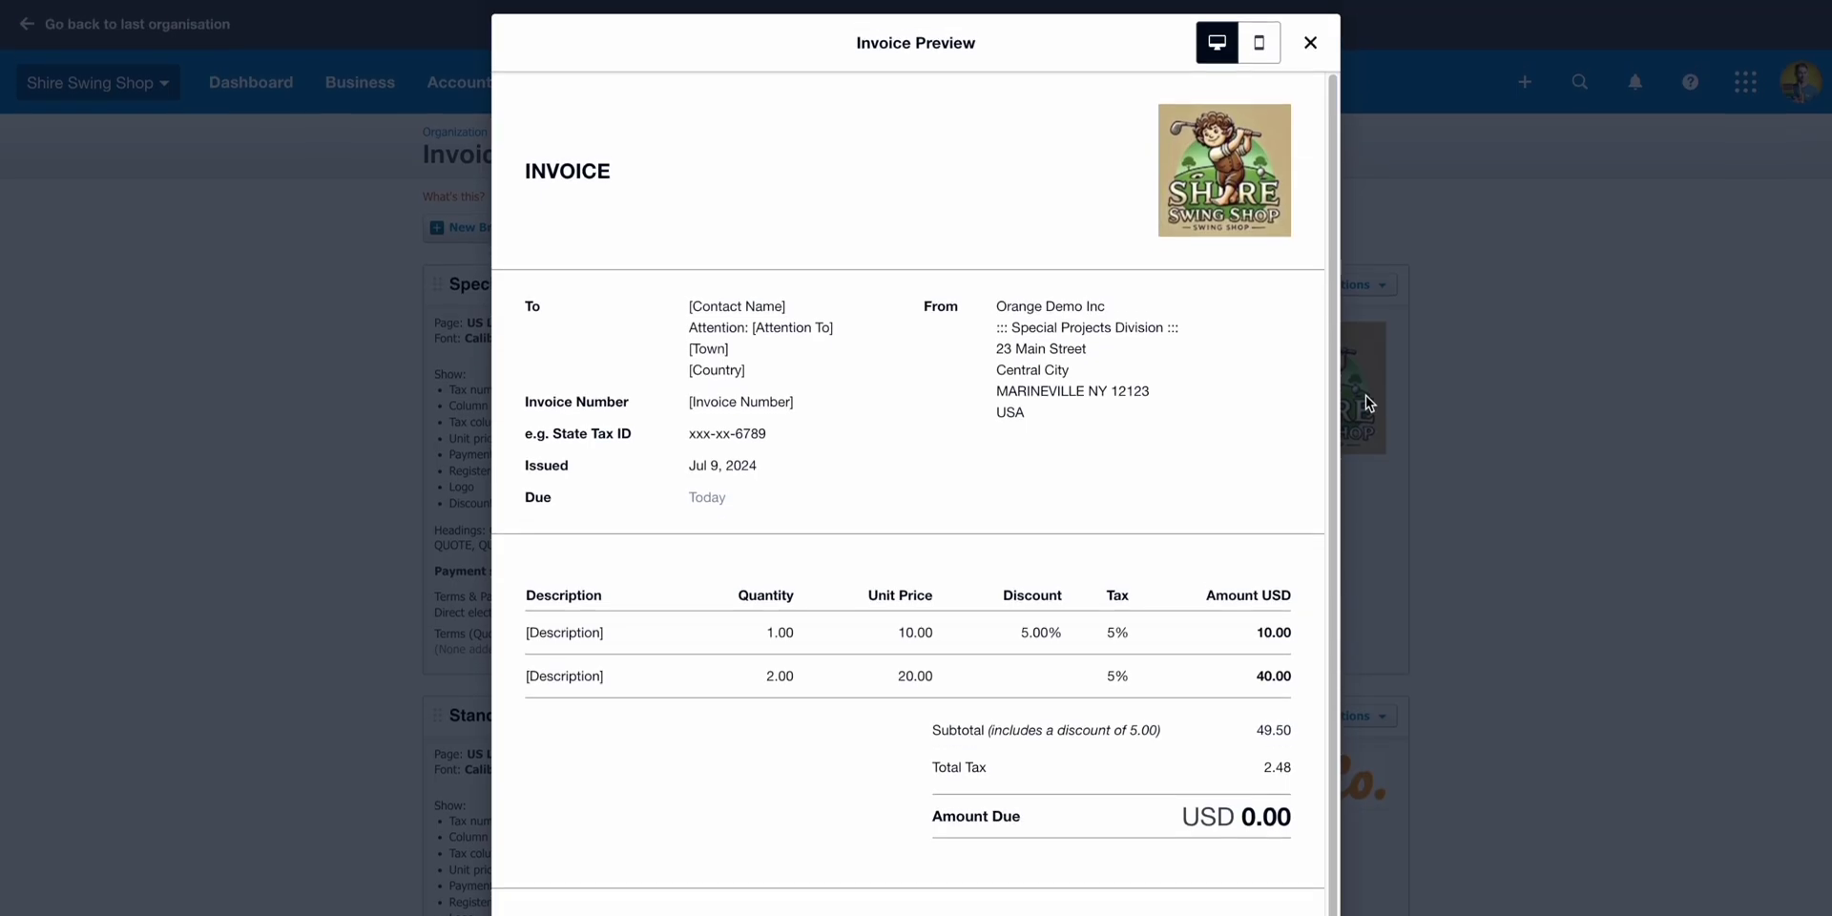
{"action": "left_click", "coordinate": [1260, 43]}
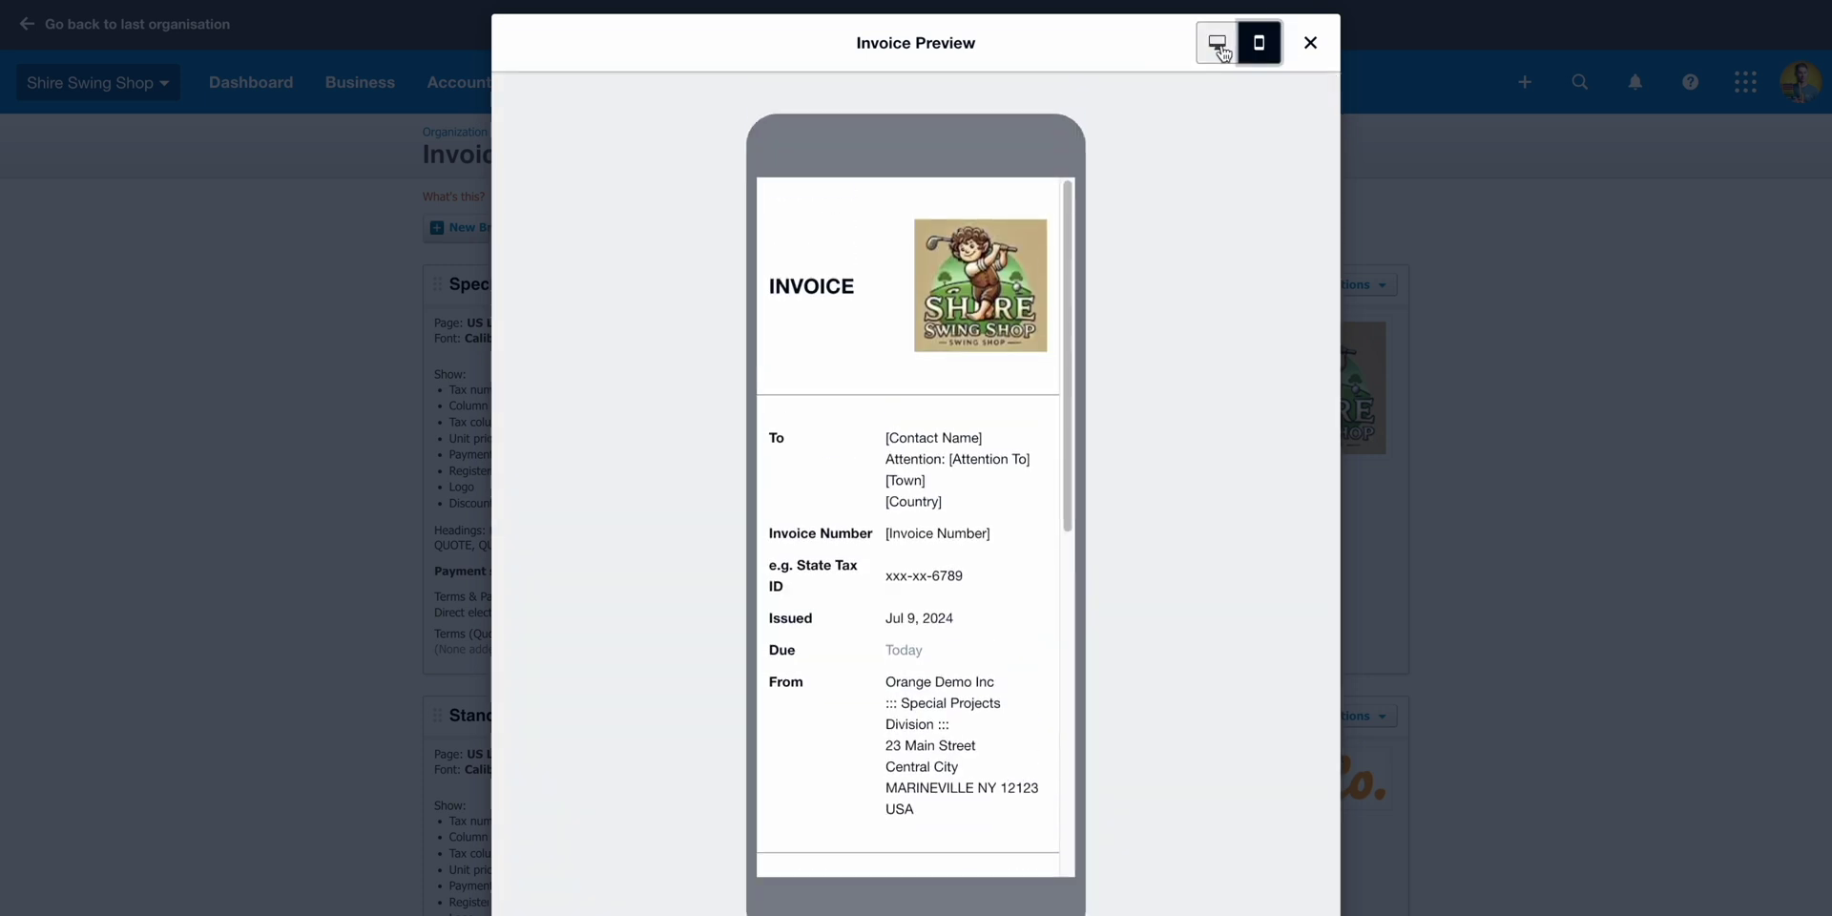
{"action": "left_click", "coordinate": [1222, 50]}
{"action": "left_click", "coordinate": [1310, 42]}
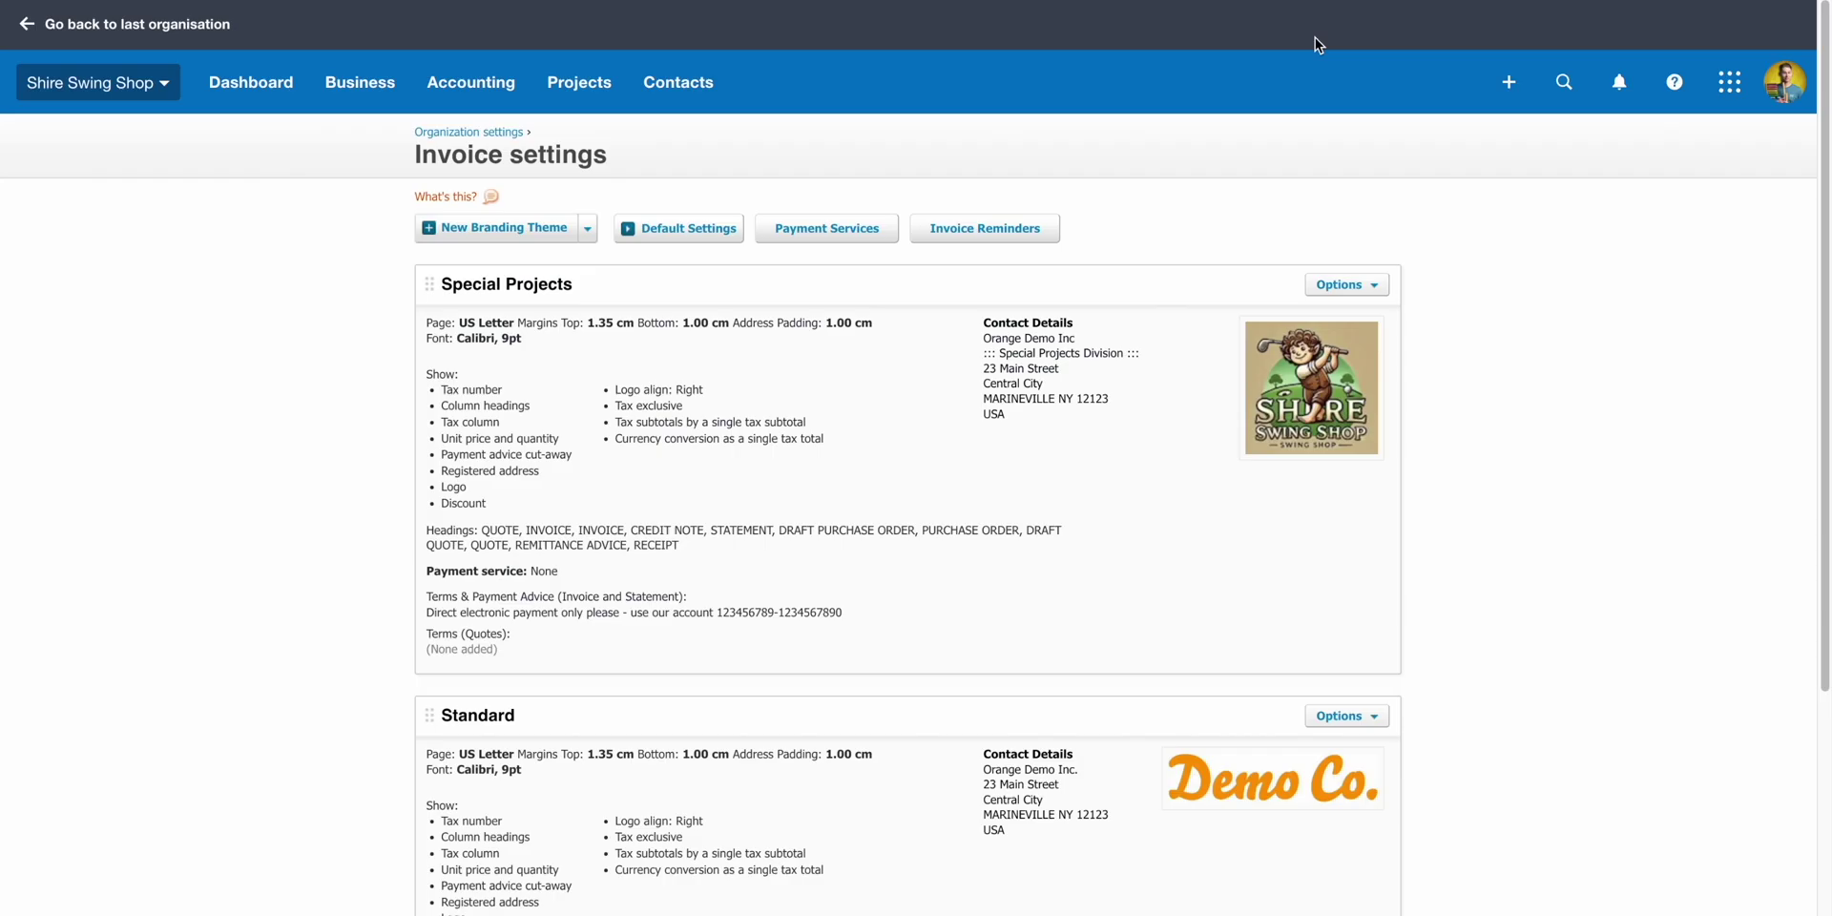
{"action": "left_click", "coordinate": [490, 84]}
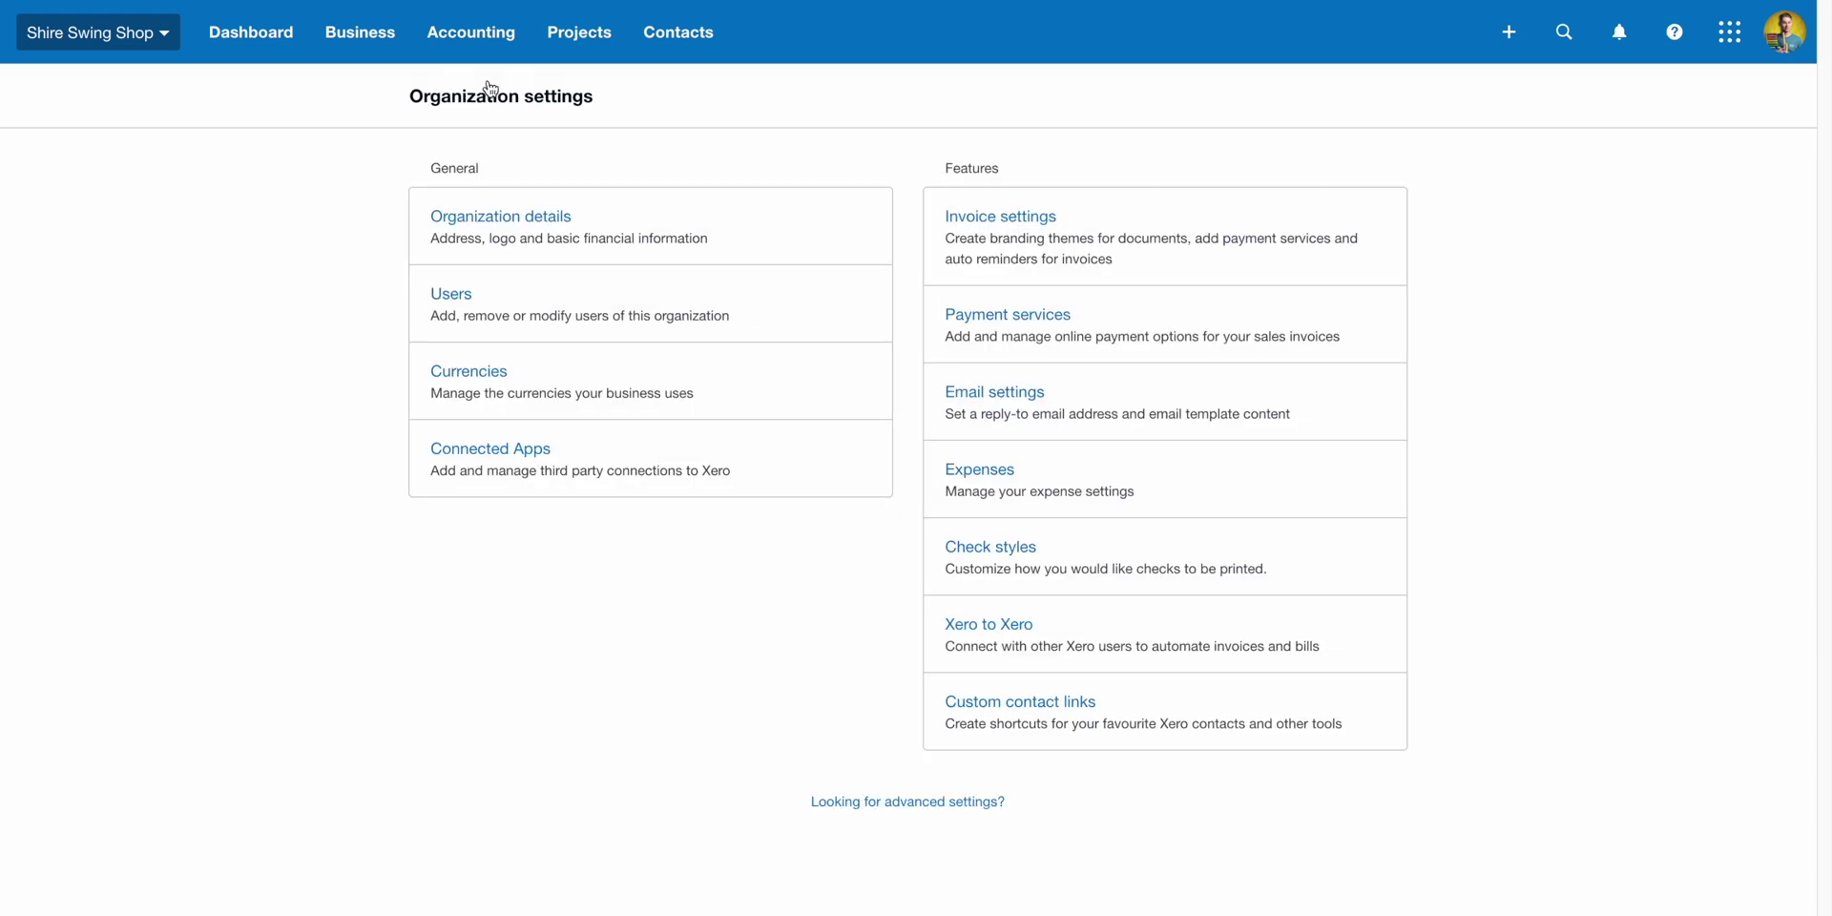
{"action": "left_click", "coordinate": [1127, 312]}
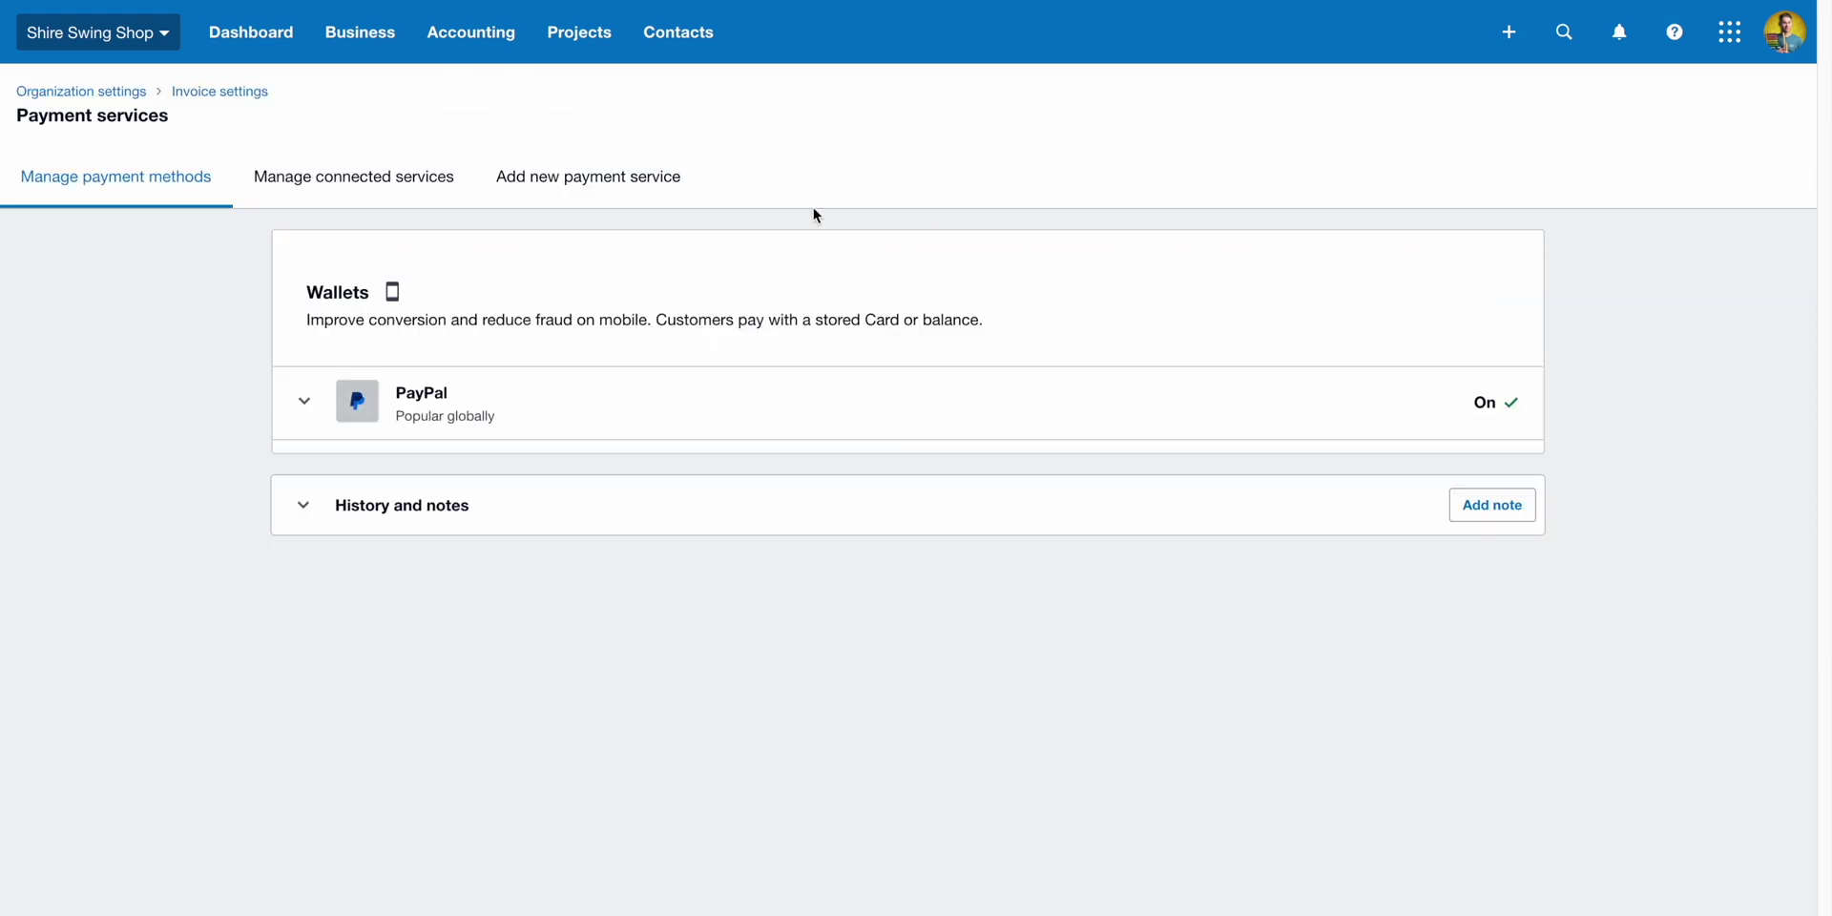
{"action": "left_click", "coordinate": [650, 195]}
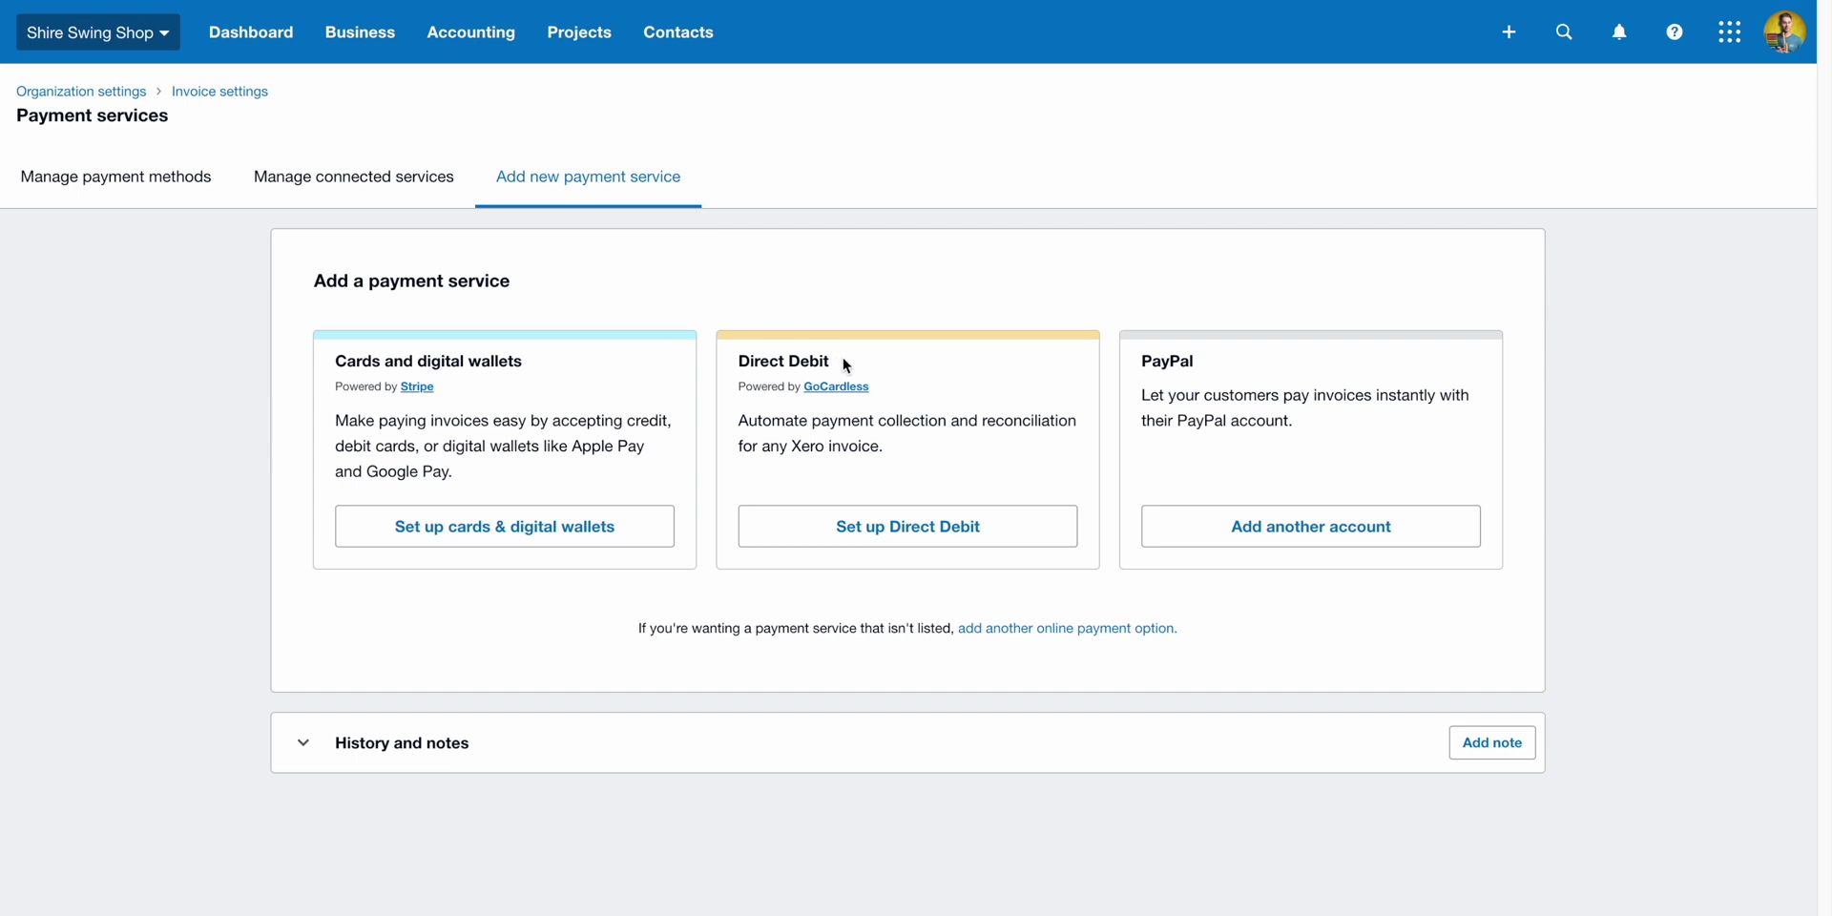
{"action": "left_click", "coordinate": [124, 92]}
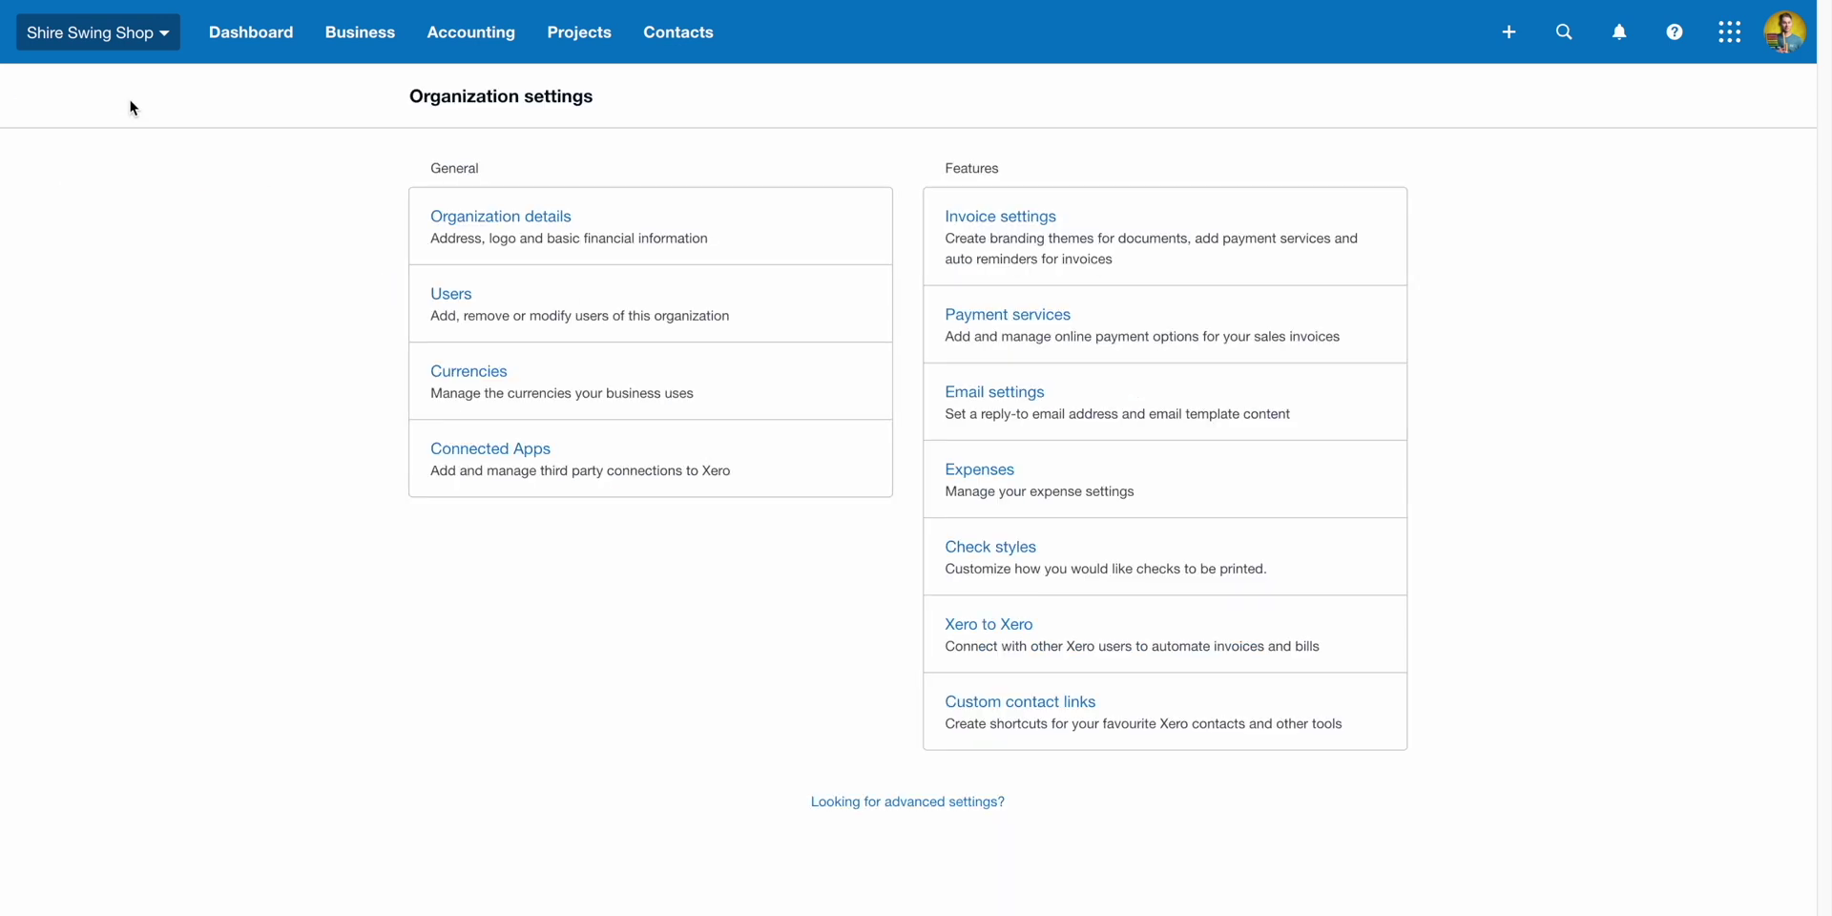
{"action": "left_click", "coordinate": [1100, 390]}
{"action": "left_click", "coordinate": [478, 82]}
{"action": "left_click", "coordinate": [1031, 486]}
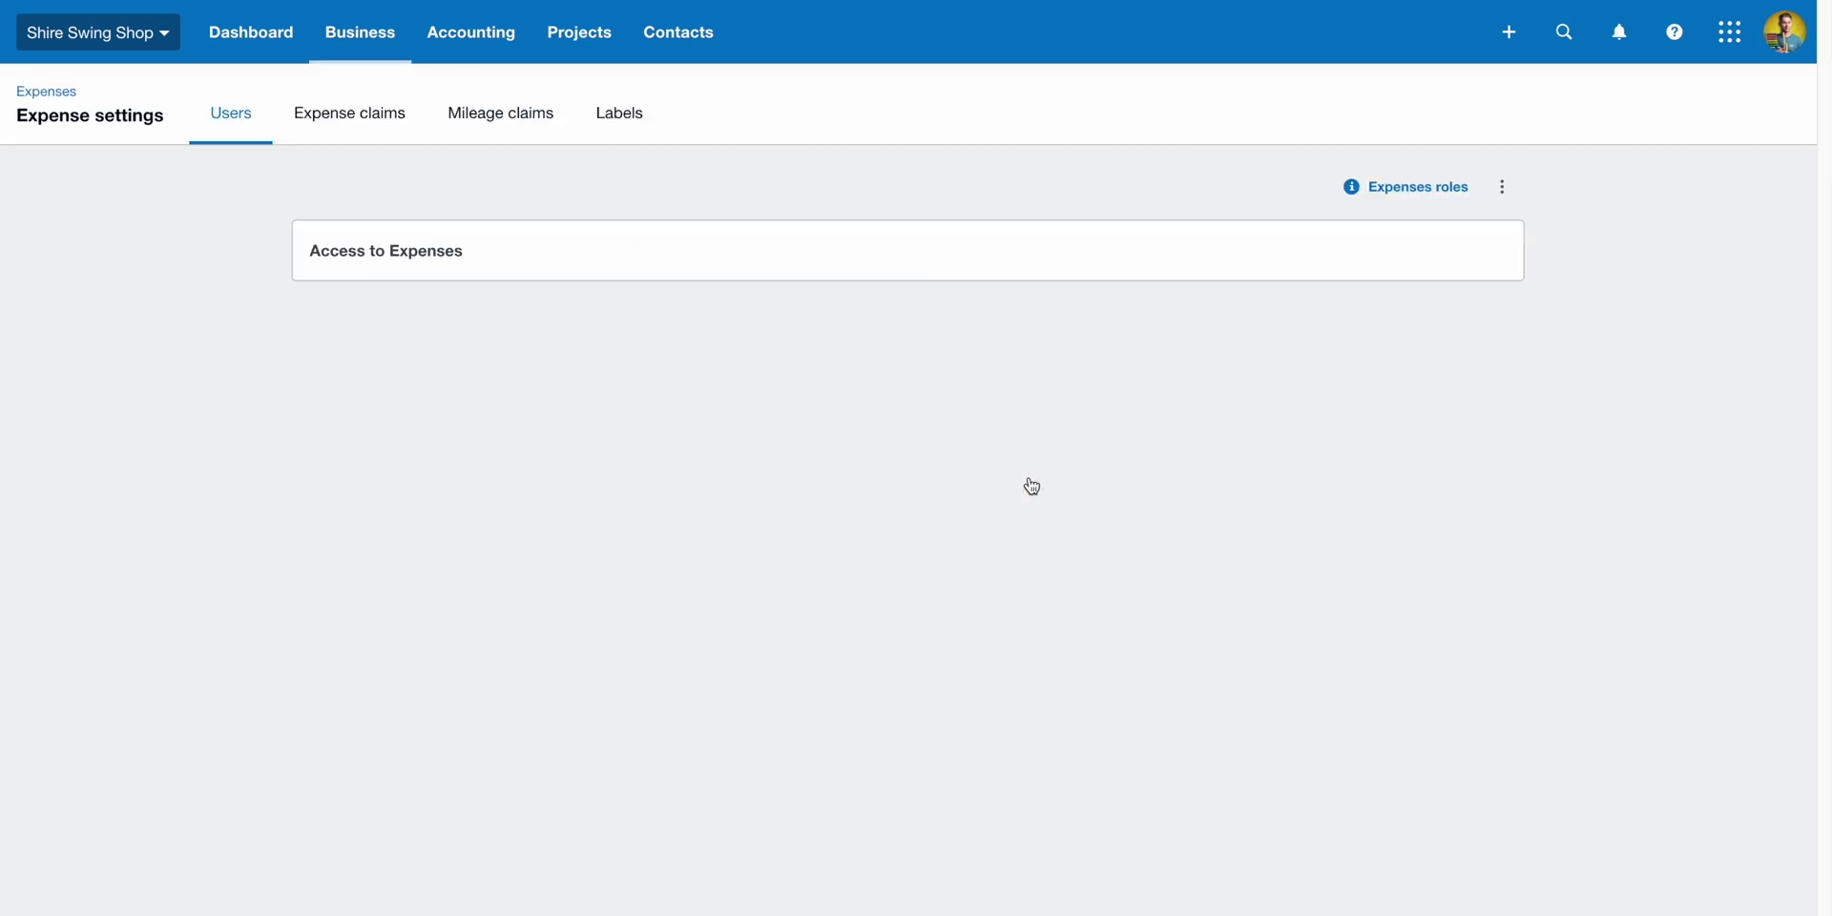
{"action": "left_click", "coordinate": [397, 134]}
{"action": "left_click", "coordinate": [475, 140]}
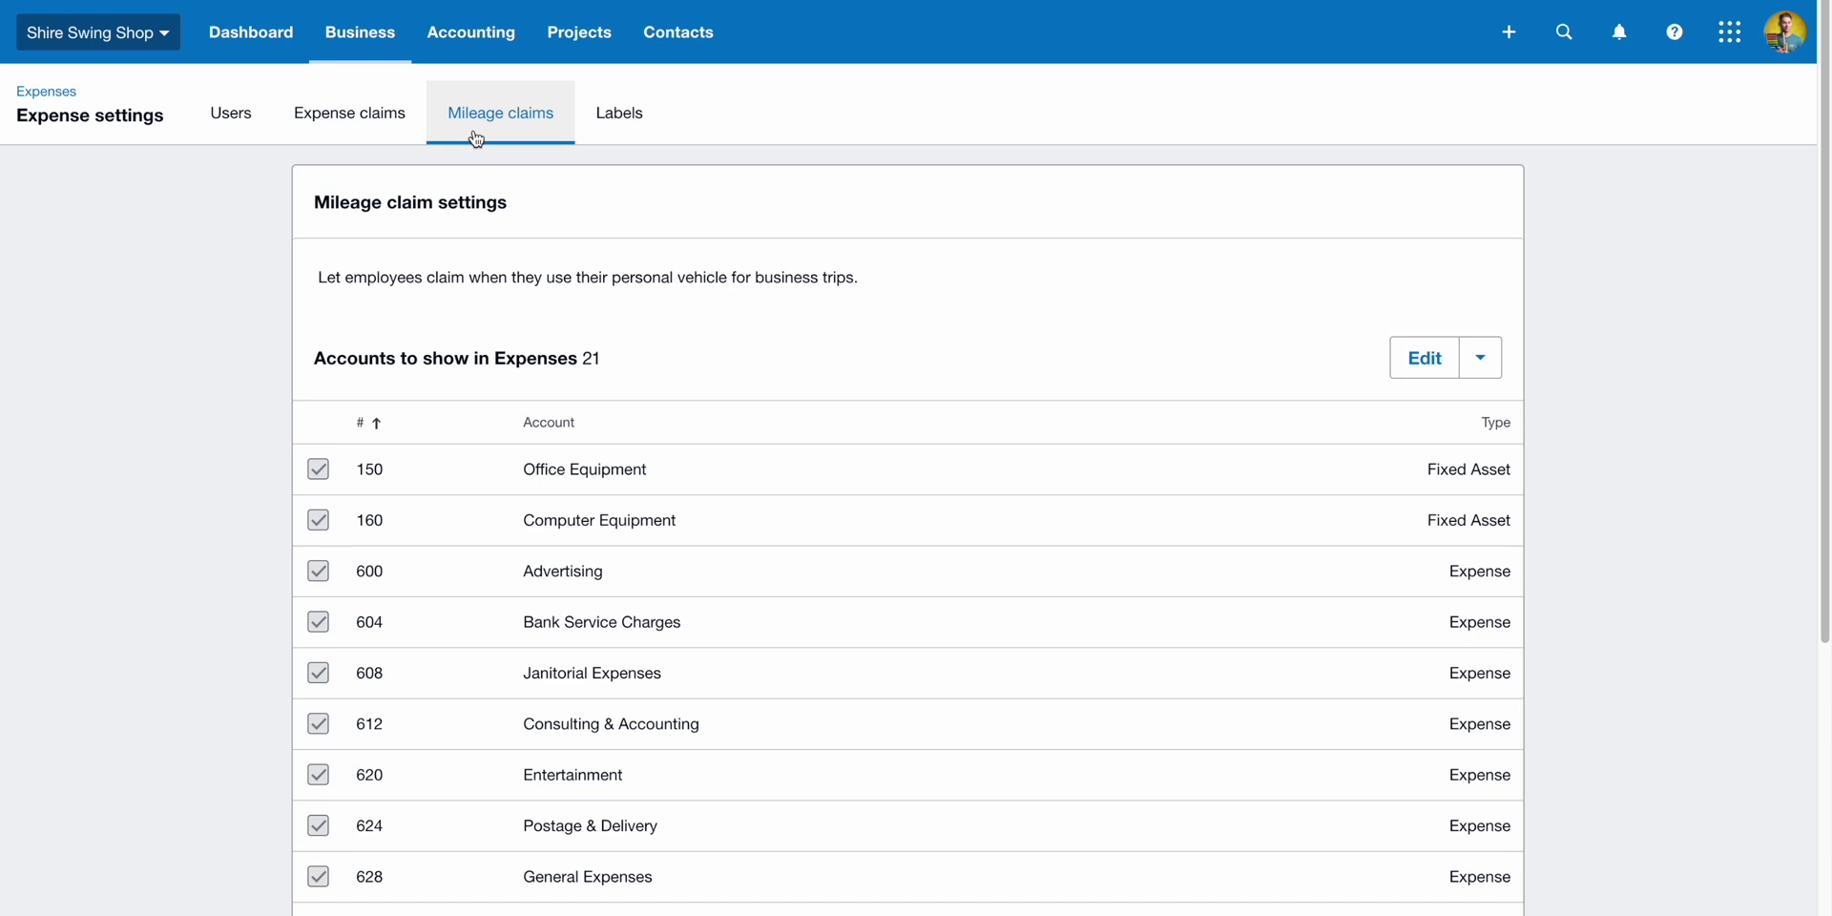
{"action": "left_click", "coordinate": [134, 32]}
{"action": "left_click", "coordinate": [66, 226]}
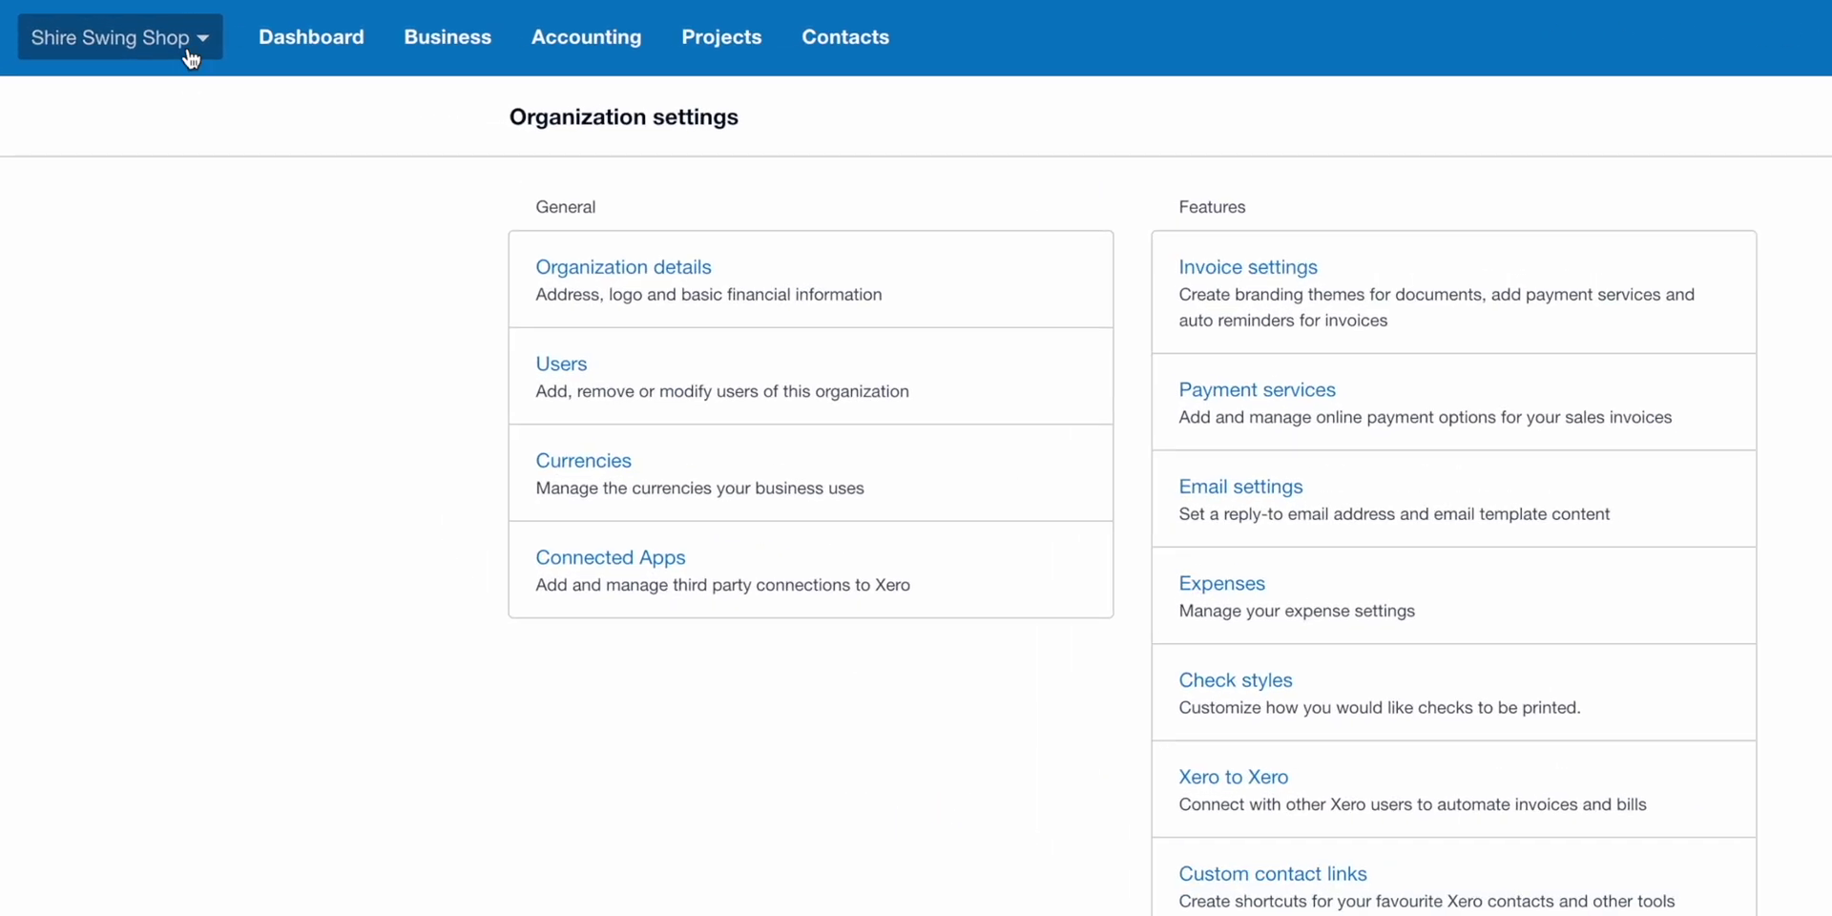
- Open the Shire Swing Shop dropdown listing add-ons like Gusto payroll, Analytics Plus and Hubdoc
{"action": "left_click", "coordinate": [191, 57]}
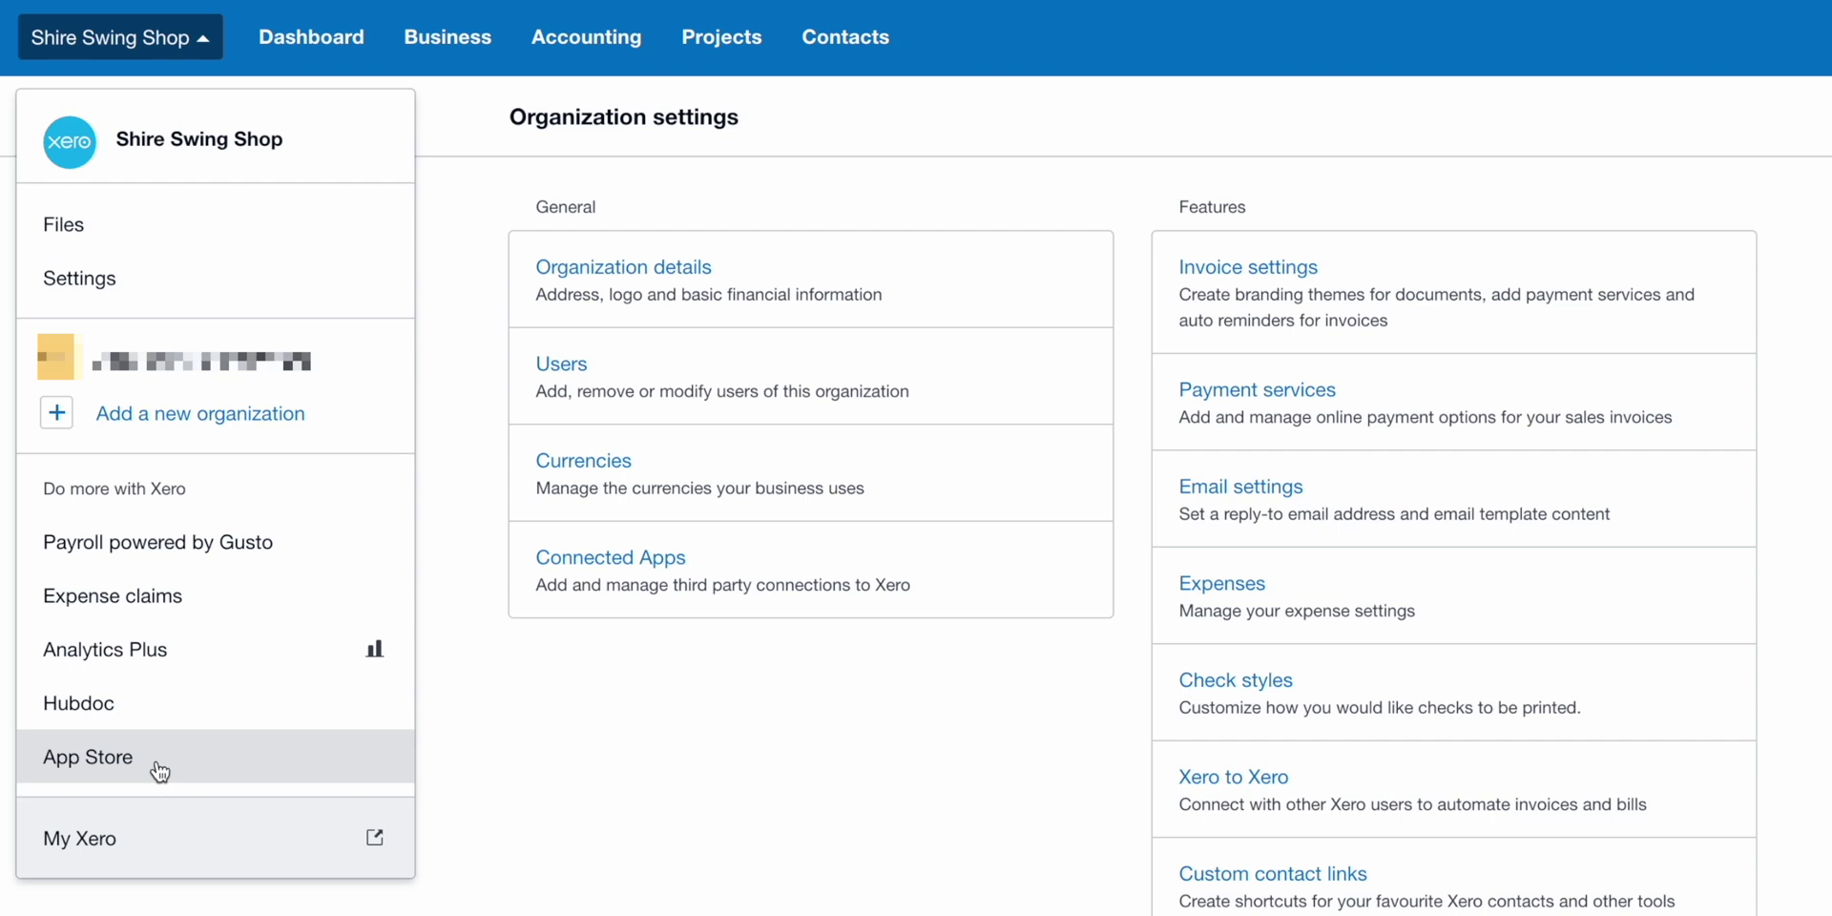
- Visit the My Xero organisations page, then return to the Shire Swing Shop dashboard
{"action": "left_click", "coordinate": [144, 837]}
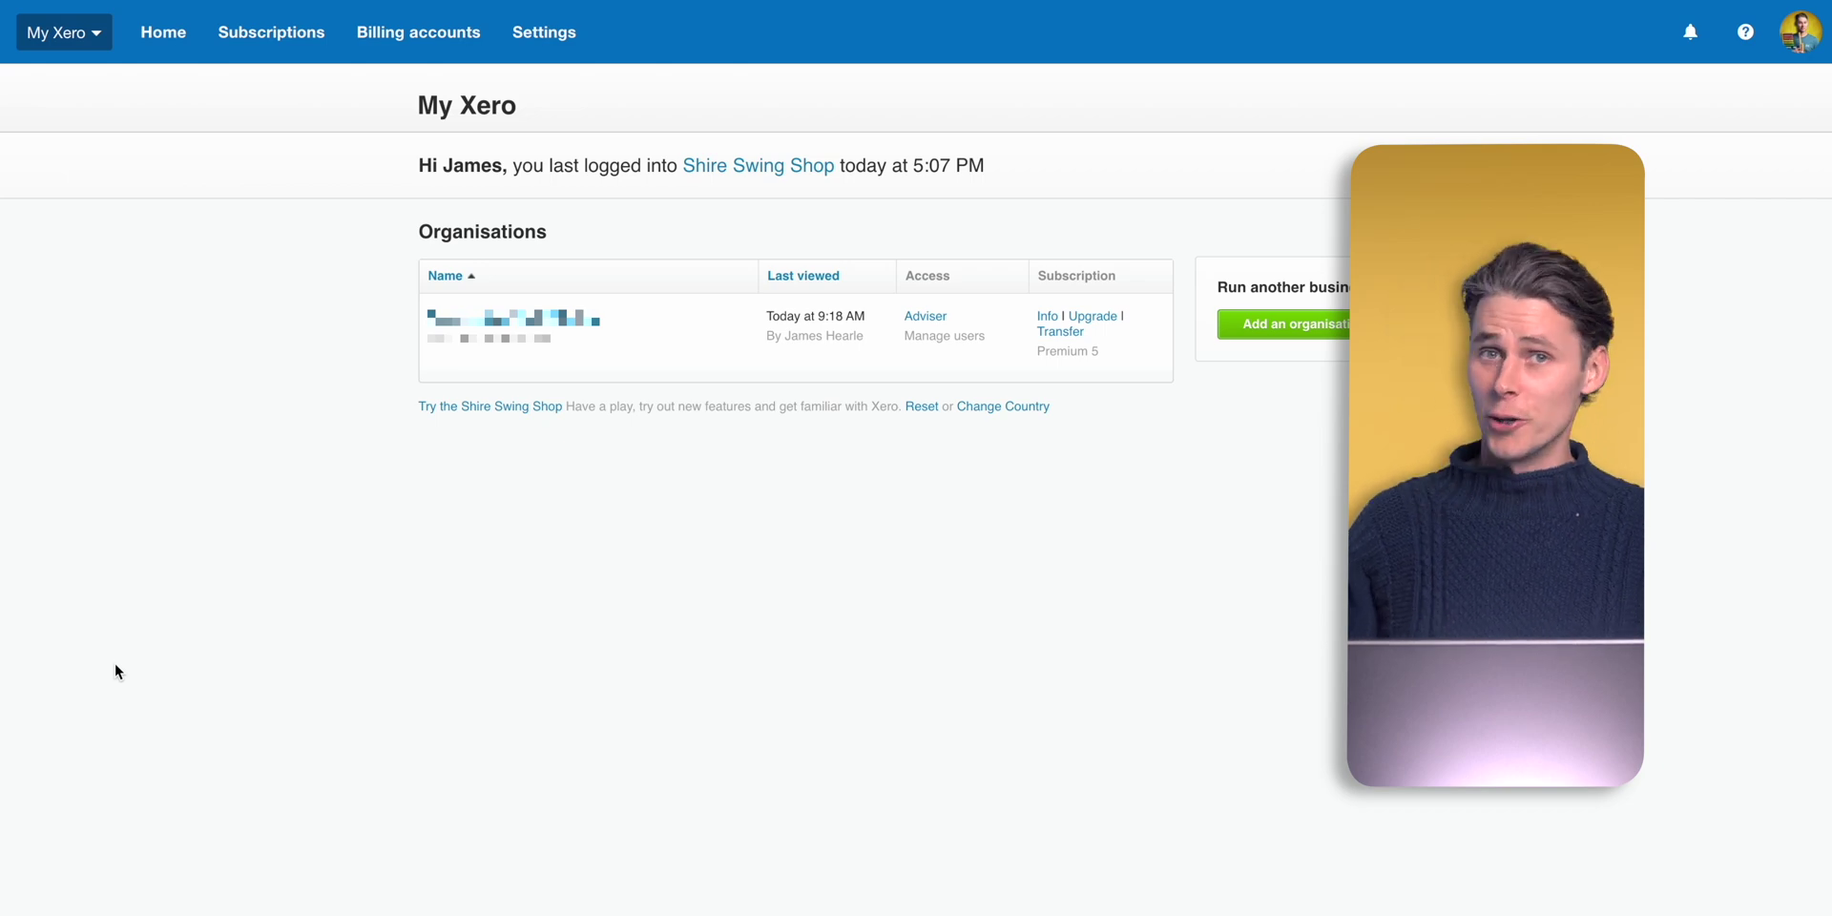
{"action": "left_click", "coordinate": [106, 27]}
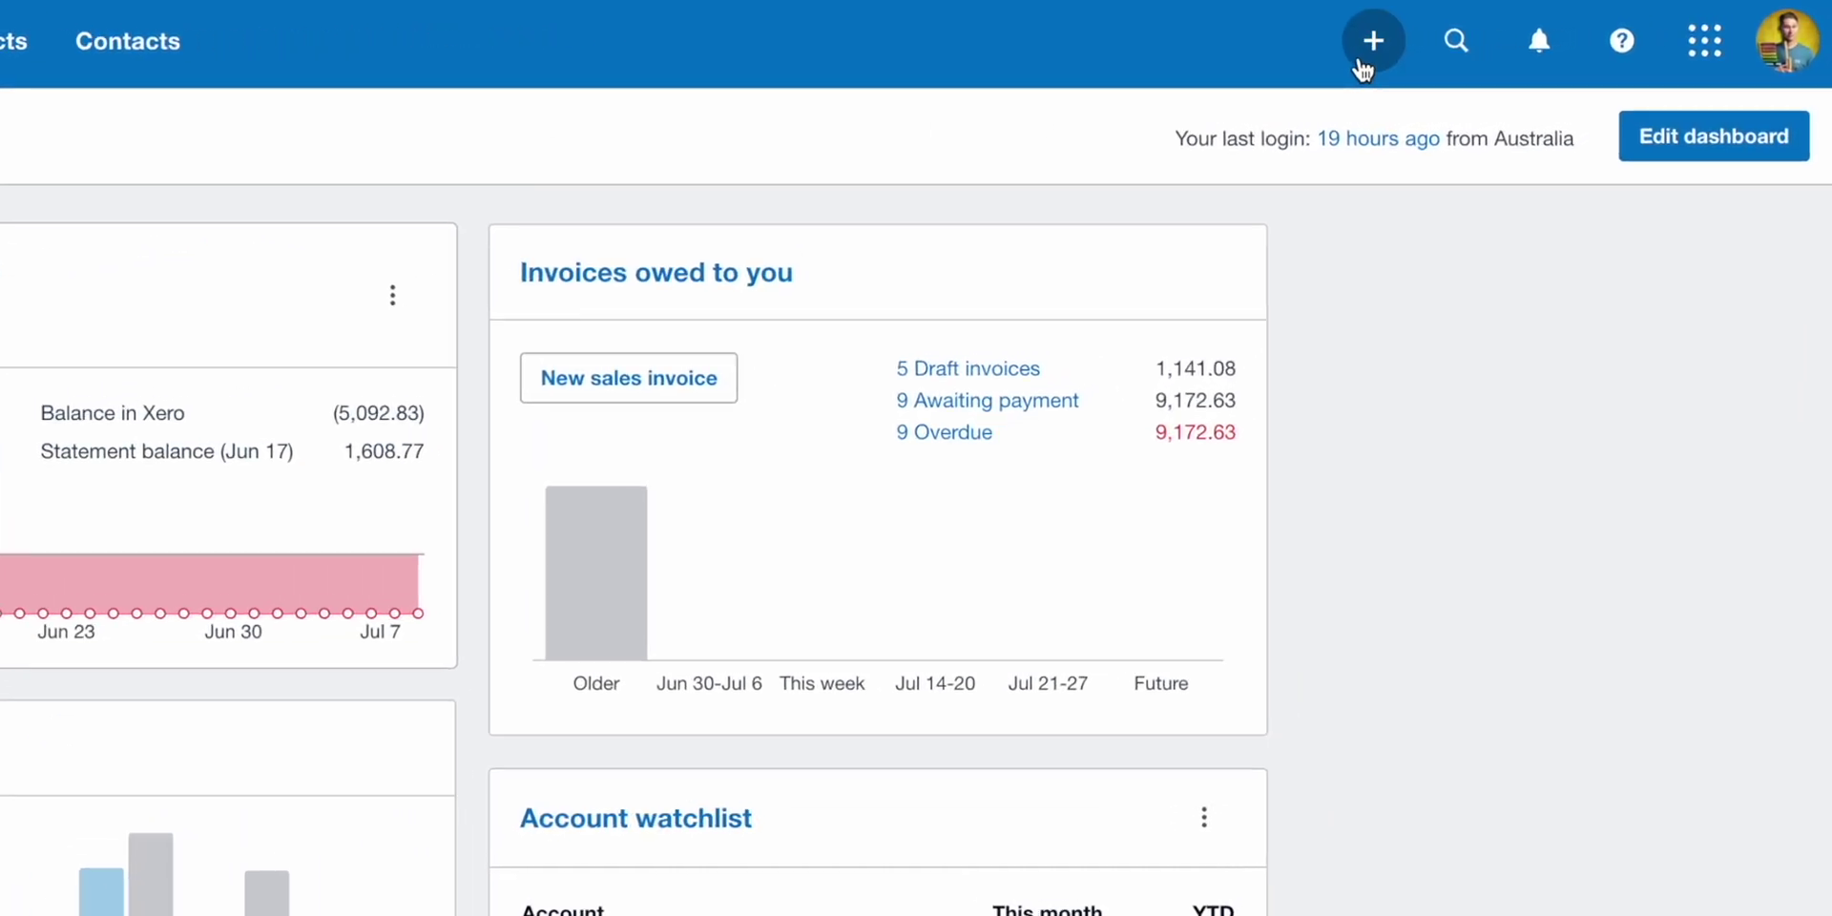
- Start a new sales invoice to the 'birdie' contact with a white golf balls 3-pack line
{"action": "left_click", "coordinate": [1373, 42]}
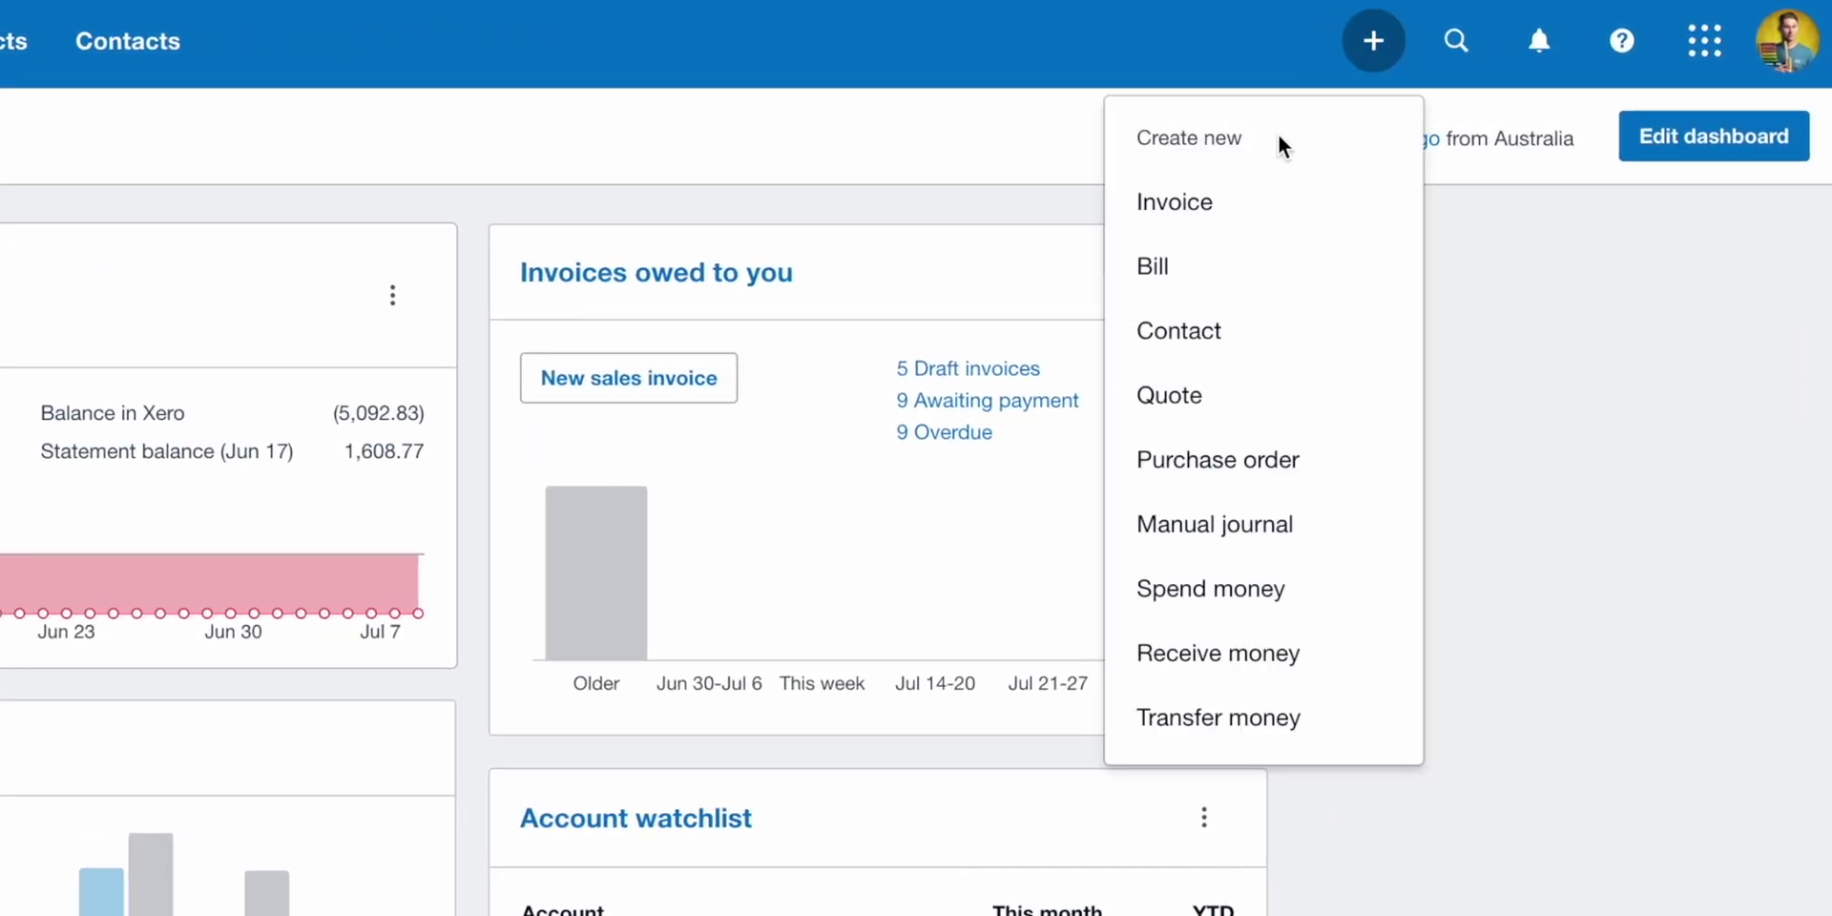
{"action": "left_click", "coordinate": [1252, 201]}
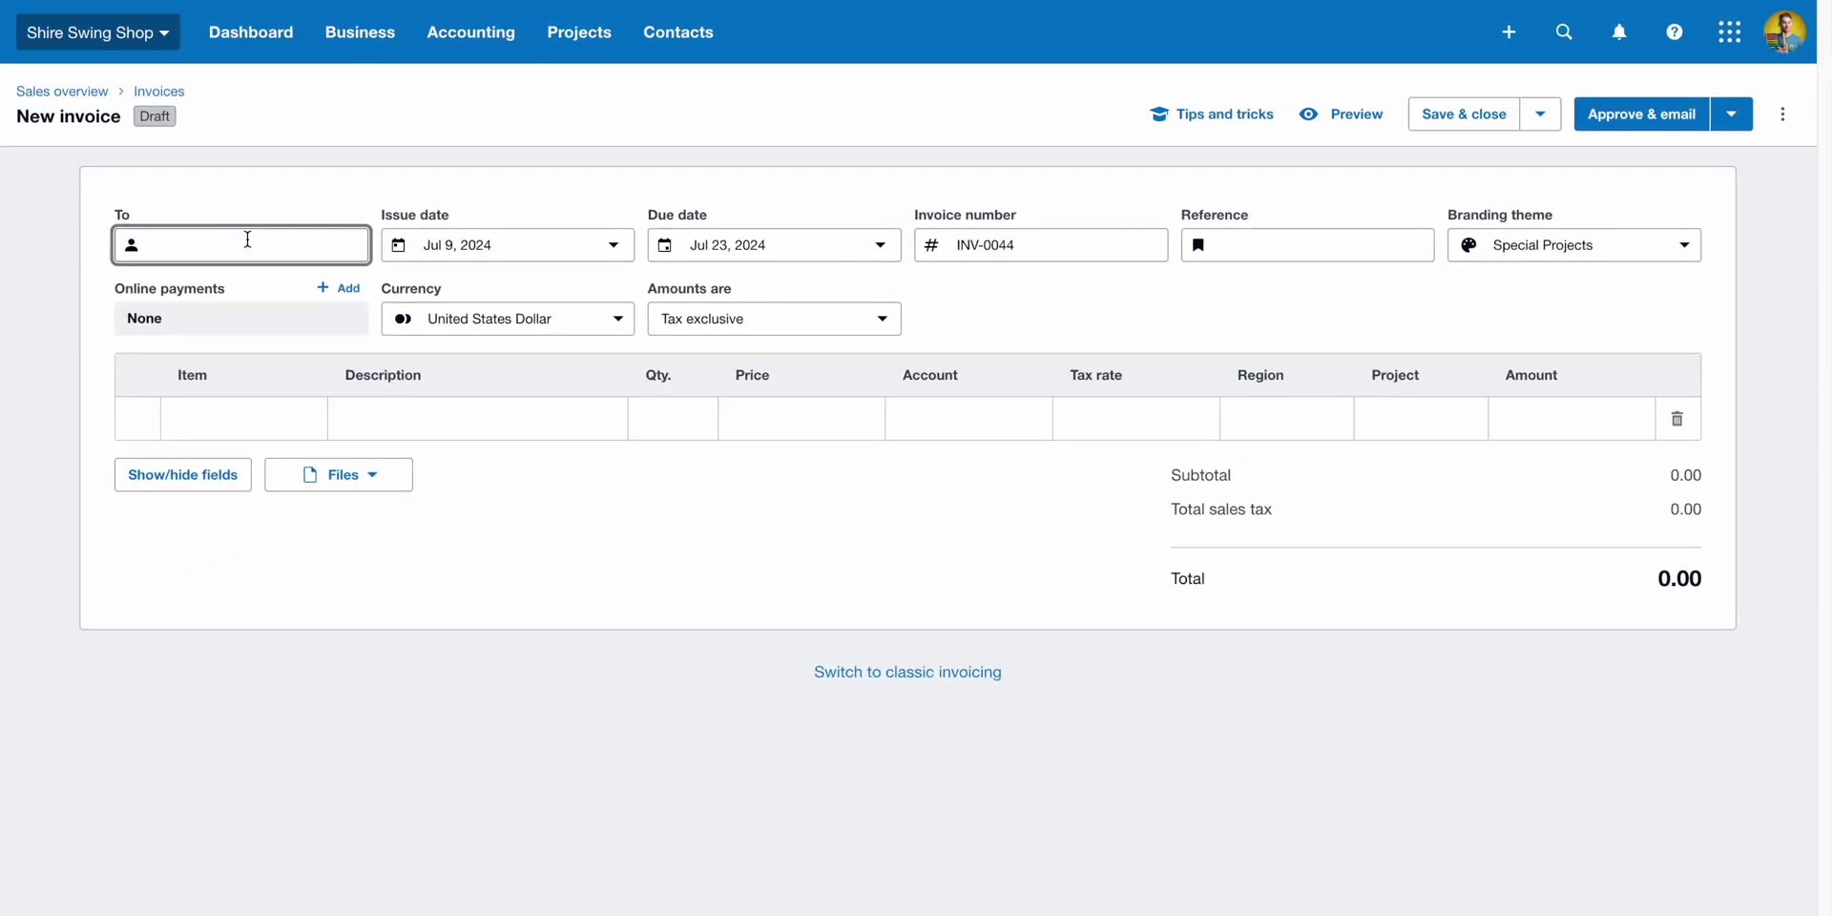
{"action": "type", "text": "birdie"}
{"action": "left_click", "coordinate": [274, 373]}
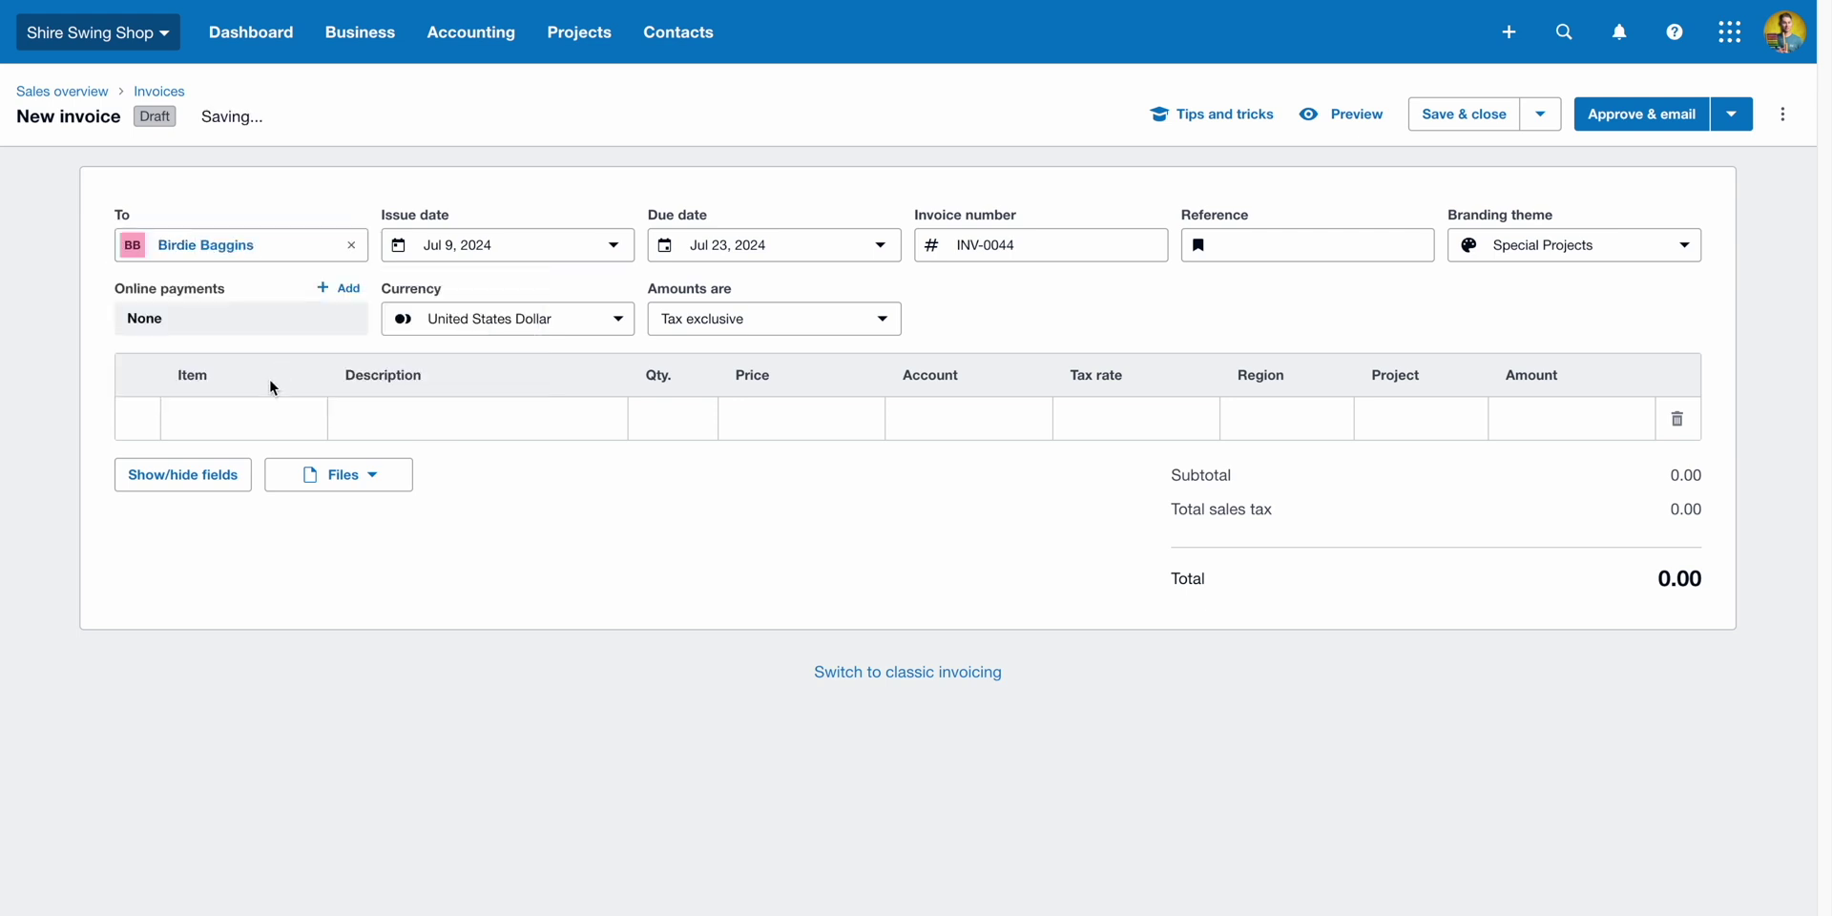
{"action": "left_click", "coordinate": [262, 412]}
{"action": "type", "text": "golf"}
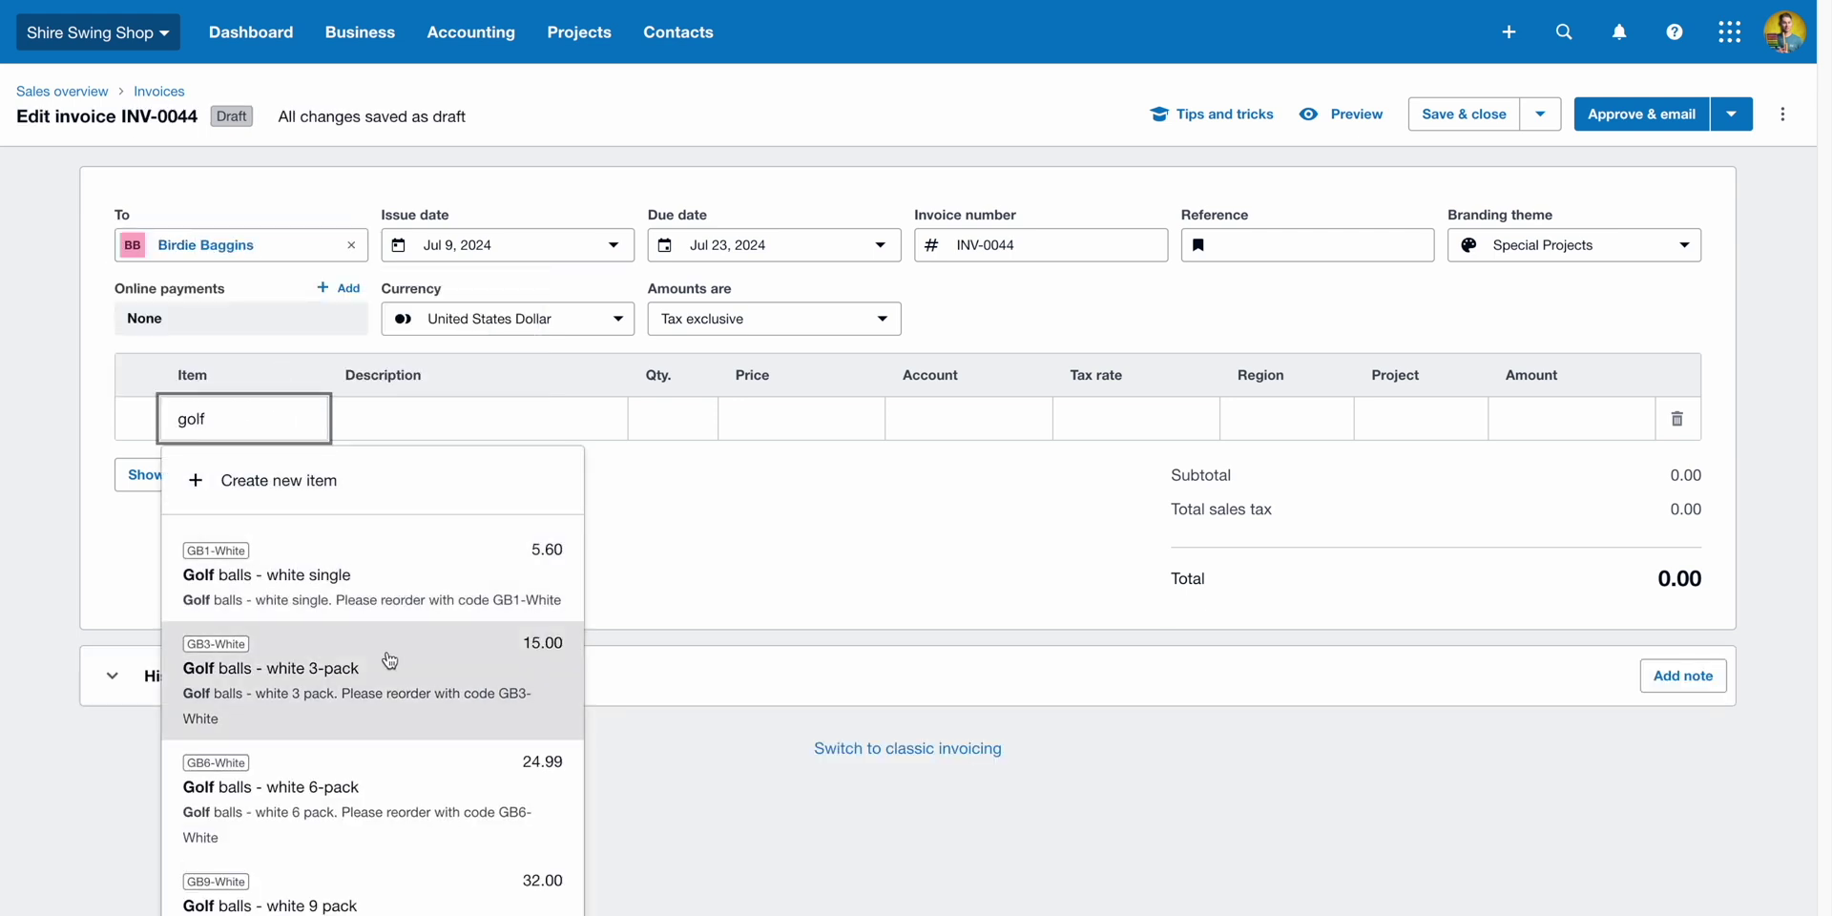
{"action": "left_click", "coordinate": [390, 660]}
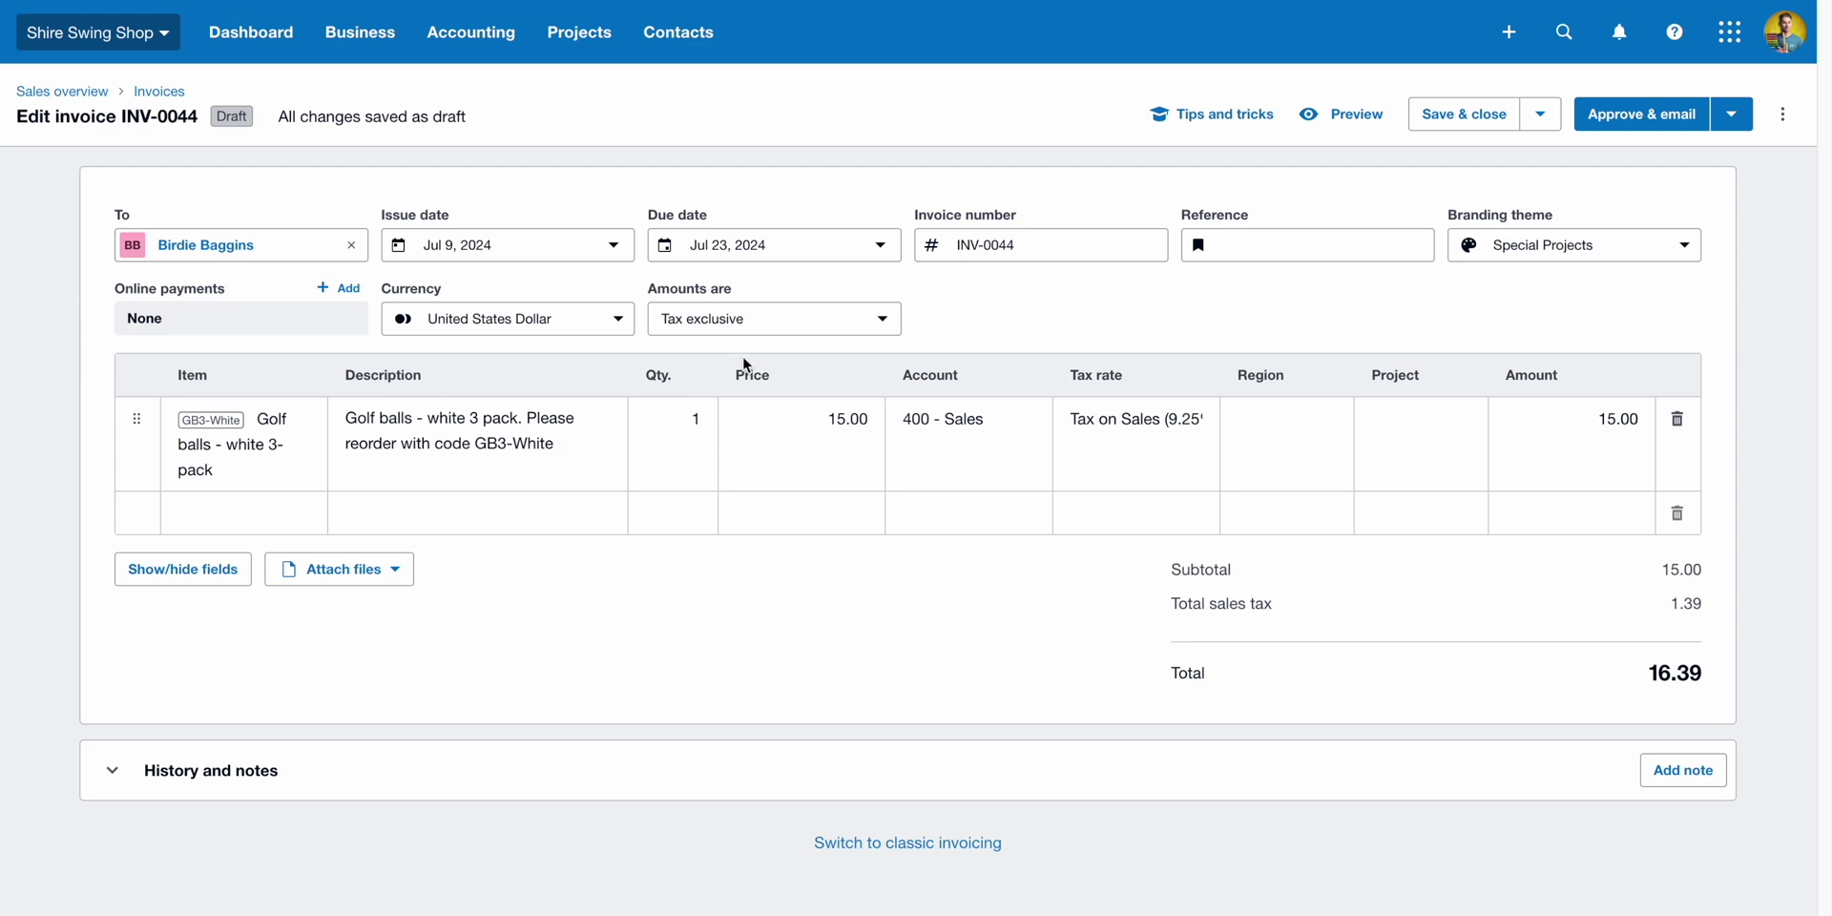
- Keep the line on 400 - Sales, then approve and email invoice INV-0044 to the customer
{"action": "left_click", "coordinate": [1032, 418]}
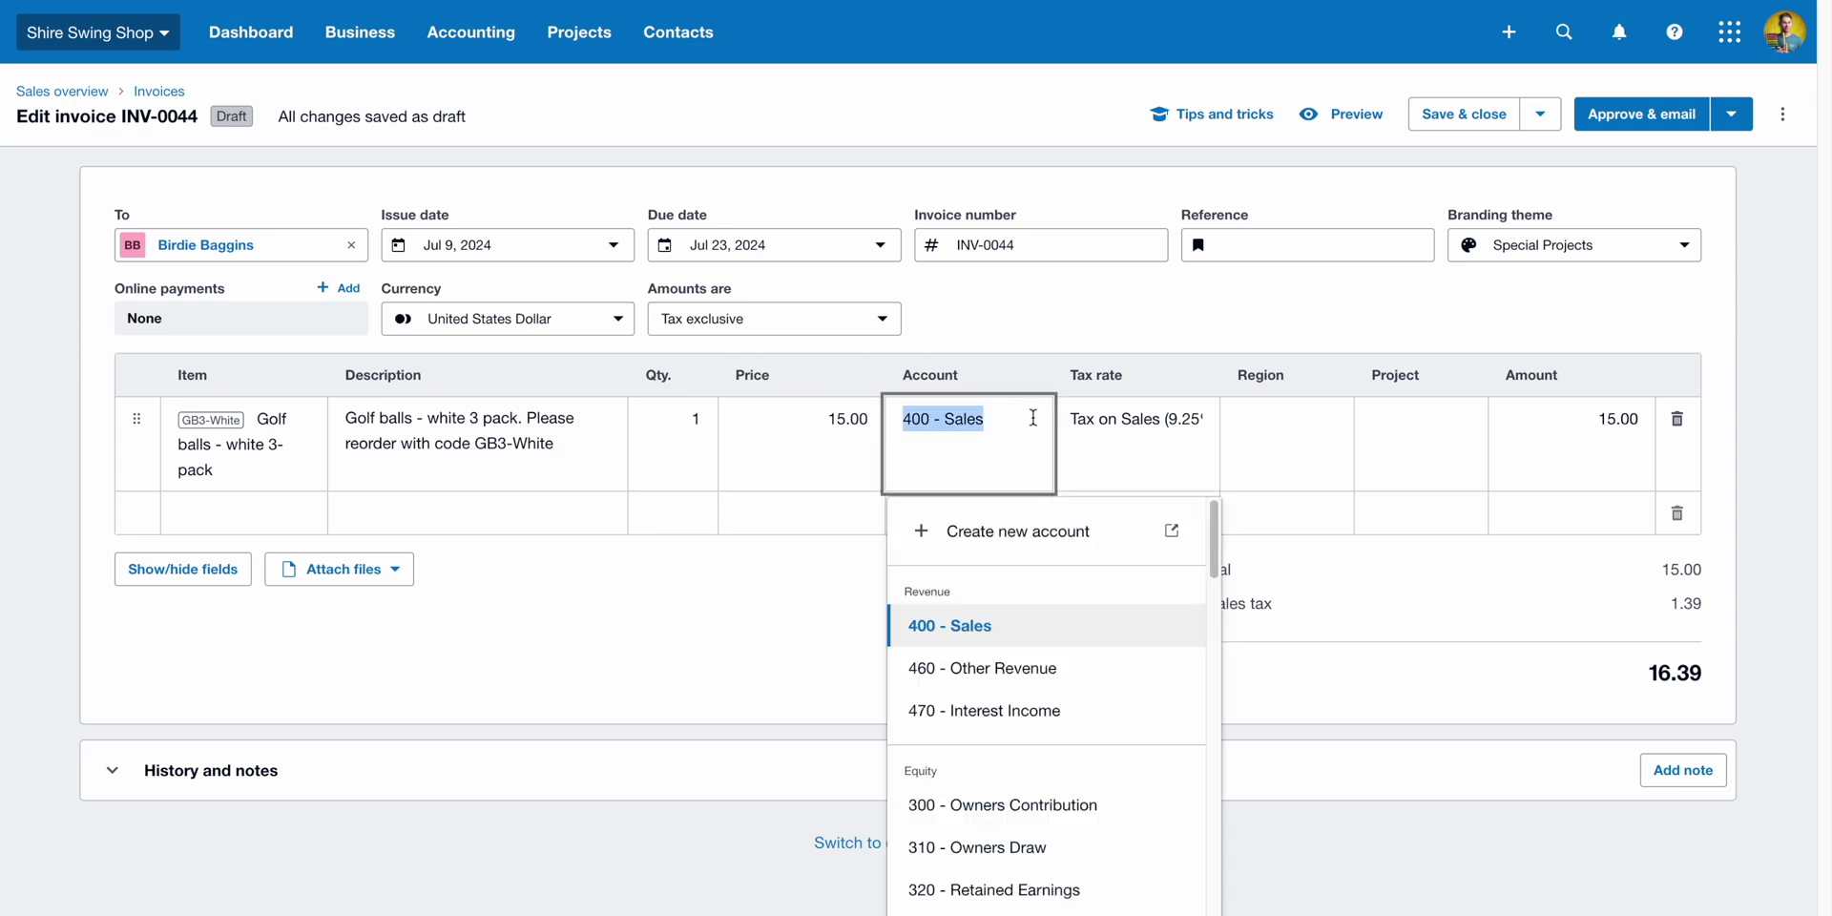
{"action": "left_click", "coordinate": [1015, 626]}
{"action": "left_click", "coordinate": [1019, 365]}
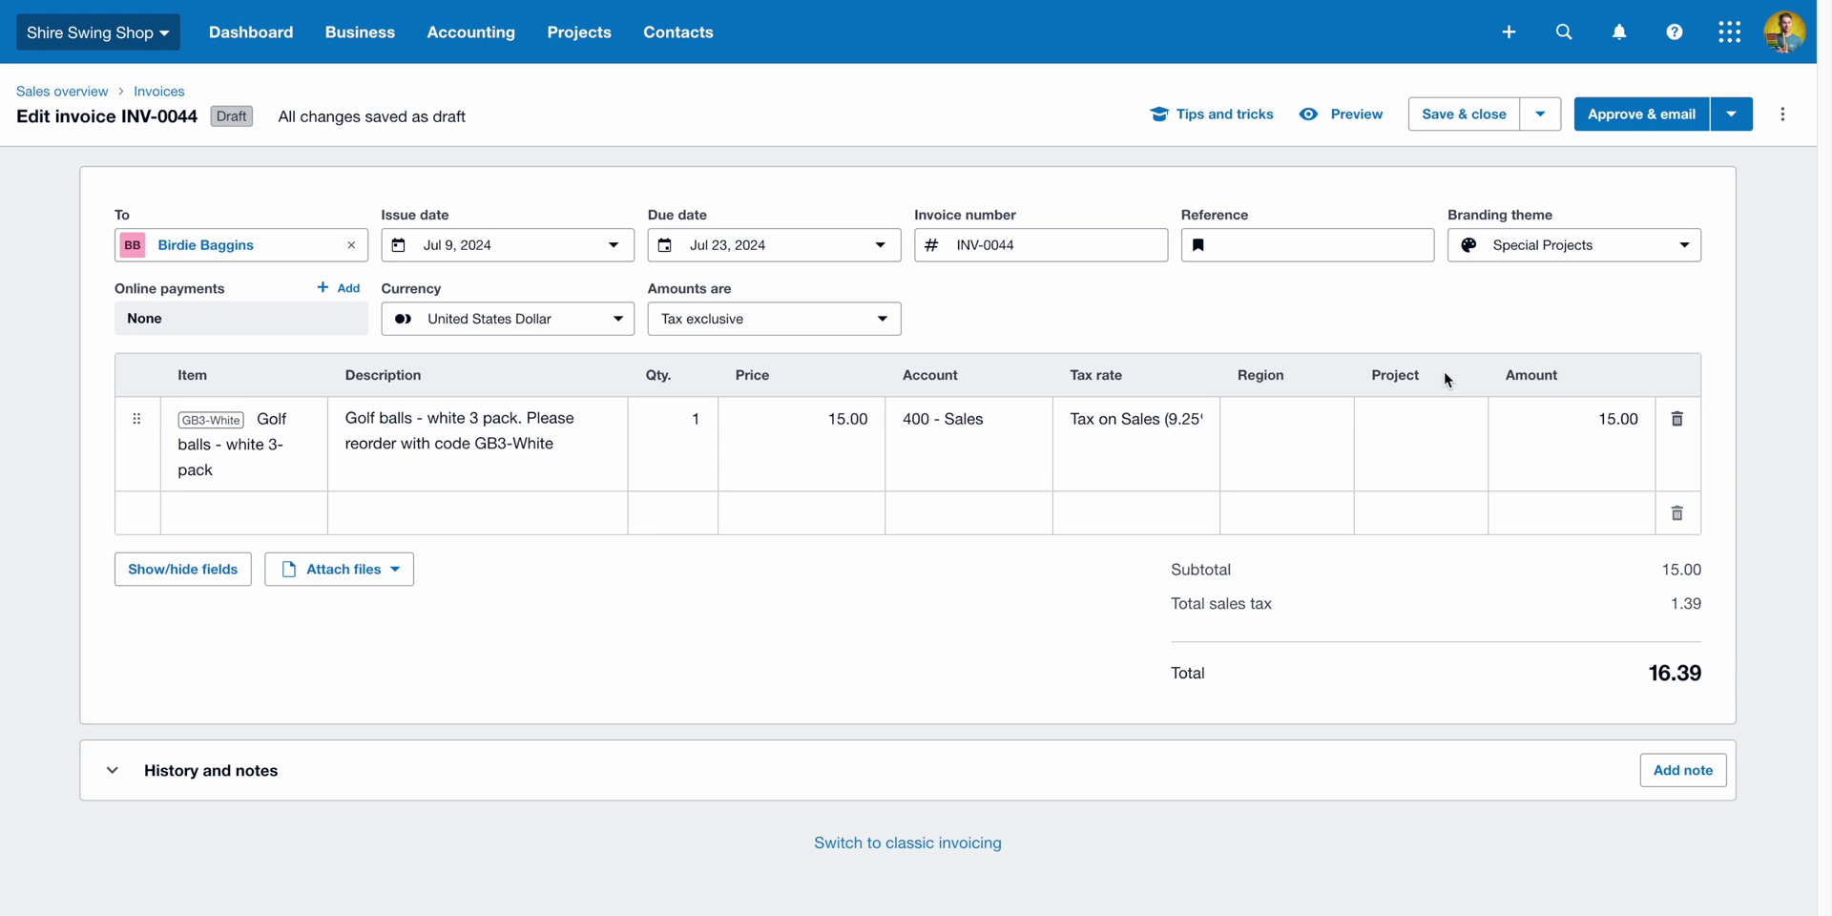
{"action": "left_click", "coordinate": [1660, 133]}
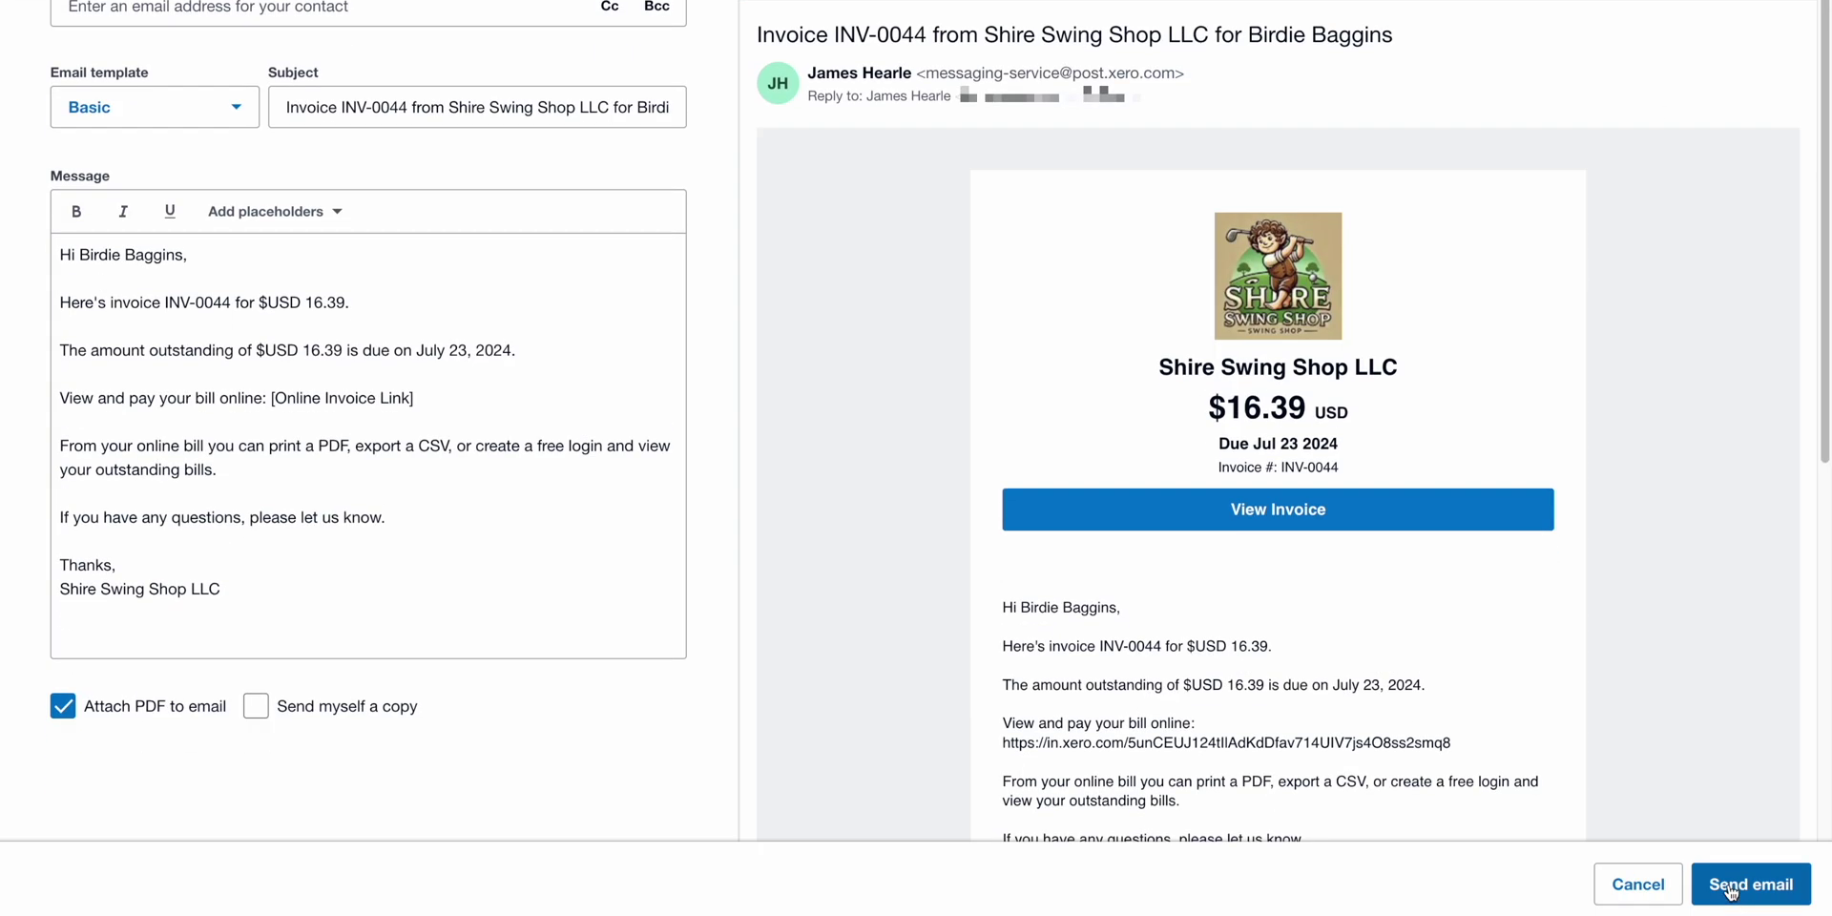
{"action": "left_click", "coordinate": [1734, 901]}
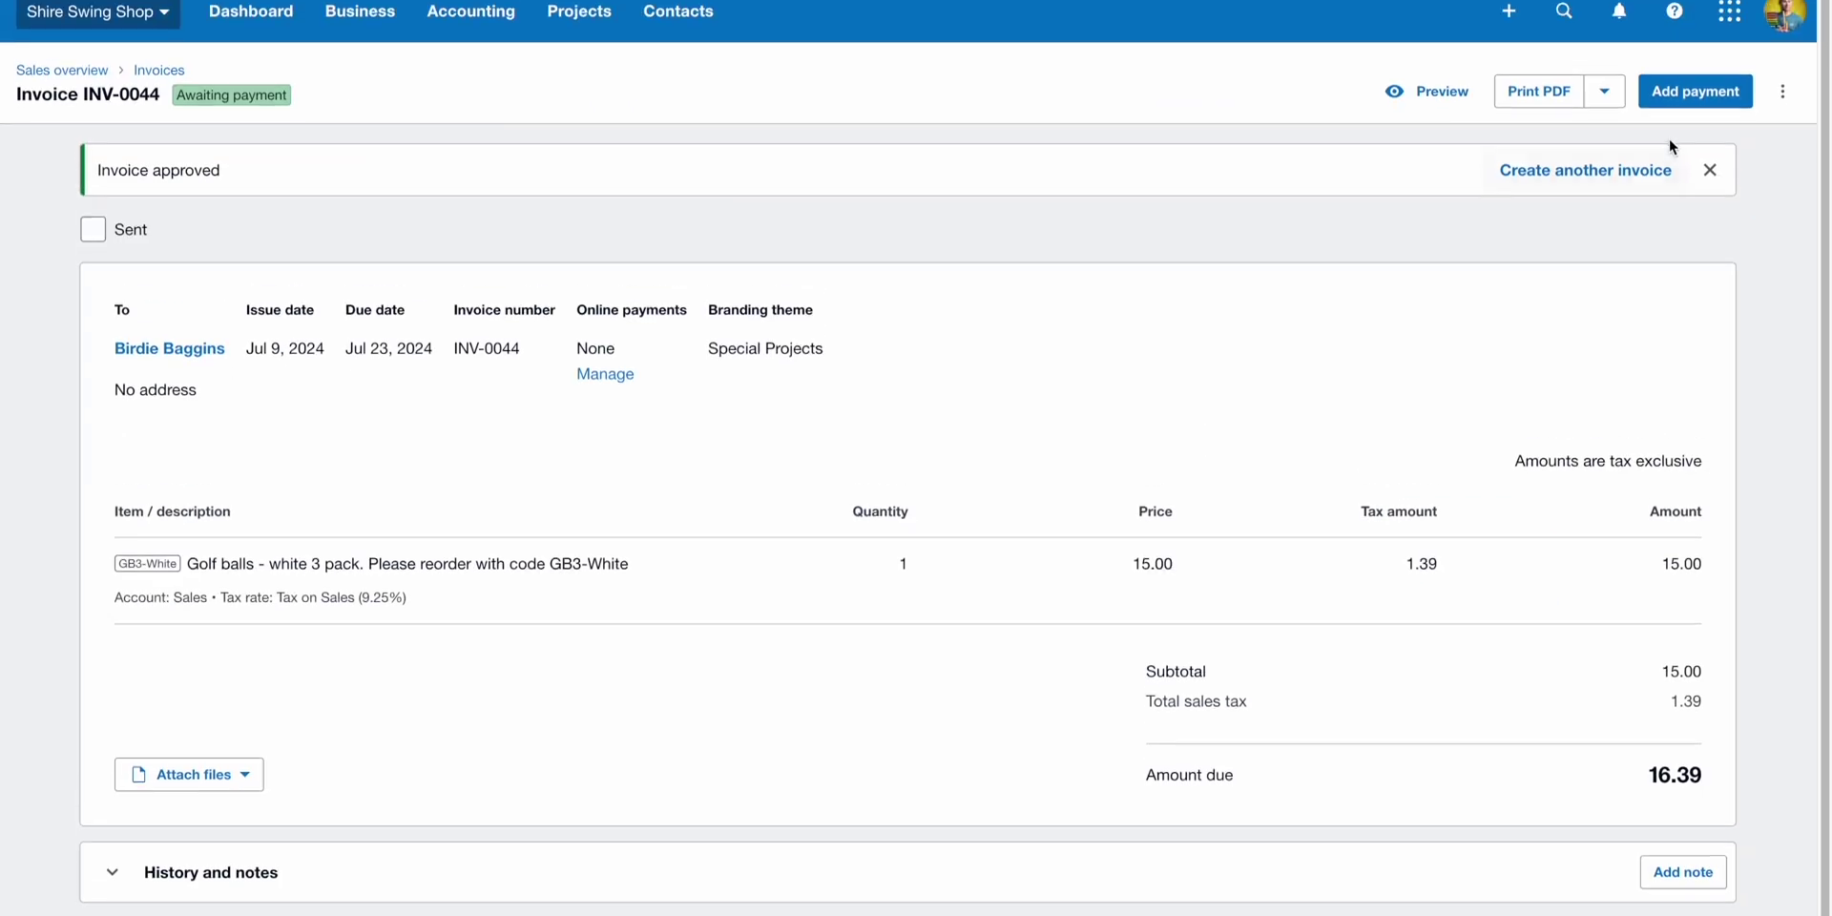
- Start a new bill from new contact Elrond's Elite Equipment, due Aug 8, reference 111
{"action": "left_click", "coordinate": [1517, 44]}
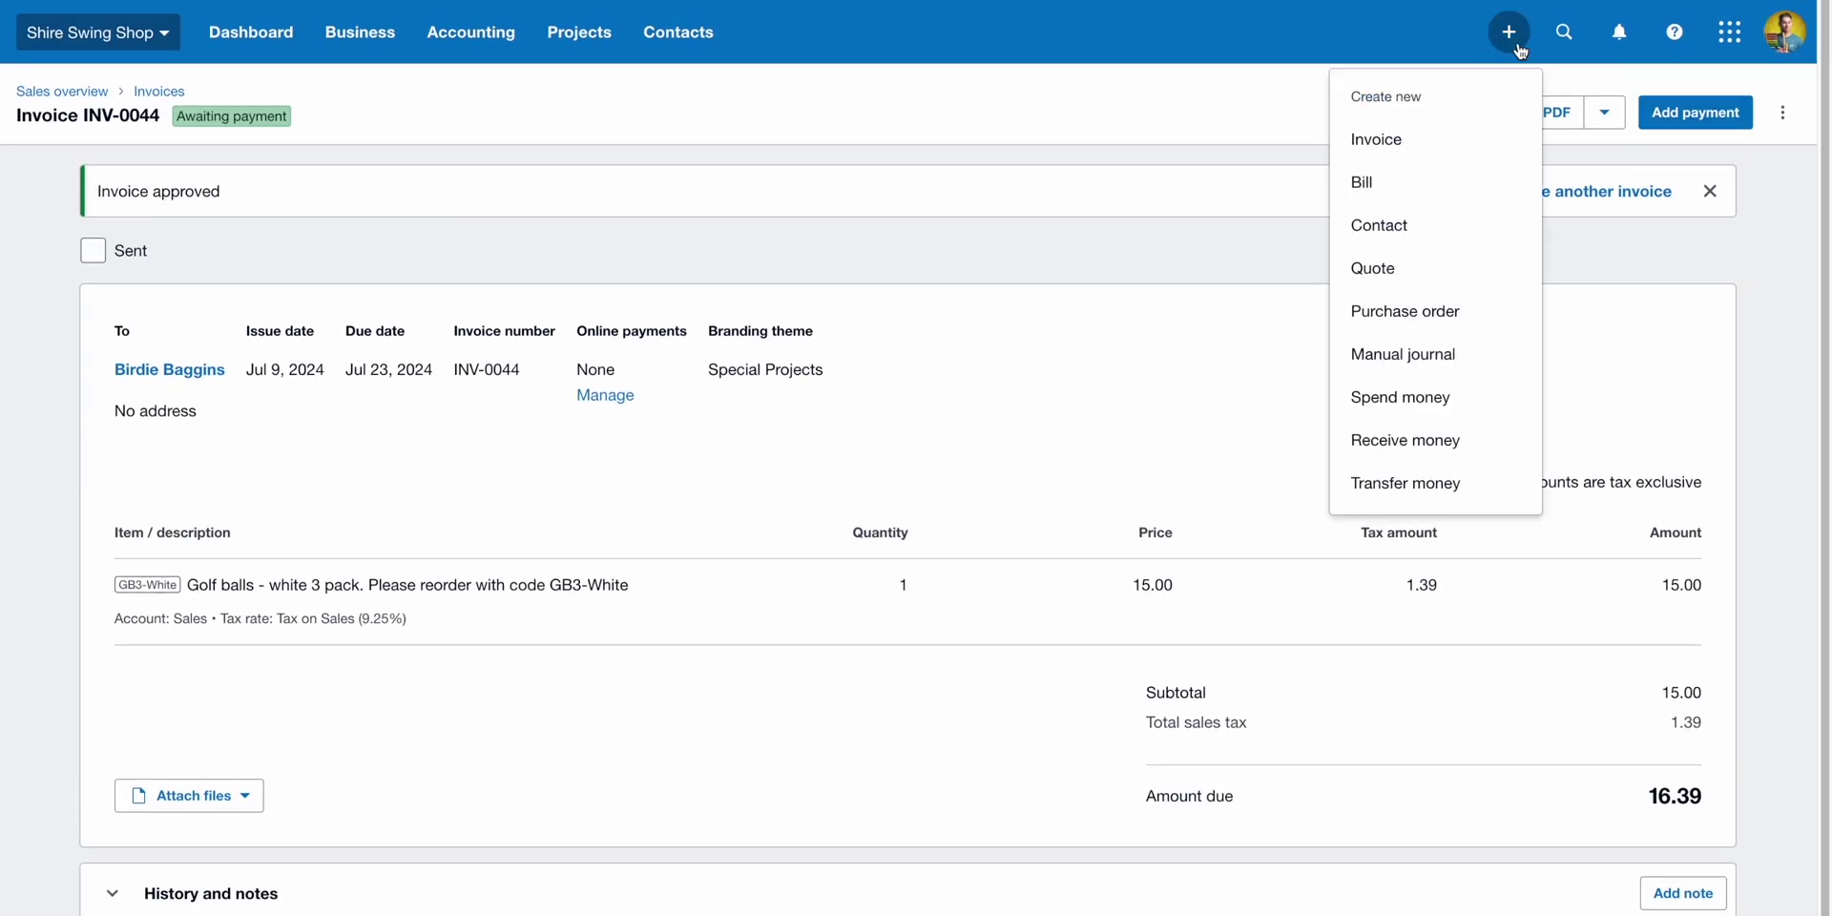
{"action": "left_click", "coordinate": [1421, 185]}
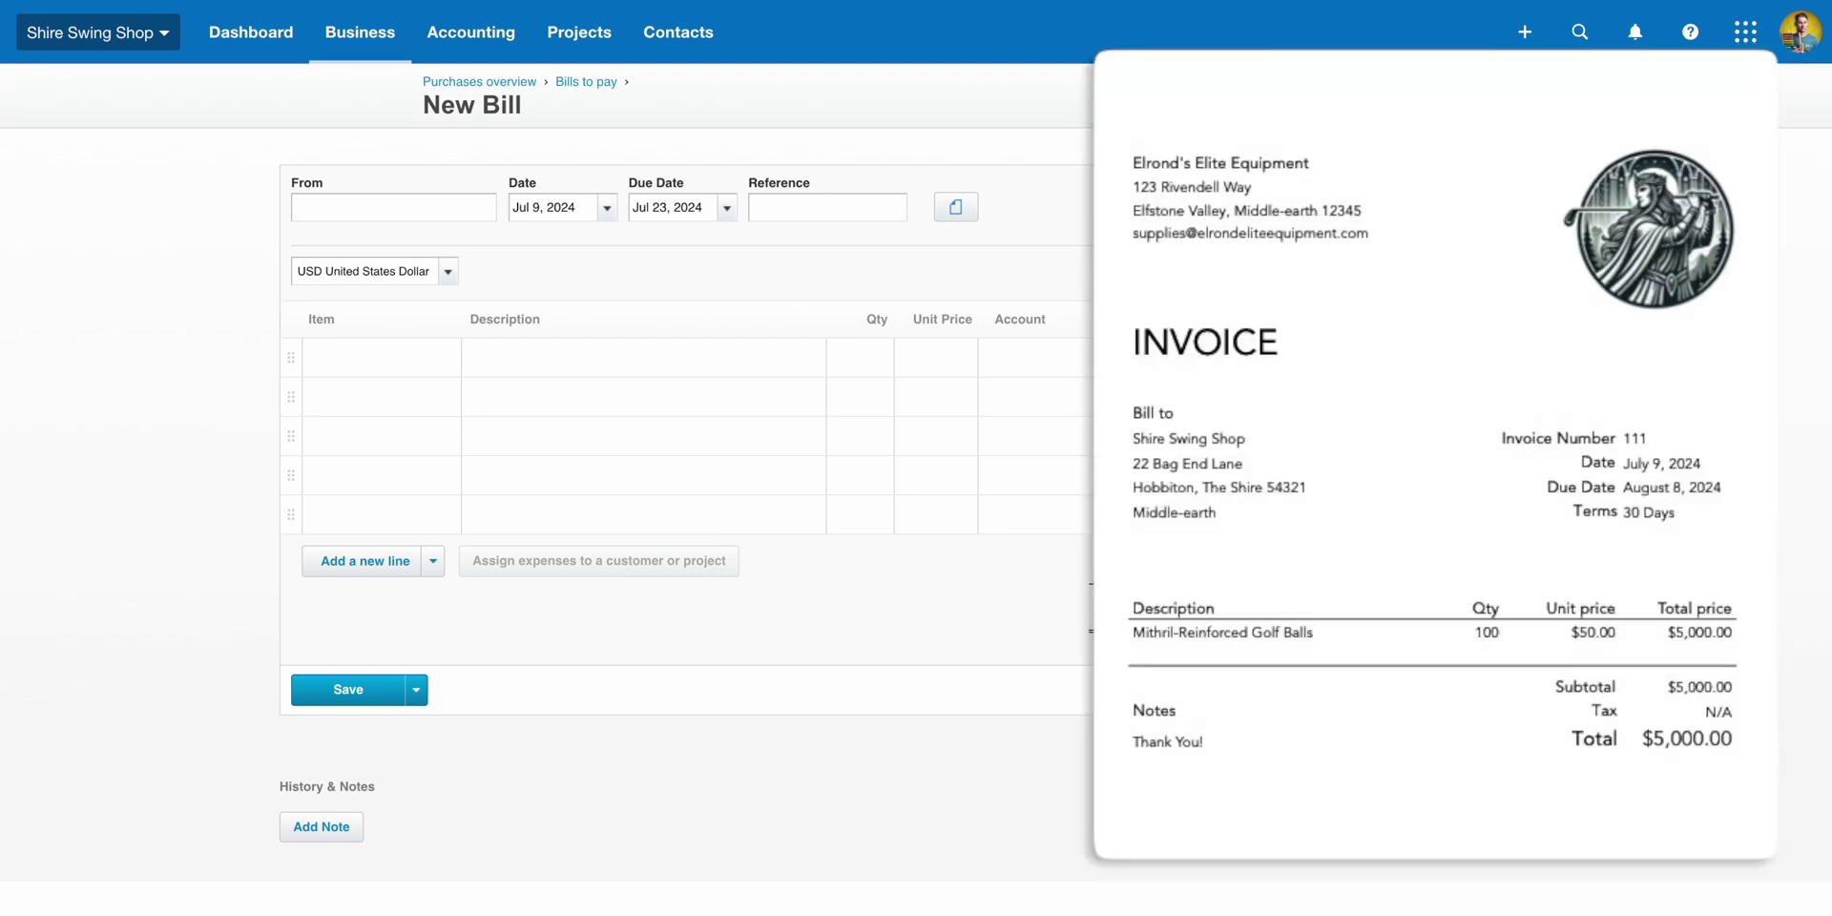
{"action": "left_click", "coordinate": [417, 208]}
{"action": "type", "text": "Elrond's "}
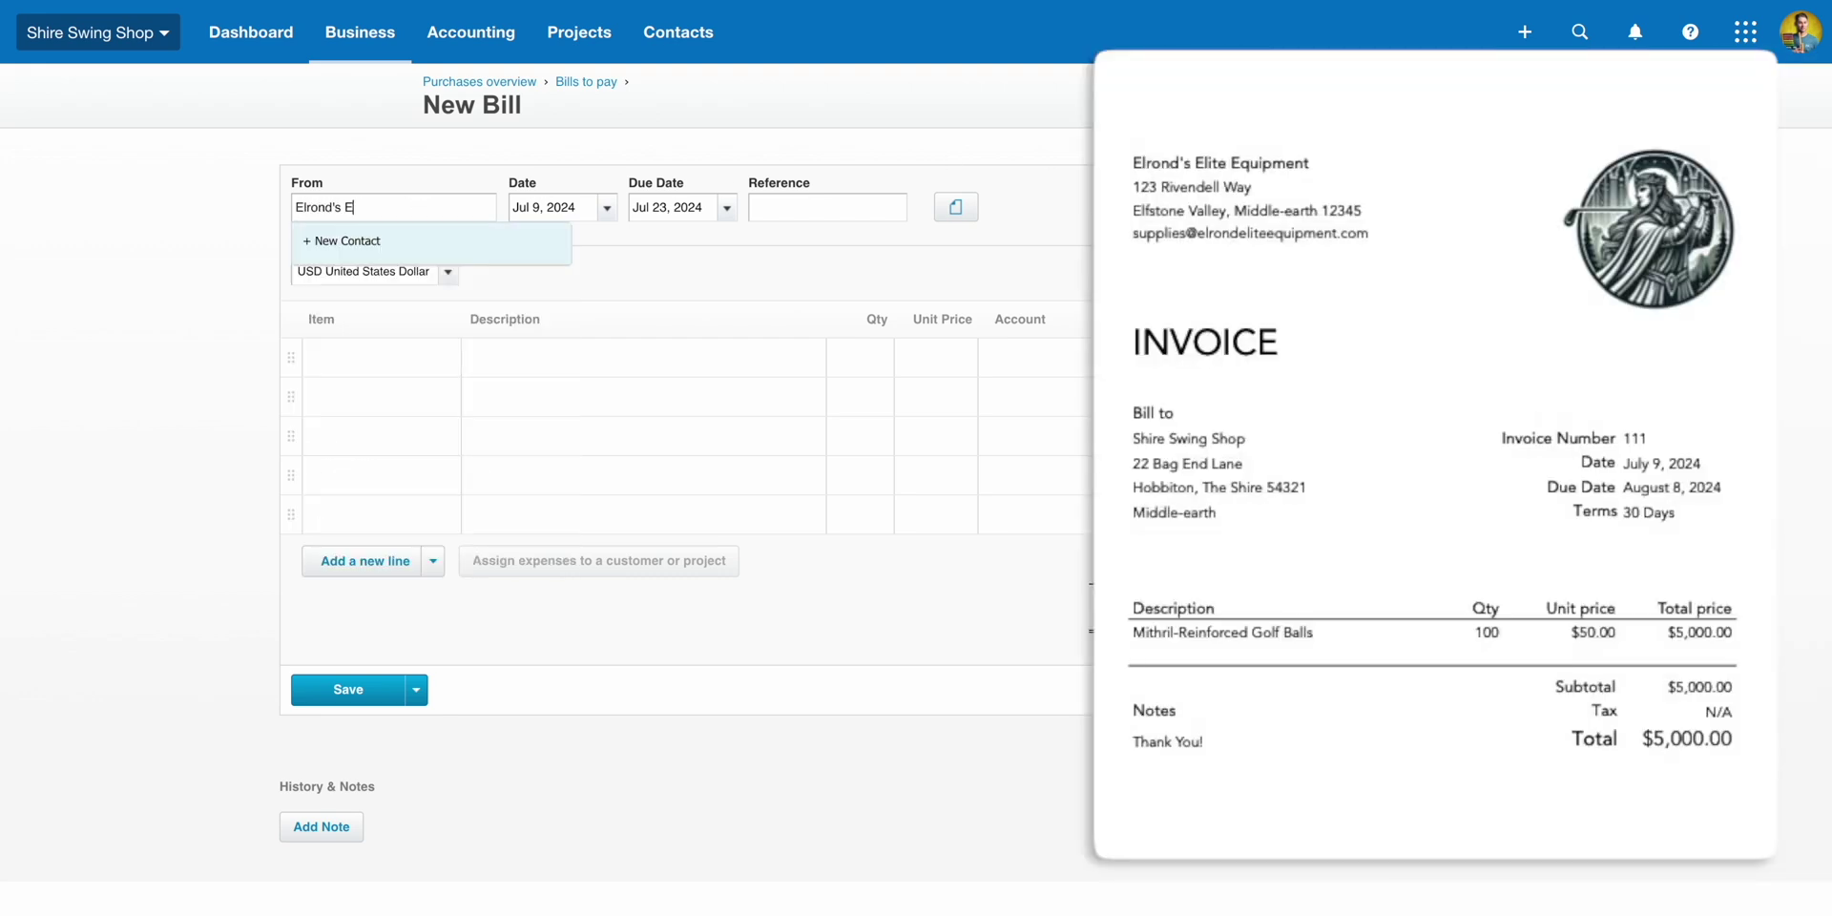
{"action": "type", "text": "Elite Equipment"}
{"action": "key", "text": "Tab"}
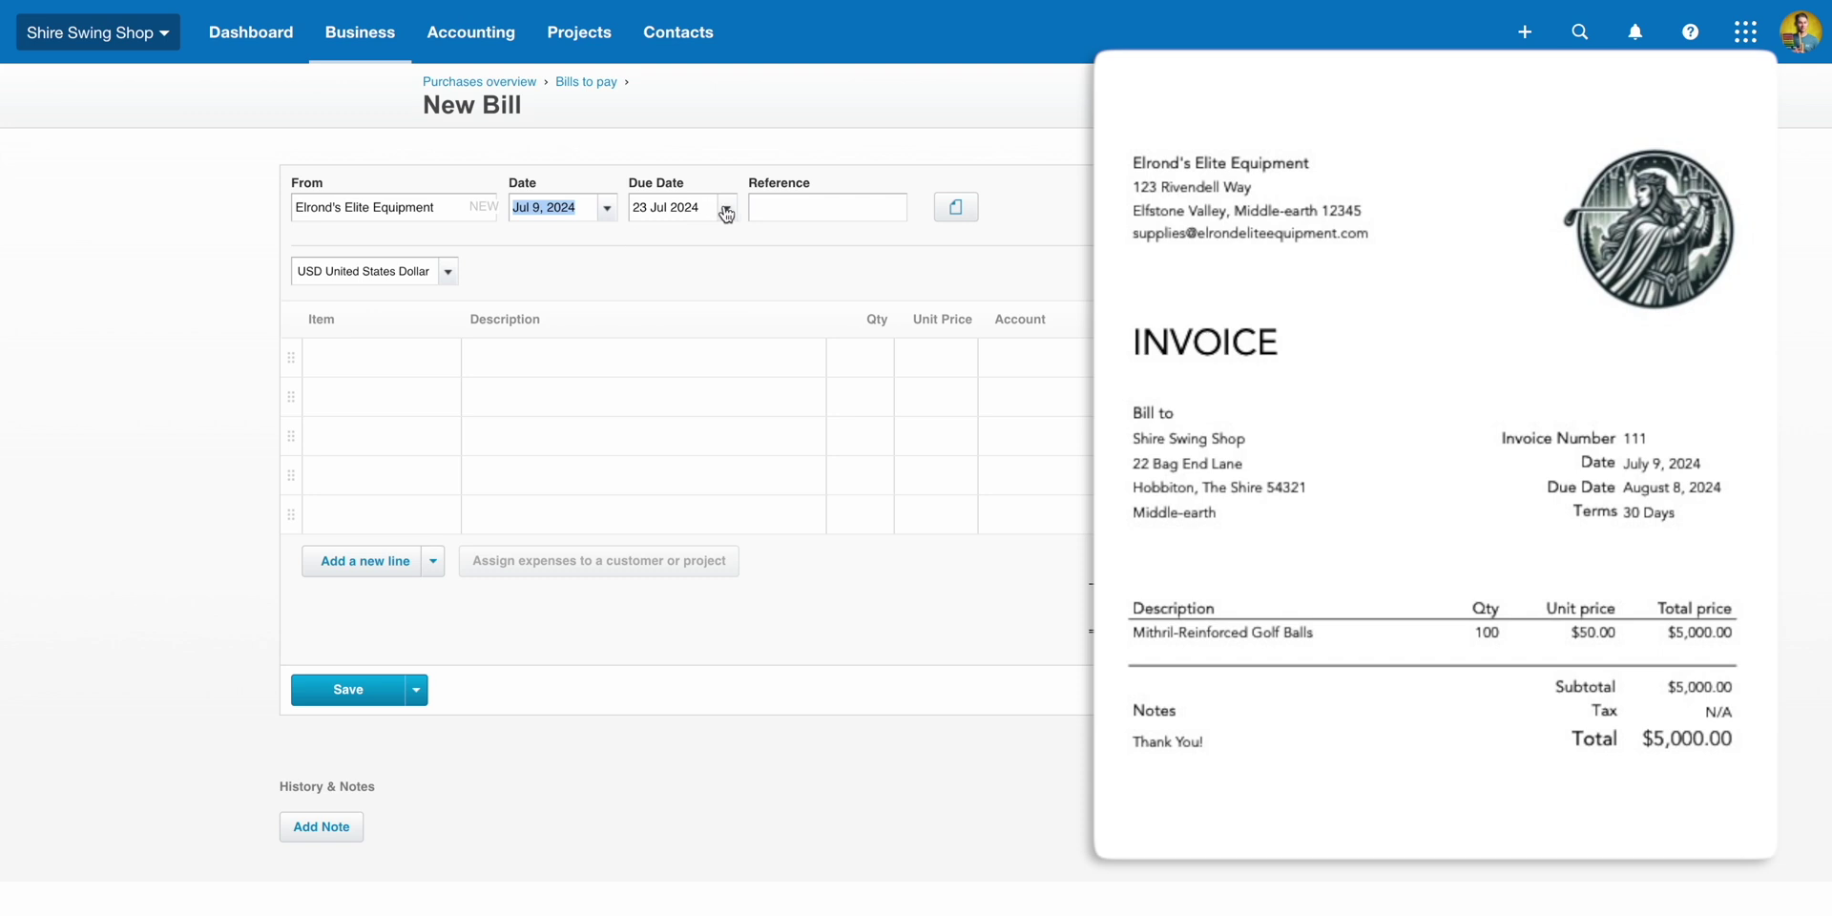
{"action": "left_click", "coordinate": [727, 209]}
{"action": "left_click", "coordinate": [952, 244]}
{"action": "left_click", "coordinate": [855, 367]}
{"action": "type", "text": "111"}
- Add 100 Mithril-Reinforced Golf Balls coded to 500 - Cost of Goods Sold, and approve the bill
{"action": "left_click", "coordinate": [382, 358]}
{"action": "type", "text": "1"}
{"action": "key", "text": "Return"}
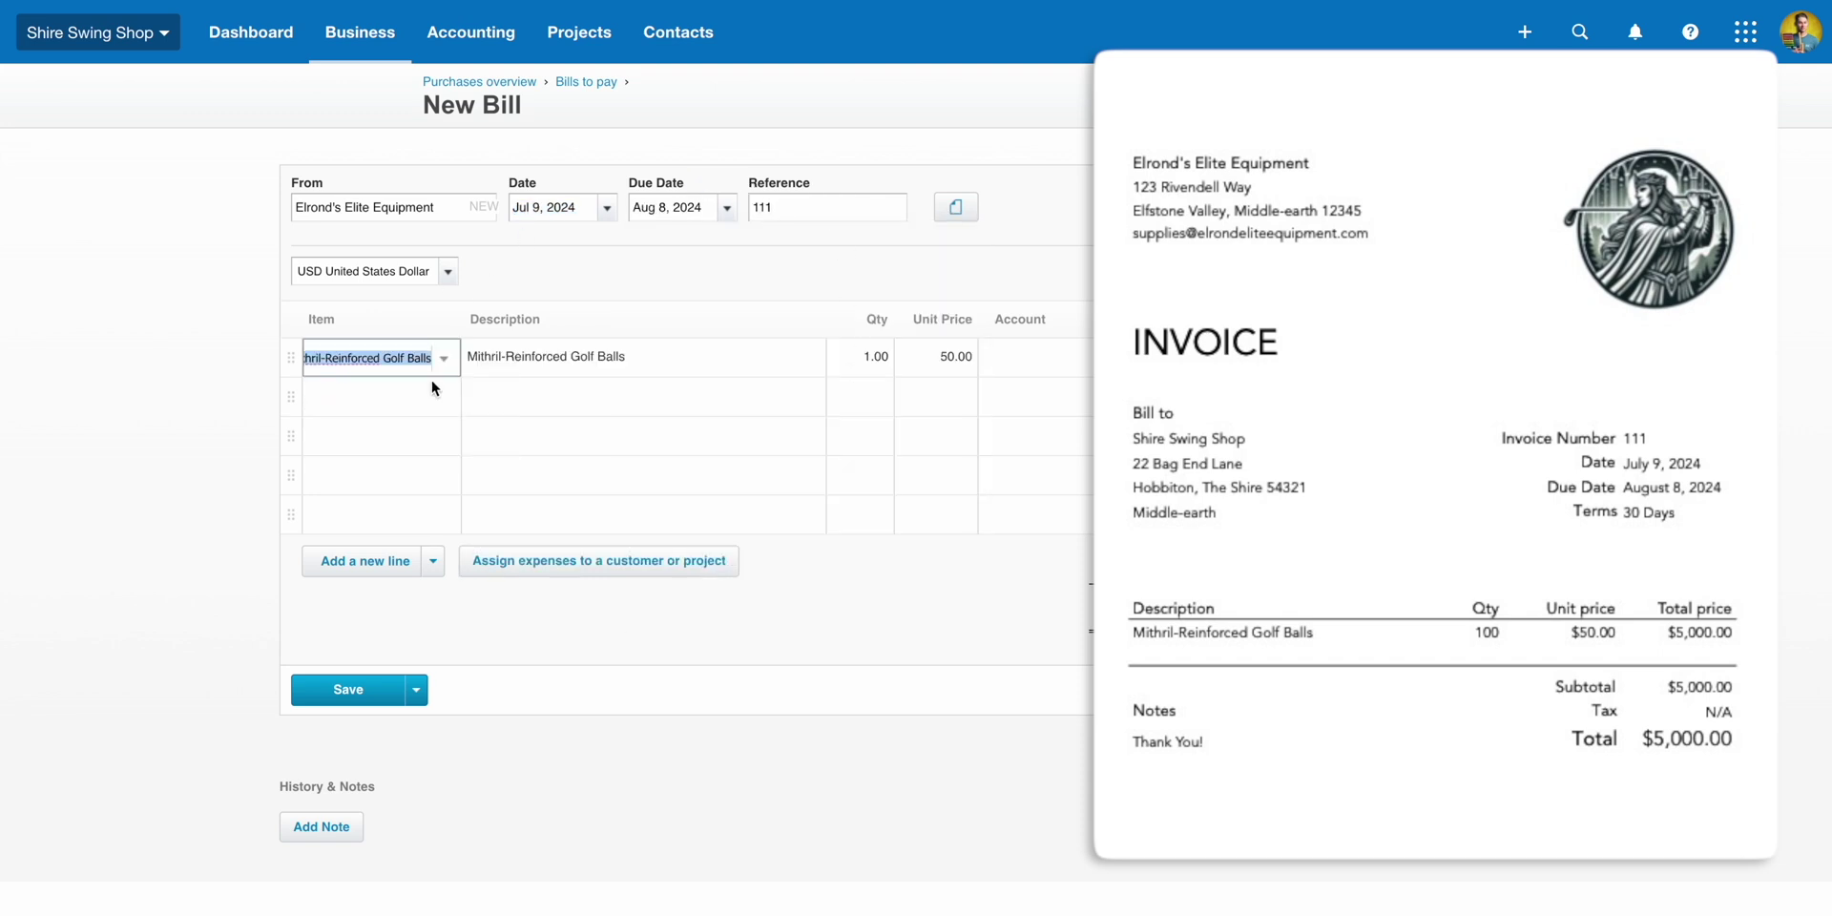
{"action": "left_click", "coordinate": [859, 357]}
{"action": "type", "text": "100"}
{"action": "left_click", "coordinate": [1102, 313]}
{"action": "left_click", "coordinate": [1184, 355]}
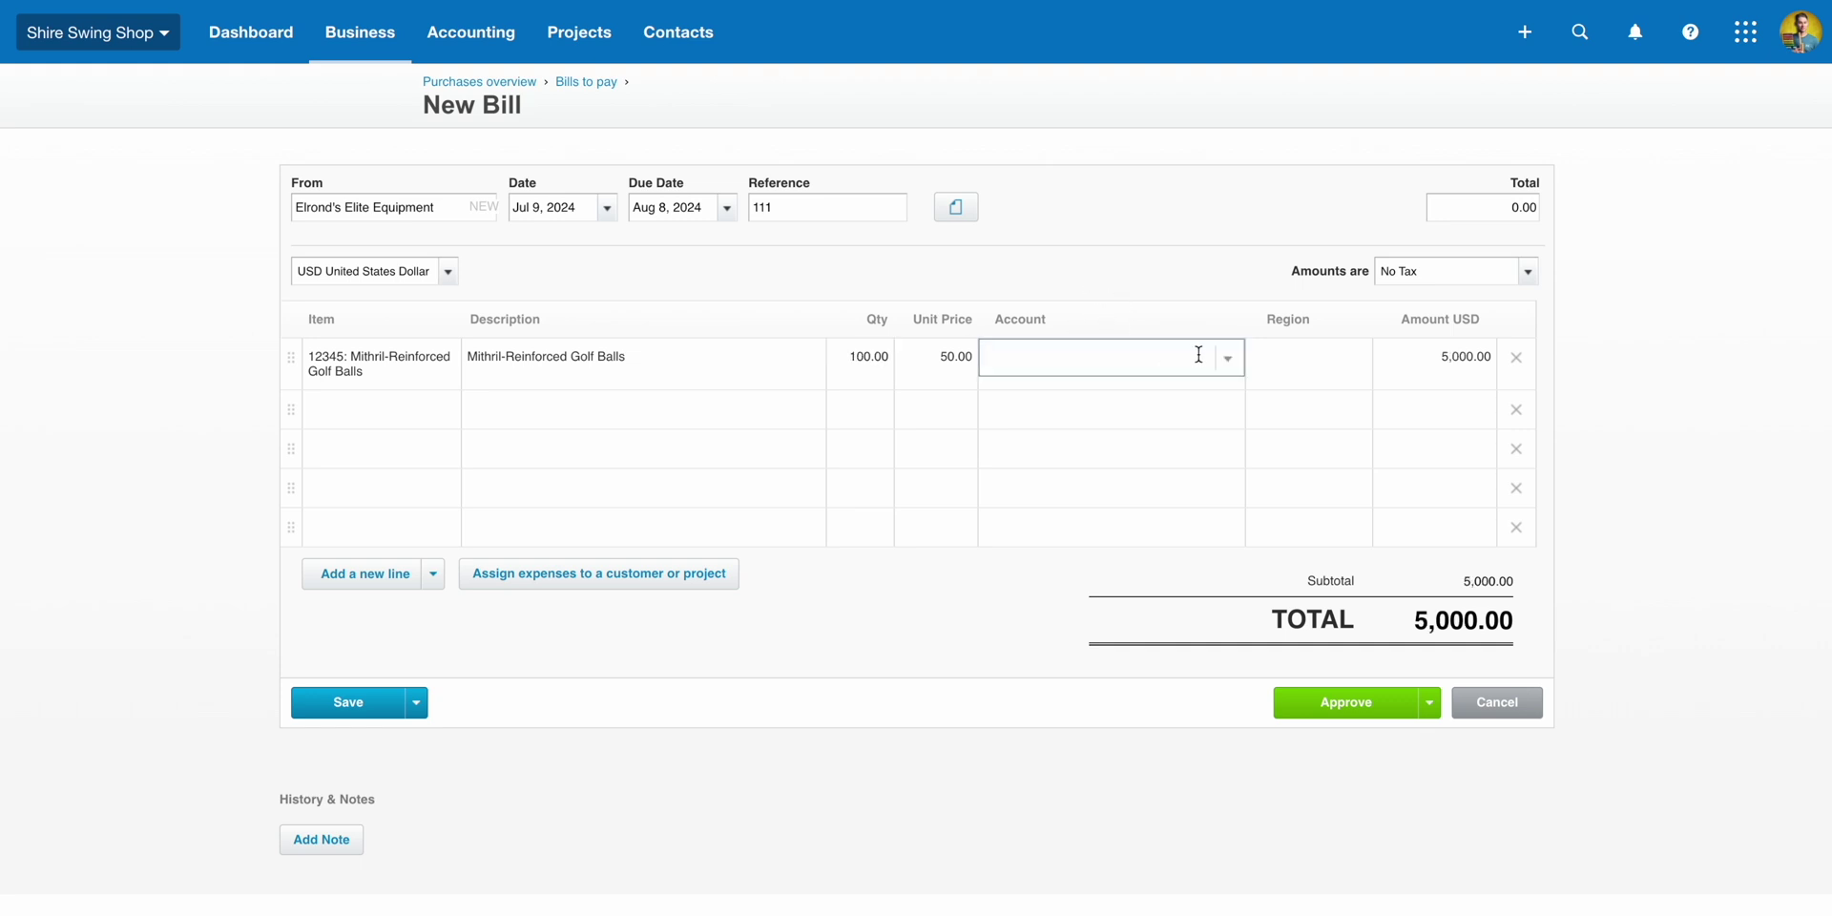
{"action": "left_click", "coordinate": [1195, 458]}
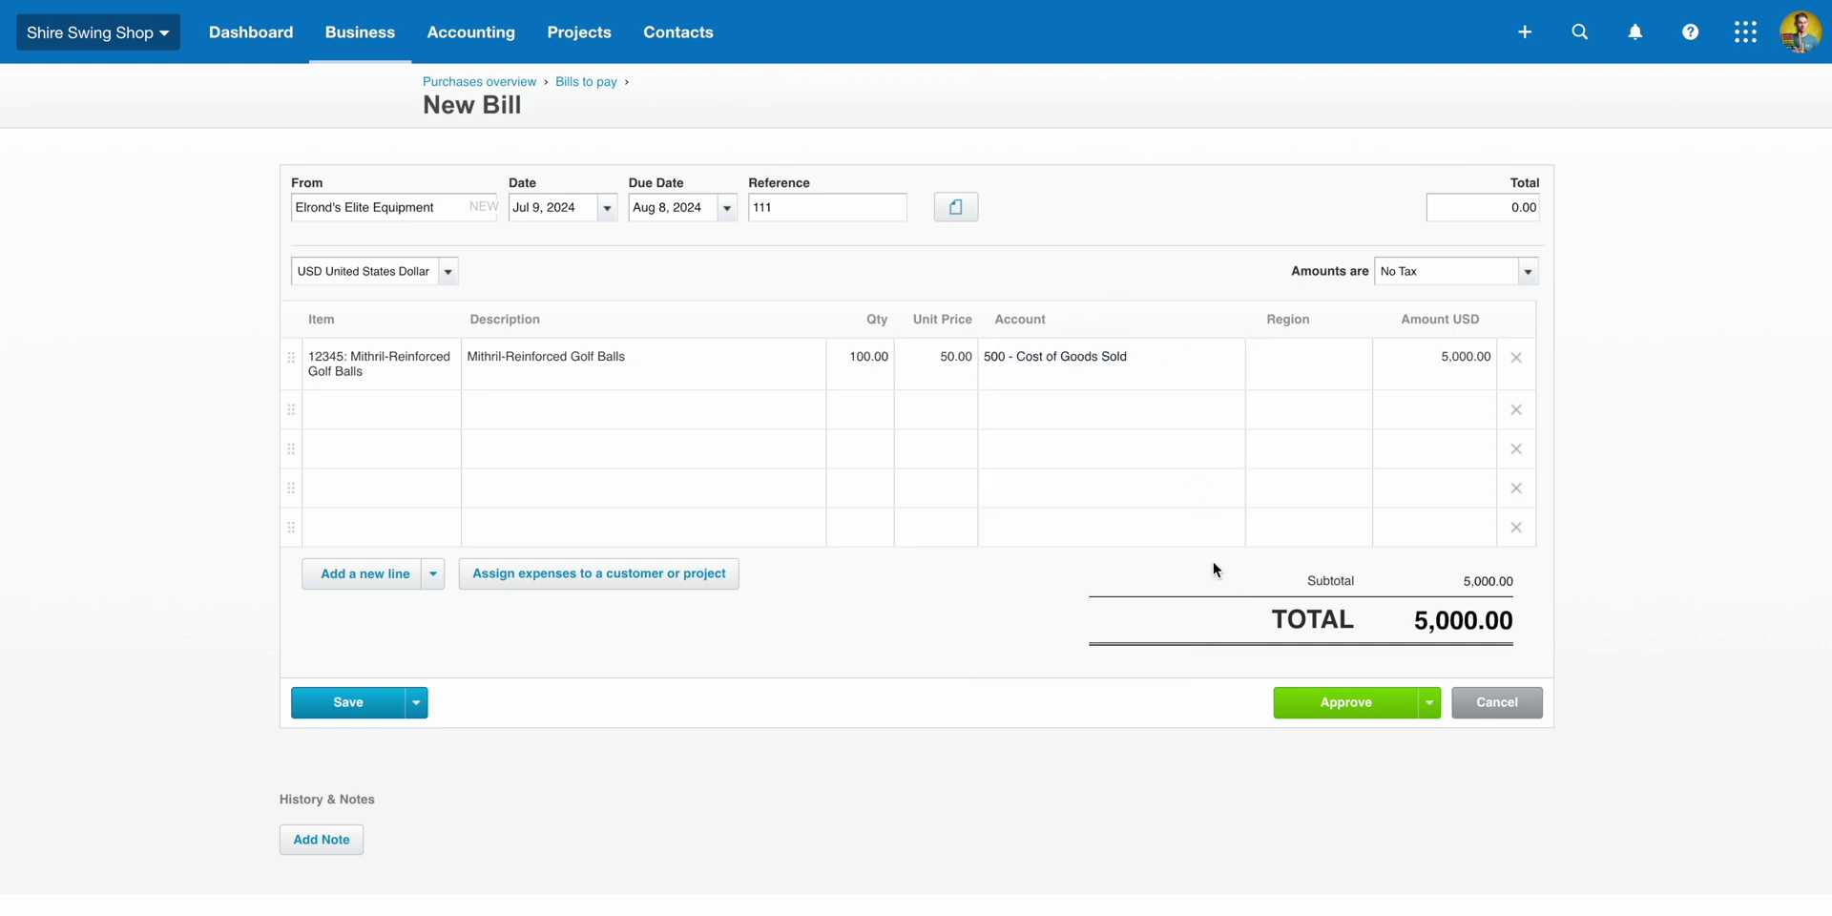
{"action": "left_click", "coordinate": [1335, 704]}
- Open a blank New Manual Journal form, then try Xero's Search
{"action": "left_click", "coordinate": [1526, 37]}
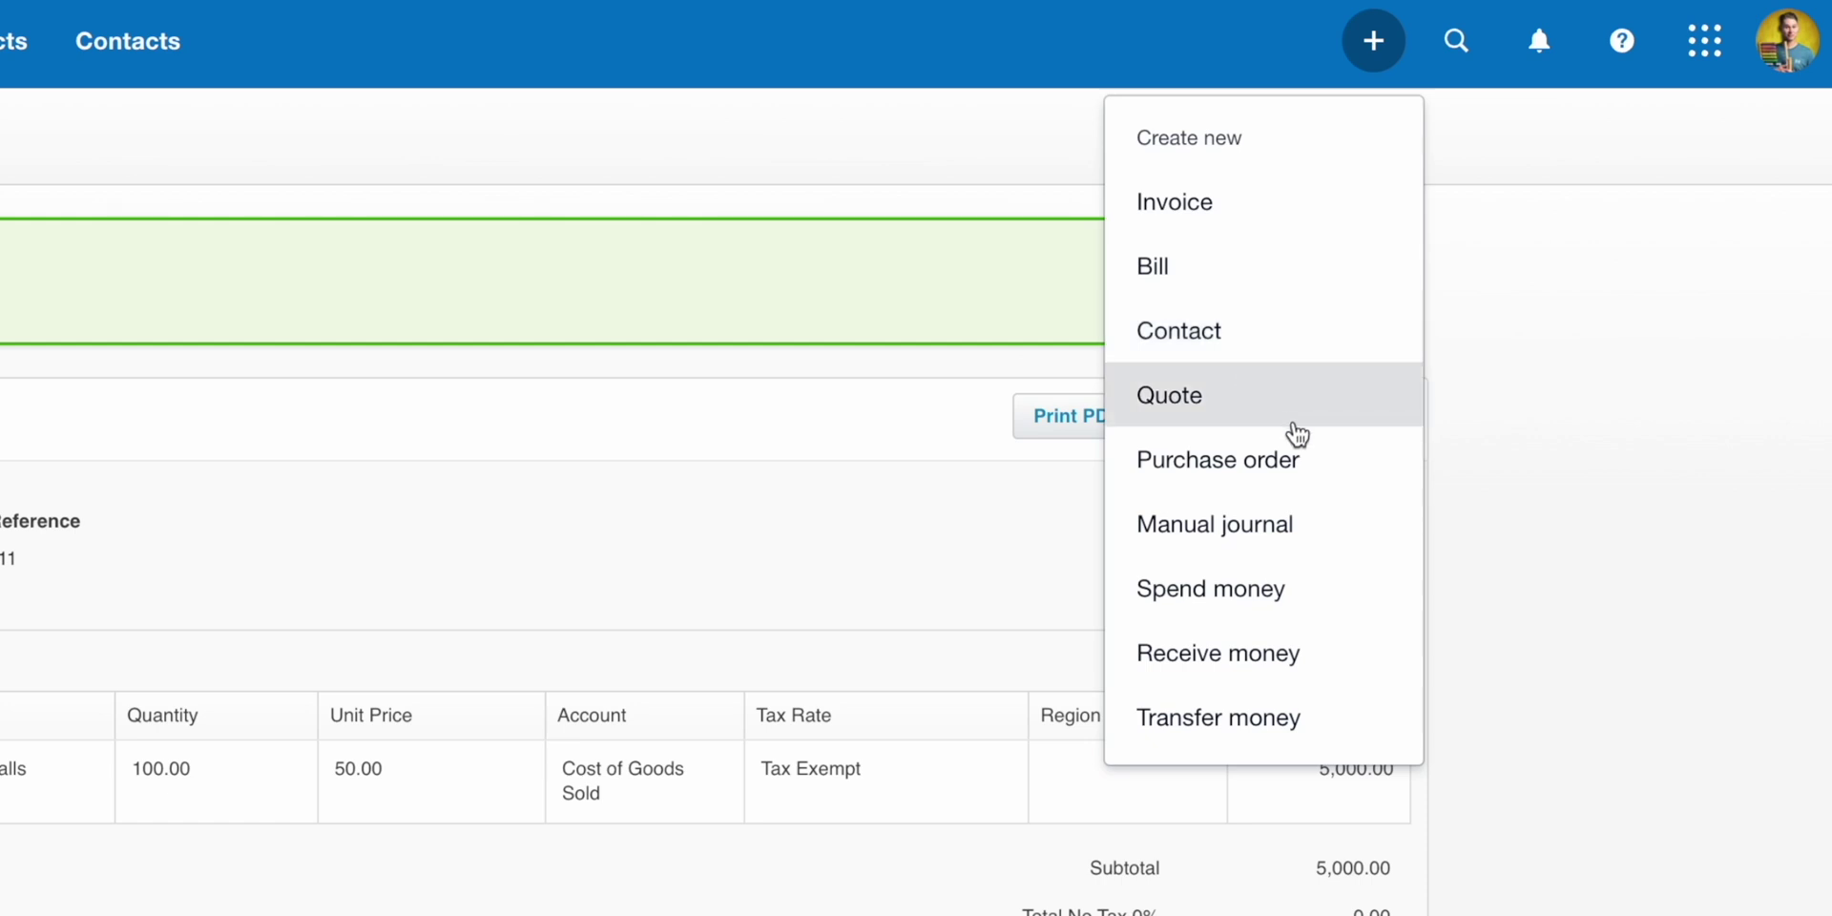
{"action": "left_click", "coordinate": [1336, 531]}
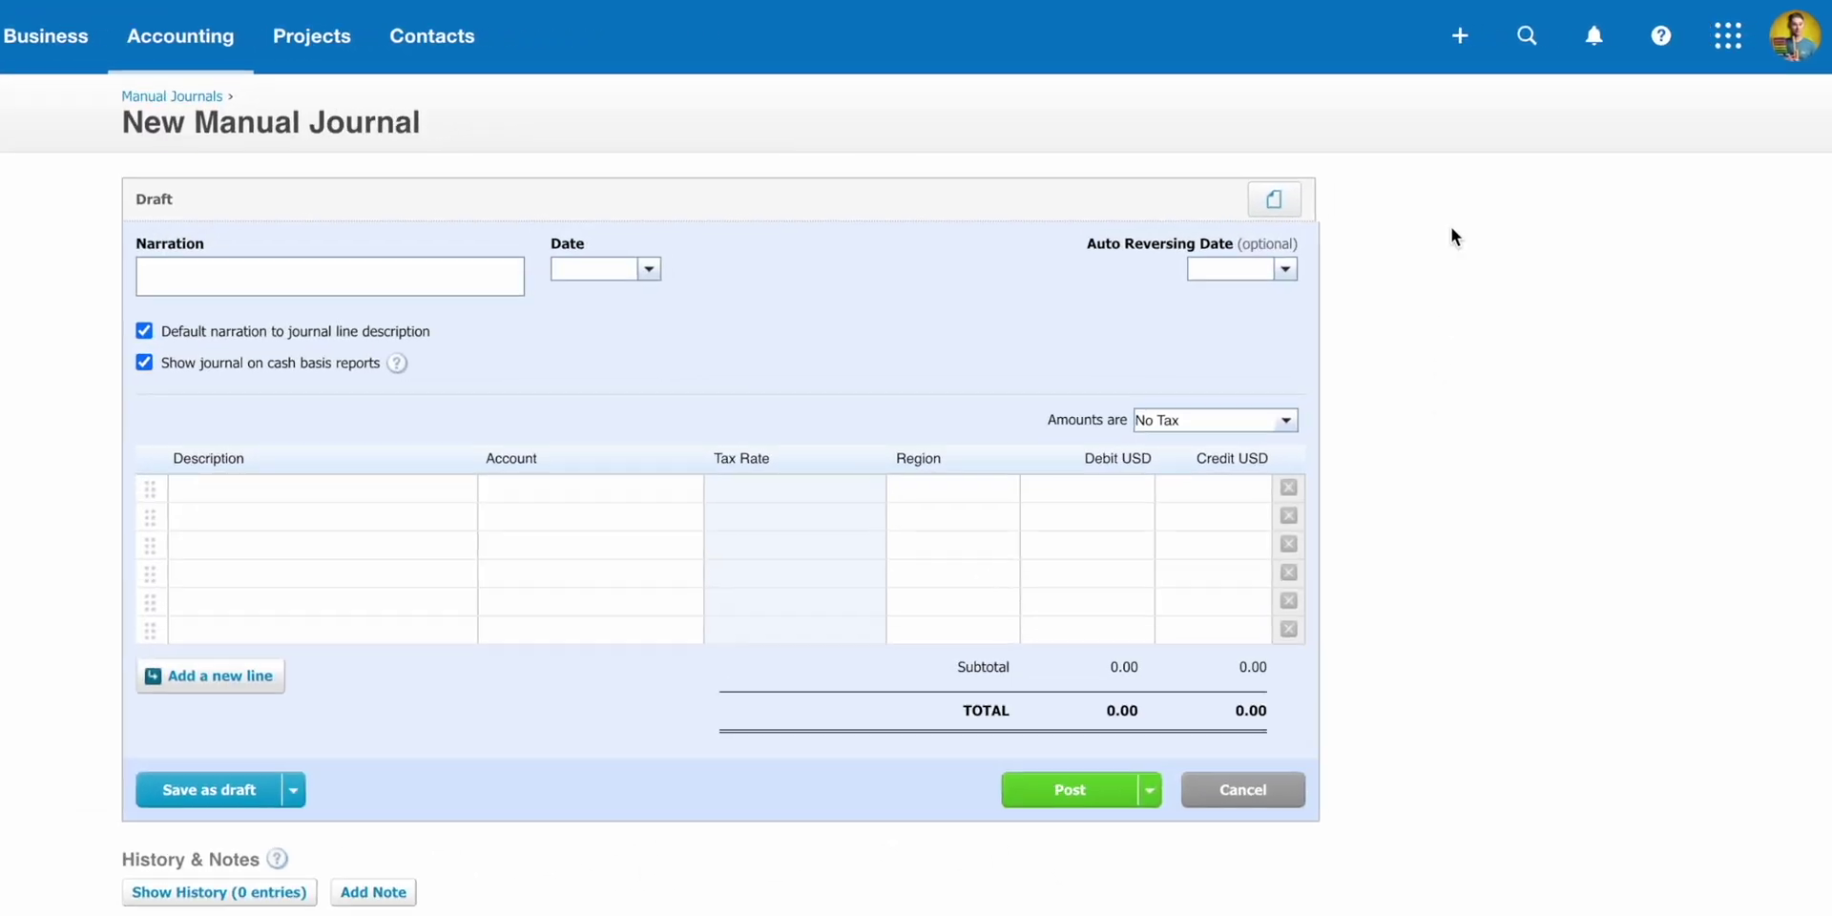
{"action": "left_click", "coordinate": [1459, 35]}
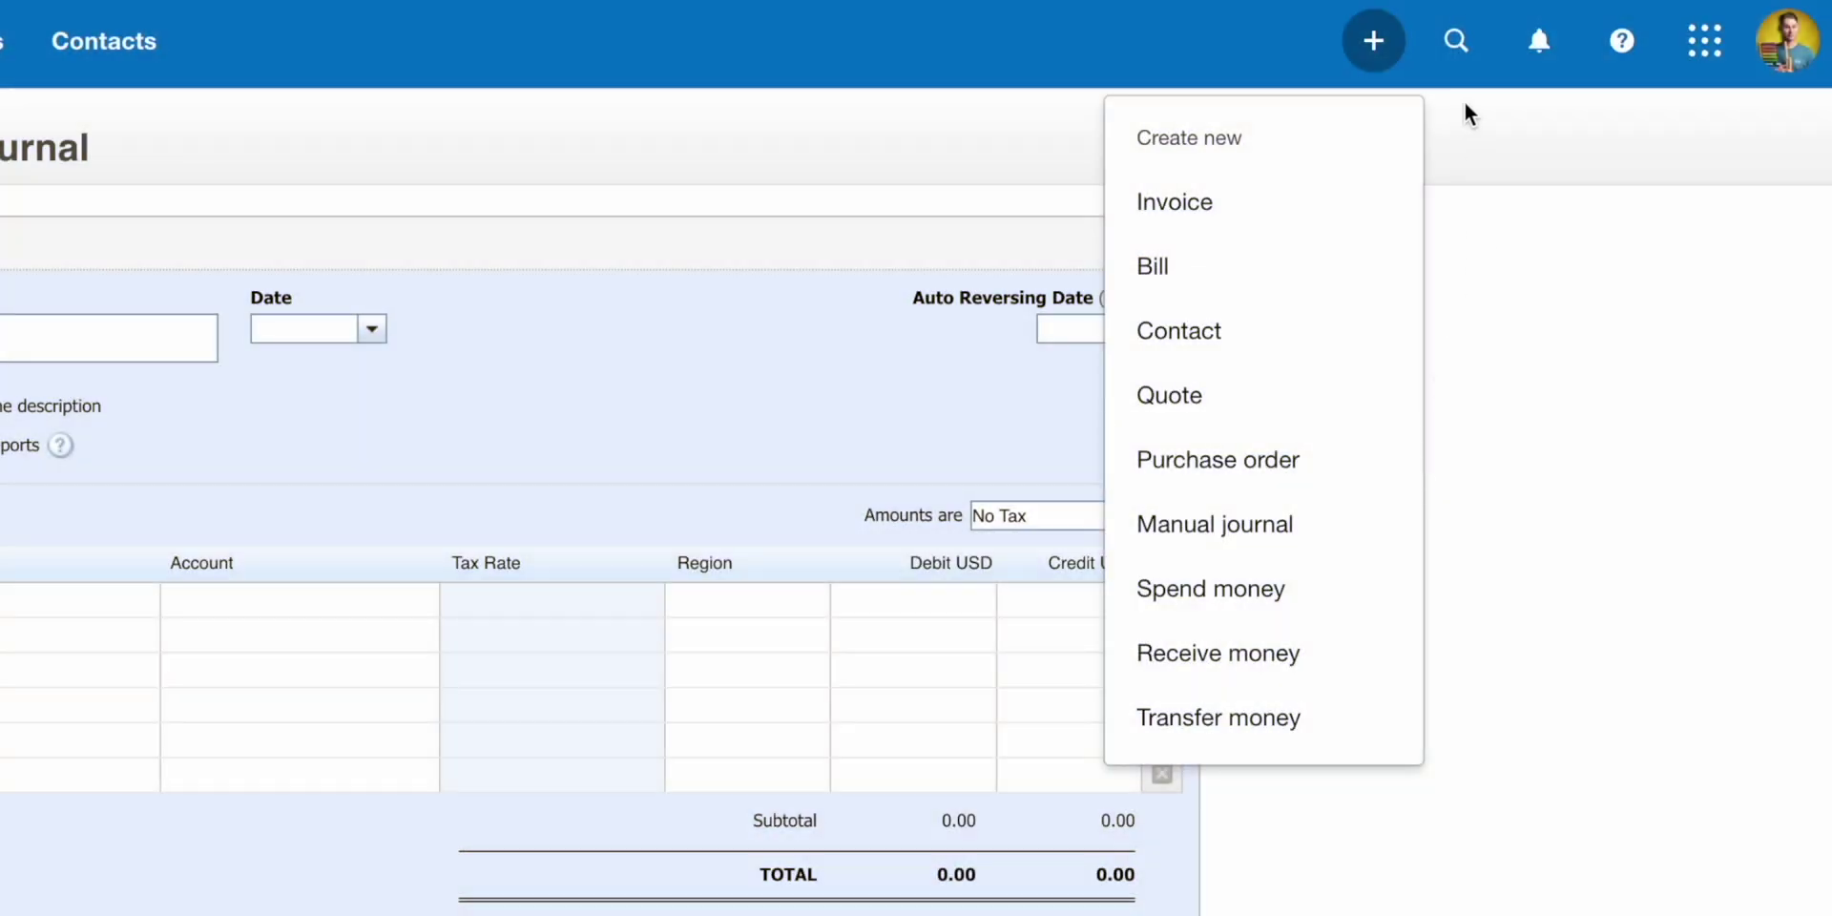
{"action": "left_click", "coordinate": [1465, 67]}
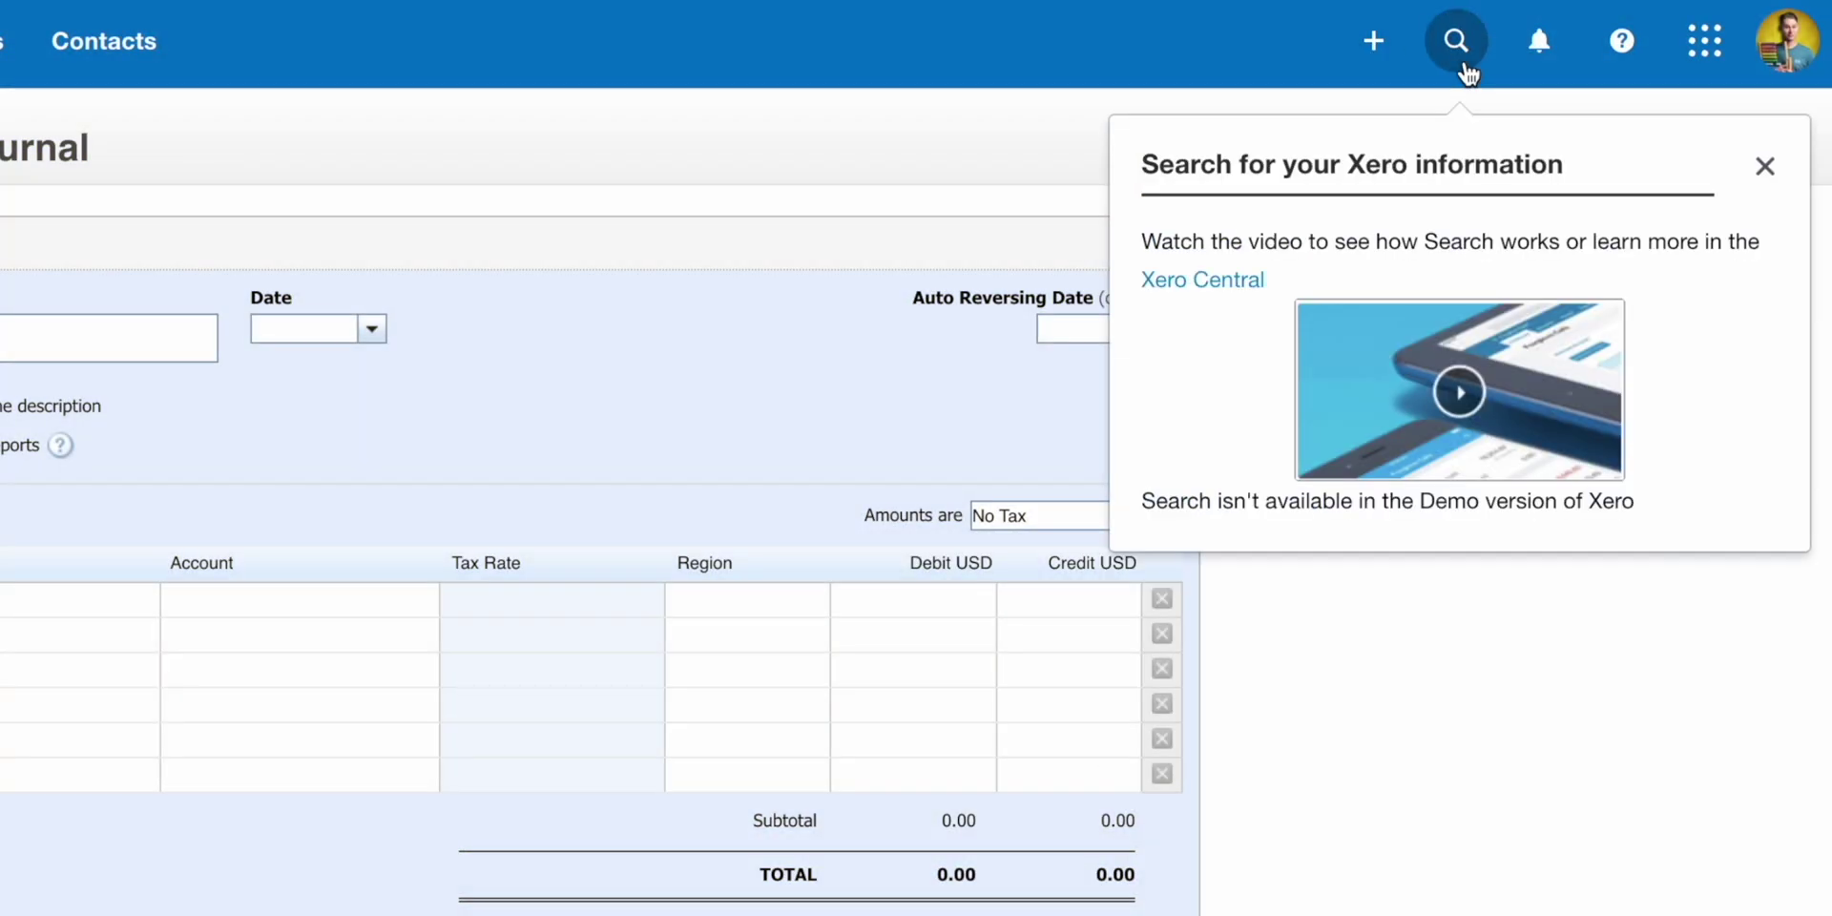
- Turn off Show notification pop-ups in notification settings and save
{"action": "left_click", "coordinate": [1536, 57]}
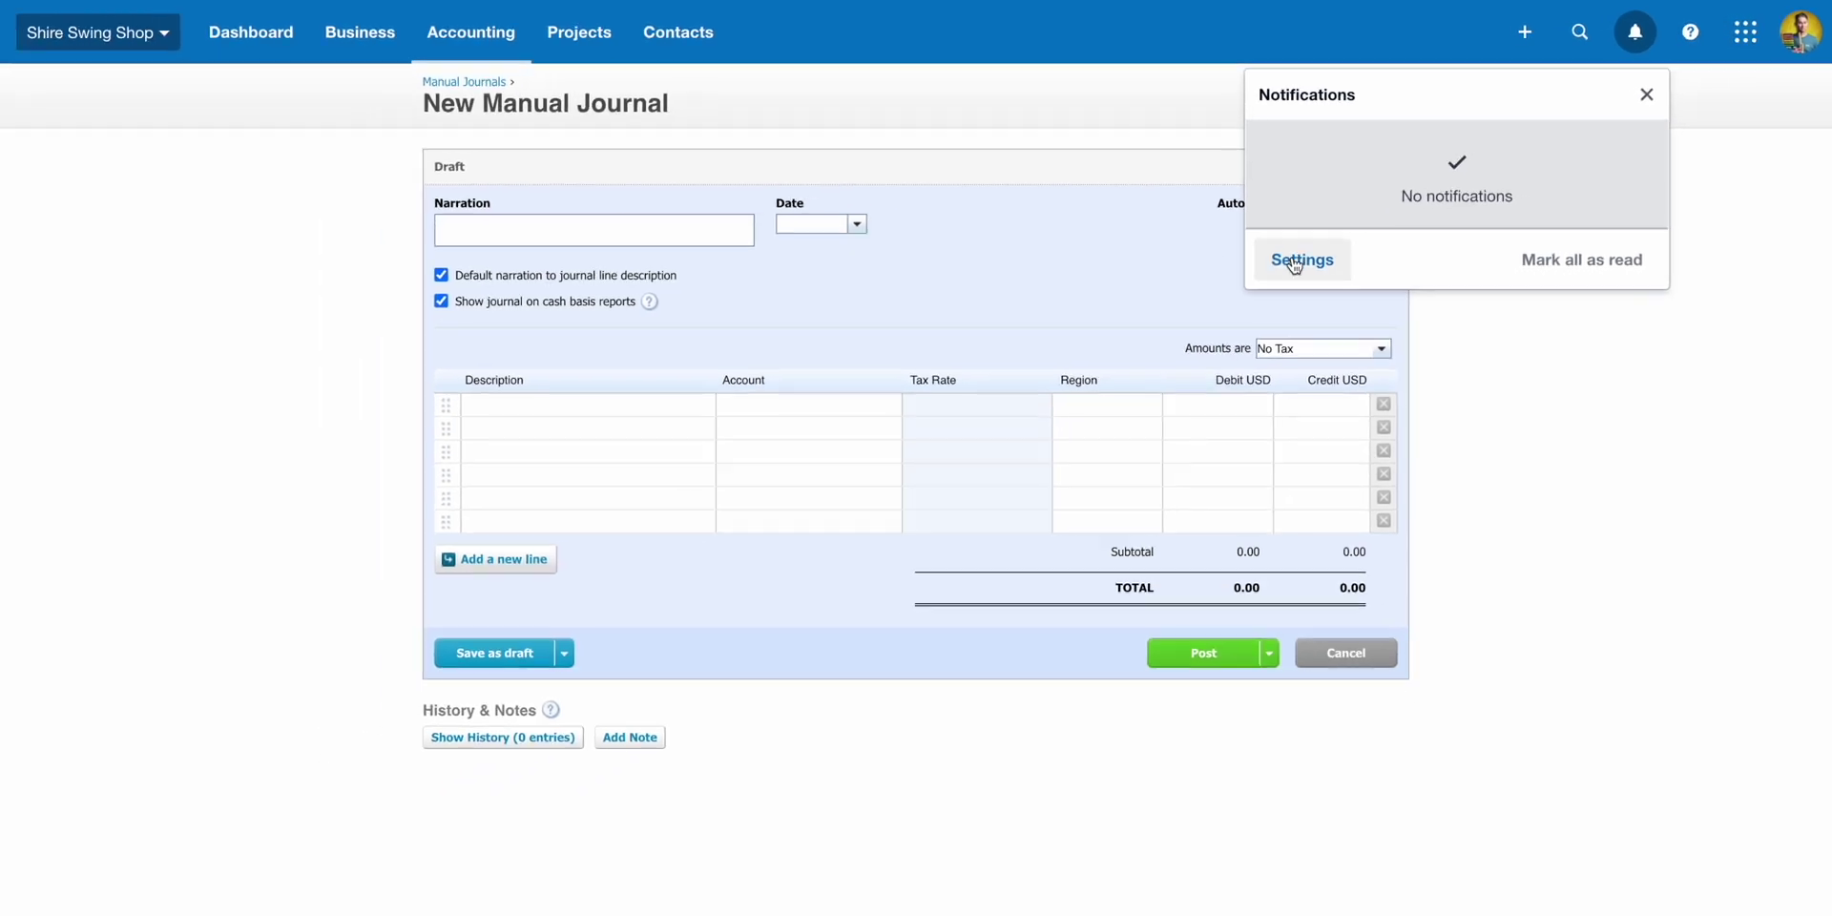
{"action": "left_click", "coordinate": [1294, 264]}
{"action": "left_click", "coordinate": [1092, 466]}
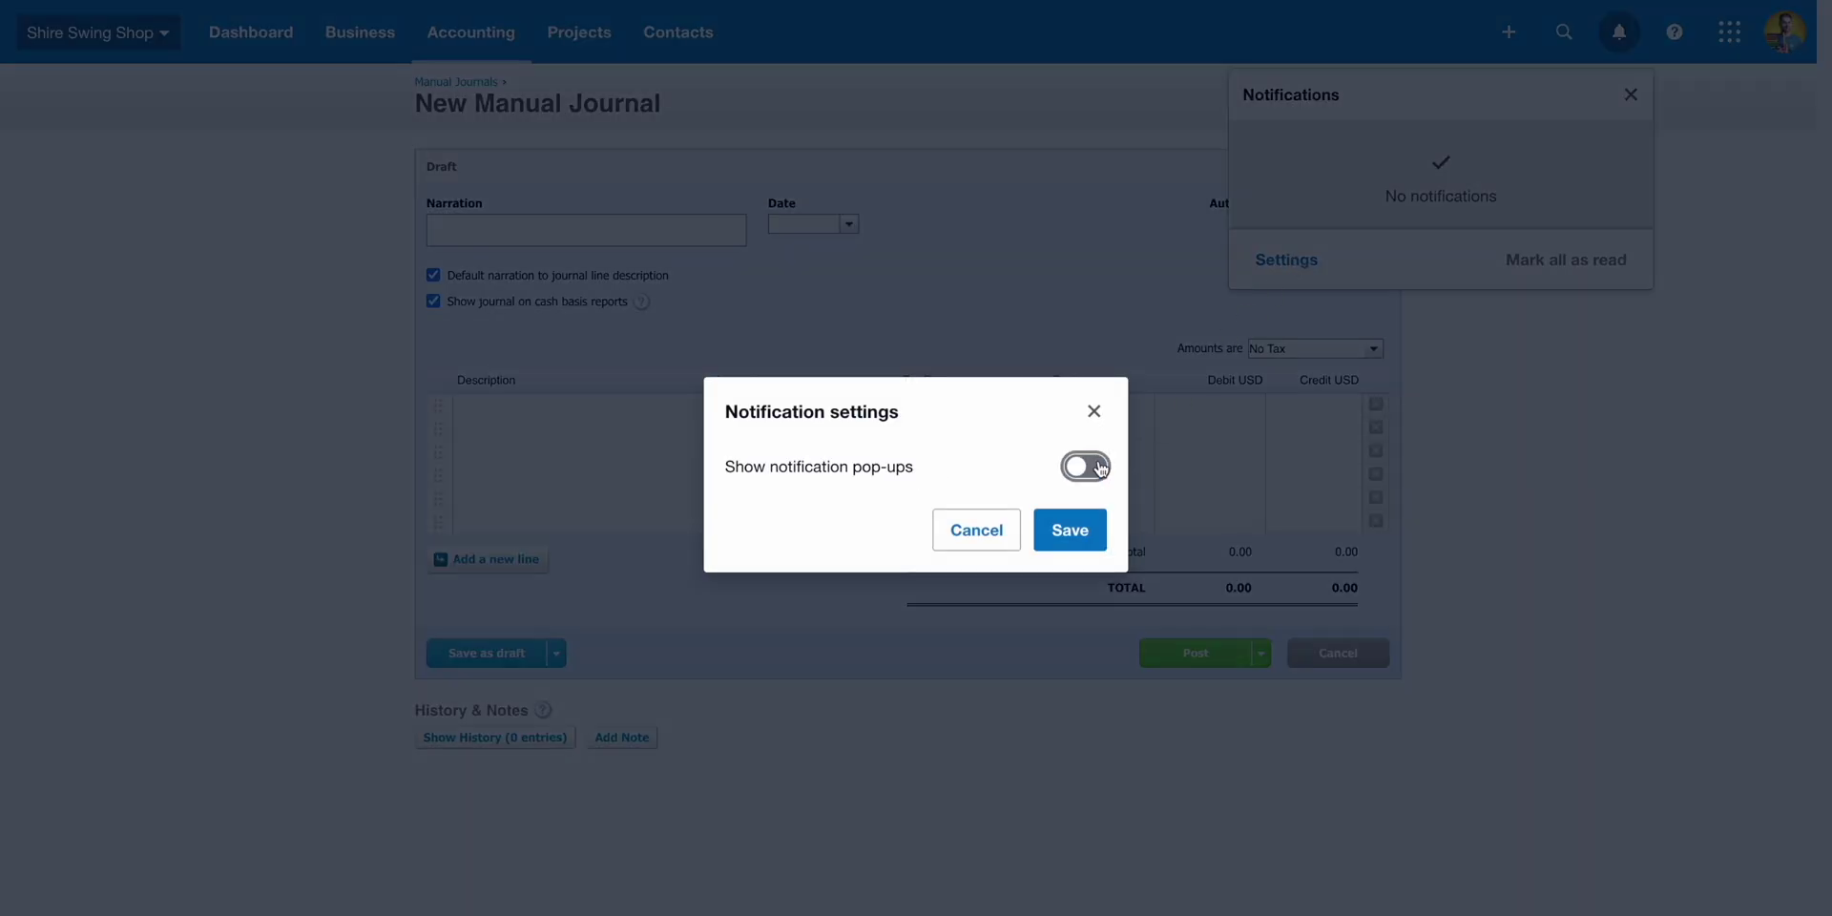
{"action": "left_click", "coordinate": [1092, 535]}
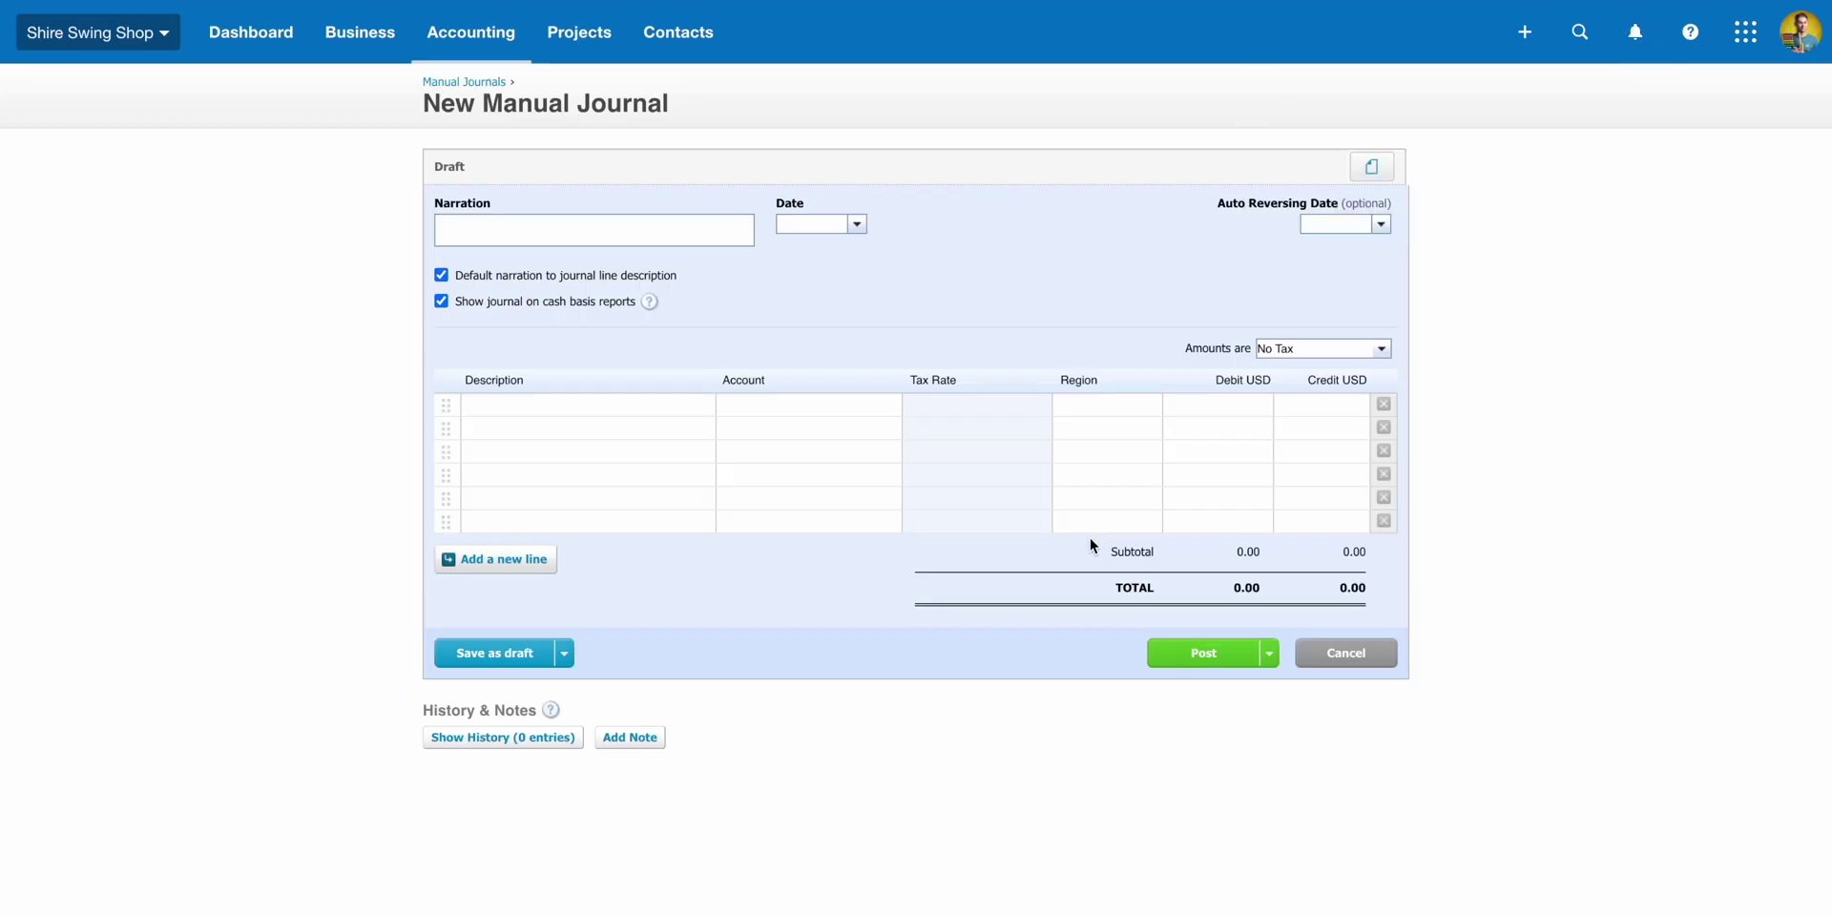
- Look through Help, the recommended apps grid and the profile menu
{"action": "left_click", "coordinate": [1680, 48]}
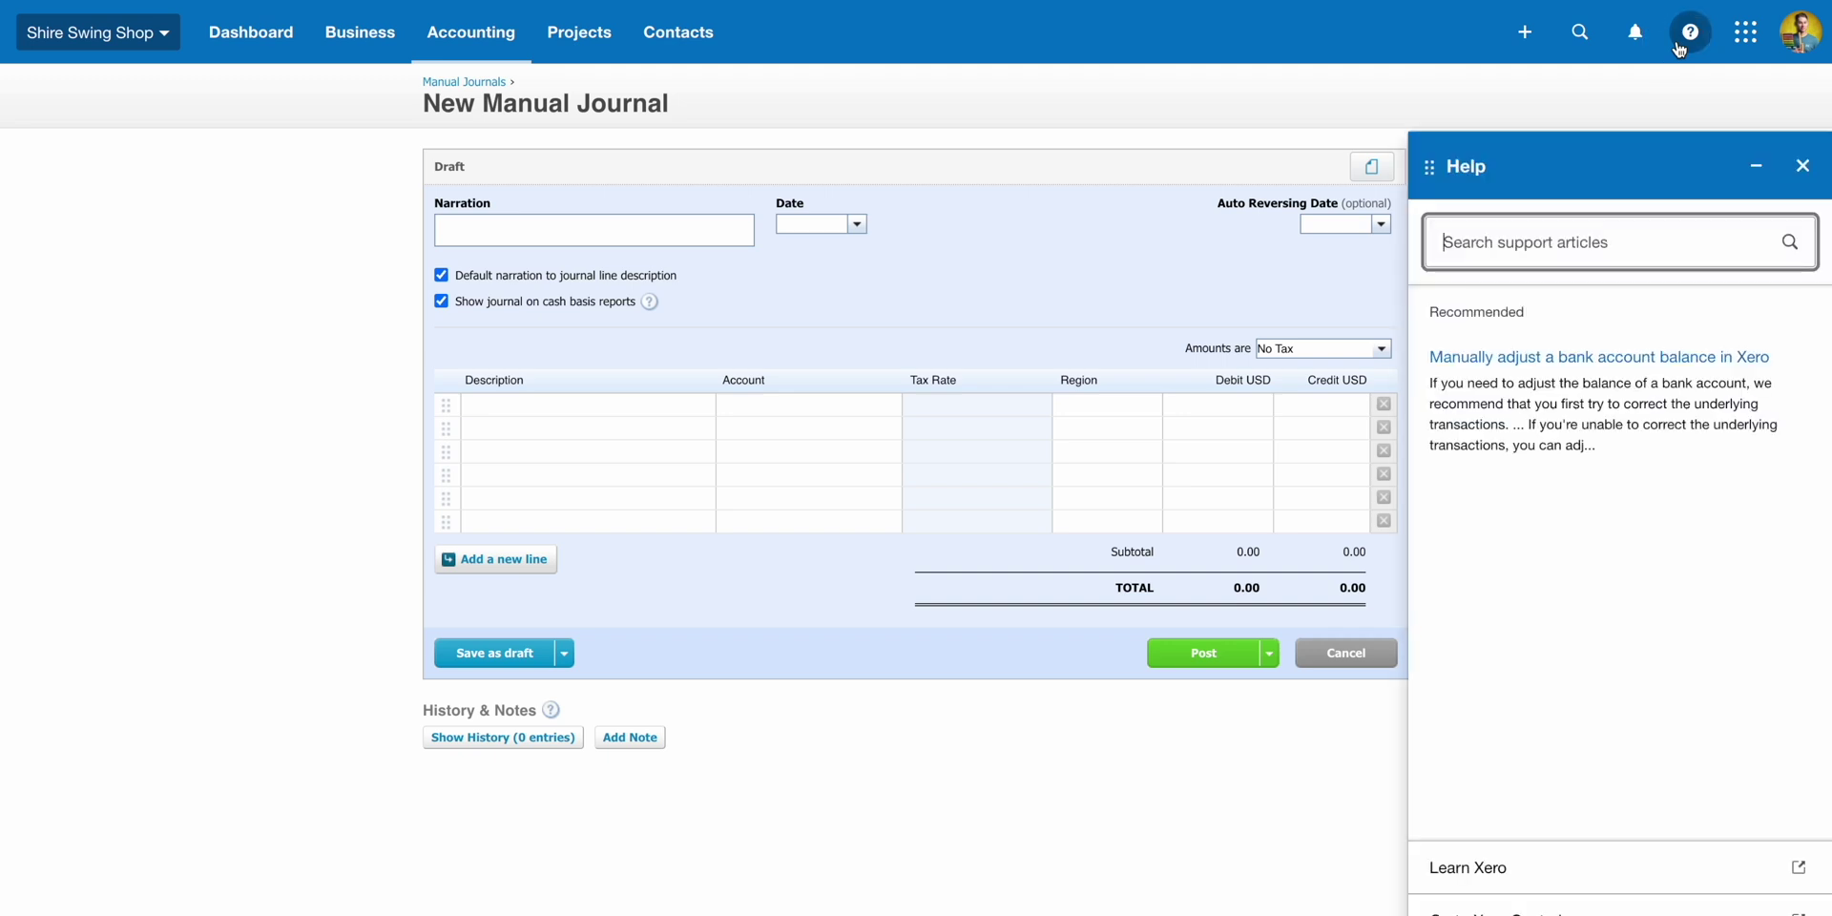
{"action": "left_click", "coordinate": [1745, 34]}
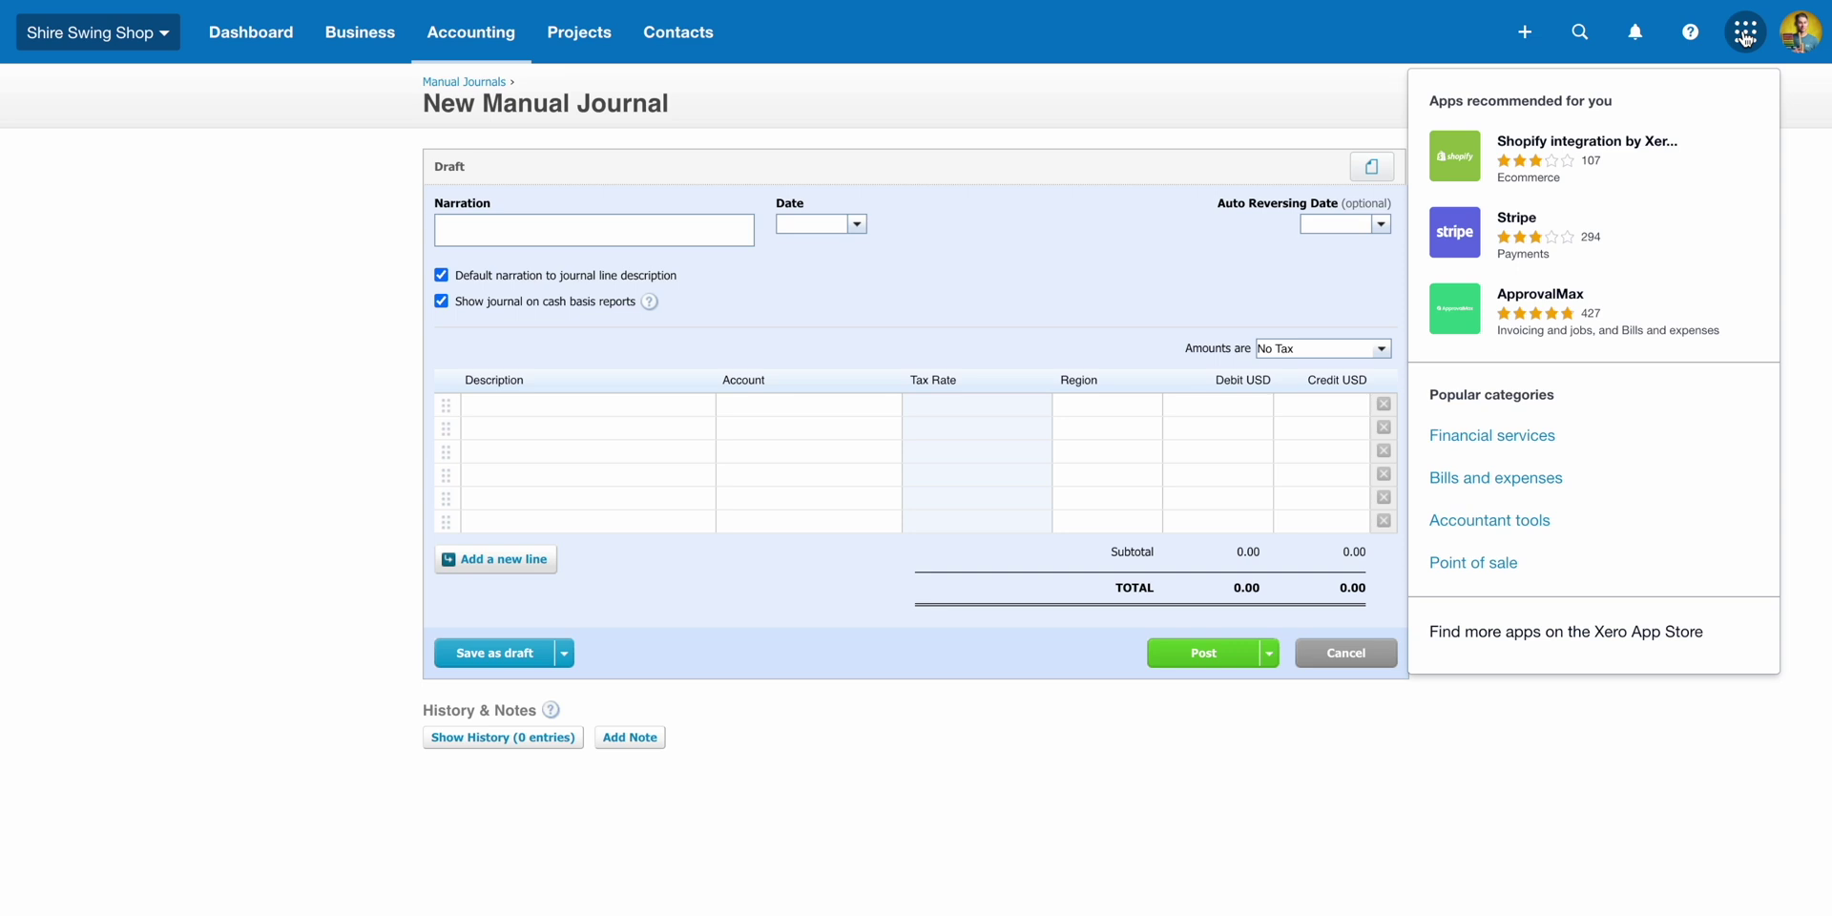
{"action": "left_click", "coordinate": [1800, 38]}
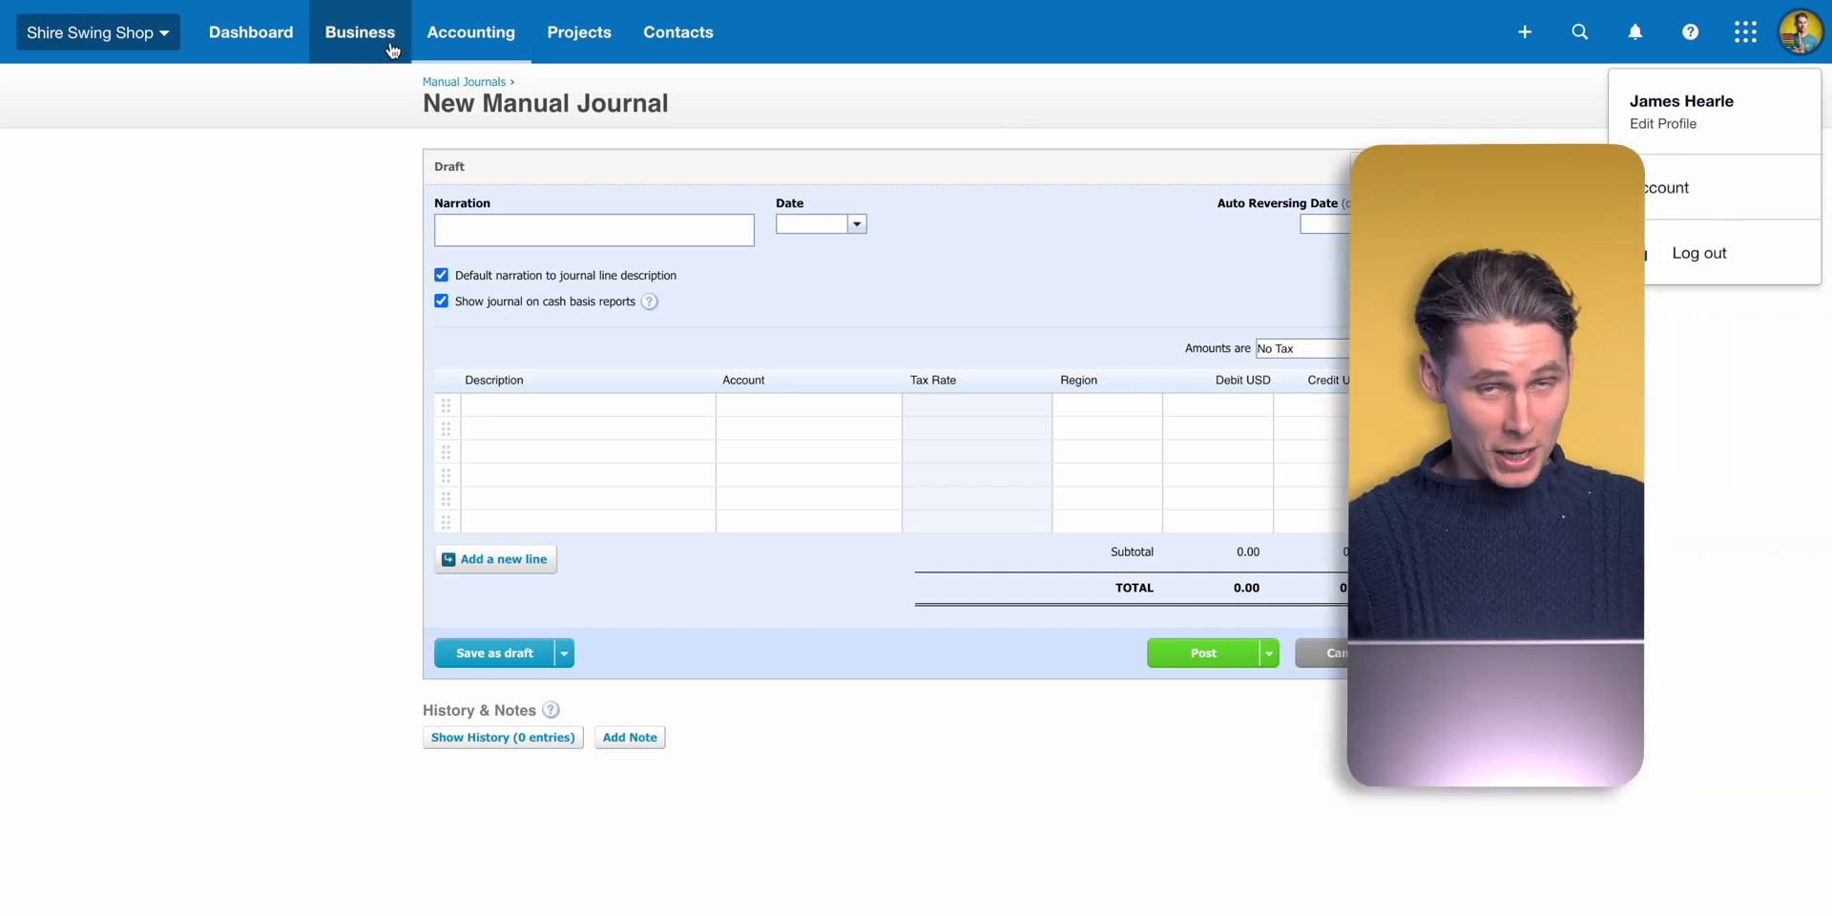
{"action": "left_click", "coordinate": [391, 50]}
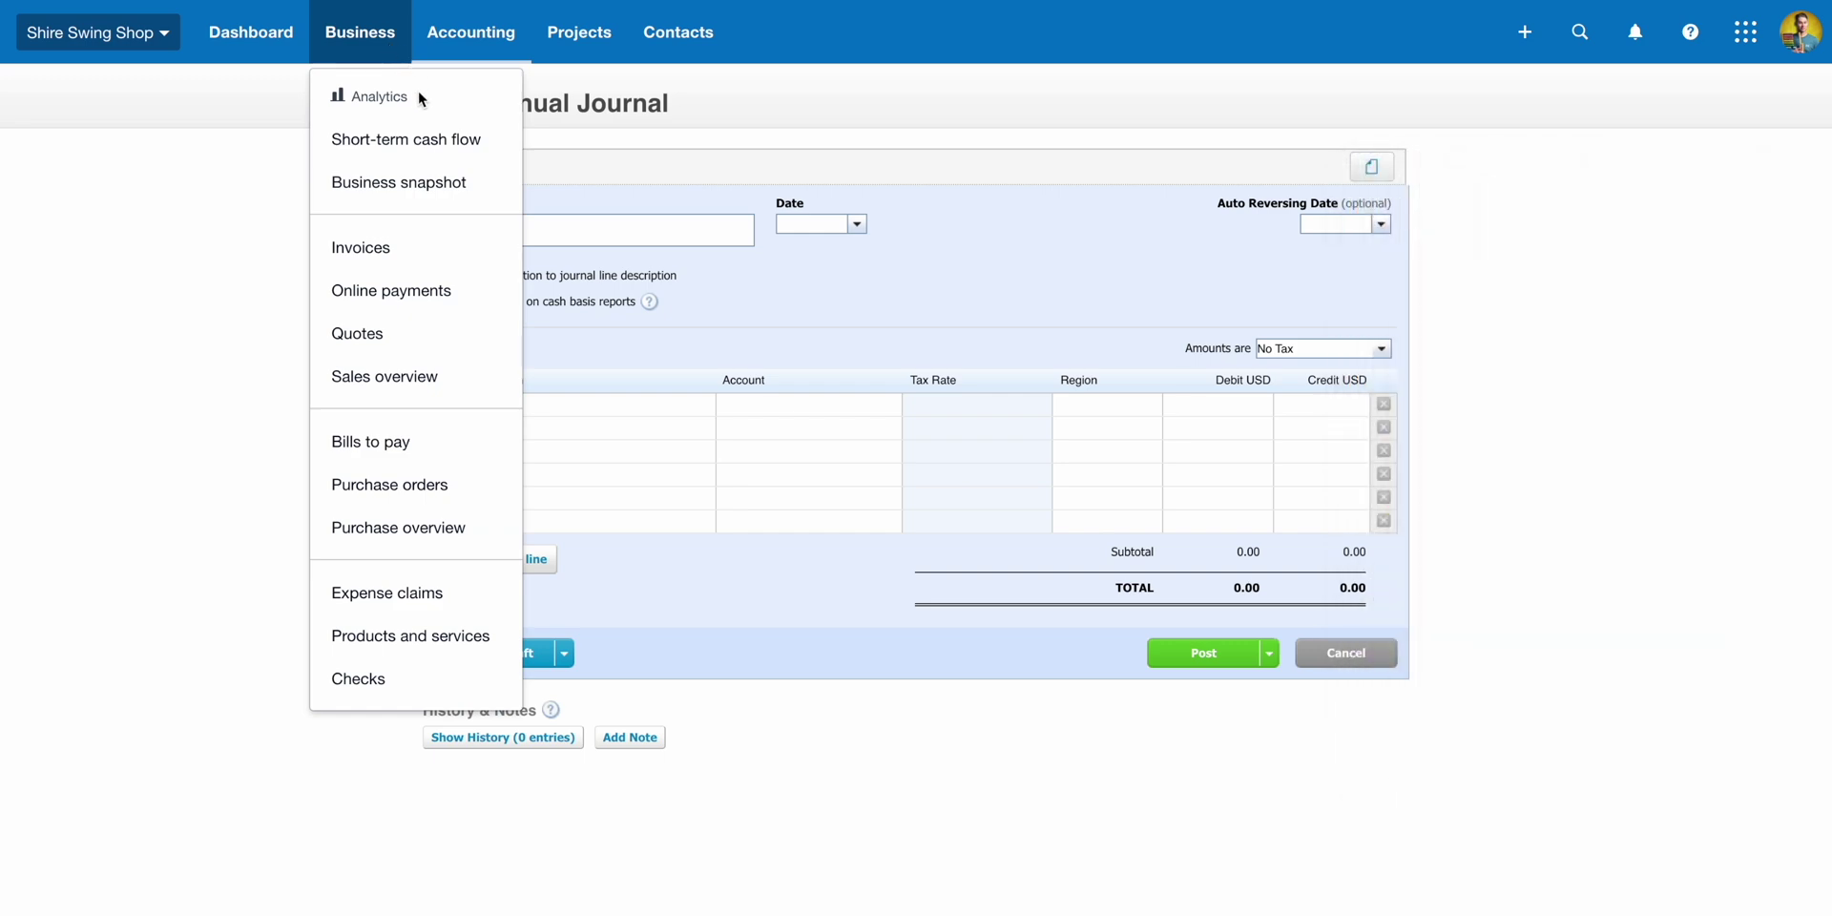
- View the short-term cash flow and Business snapshot, then open the 45-item Invoices list
{"action": "left_click", "coordinate": [496, 148]}
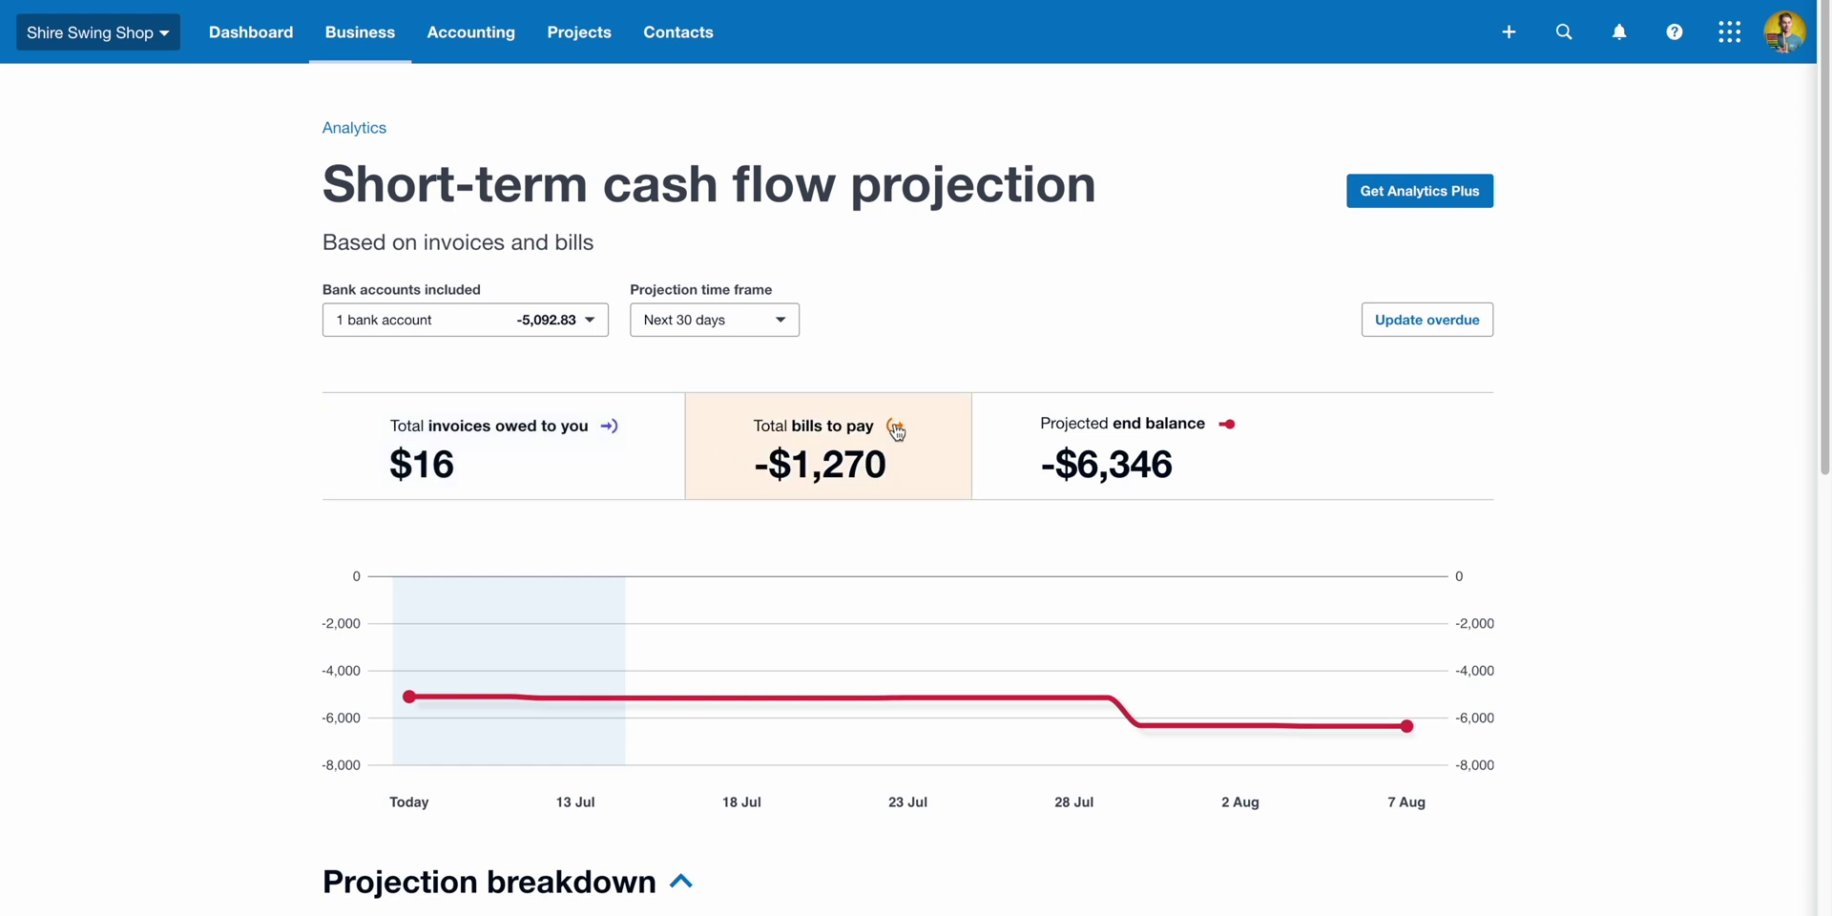
{"action": "left_click", "coordinate": [387, 55]}
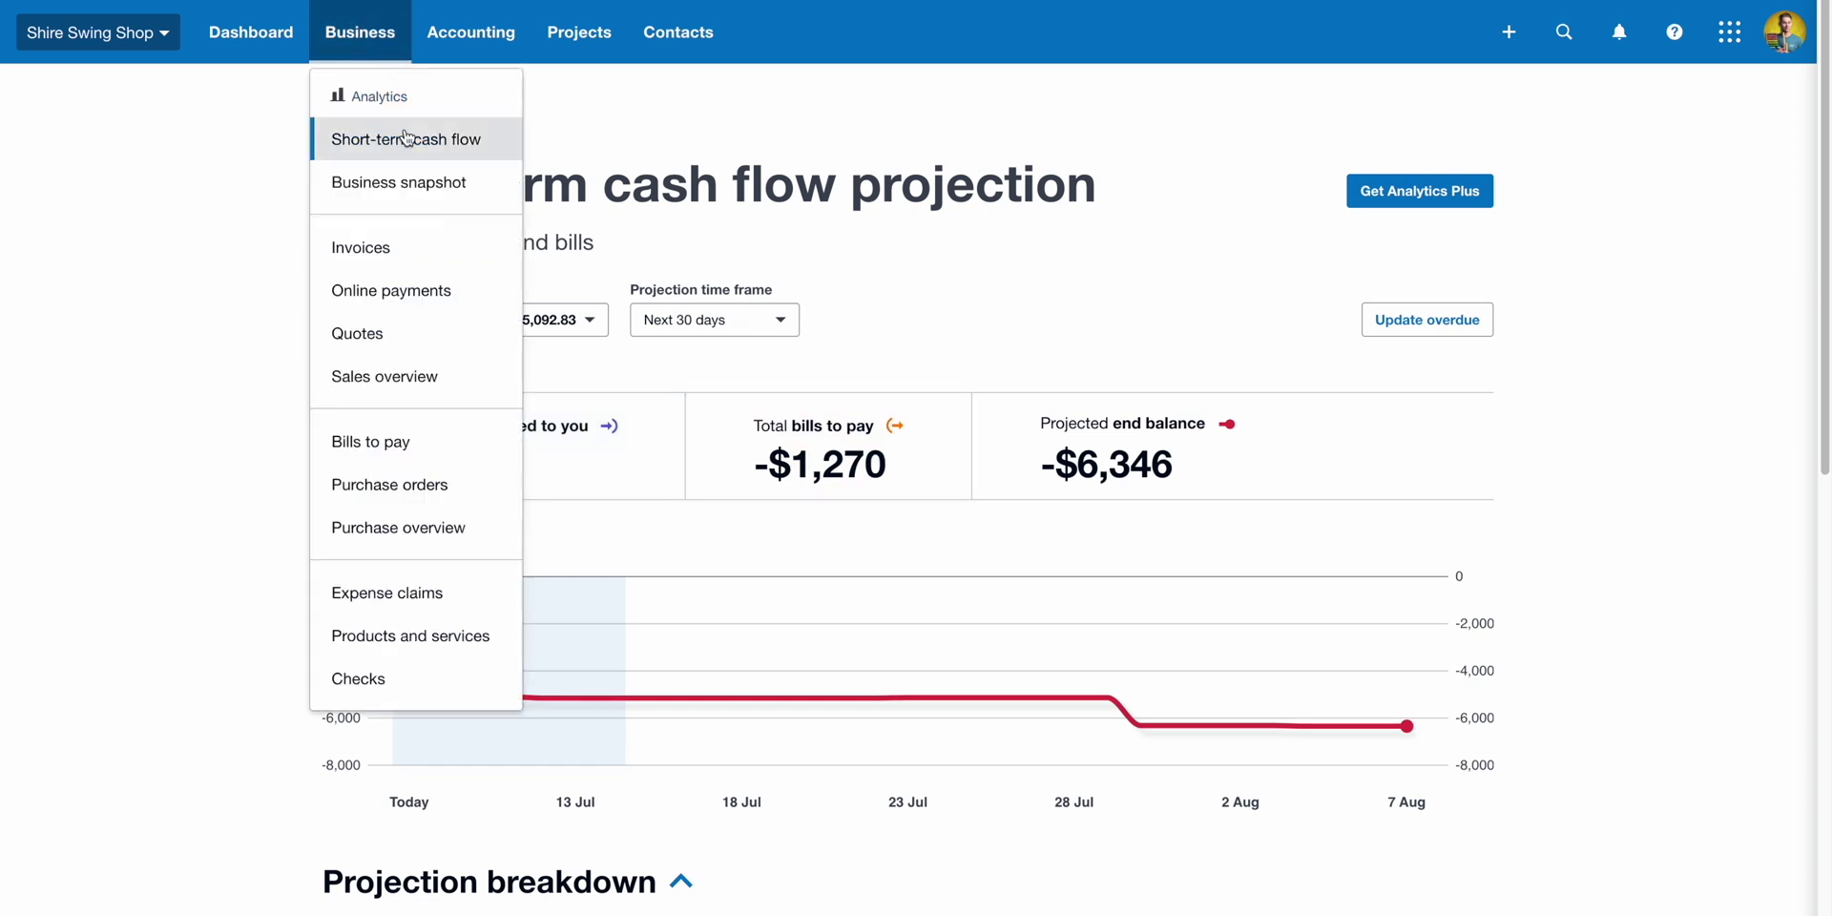
{"action": "left_click", "coordinate": [474, 200]}
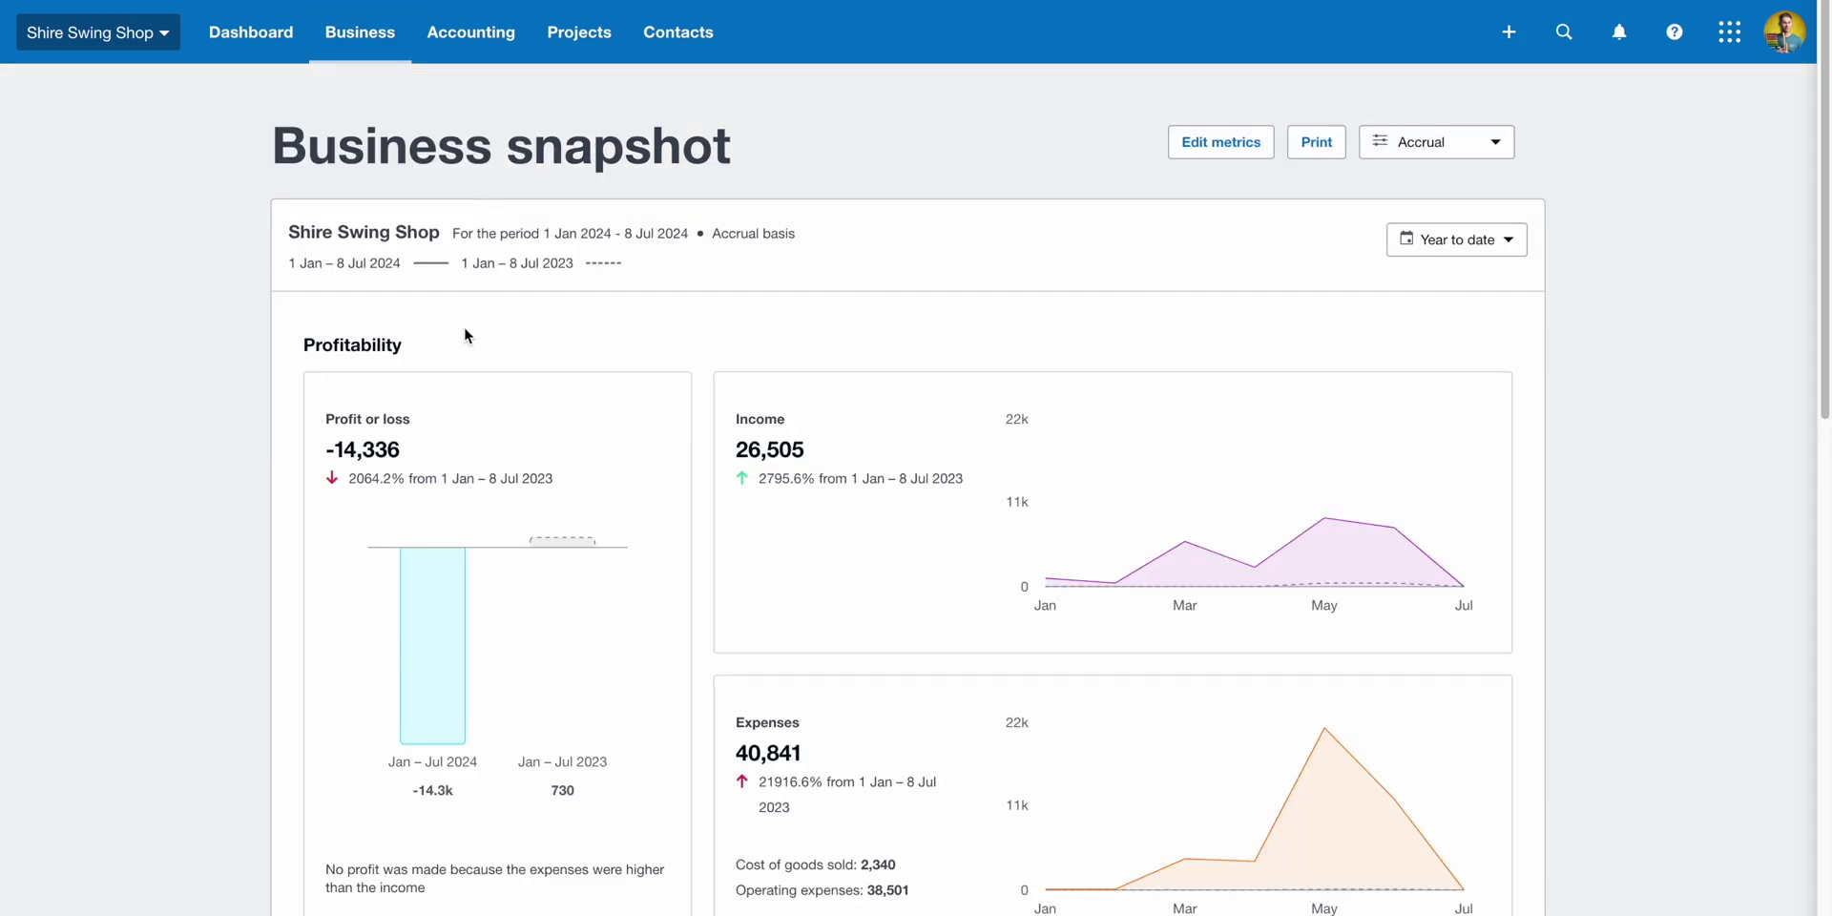
{"action": "scroll", "coordinate": [432, 349], "scroll_direction": "down", "scroll_amount": 4}
{"action": "mouse_move", "coordinate": [1823, 456]}
{"action": "left_mouse_down"}
{"action": "mouse_move", "coordinate": [1823, 802]}
{"action": "mouse_move", "coordinate": [1824, 470]}
{"action": "left_mouse_up"}
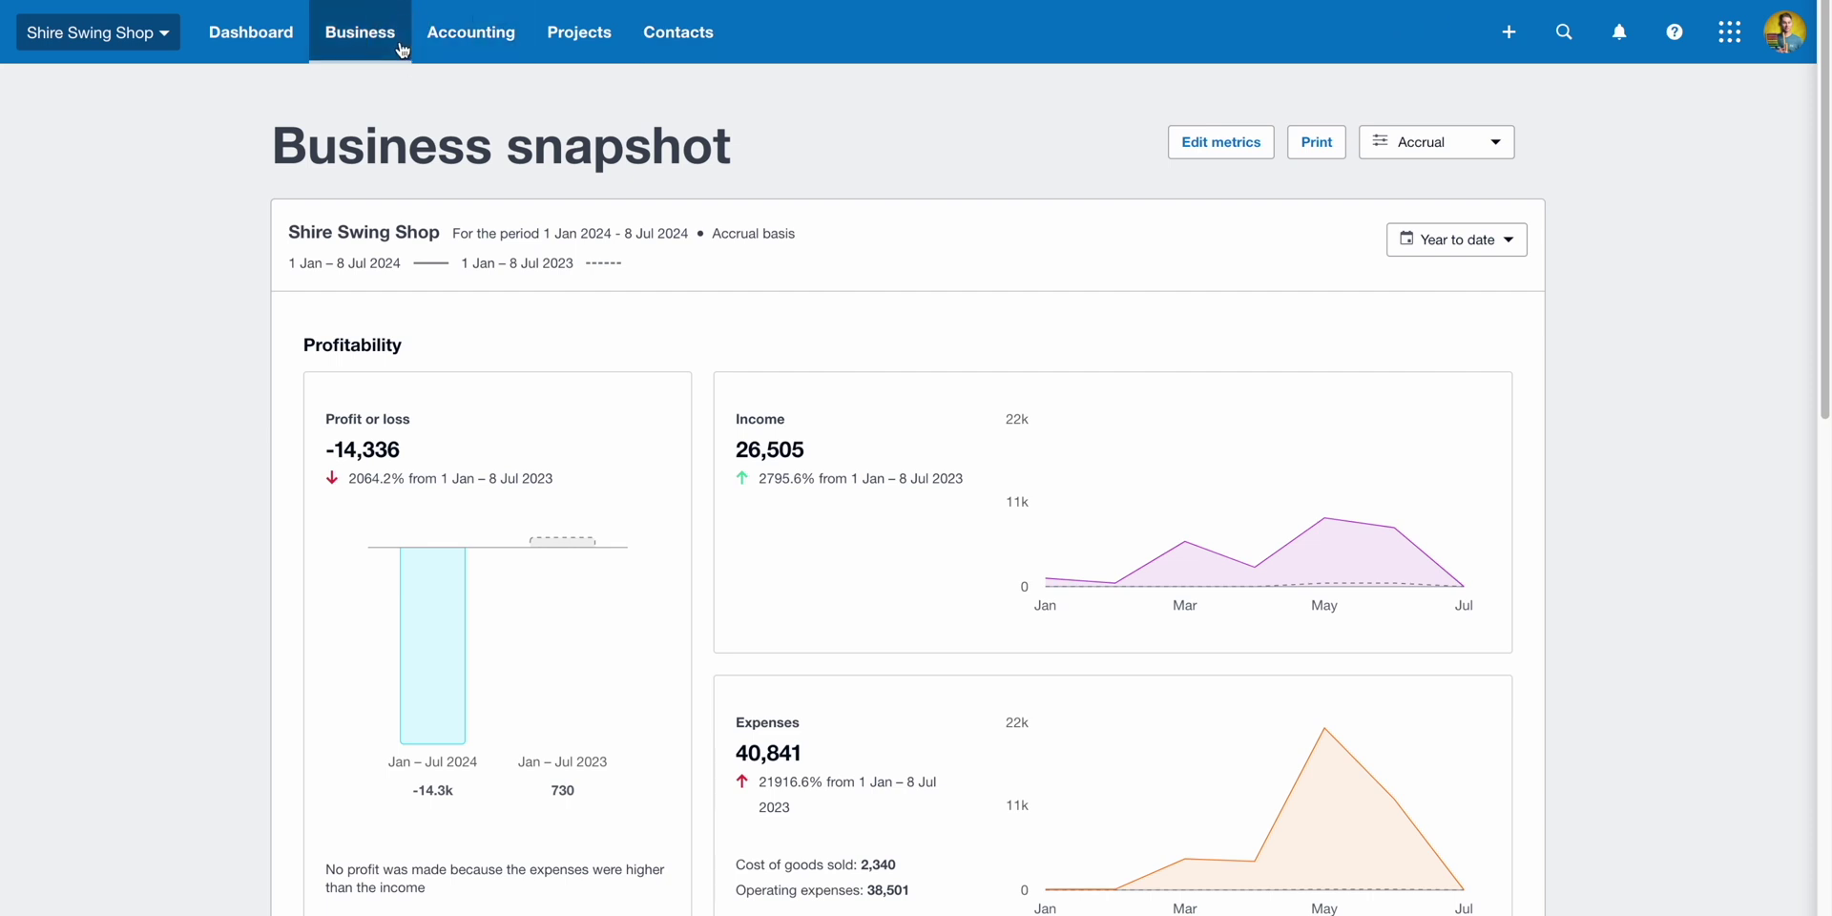
{"action": "left_click", "coordinate": [402, 49]}
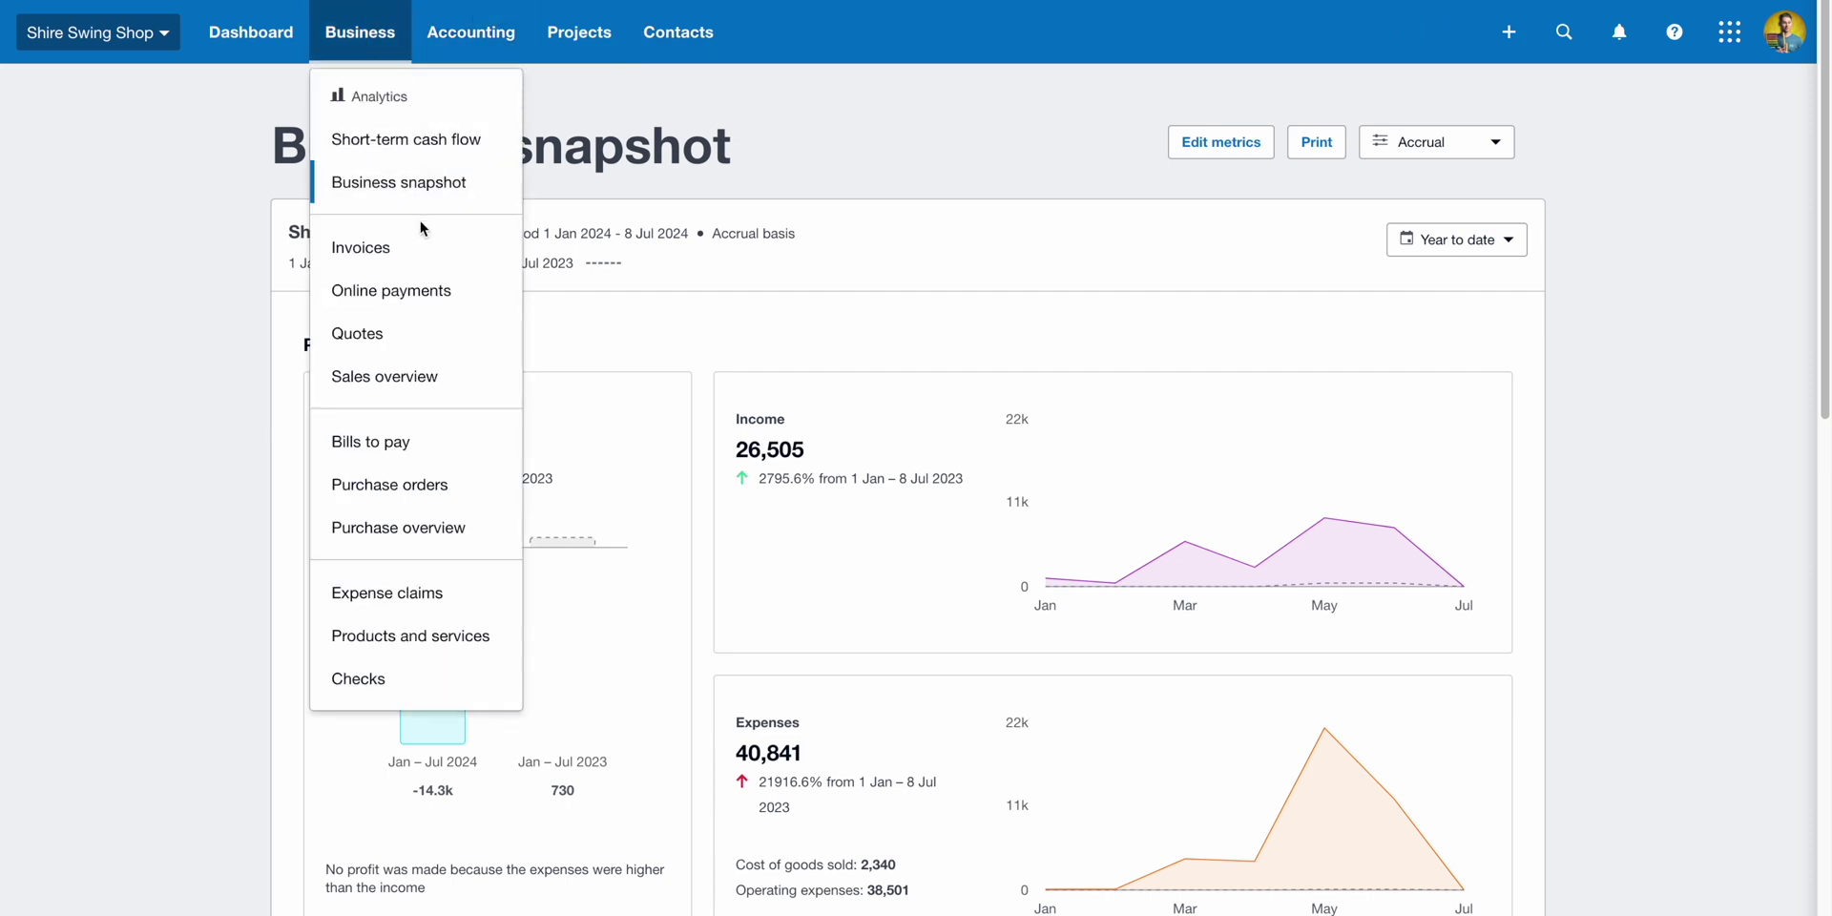
{"action": "left_click", "coordinate": [424, 249]}
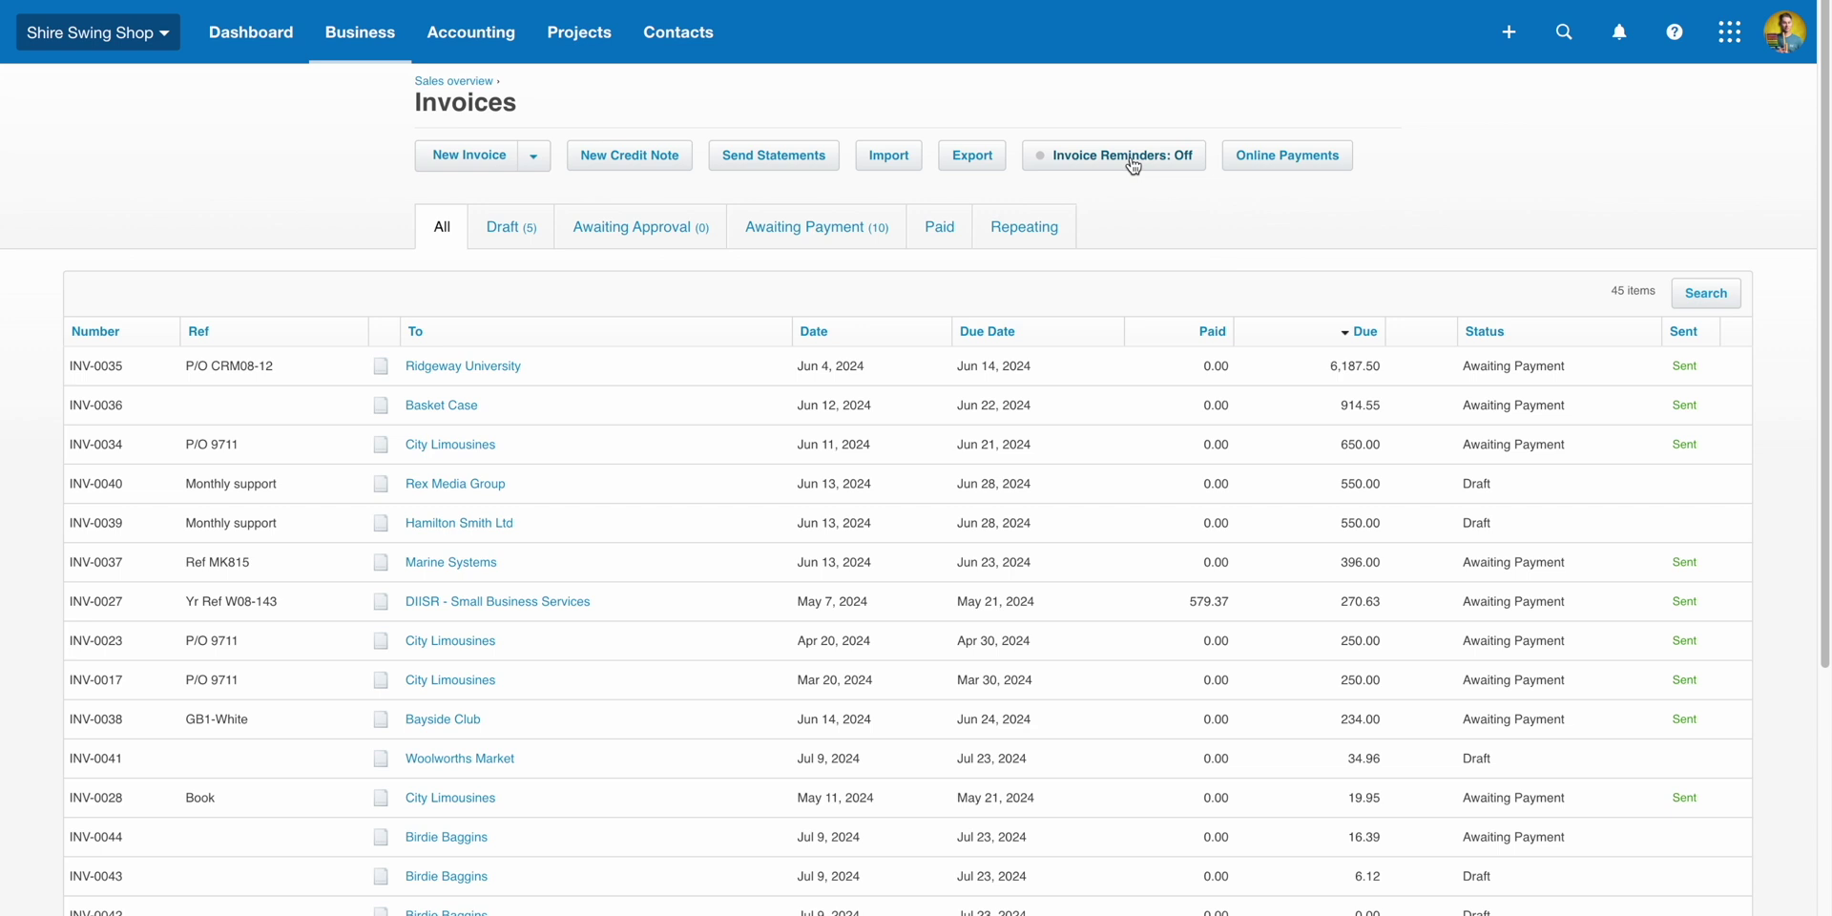
- Enable email reminders to customers at 7, 14 and 21 days overdue and save
{"action": "left_click", "coordinate": [1132, 162]}
{"action": "left_click", "coordinate": [445, 183]}
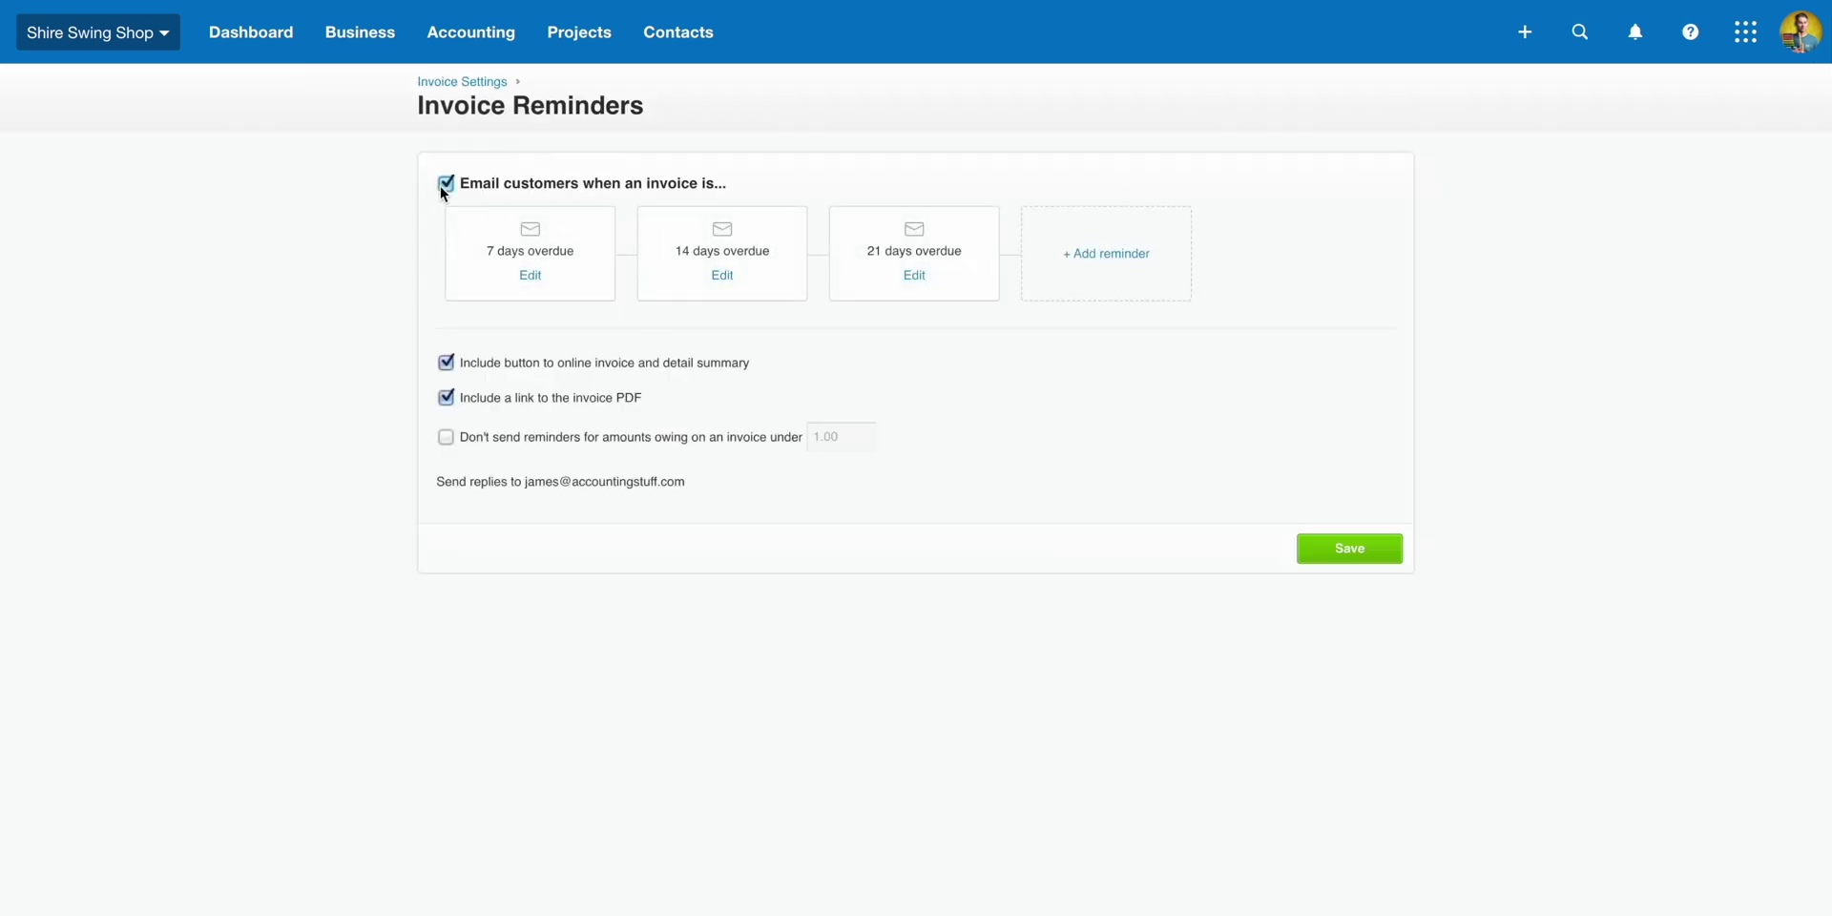
{"action": "left_click", "coordinate": [1339, 567]}
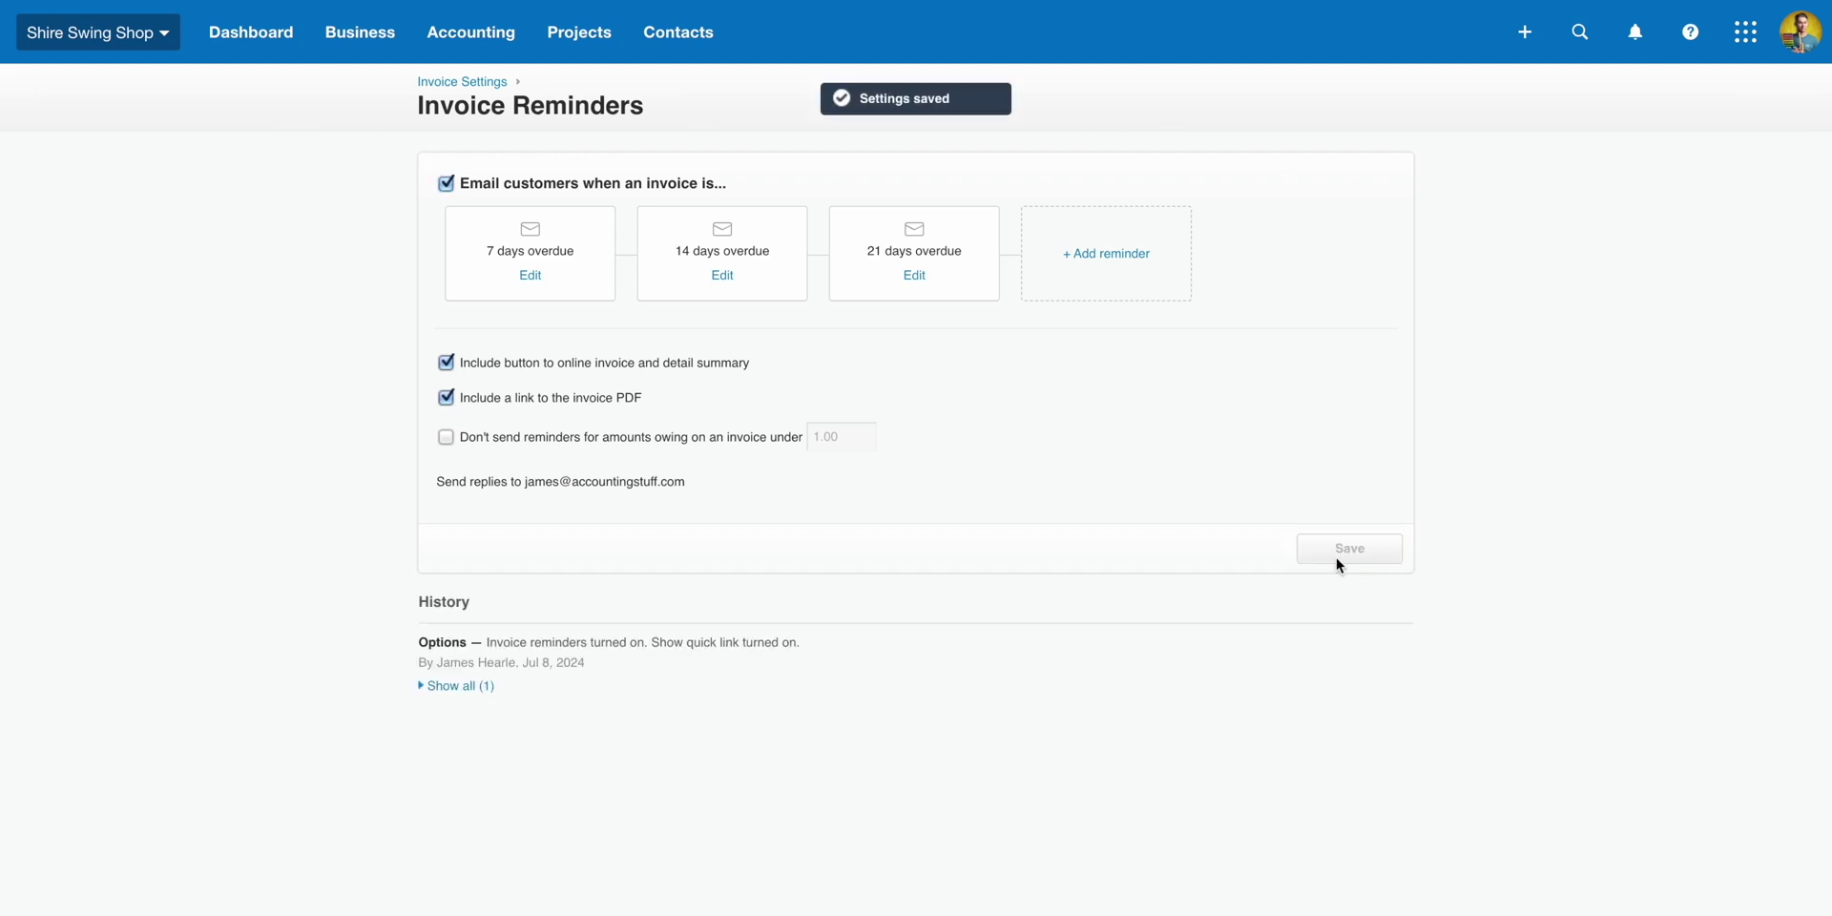
- Review the Sales overview of draft, awaiting-payment and overdue invoice totals
{"action": "left_click", "coordinate": [360, 32]}
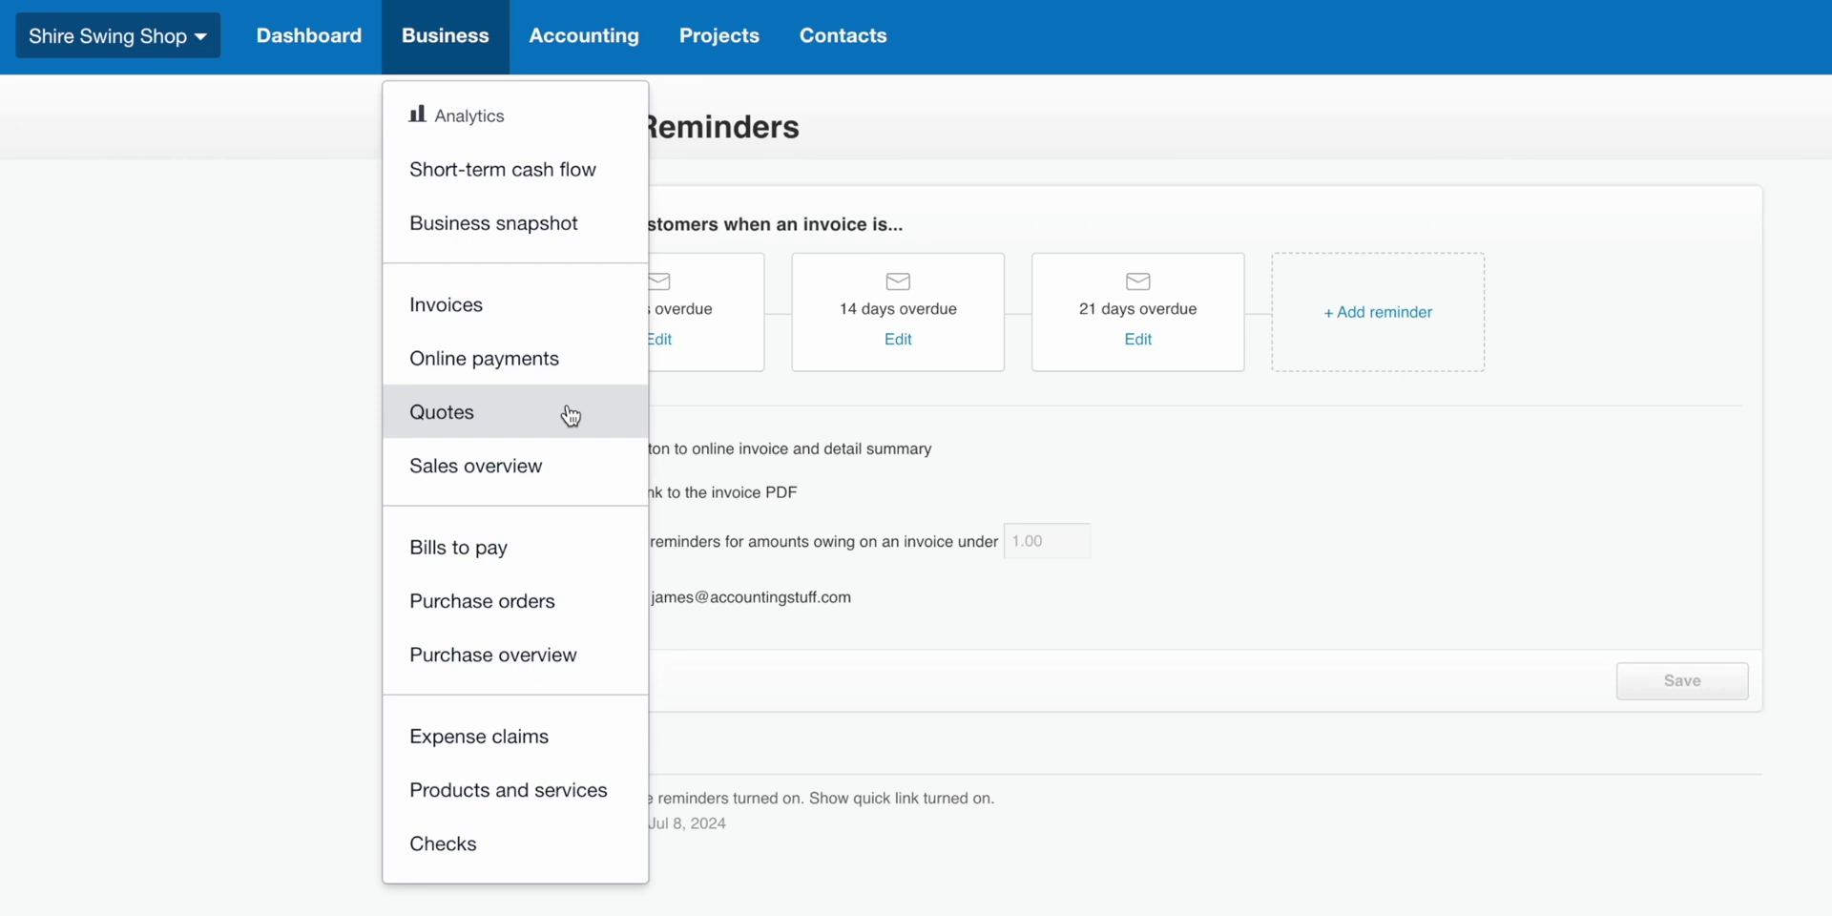
{"action": "left_click", "coordinate": [573, 480]}
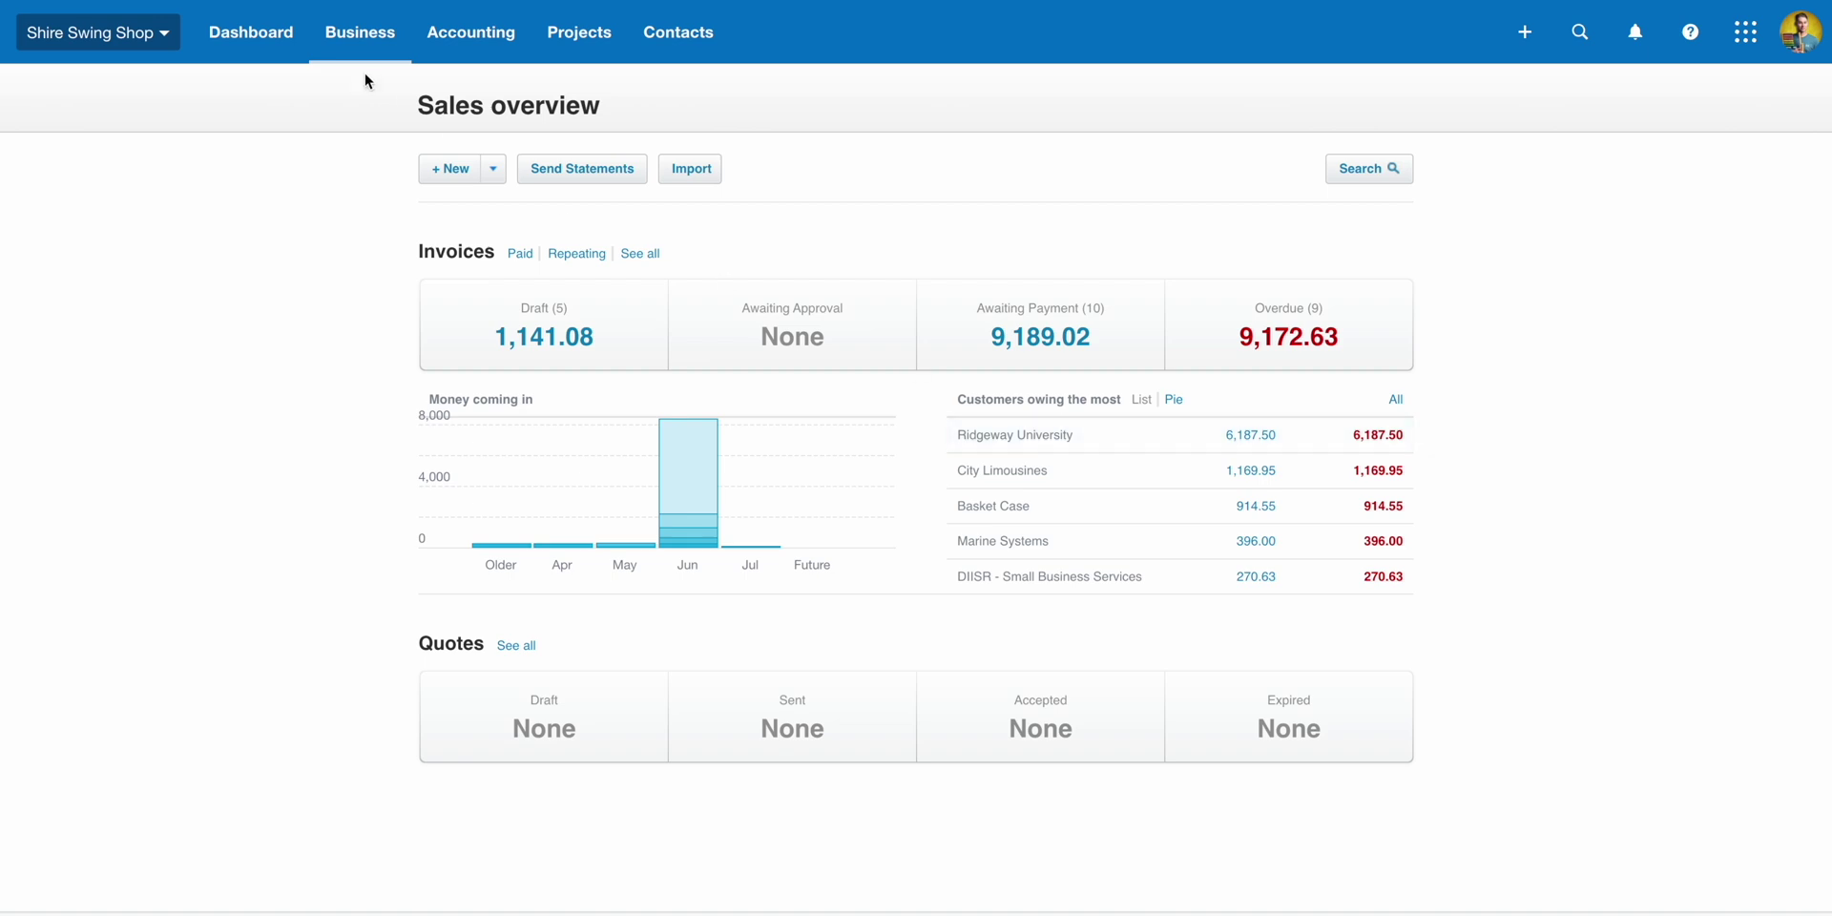
{"action": "left_click", "coordinate": [360, 35]}
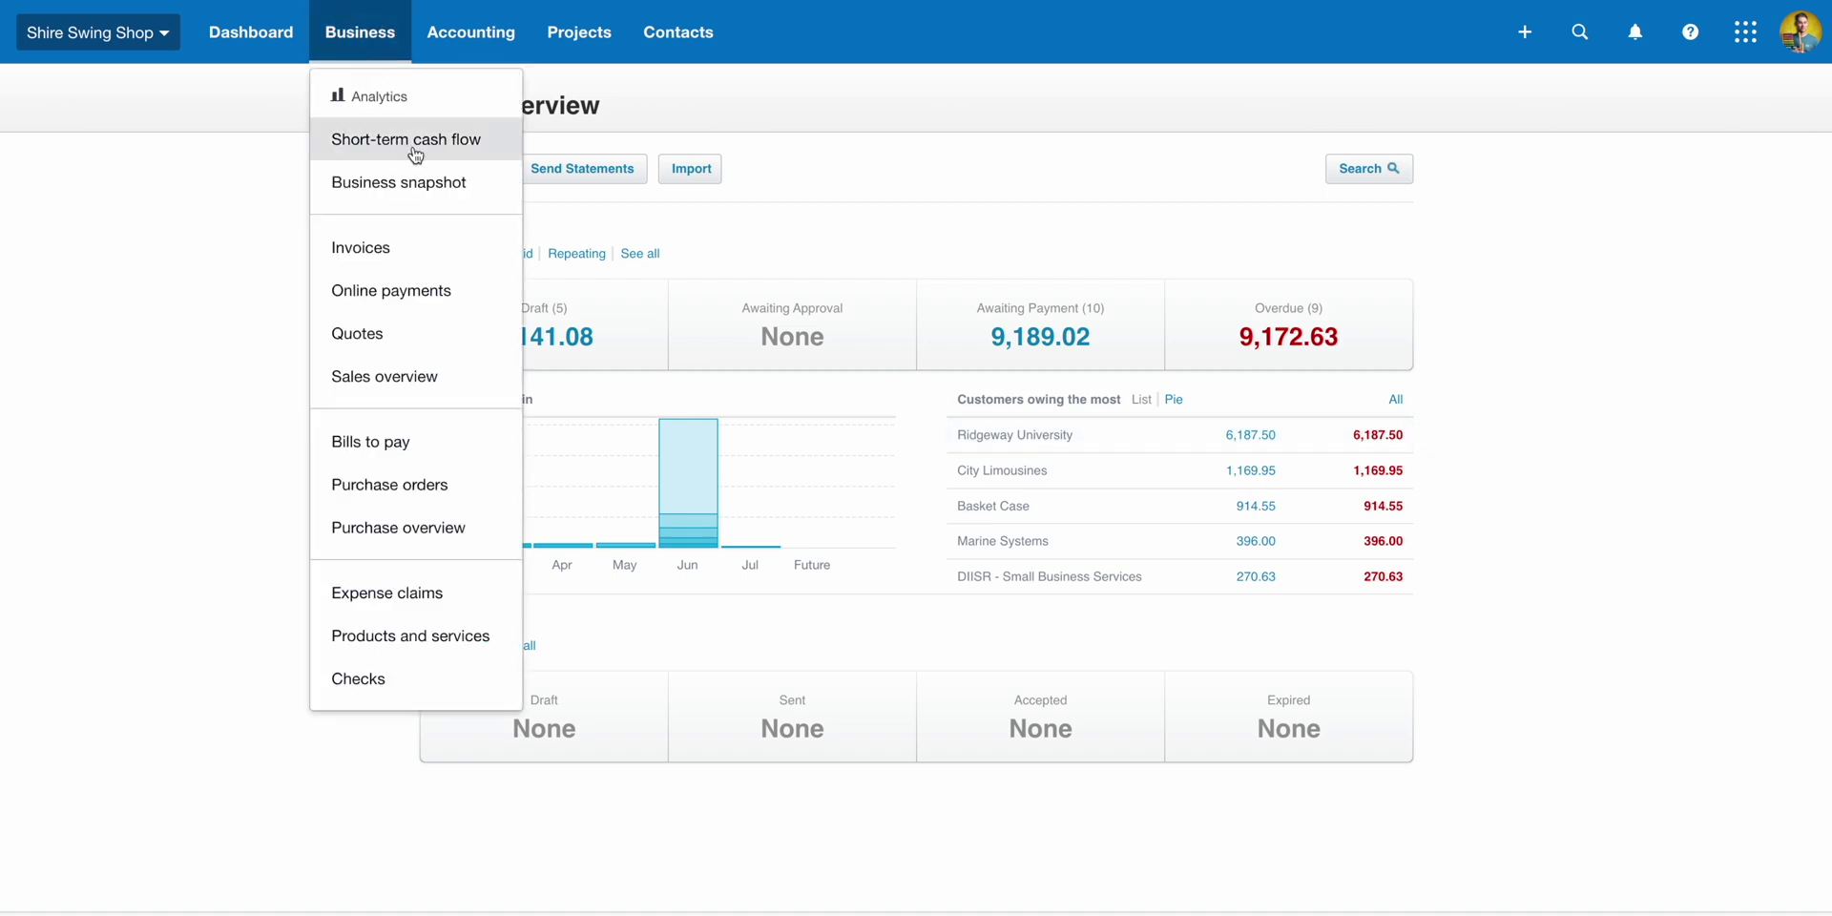
- Review Bills to pay, then the Purchase orders list of seven orders
{"action": "left_click", "coordinate": [463, 445]}
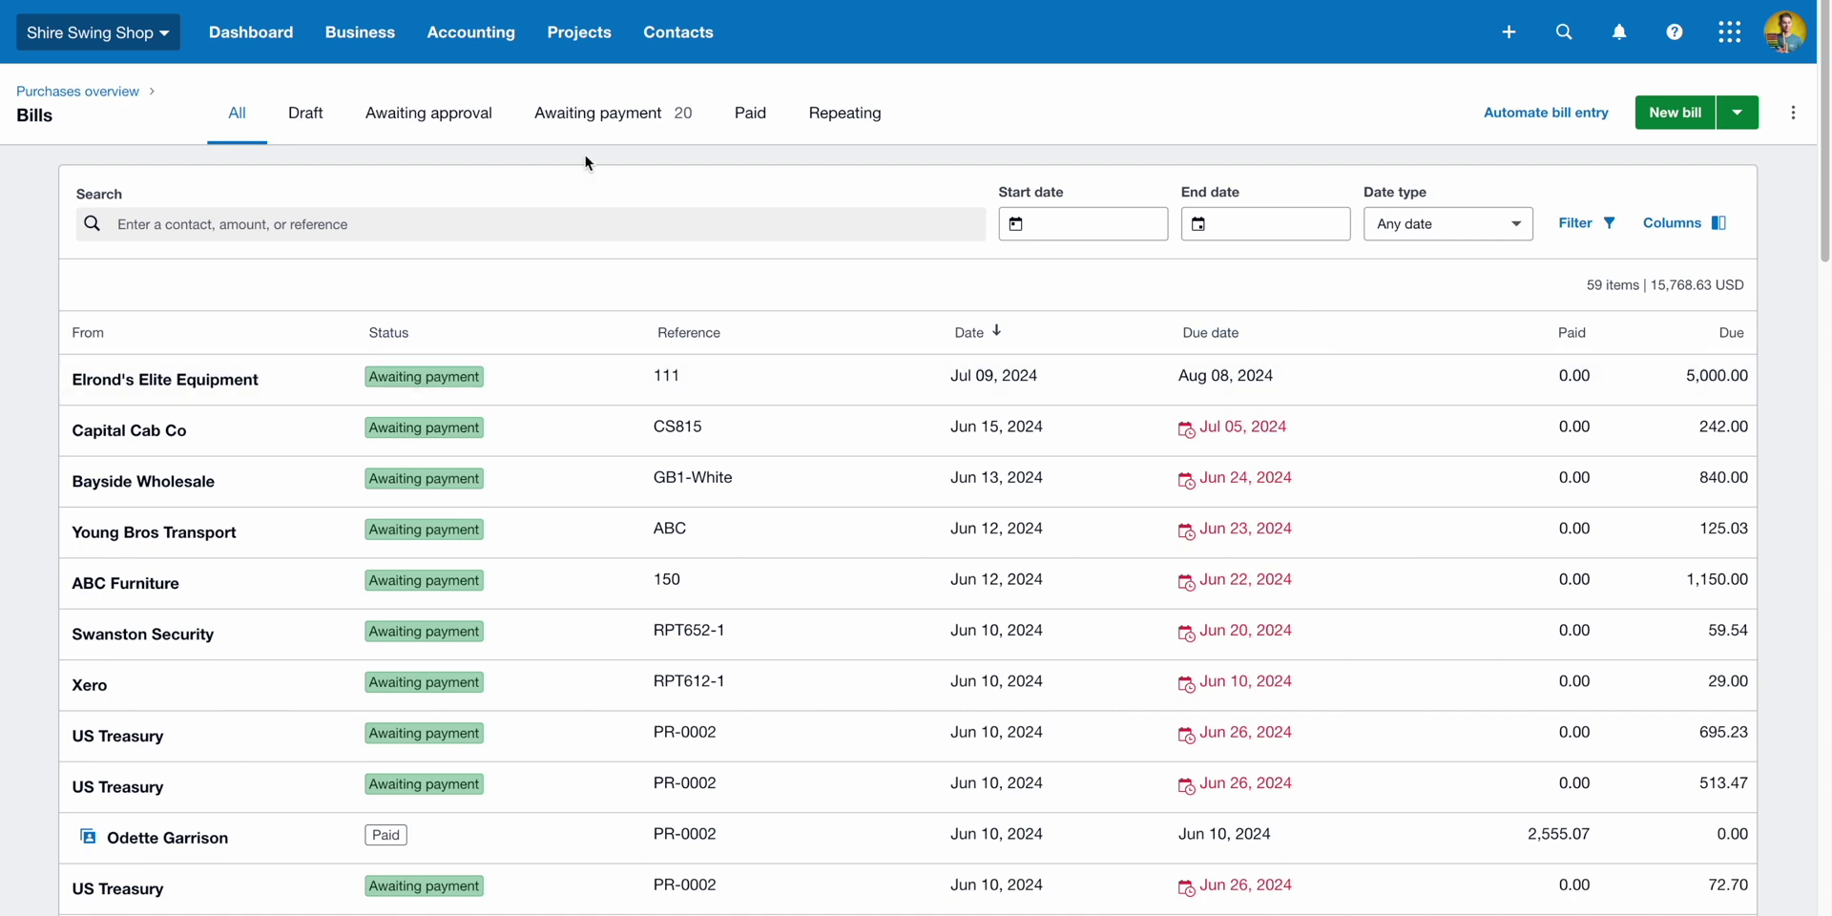
{"action": "left_click", "coordinate": [360, 32]}
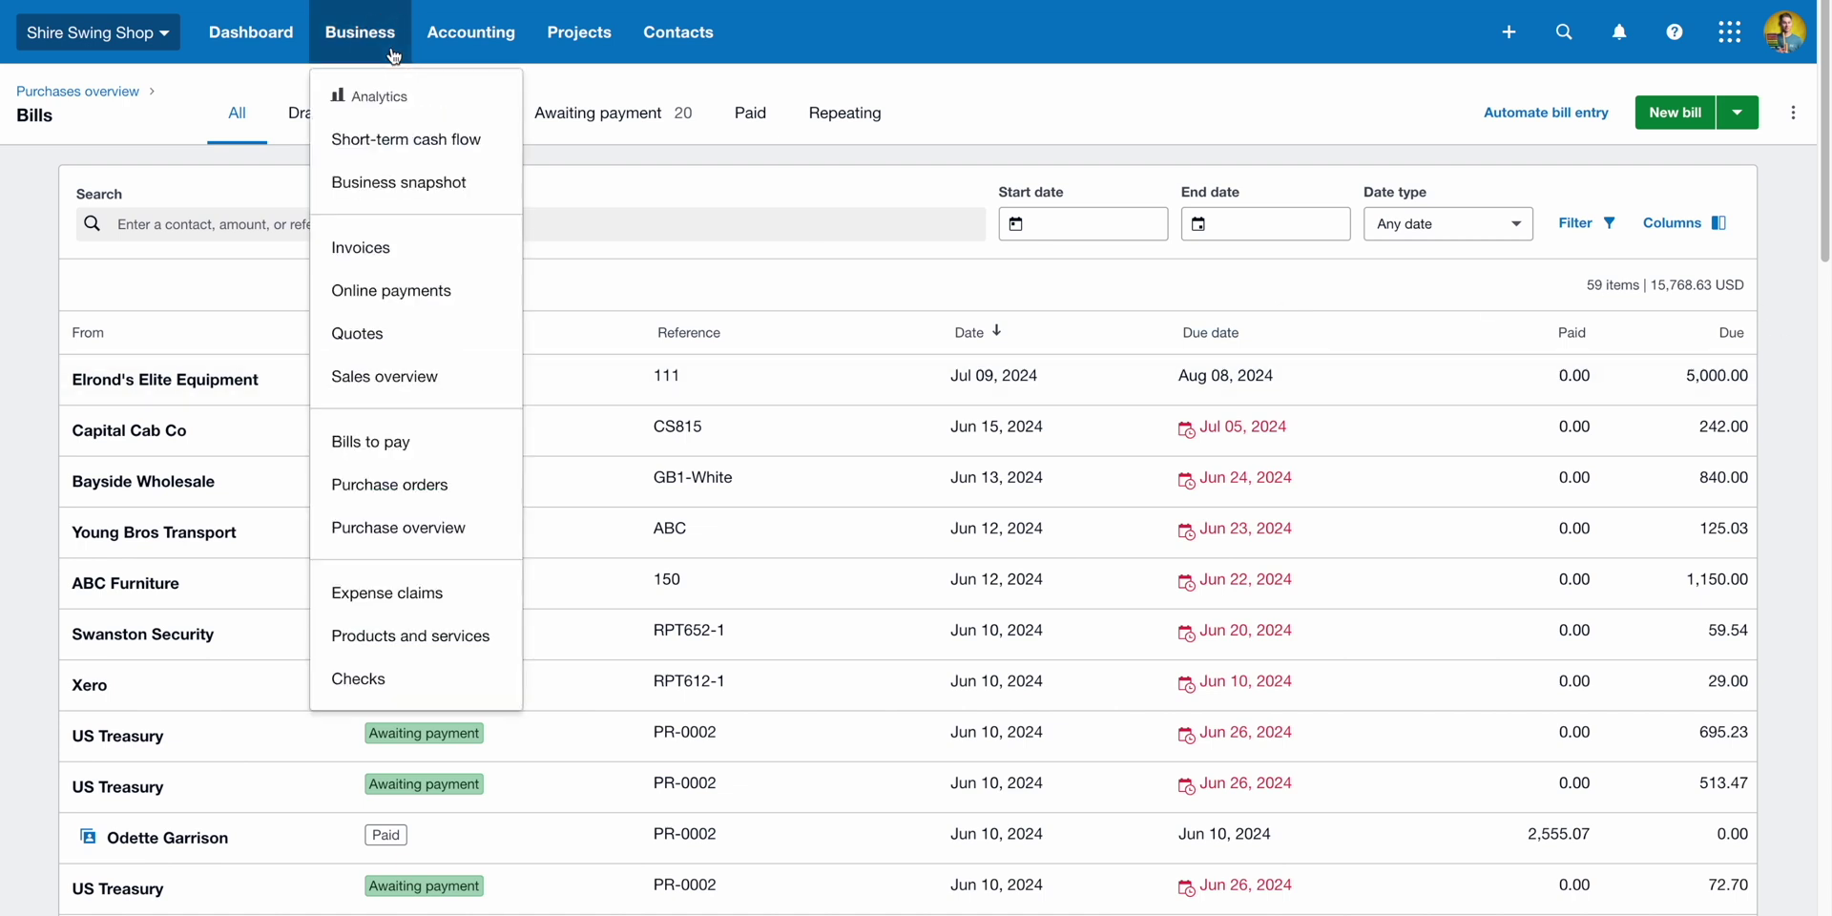
{"action": "left_click", "coordinate": [473, 483]}
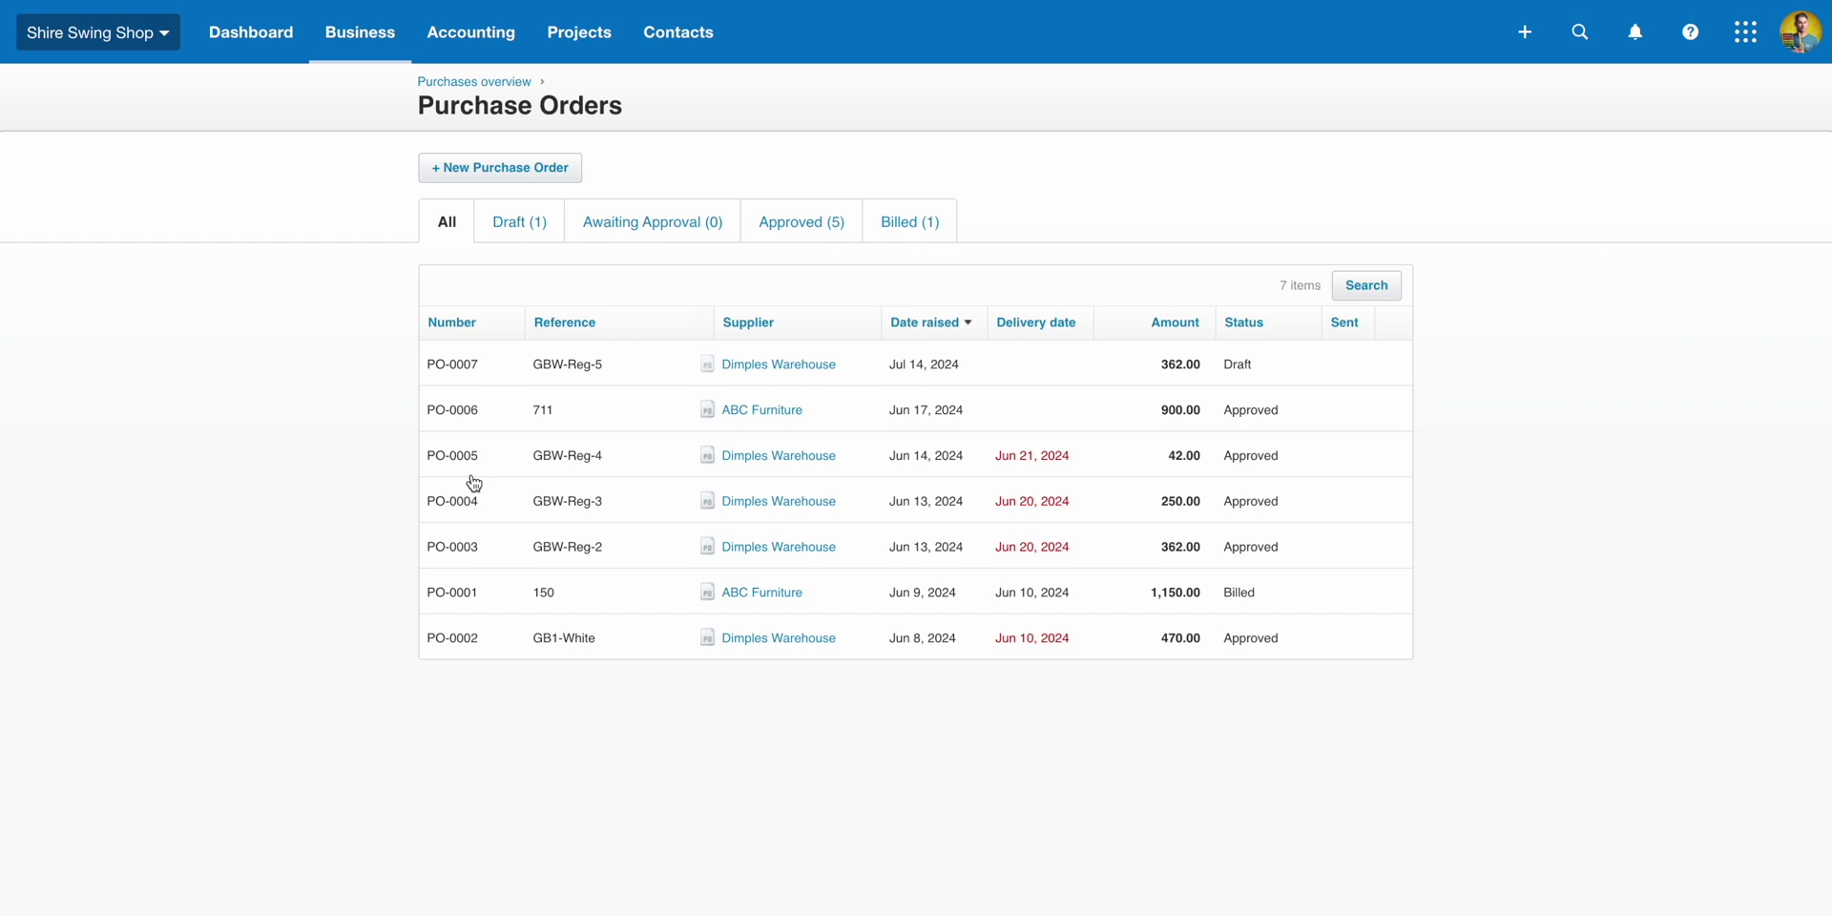
{"action": "left_click", "coordinate": [368, 31]}
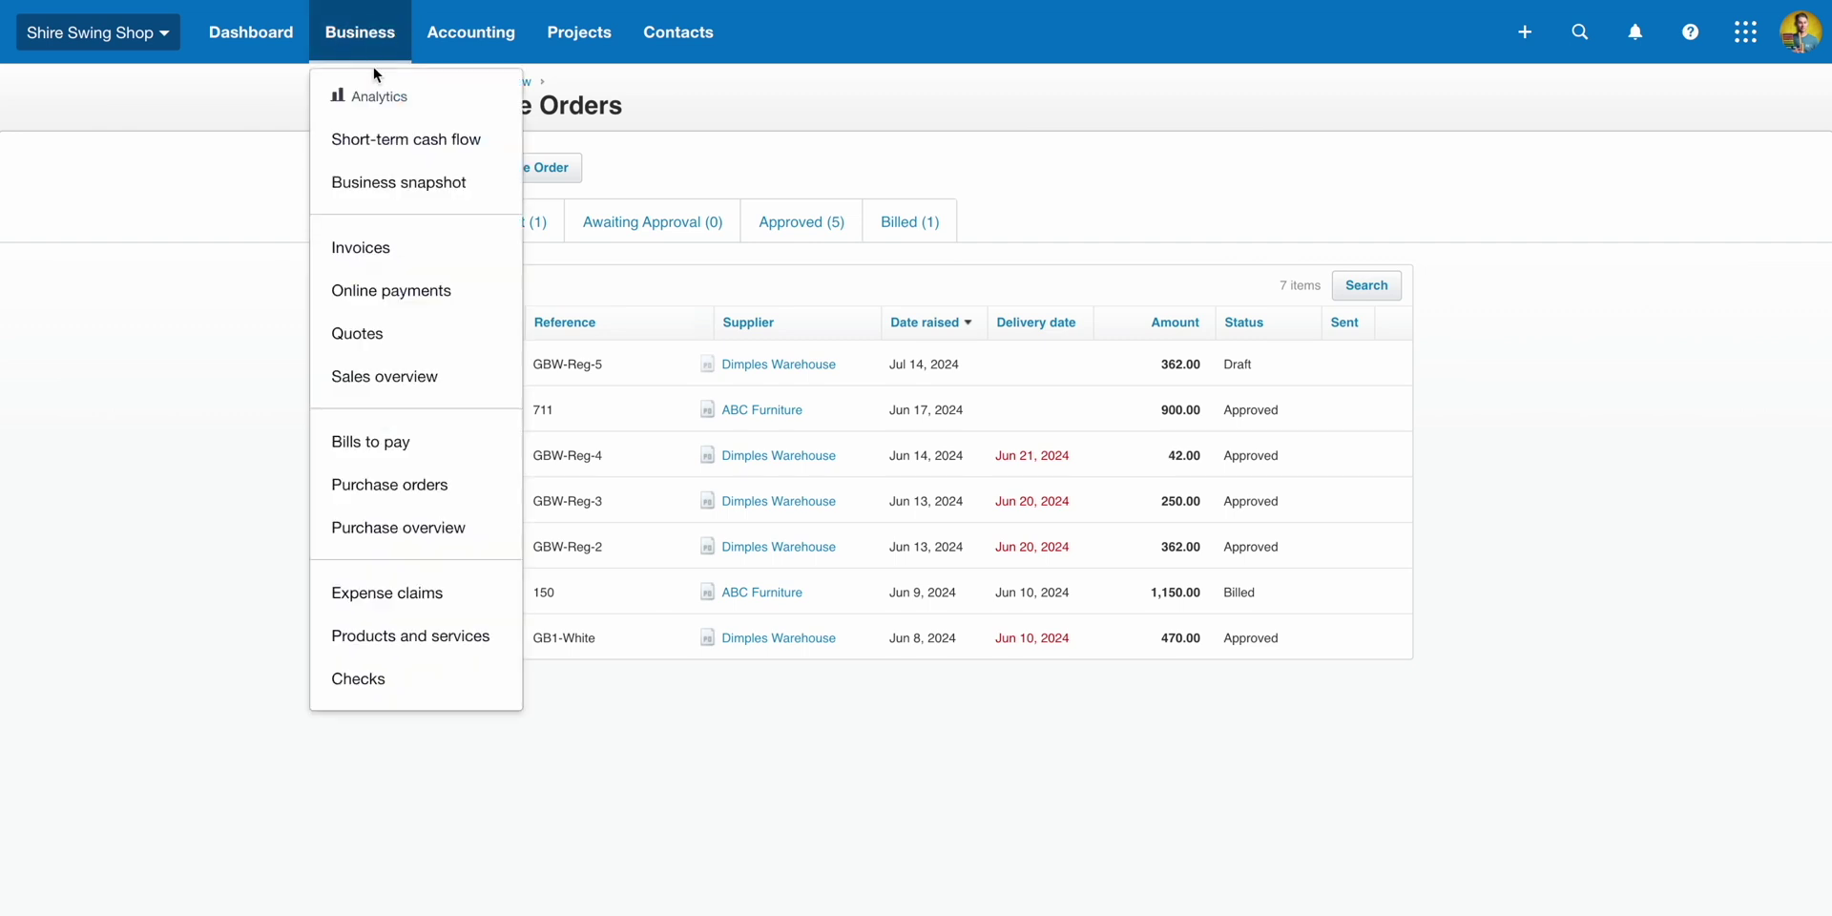
- In Purchases overview, extend the upcoming bills chart from the 8th into early next month
{"action": "left_click", "coordinate": [487, 539]}
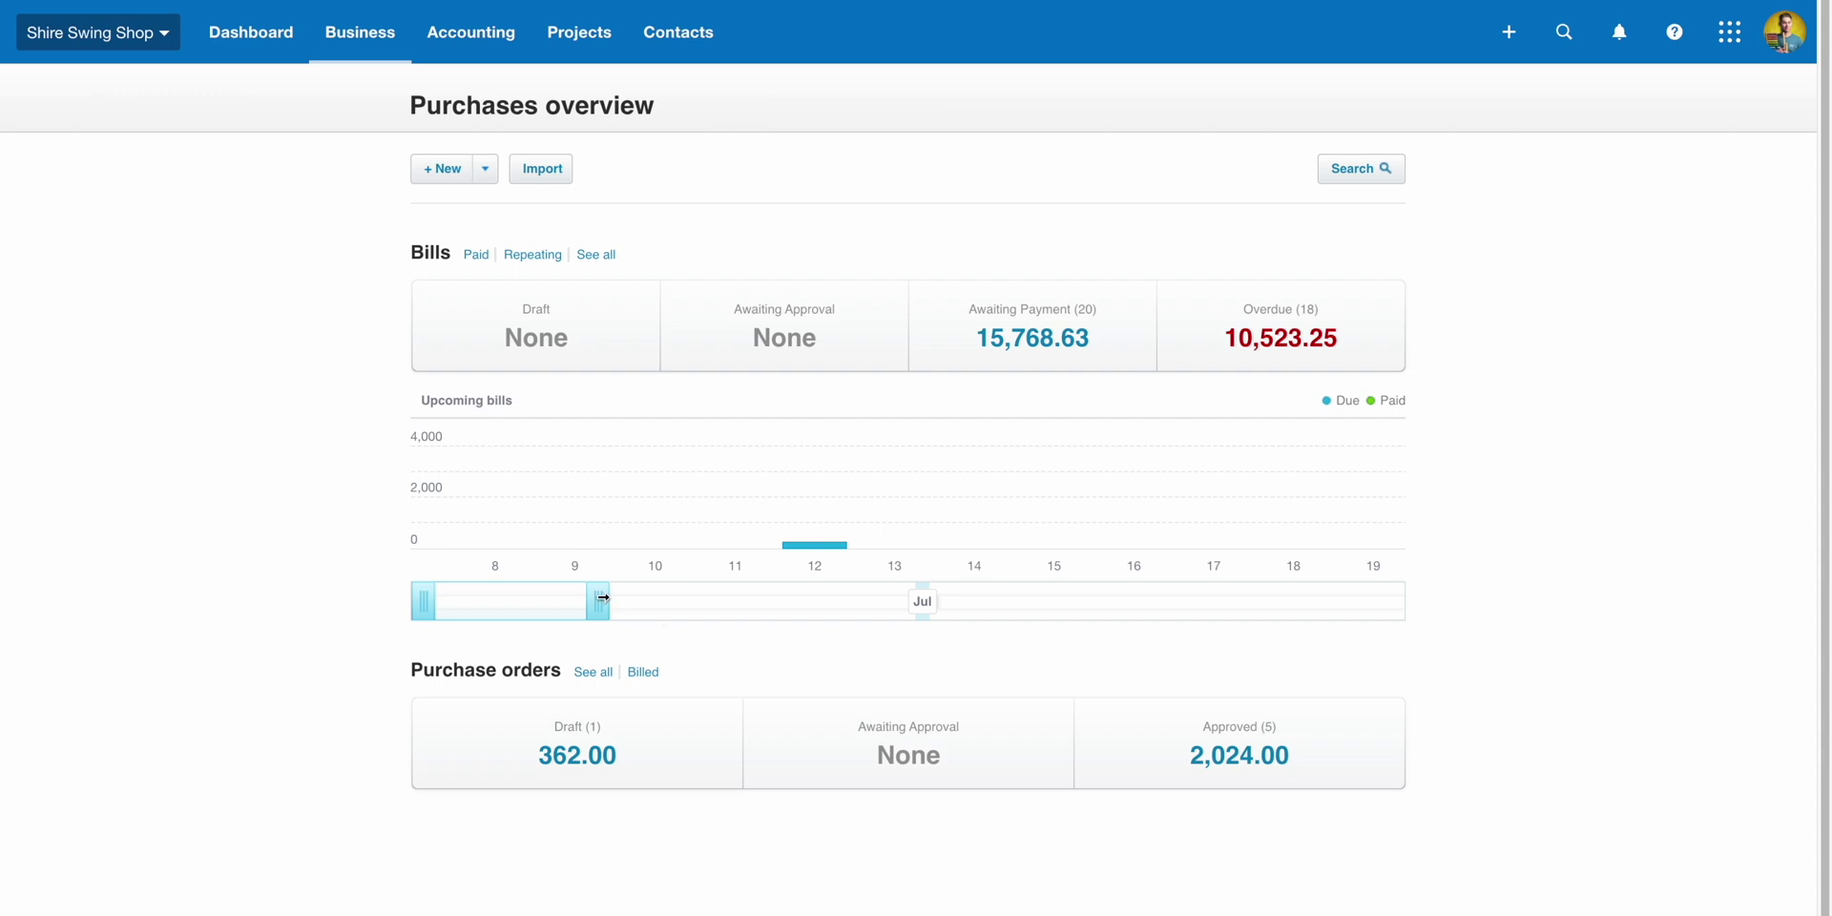
{"action": "left_click_drag", "start_coordinate": [603, 597], "coordinate": [850, 603]}
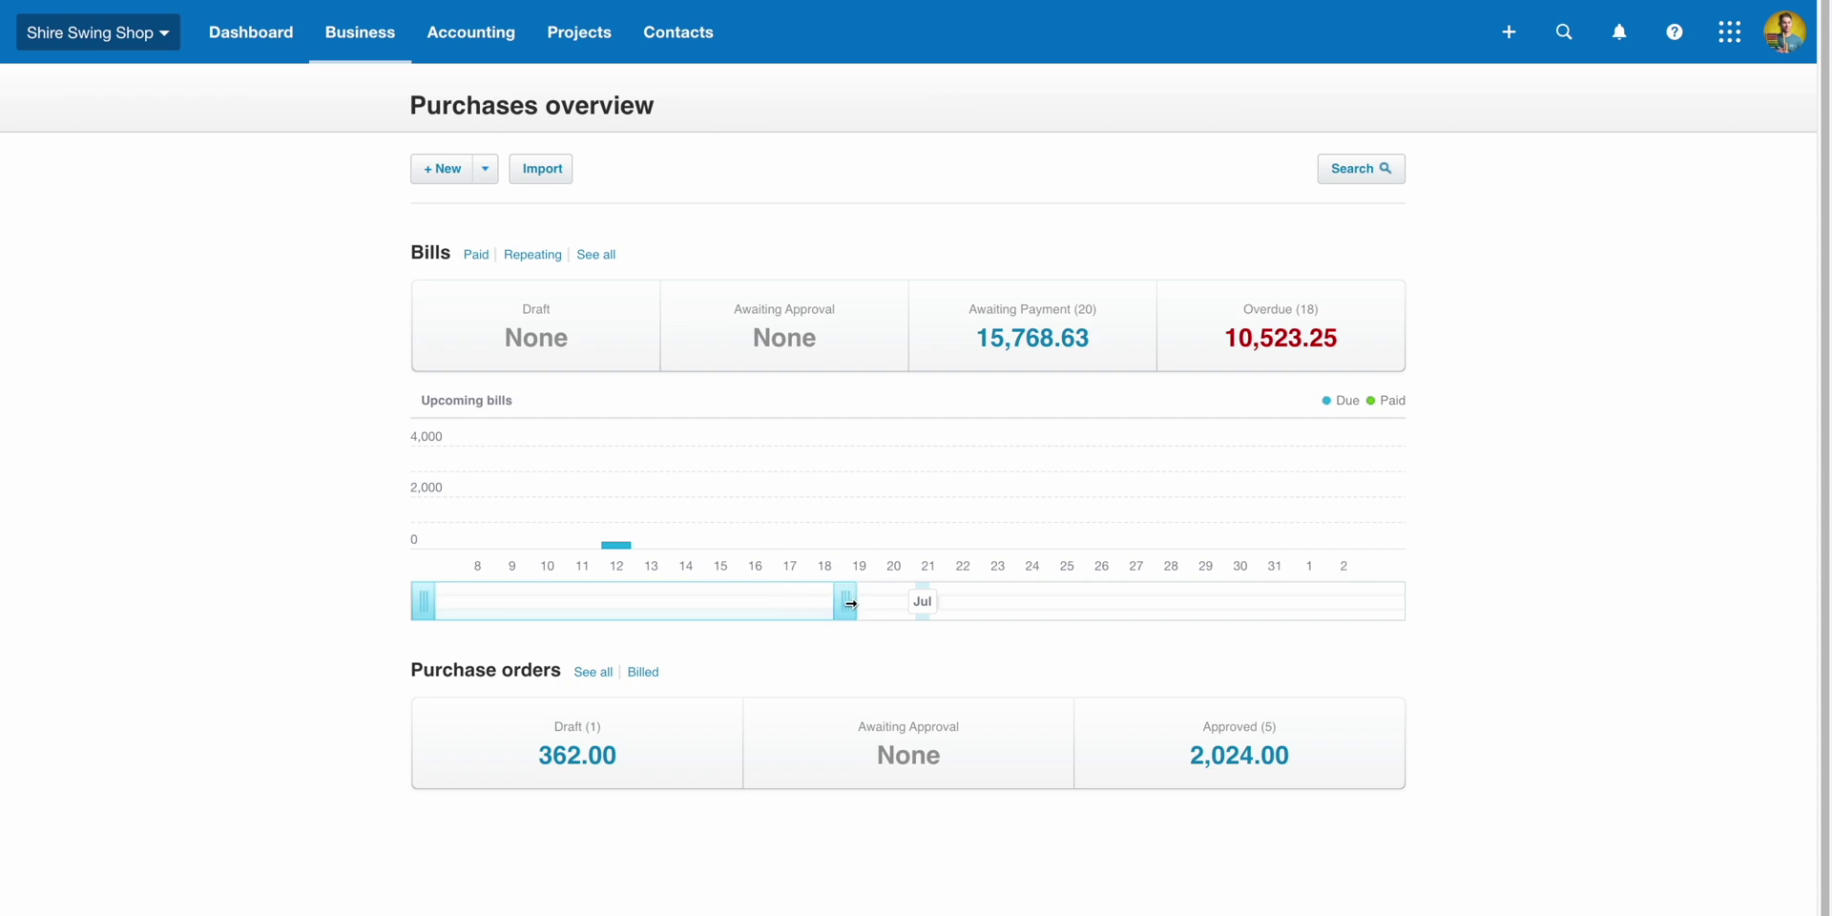
{"action": "left_click", "coordinate": [395, 57]}
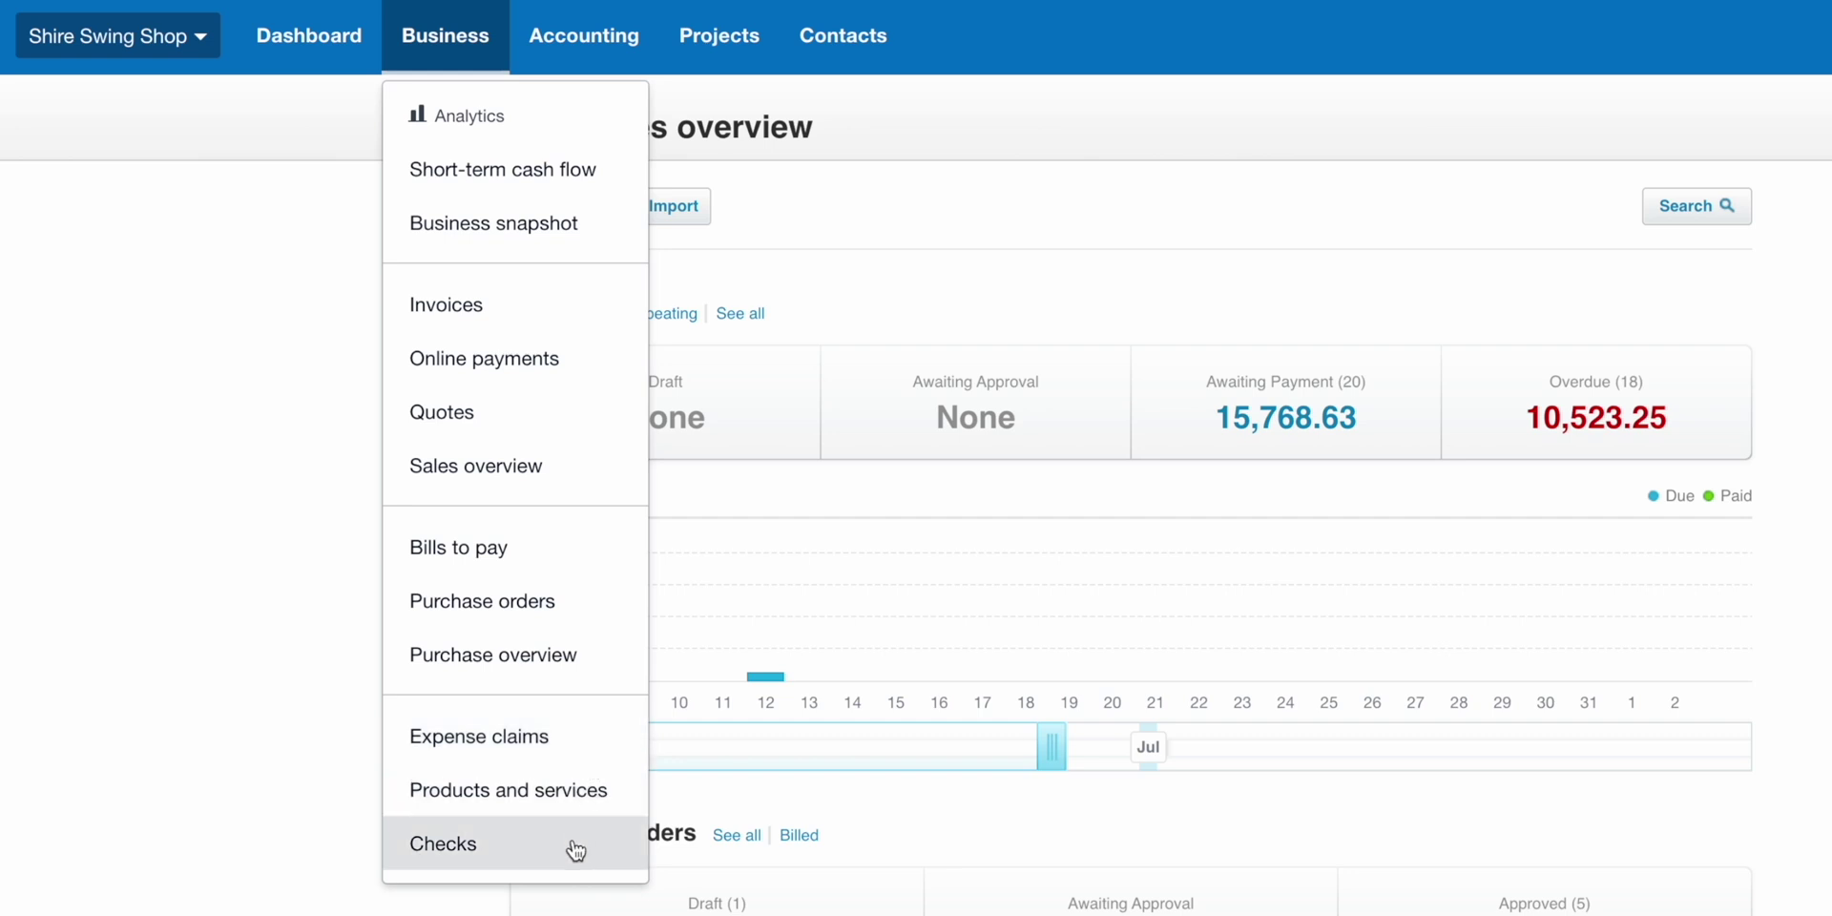
- Review the Products and services list and close a New item form without saving
{"action": "left_click", "coordinate": [625, 795]}
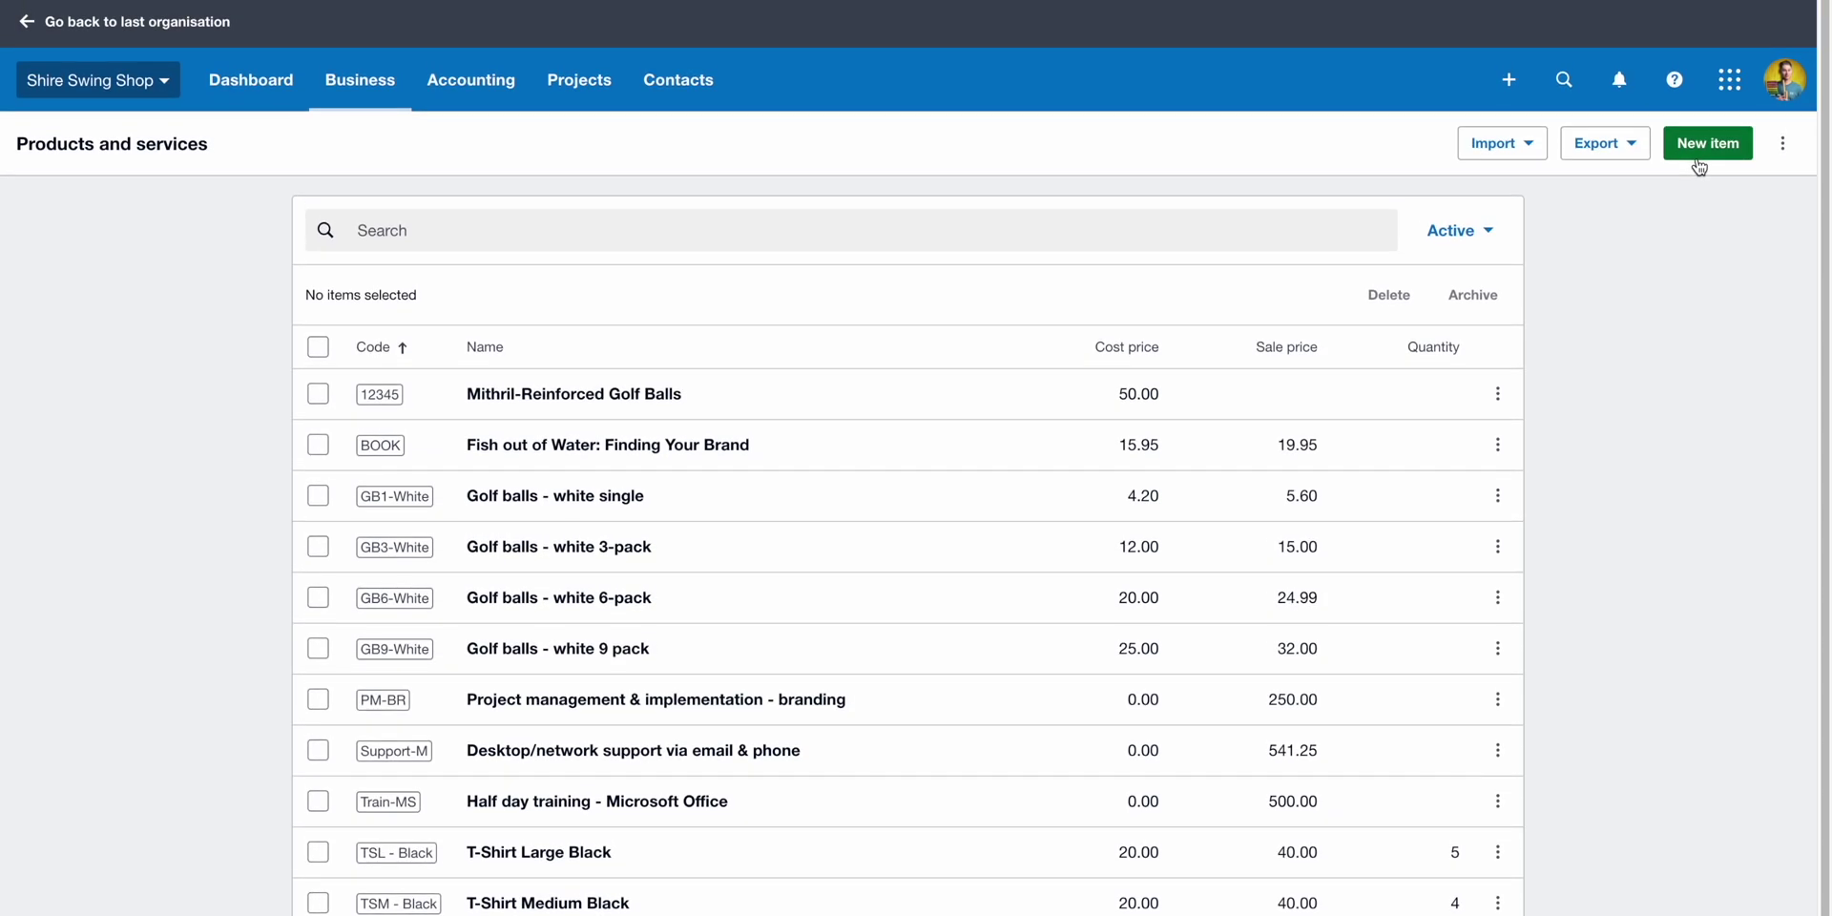
{"action": "left_click", "coordinate": [1707, 143]}
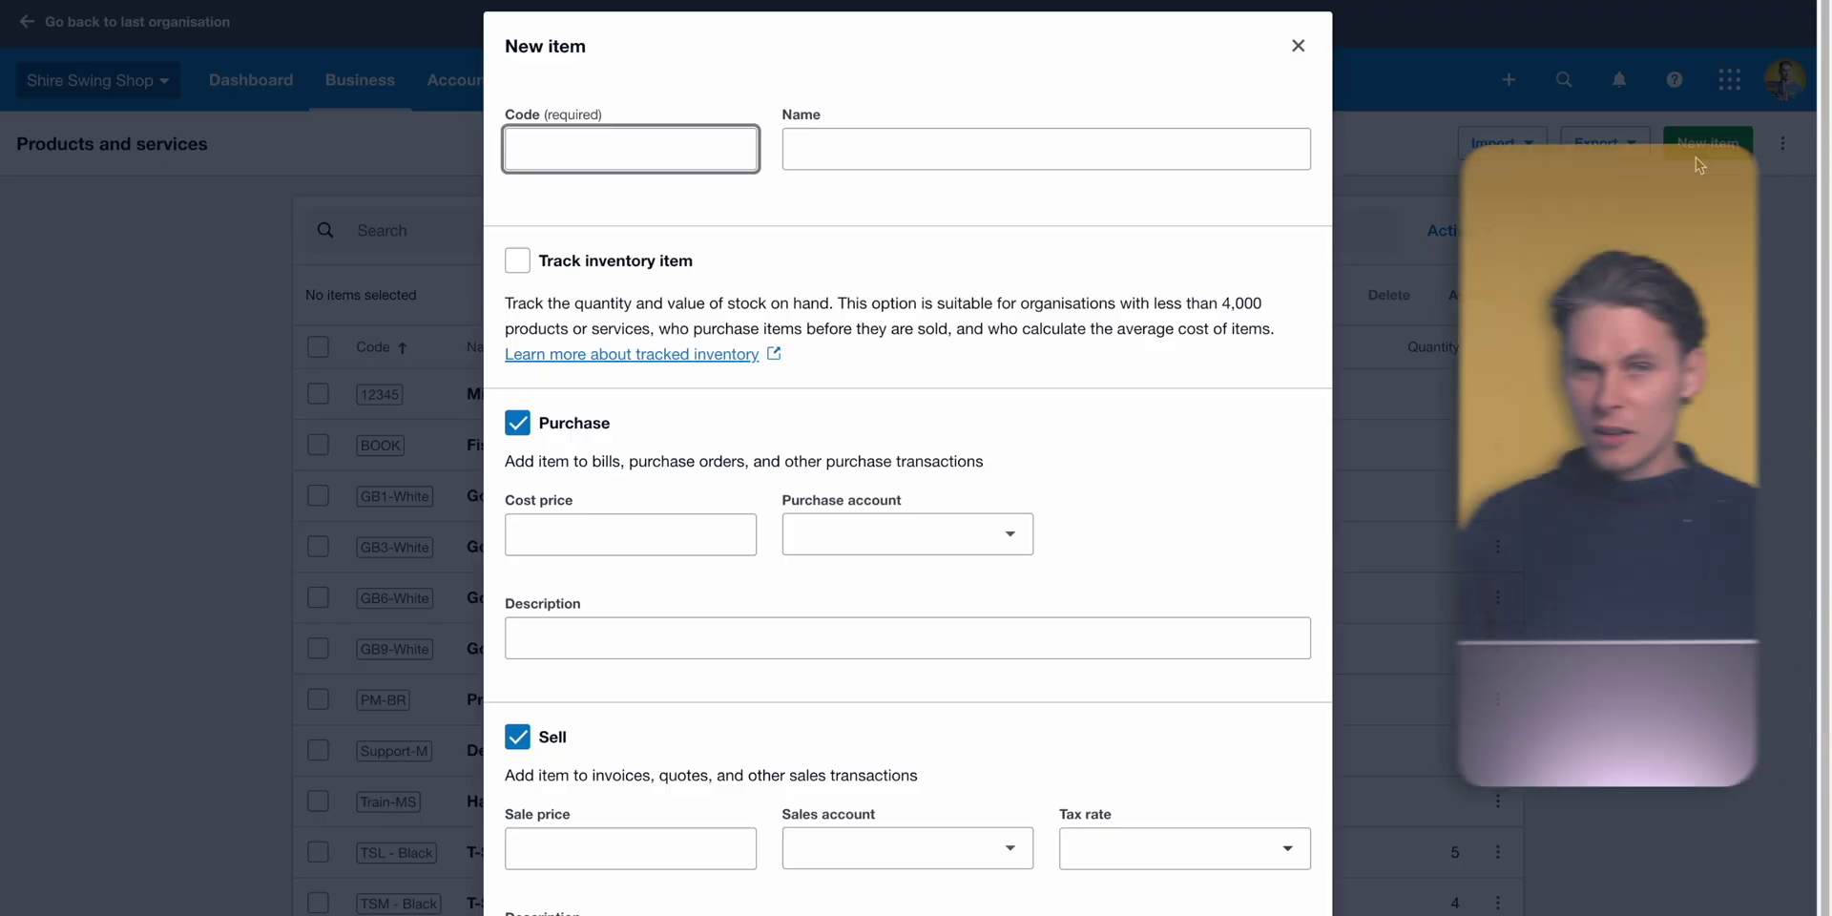
{"action": "left_click", "coordinate": [1298, 45]}
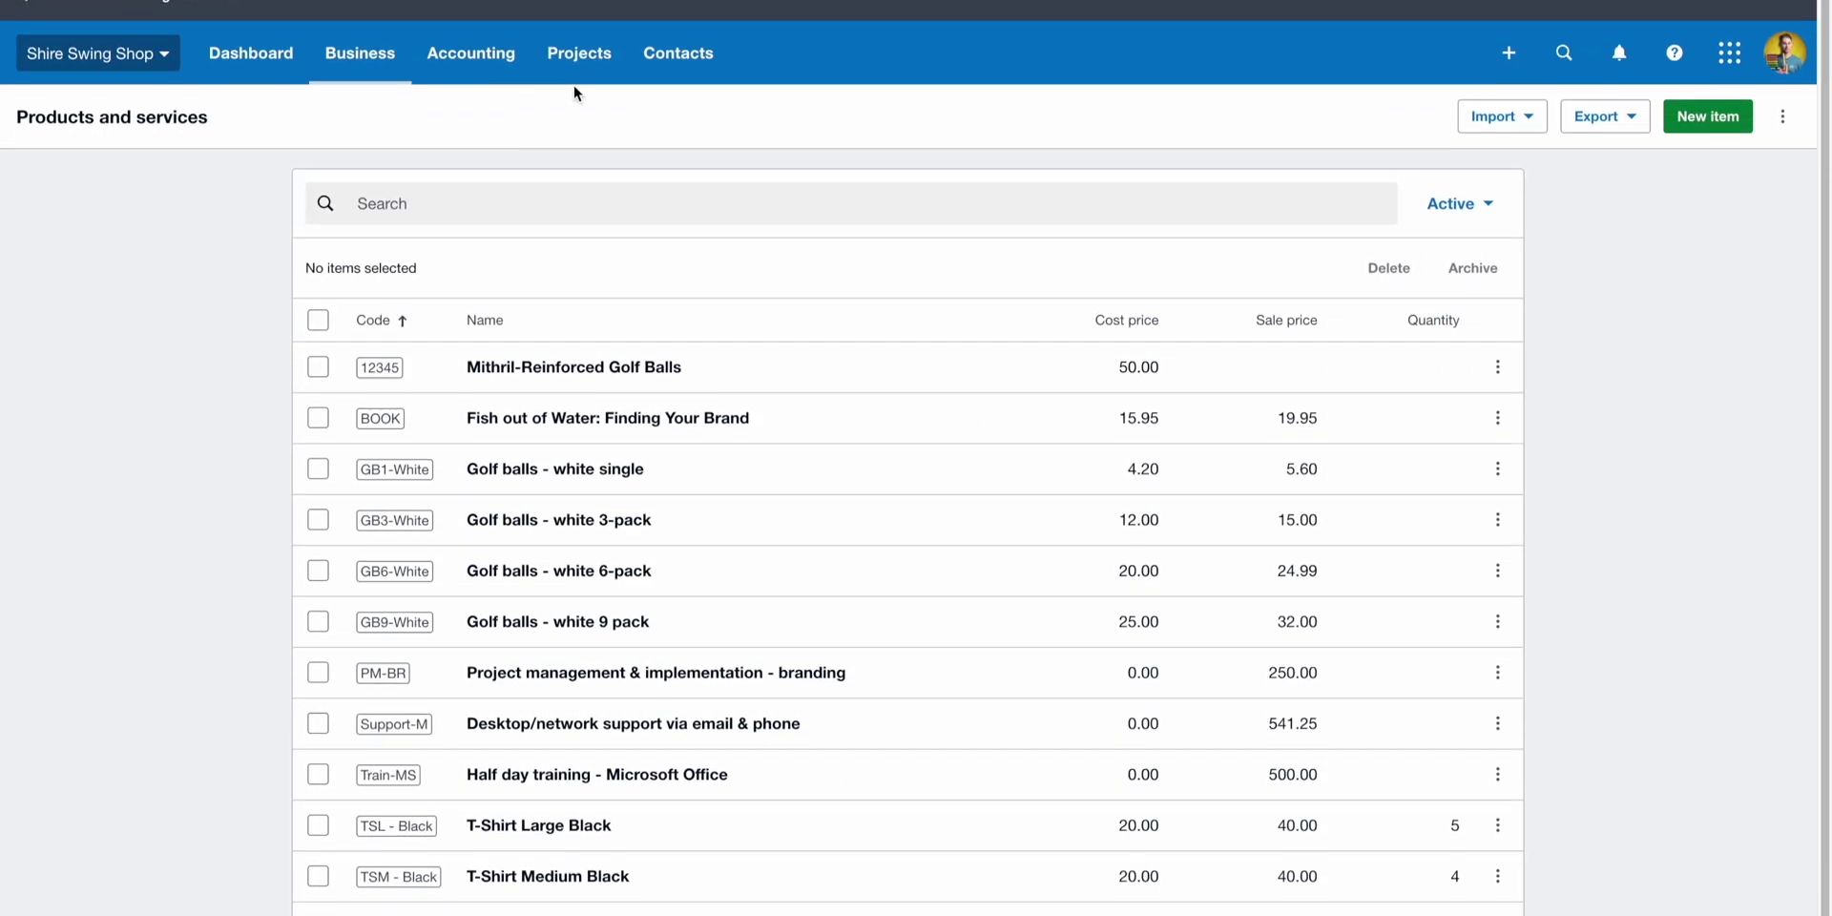
{"action": "left_click", "coordinate": [501, 38]}
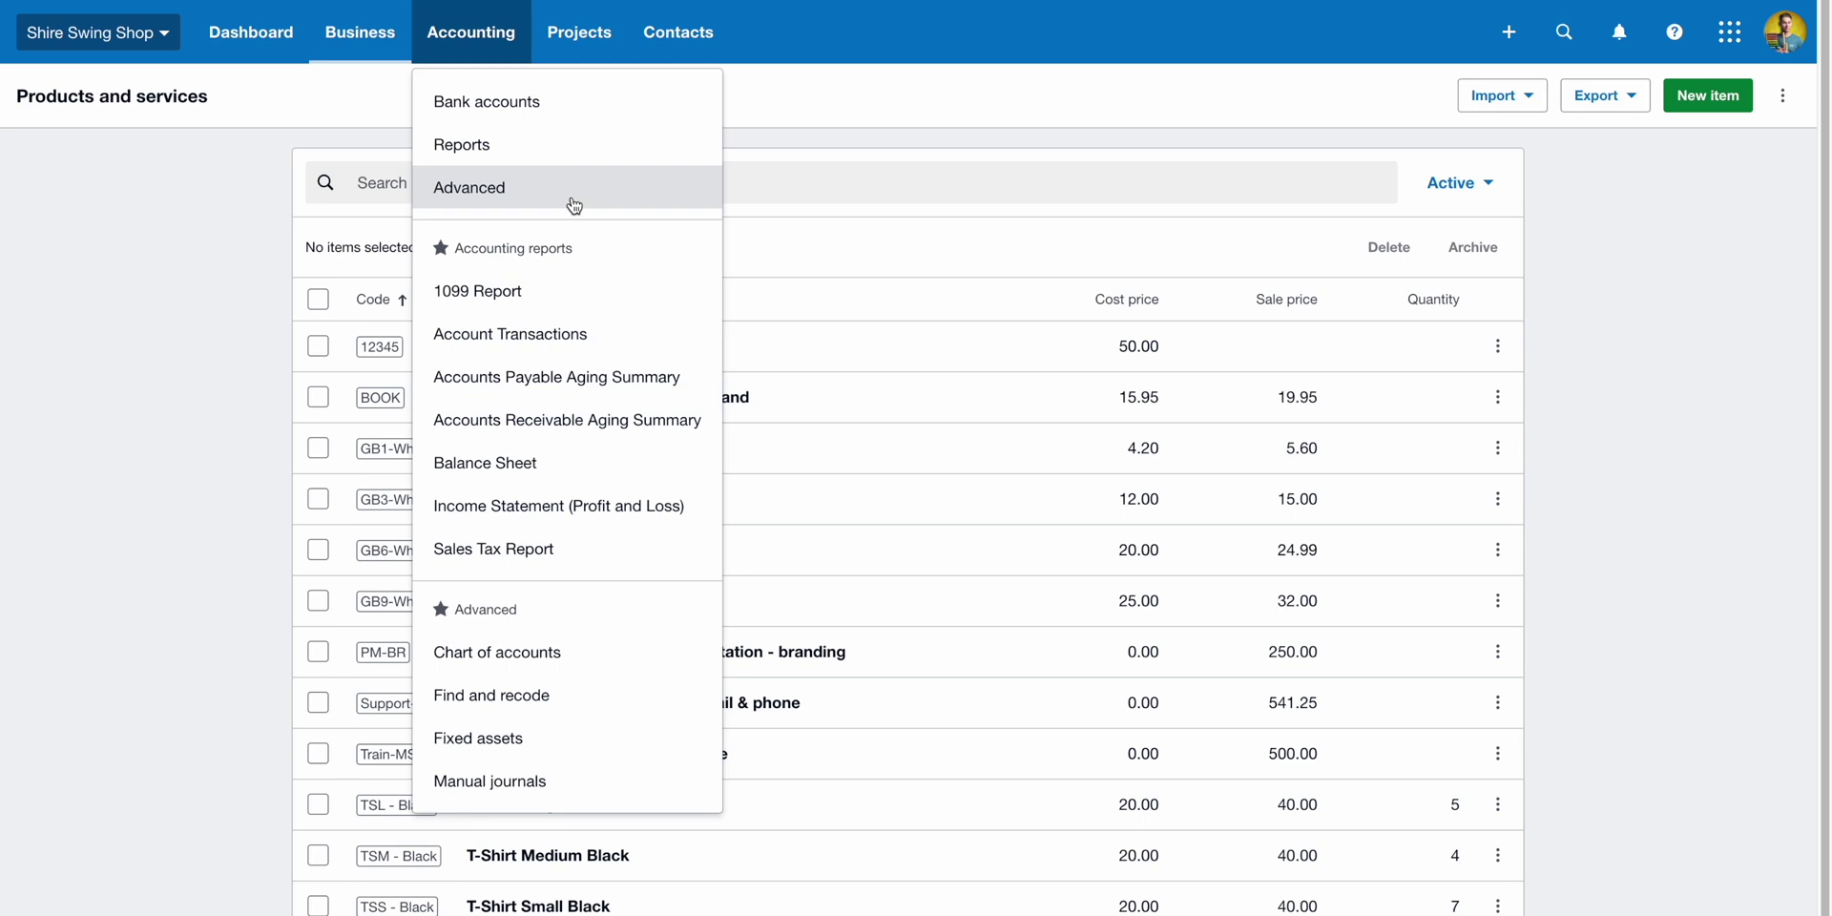
{"action": "left_click", "coordinate": [587, 114]}
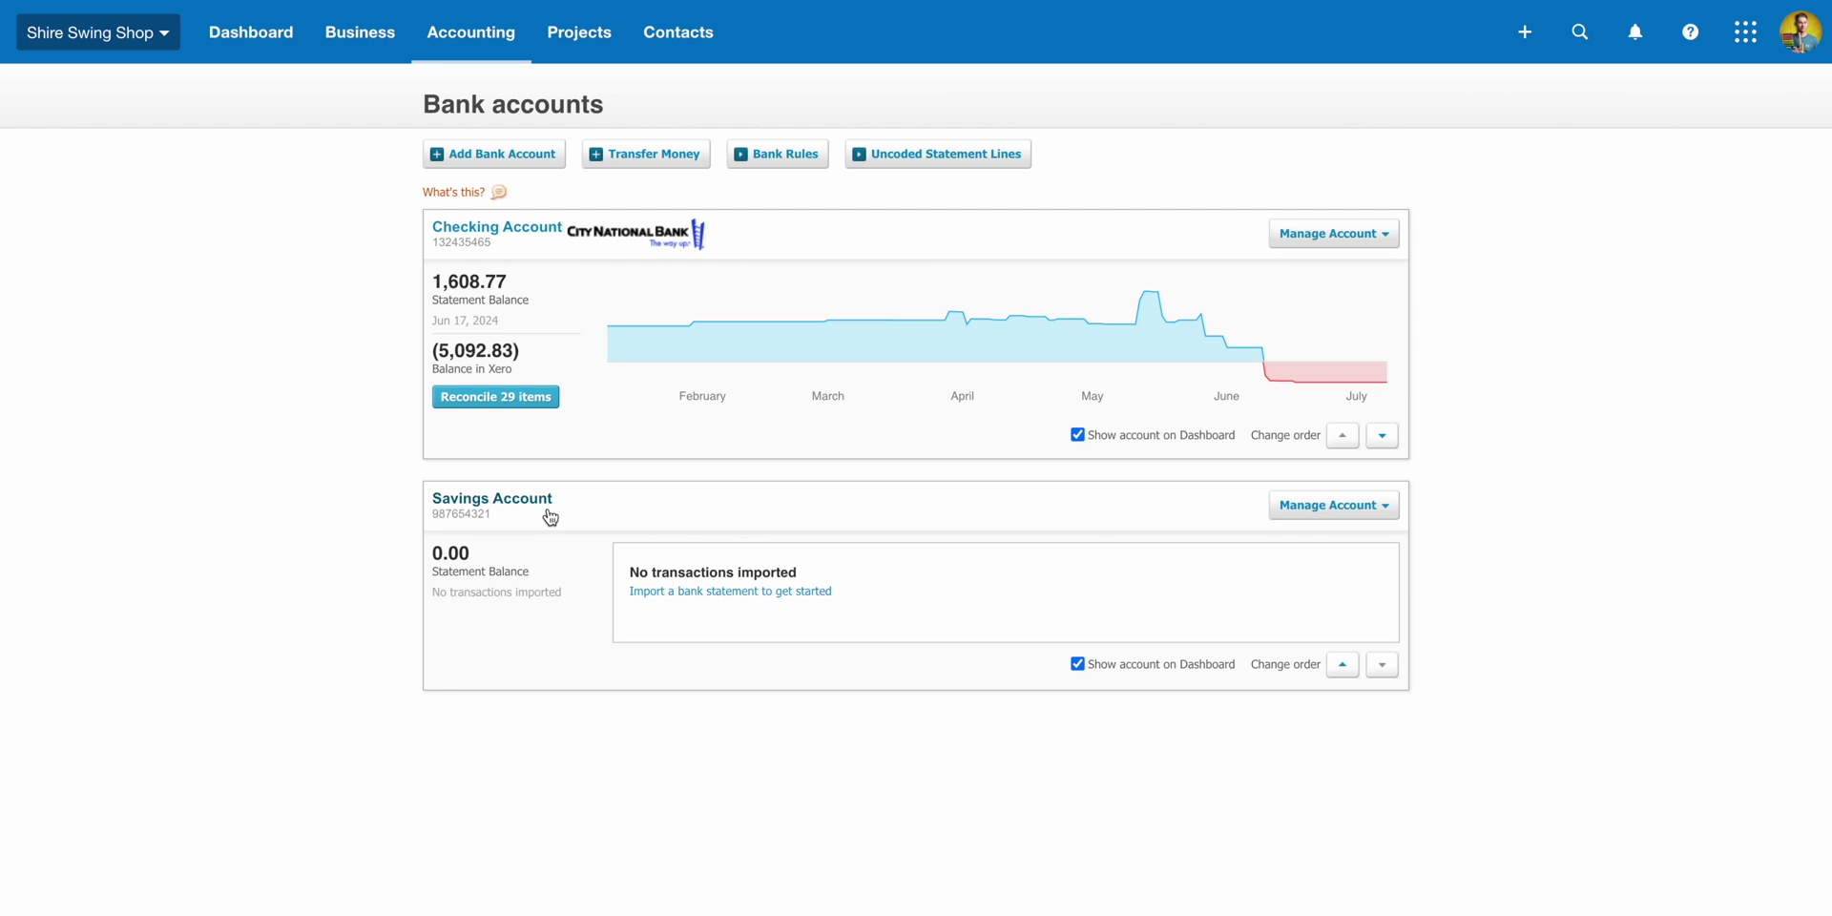
{"action": "left_click", "coordinate": [551, 170]}
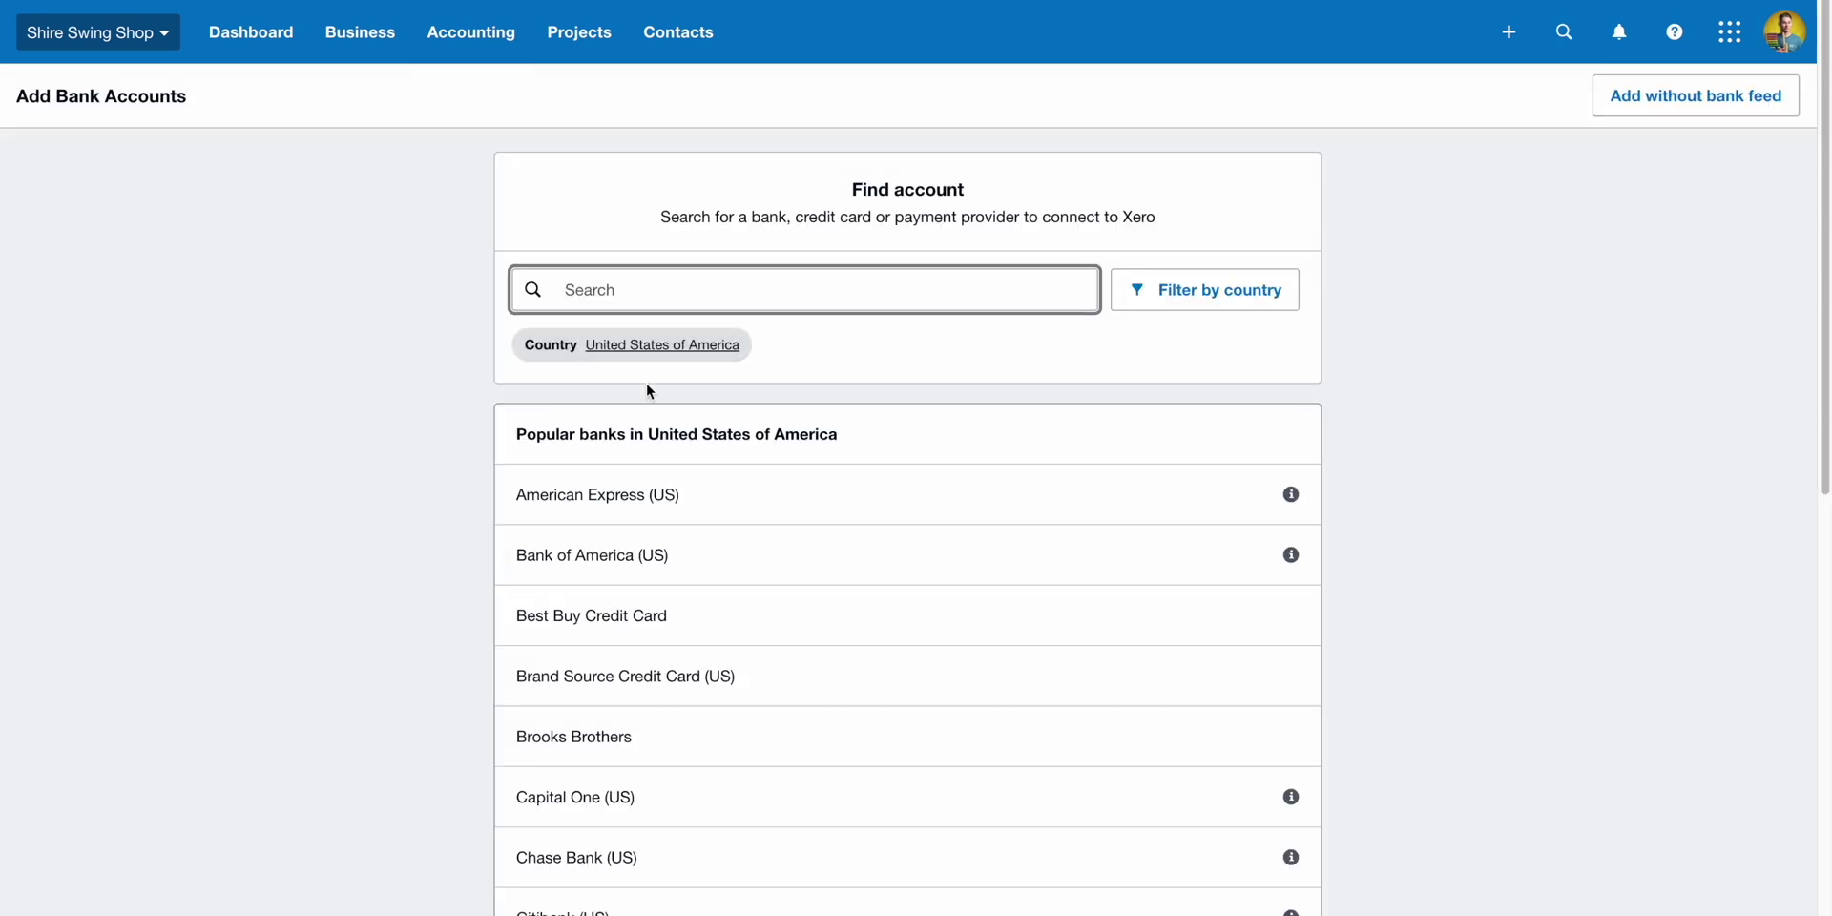
{"action": "left_click", "coordinate": [718, 511]}
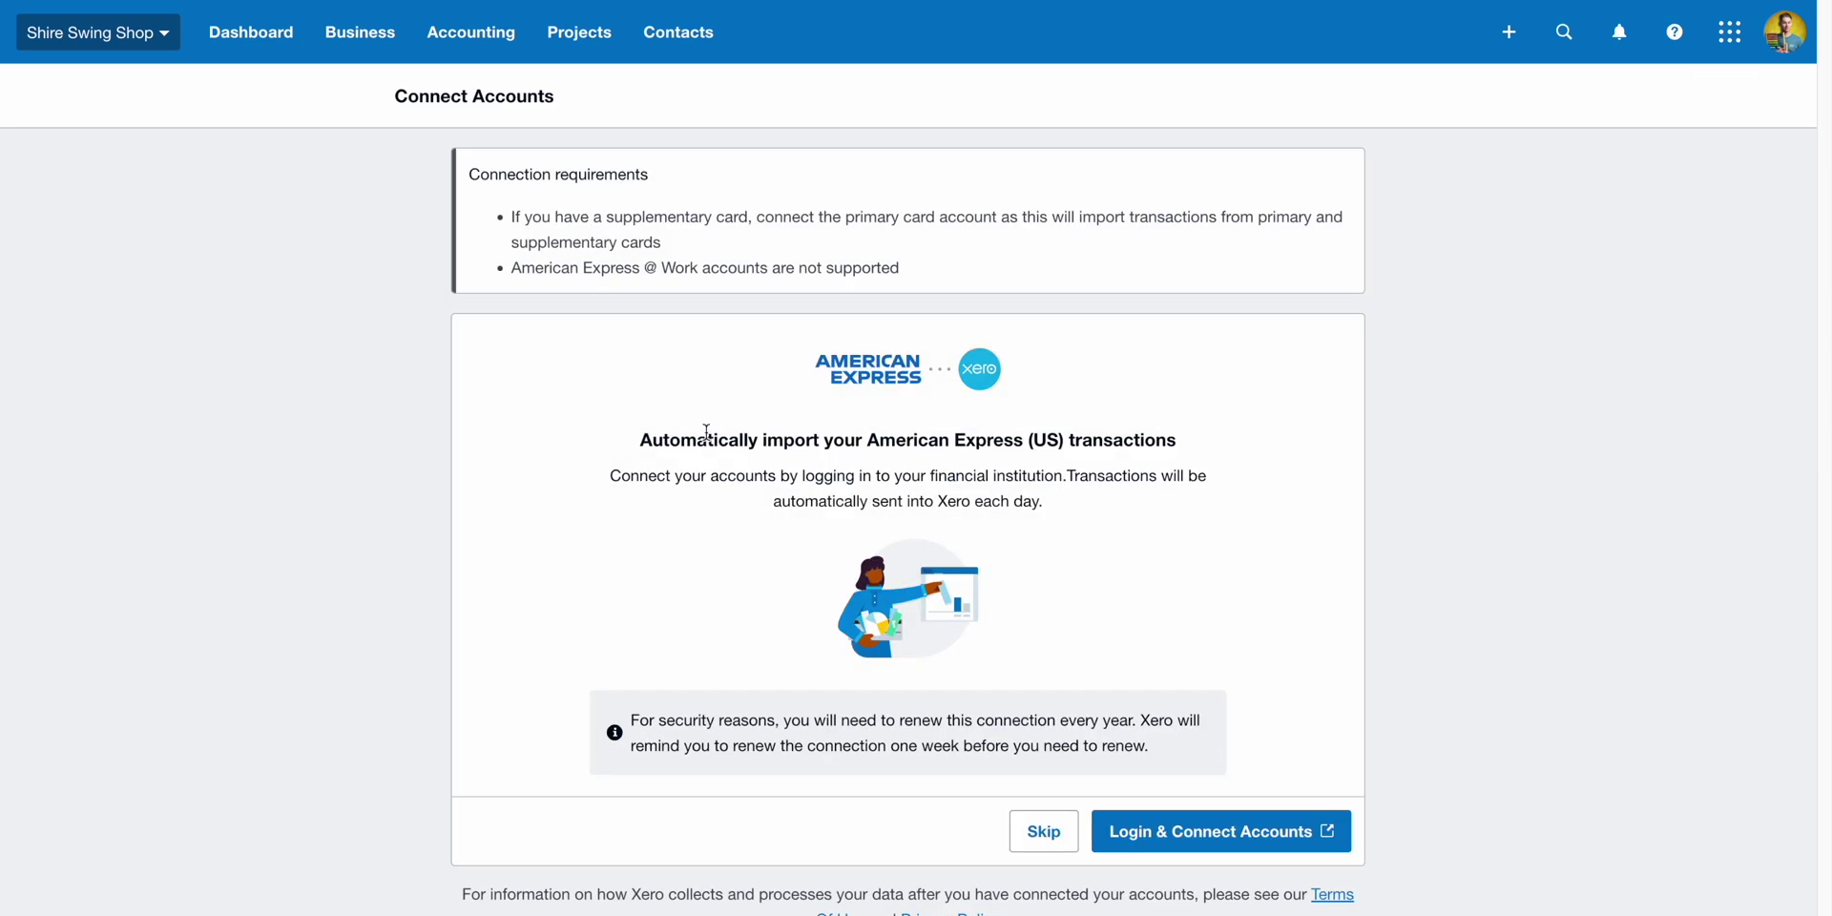
{"action": "left_click", "coordinate": [501, 59]}
{"action": "left_click", "coordinate": [550, 105]}
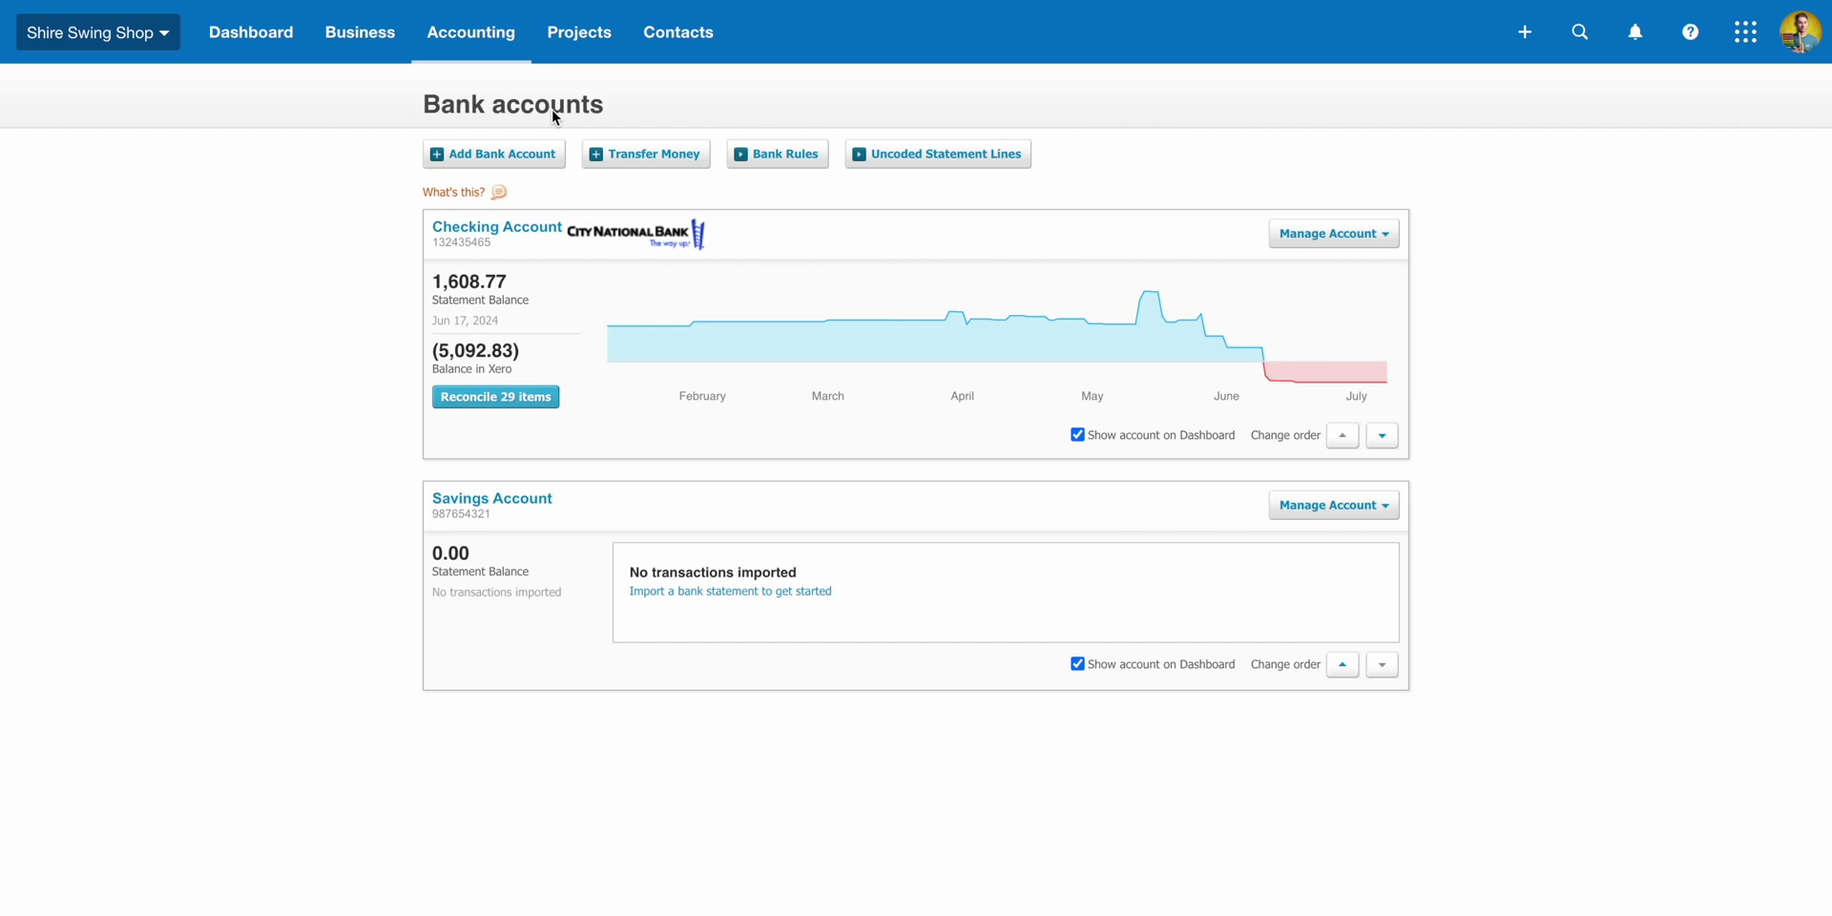
{"action": "left_click", "coordinate": [537, 408]}
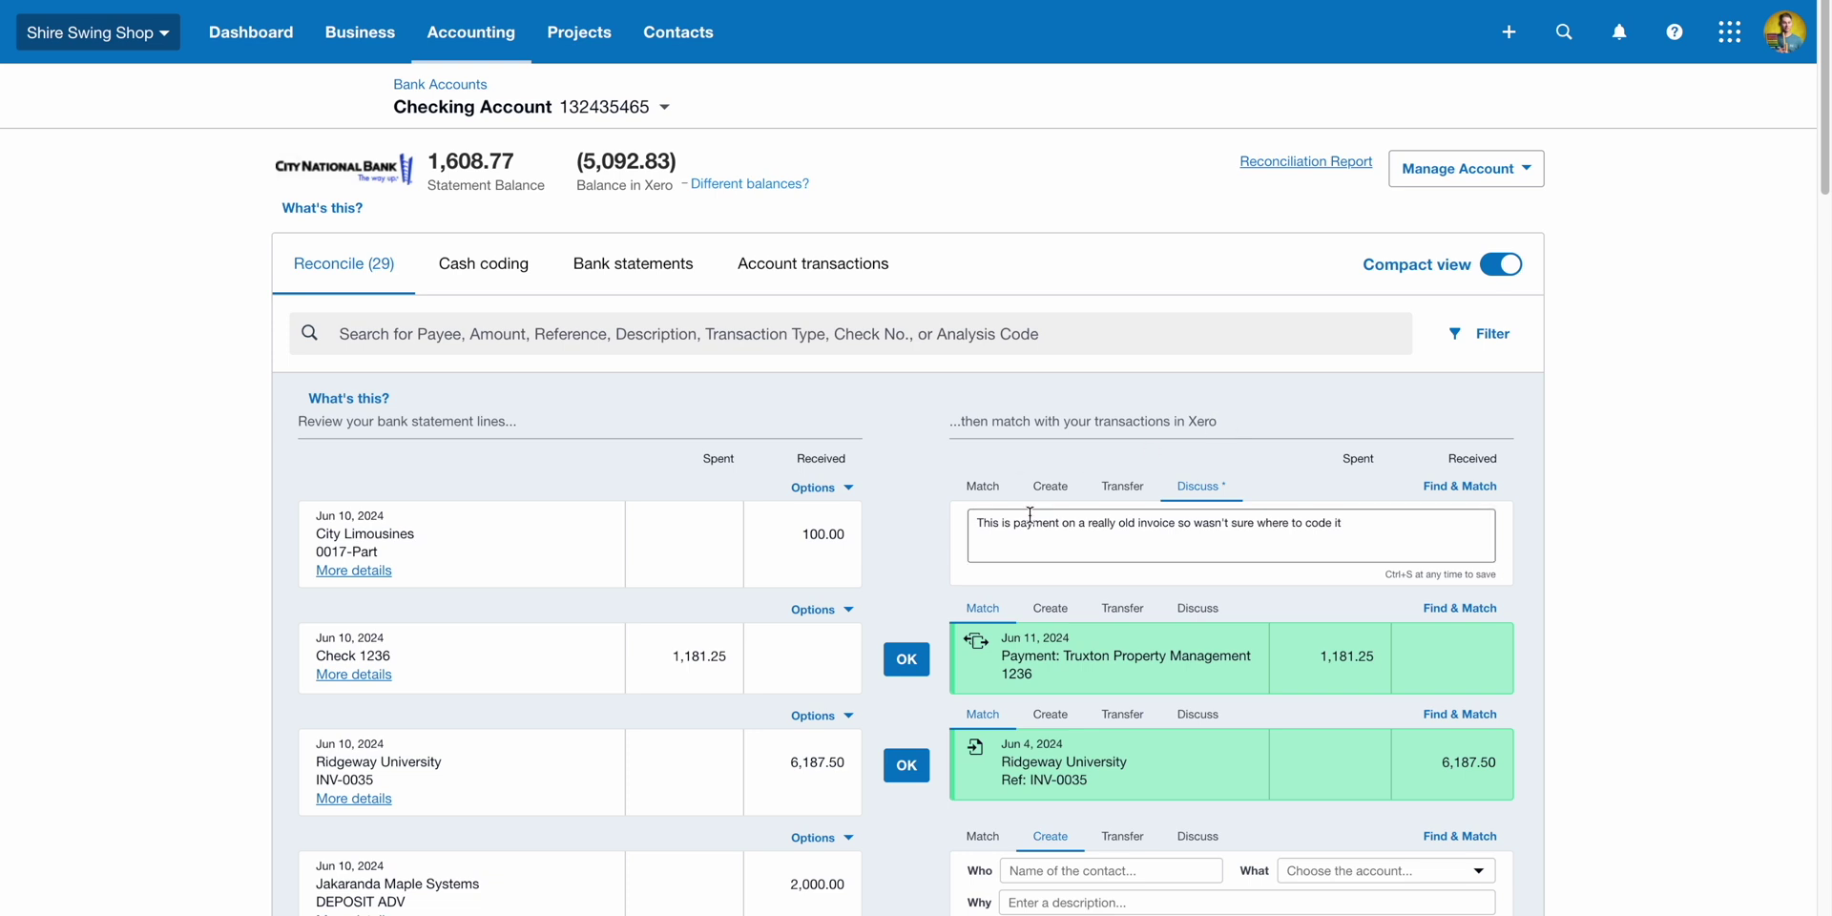
- Accept matches for Check 1236 and Ridgeway University; code Jakaranda deposit to Frodo's Fairway, 400 - Sales, 'Advance on clubs'
{"action": "left_click", "coordinate": [906, 658]}
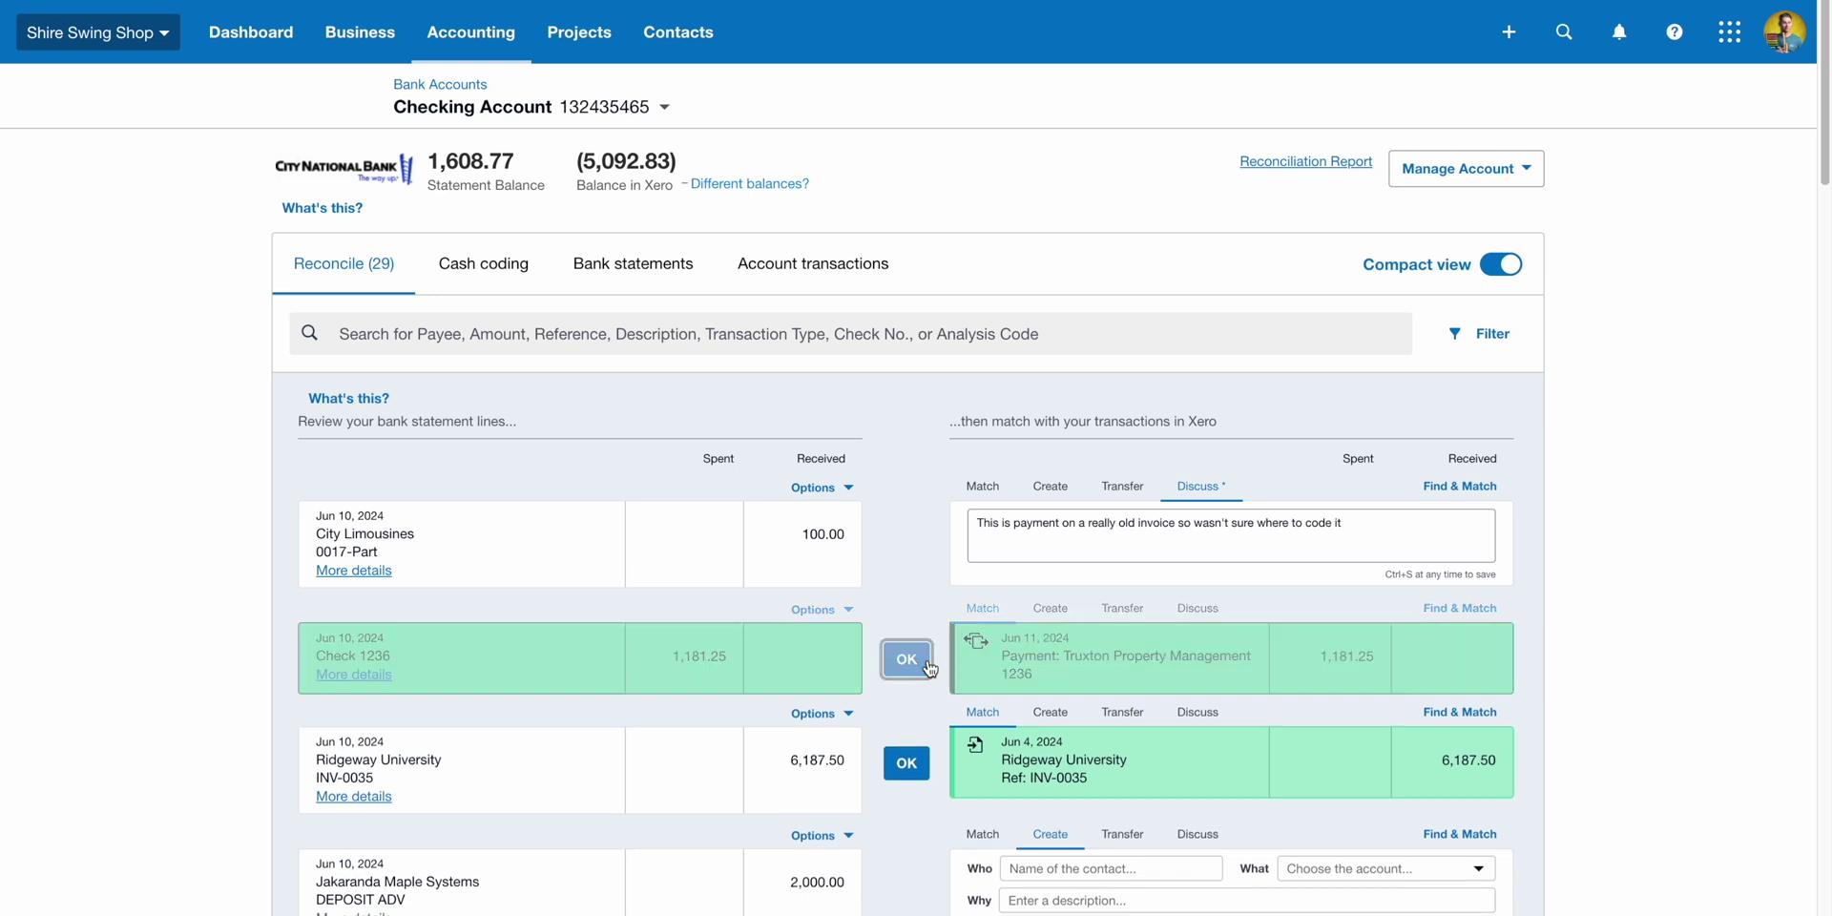
{"action": "left_click", "coordinate": [907, 658]}
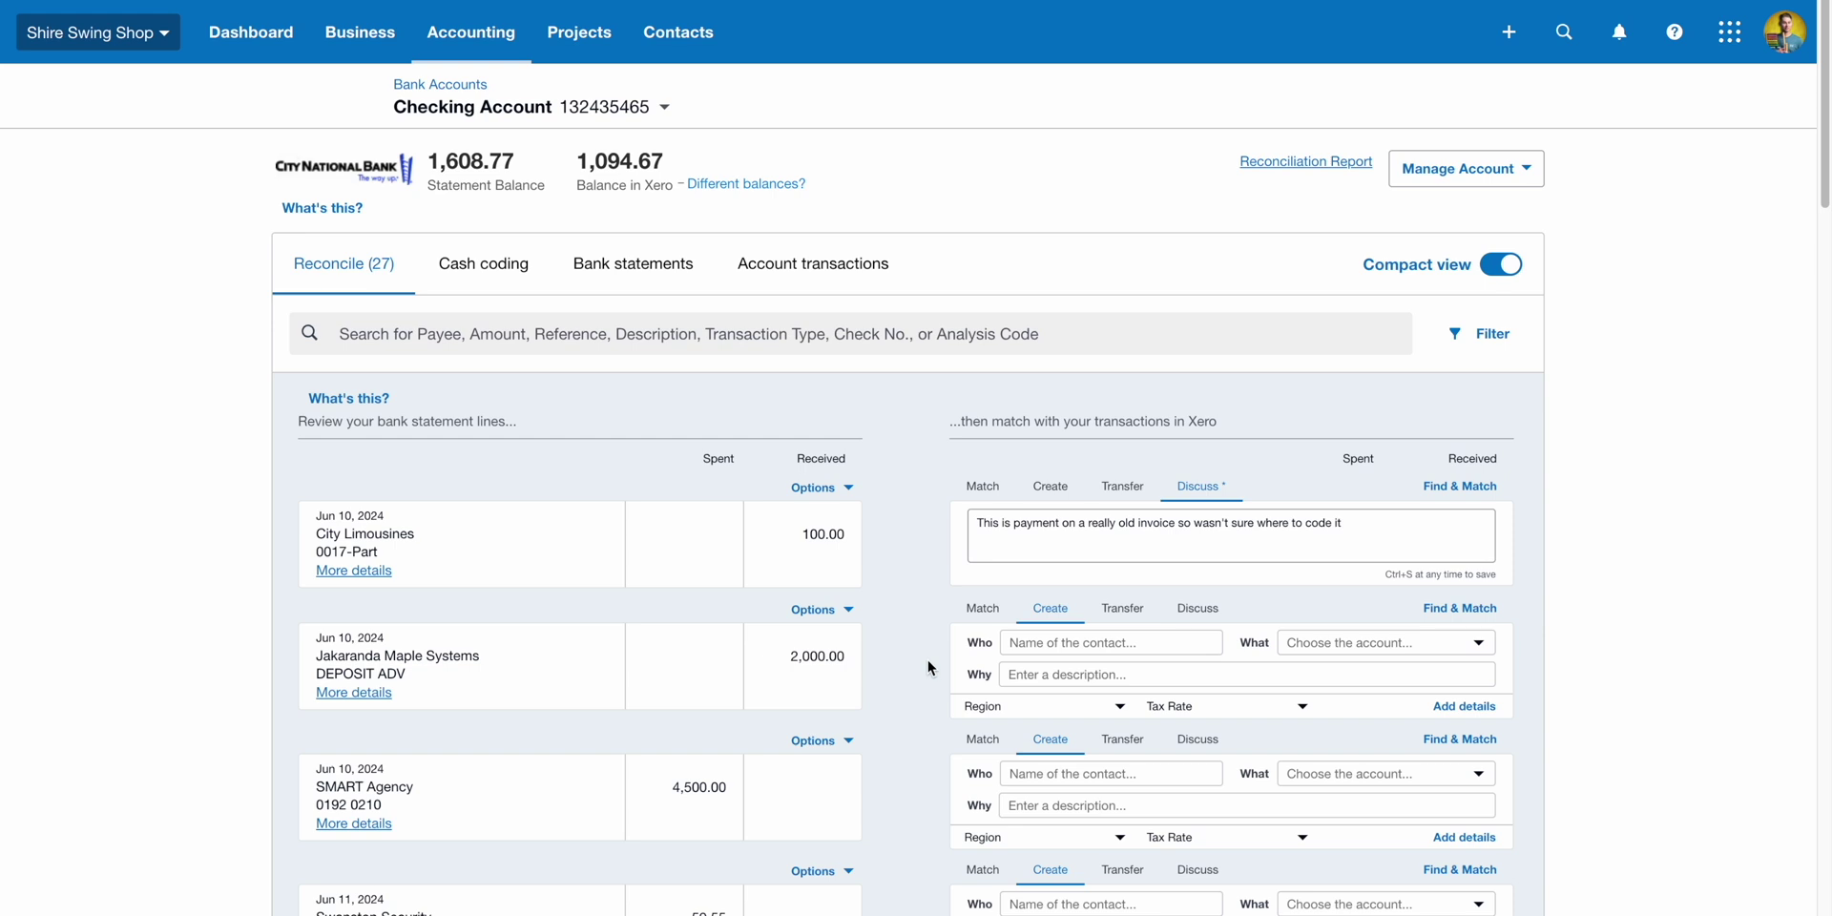
{"action": "left_click", "coordinate": [1040, 642]}
{"action": "type", "text": "Frodo's Fairway"}
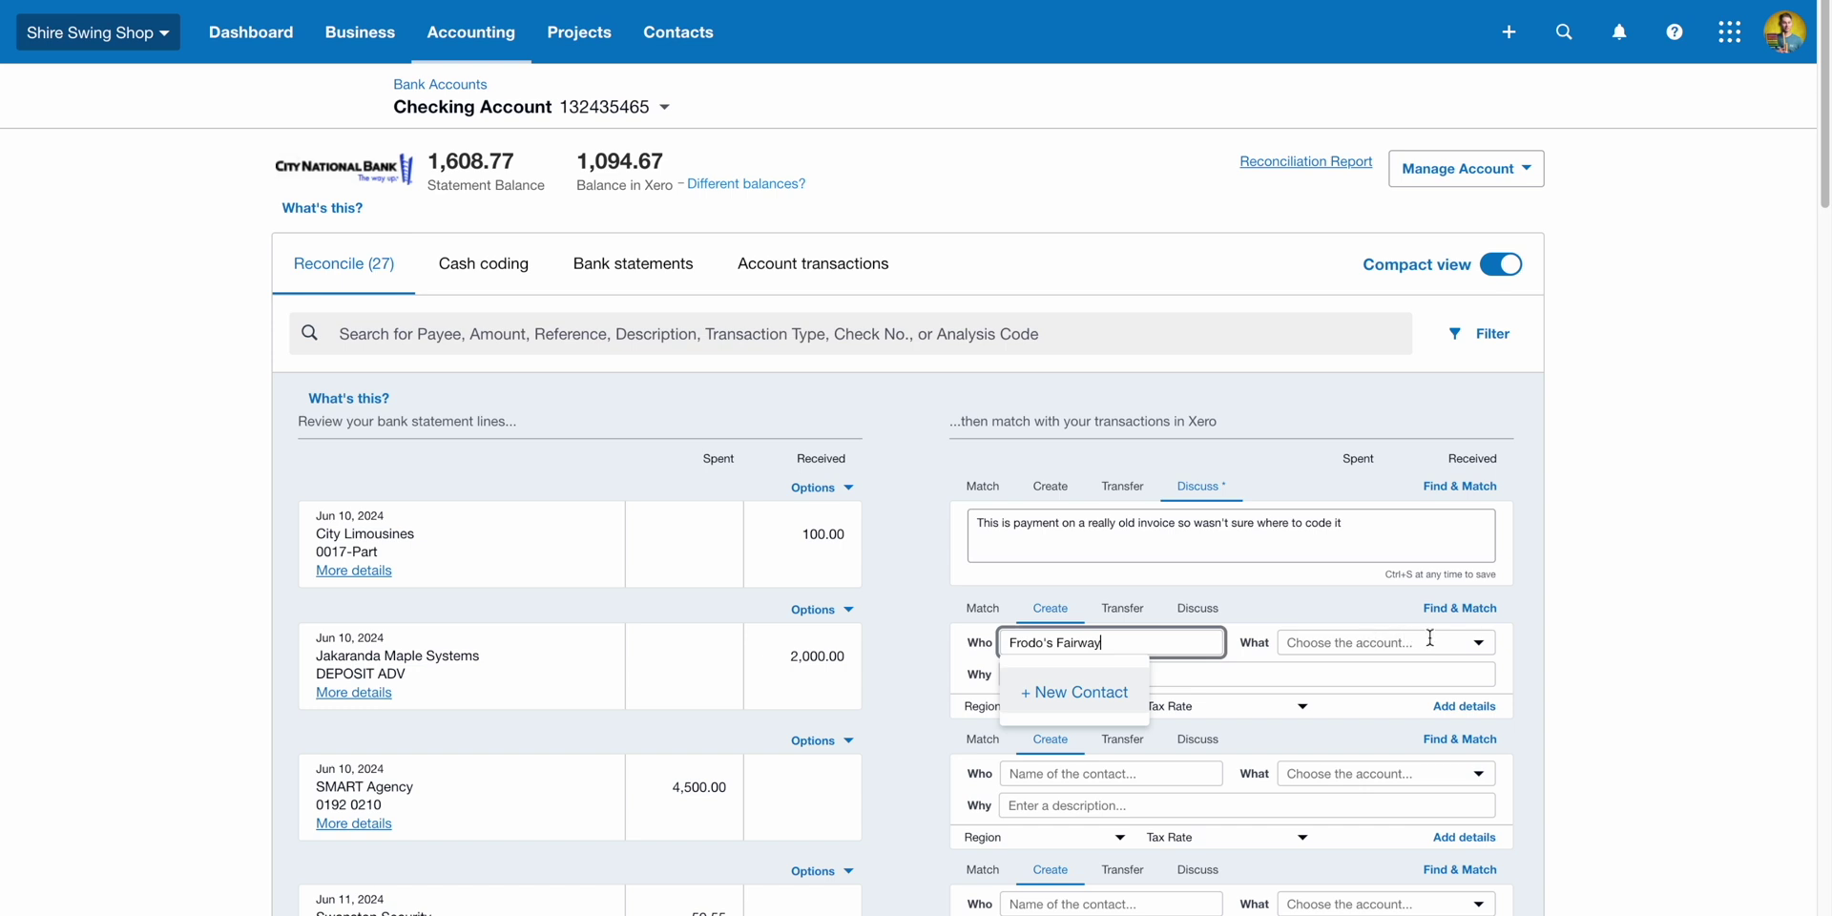
{"action": "left_click", "coordinate": [1482, 647]}
{"action": "left_click_drag", "start_coordinate": [1543, 665], "coordinate": [1546, 888]}
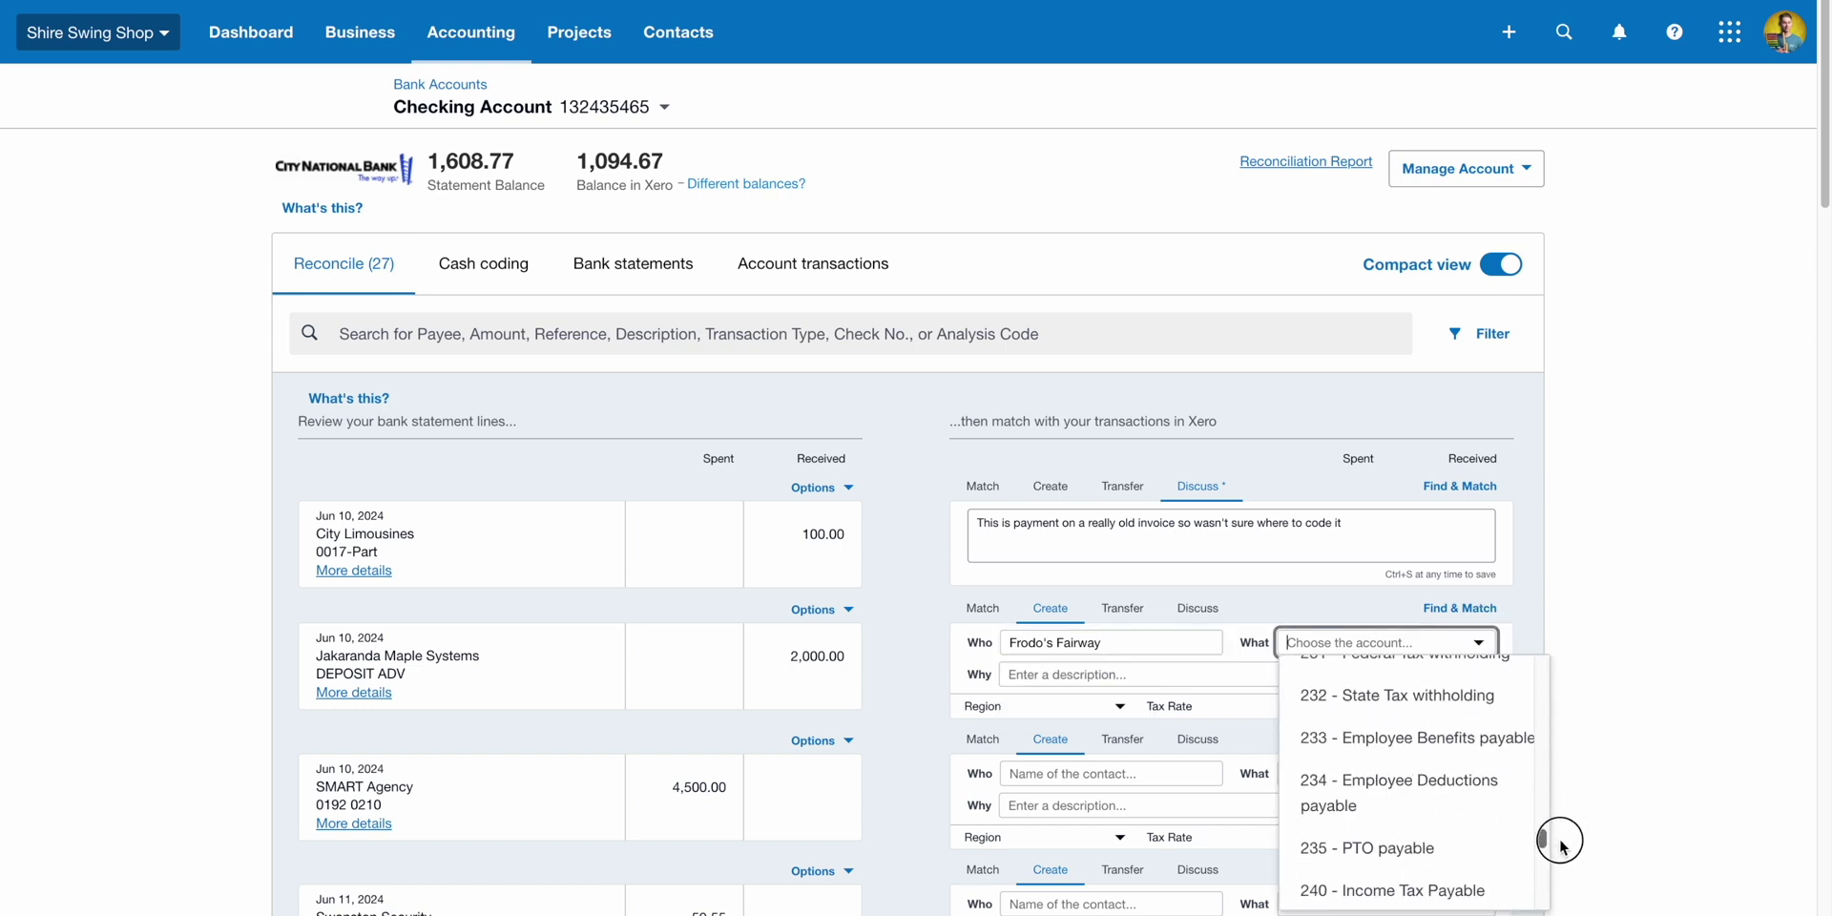
{"action": "left_click", "coordinate": [1463, 809]}
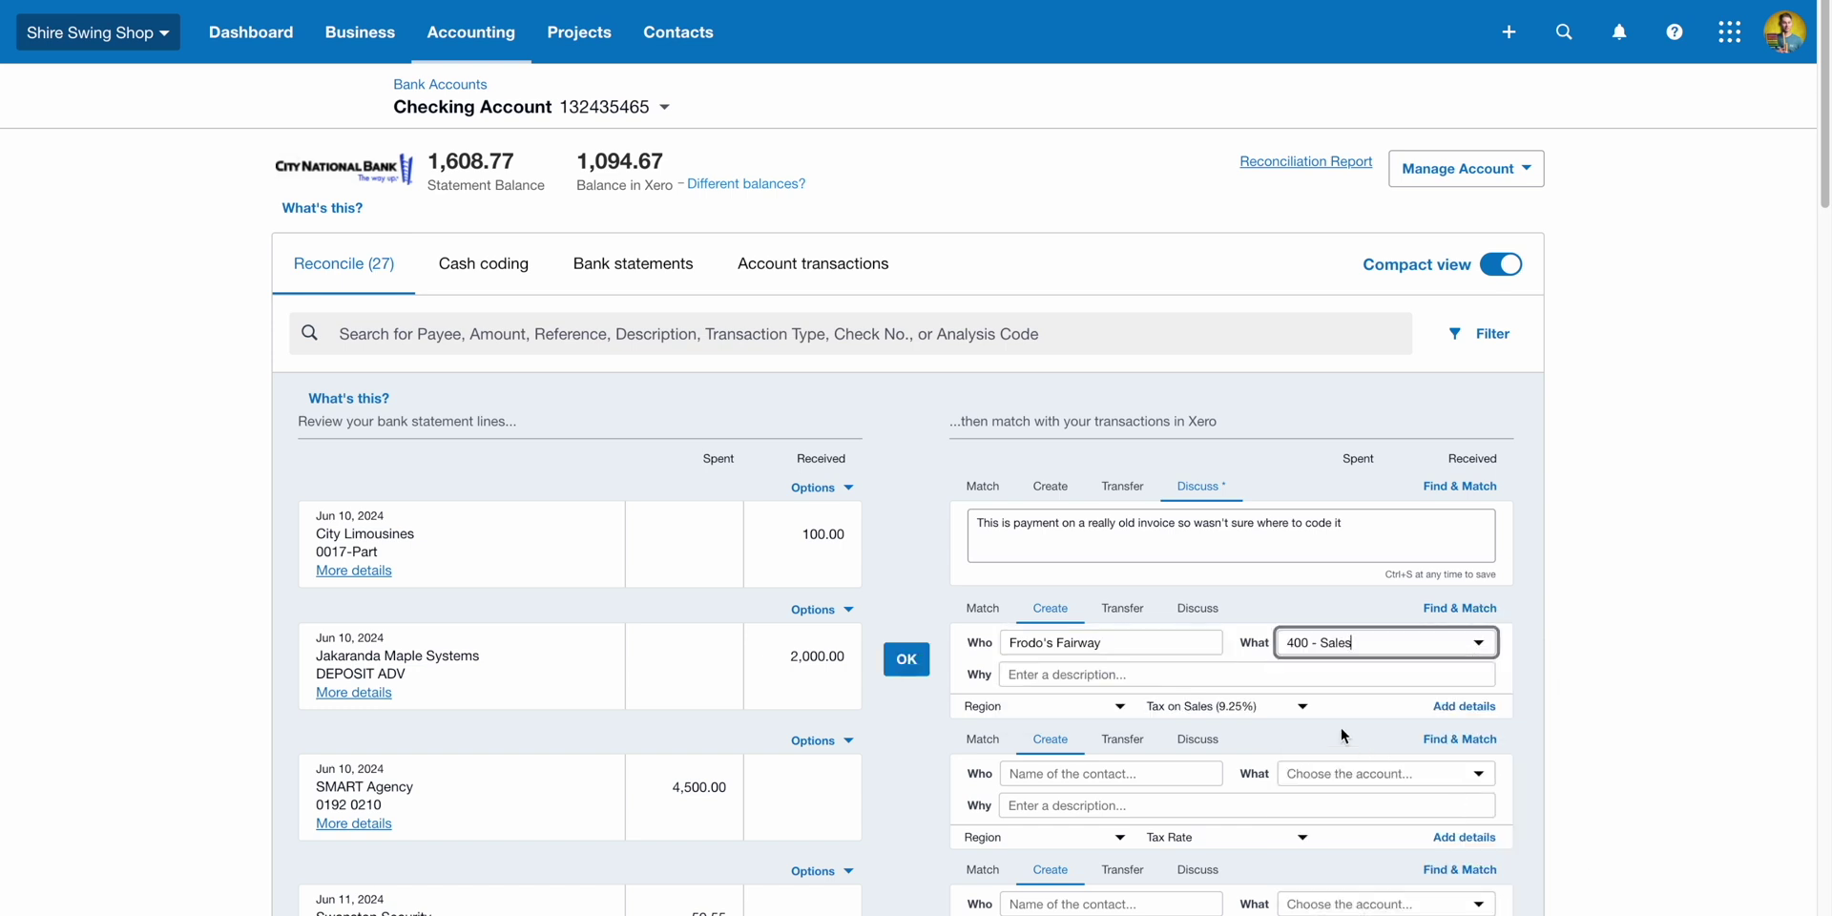
{"action": "left_click", "coordinate": [1271, 674]}
{"action": "type", "text": "Advance on clubs"}
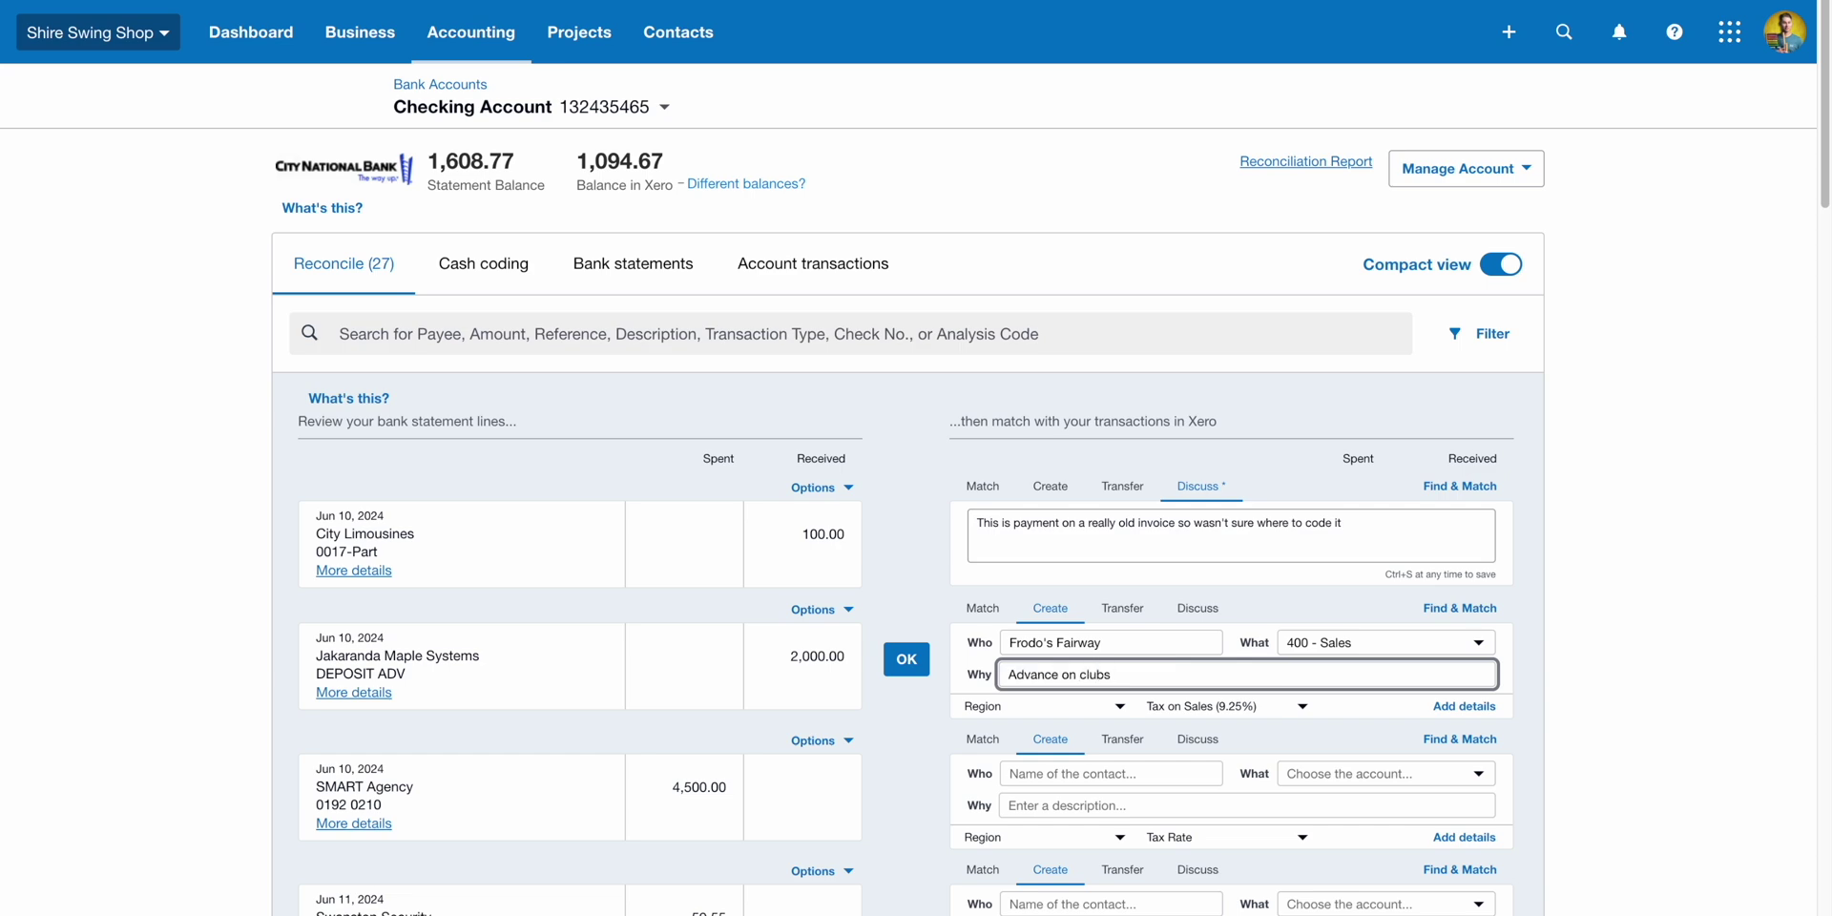
- Add reference INV 56789 to the Frodo's Fairway payment, save it and reconcile the line
{"action": "left_click", "coordinate": [1464, 706]}
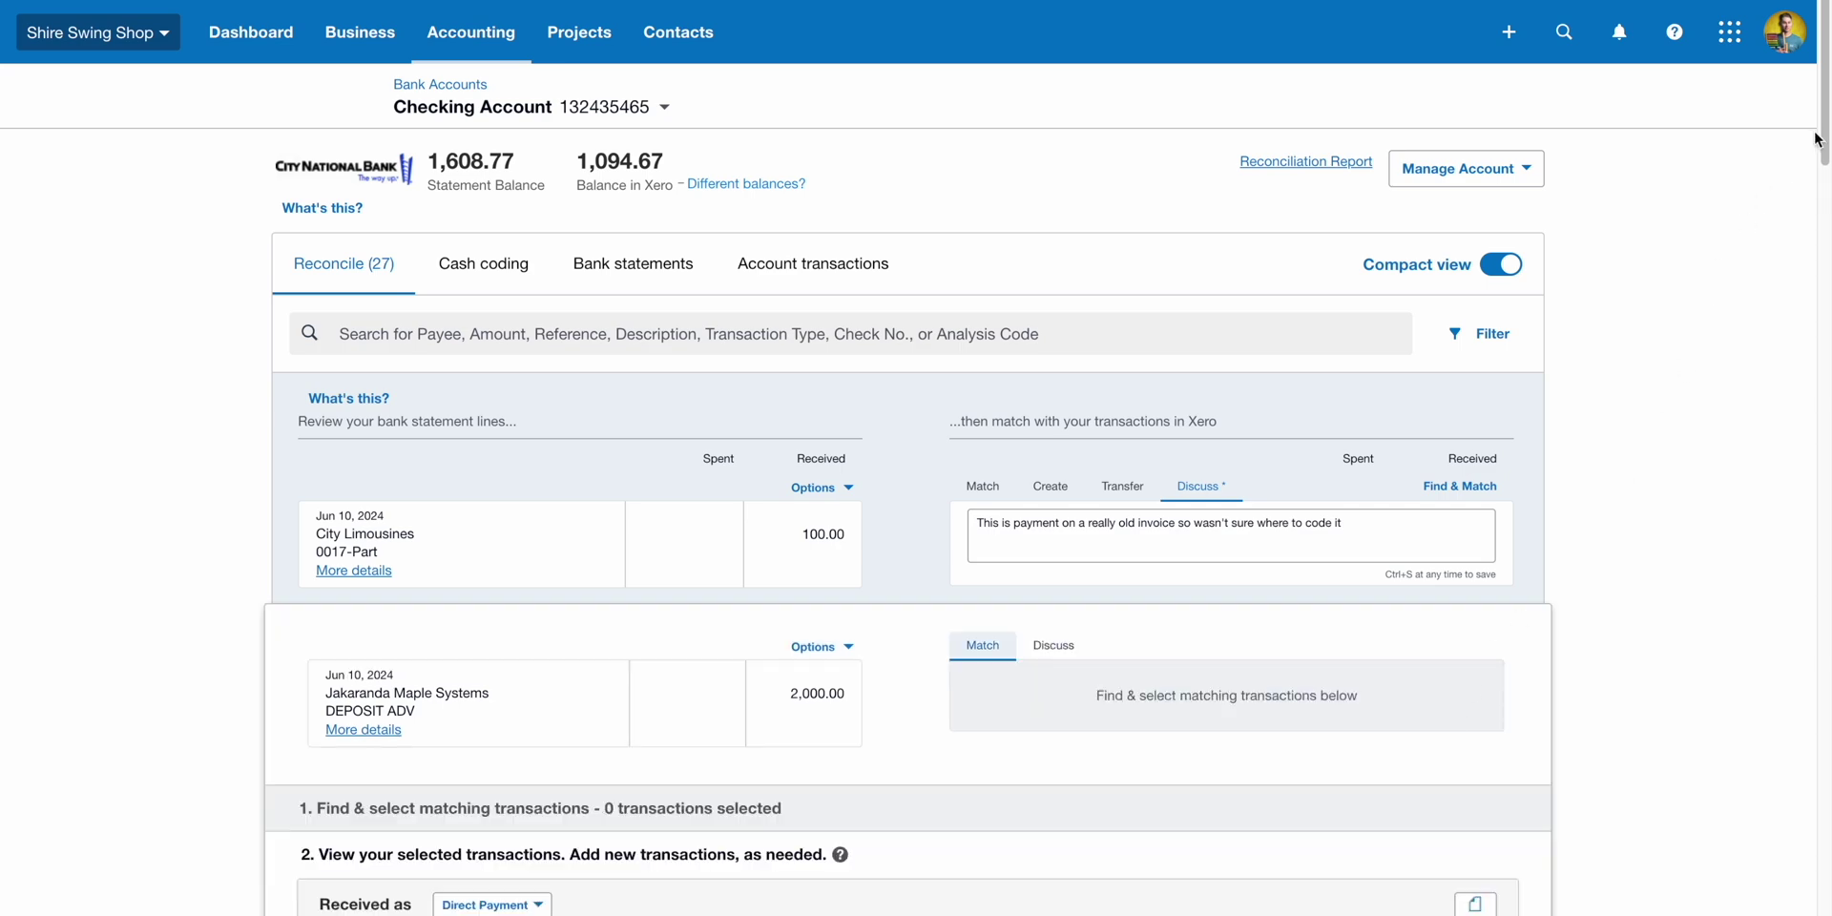
{"action": "left_click_drag", "start_coordinate": [1816, 138], "coordinate": [1803, 267]}
{"action": "left_click", "coordinate": [804, 375]}
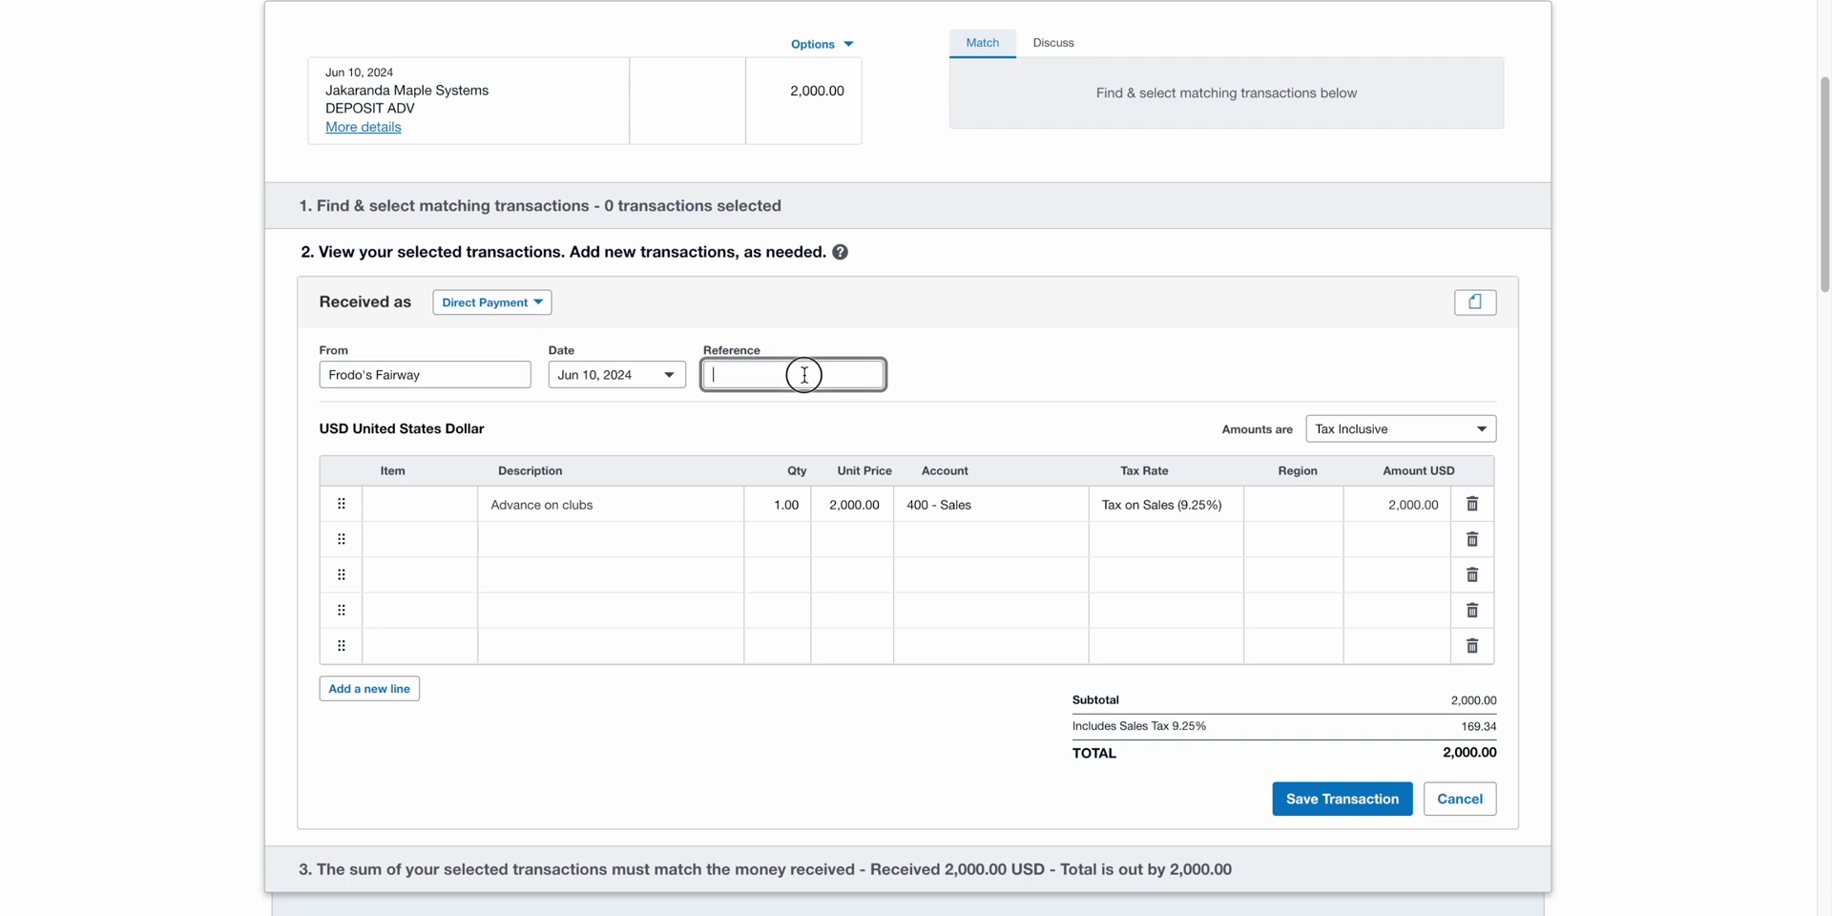
{"action": "type", "text": "INV 56789"}
{"action": "left_click", "coordinate": [1485, 317]}
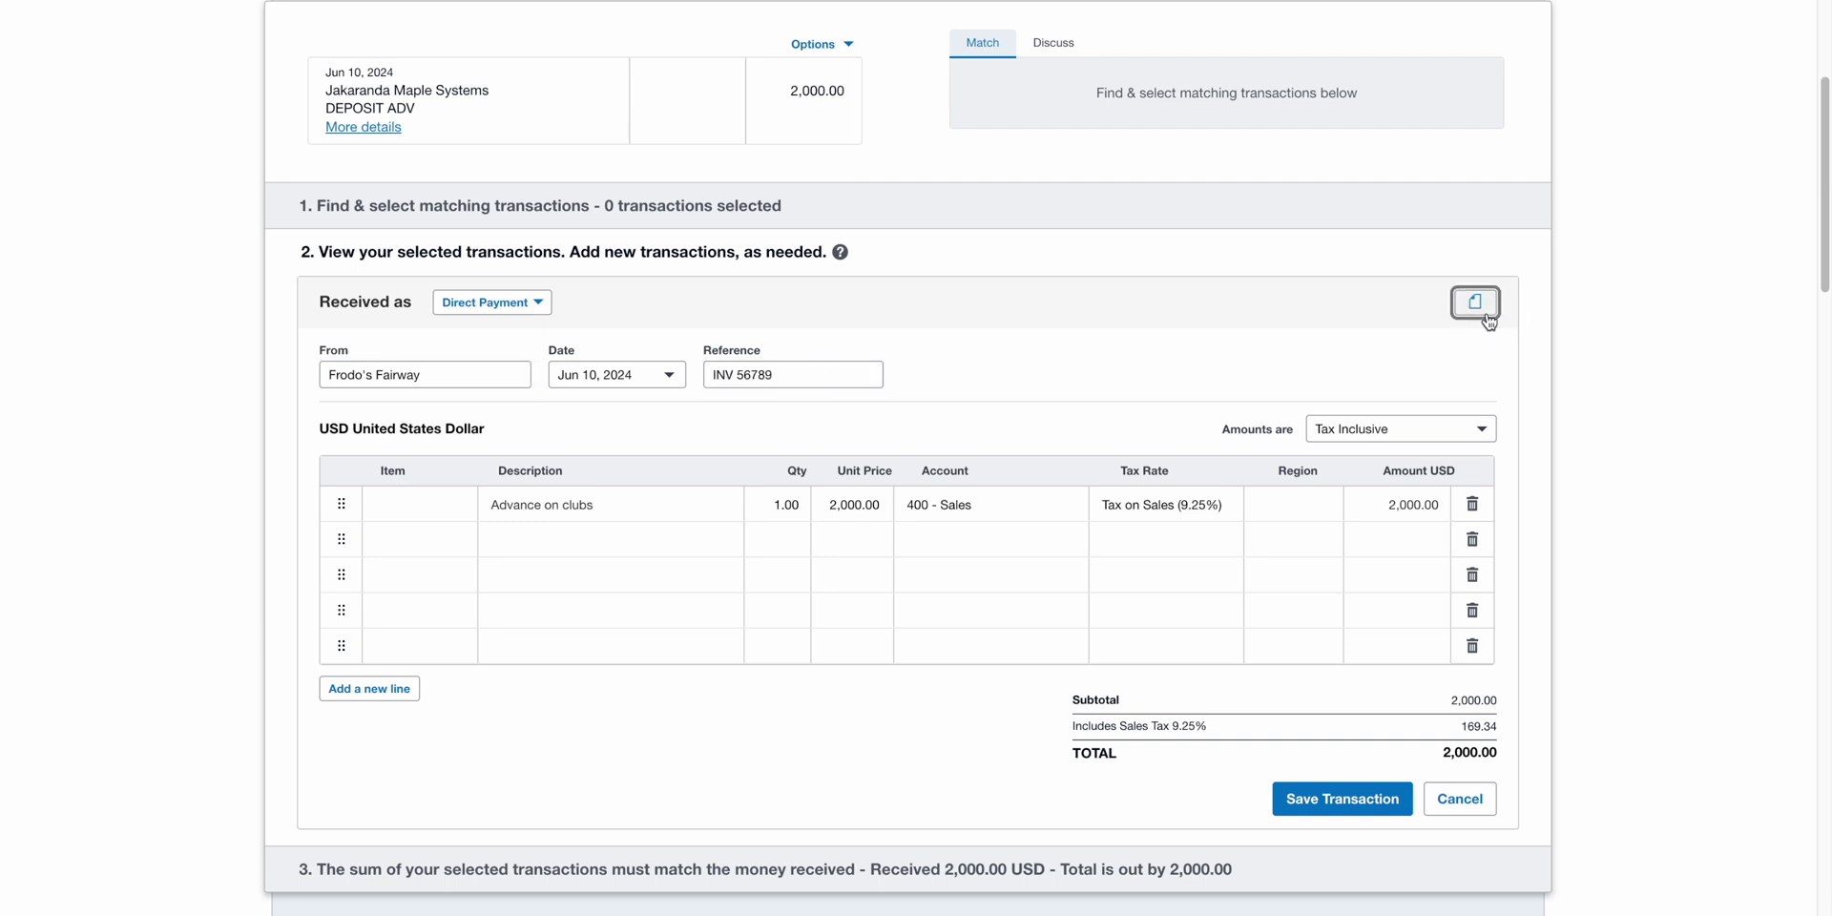
{"action": "left_click", "coordinate": [1386, 809]}
{"action": "left_click", "coordinate": [1378, 744]}
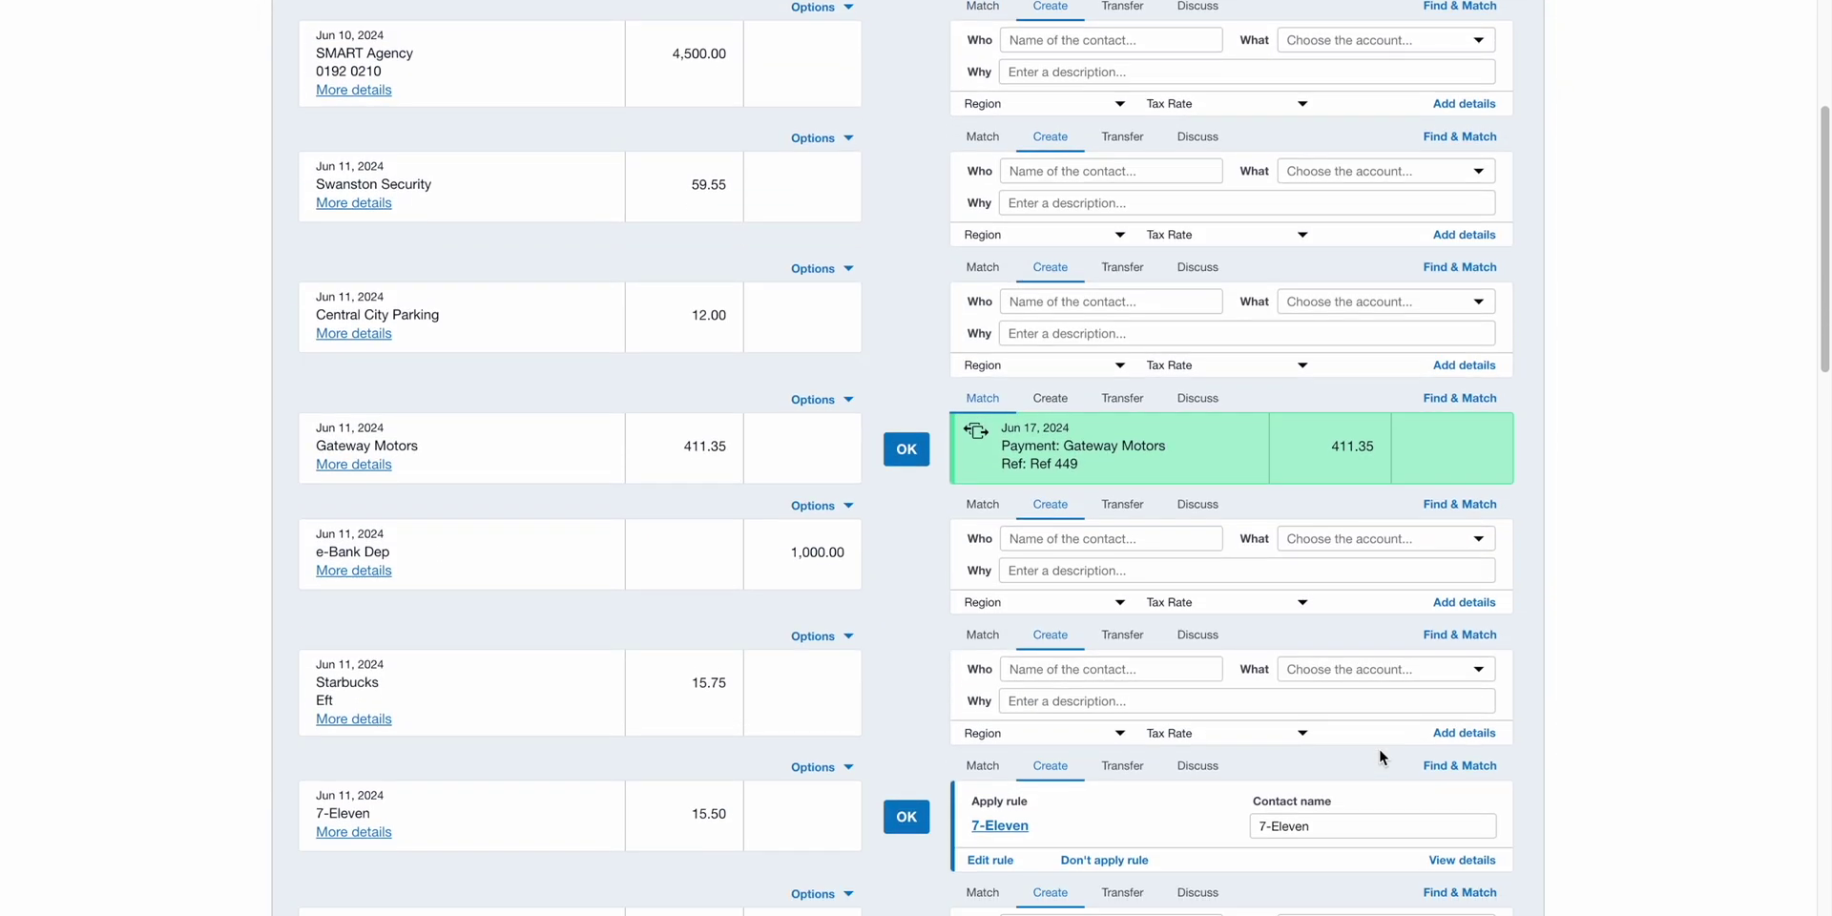
{"action": "left_click", "coordinate": [848, 270]}
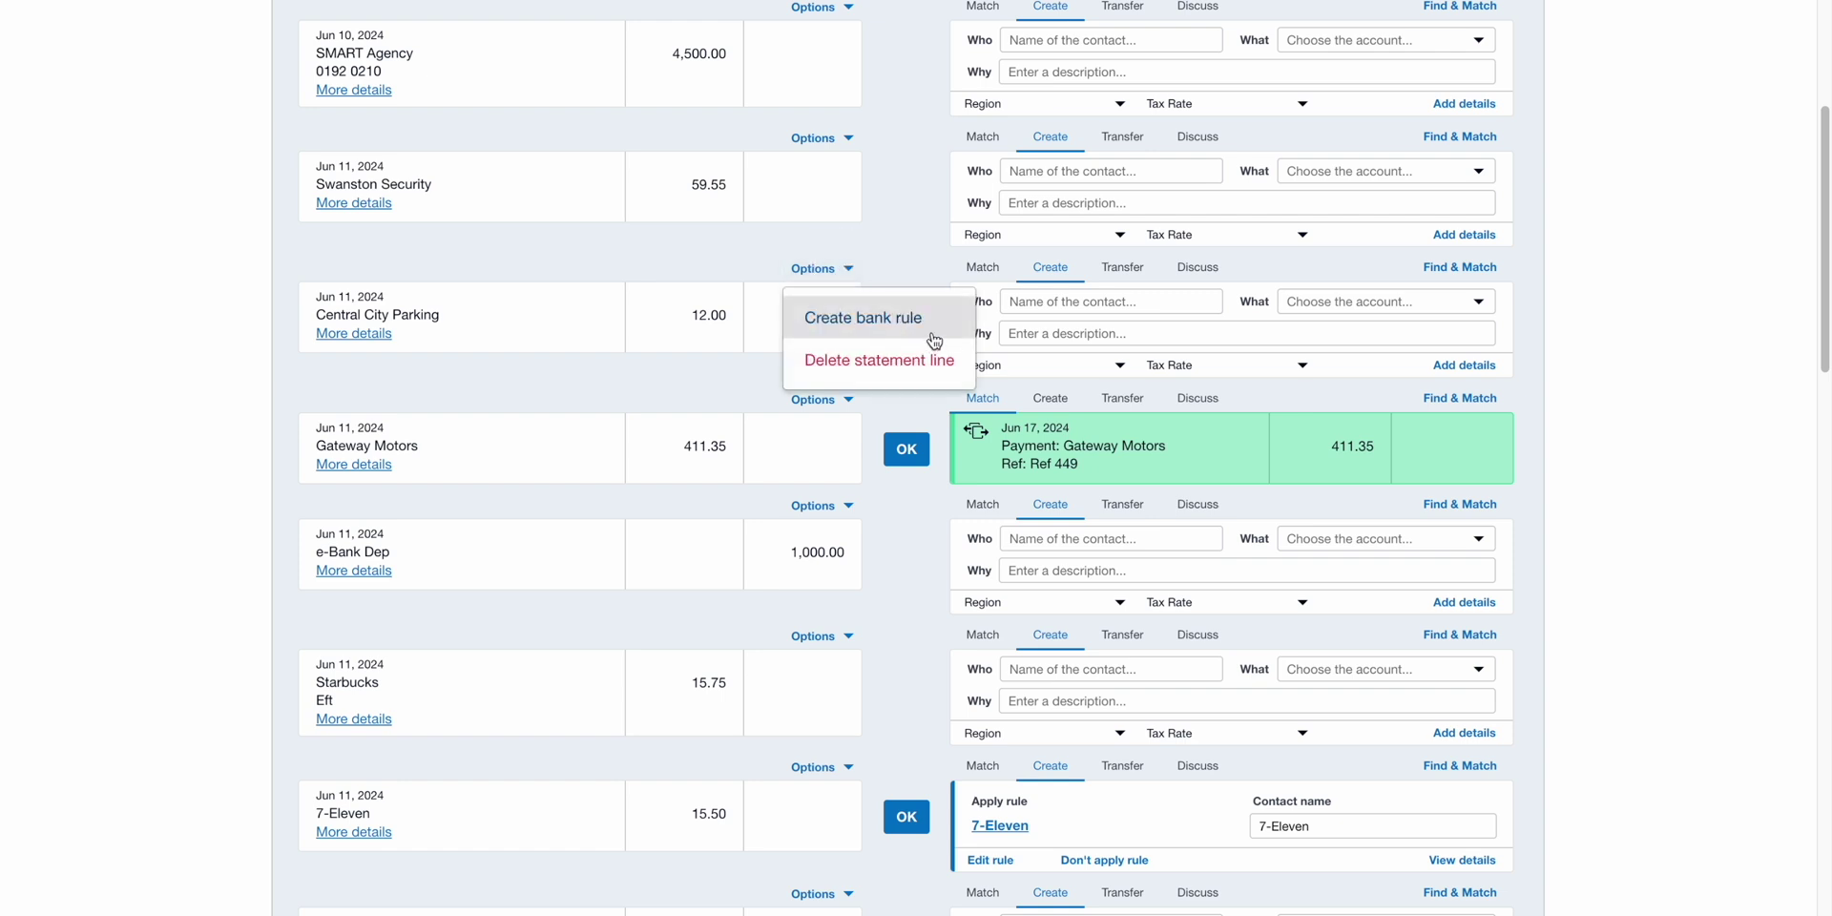
{"action": "left_click_drag", "start_coordinate": [1824, 239], "coordinate": [1824, 109]}
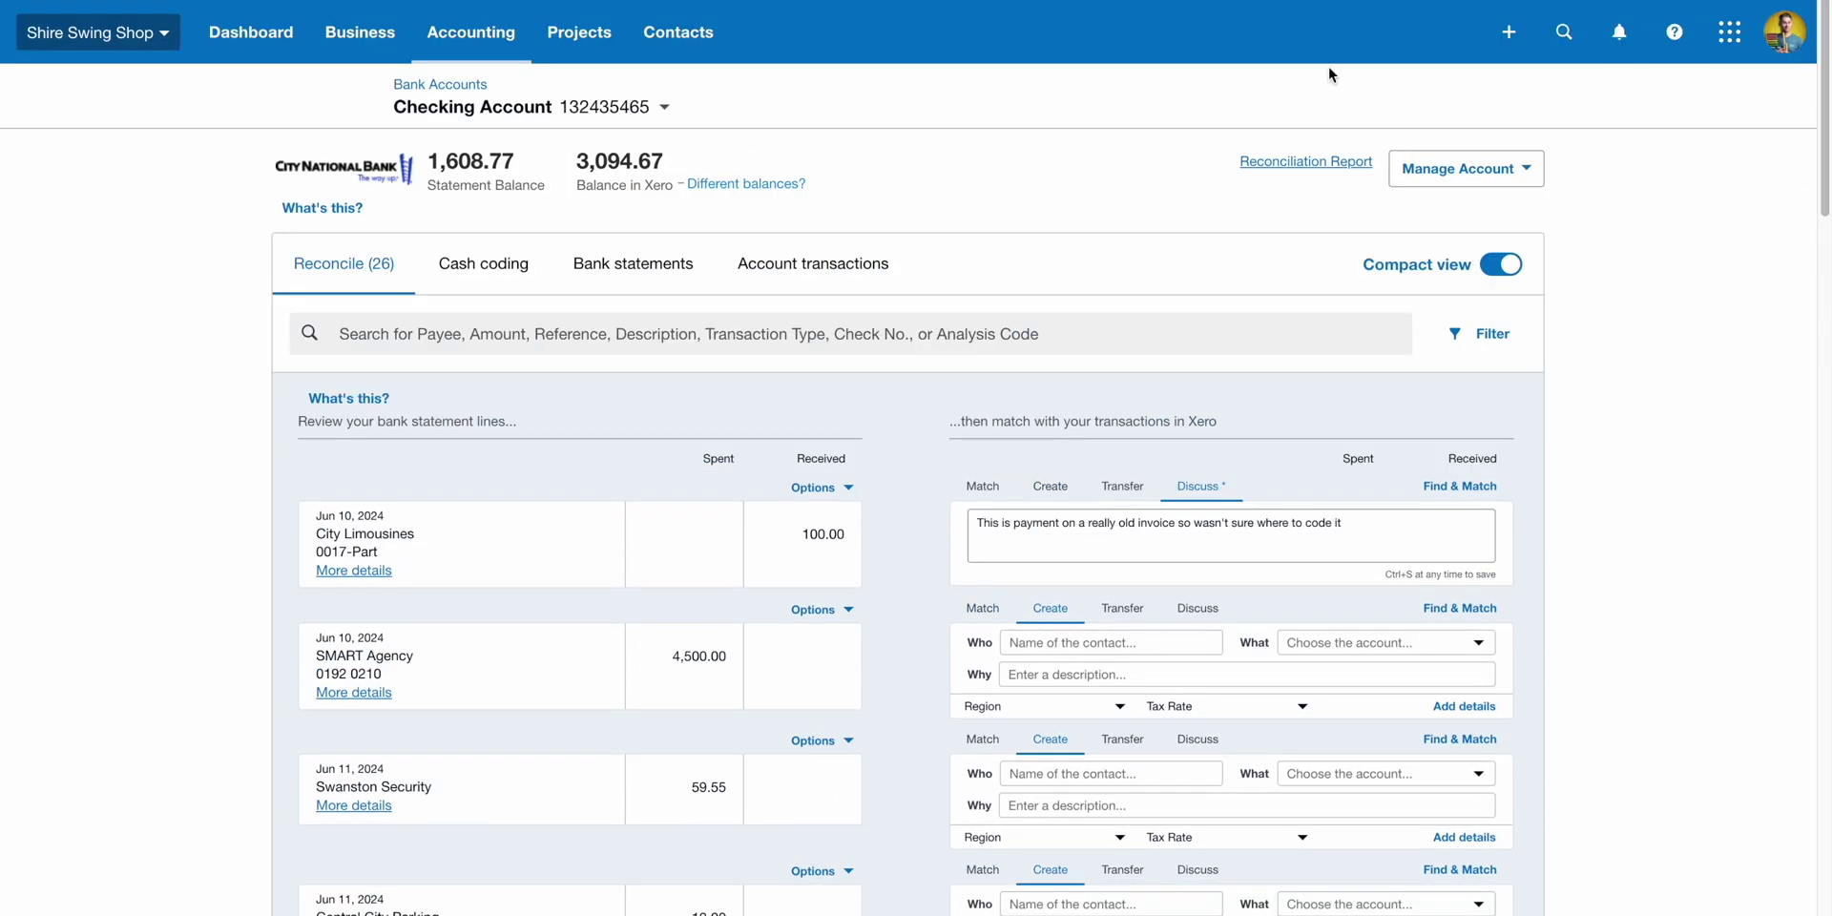
- Star Statement of Cash Flows - Direct Method in Reports, then view the Profit and Loss report for Jan 1–Jul 8, 2024
{"action": "left_click", "coordinate": [474, 48]}
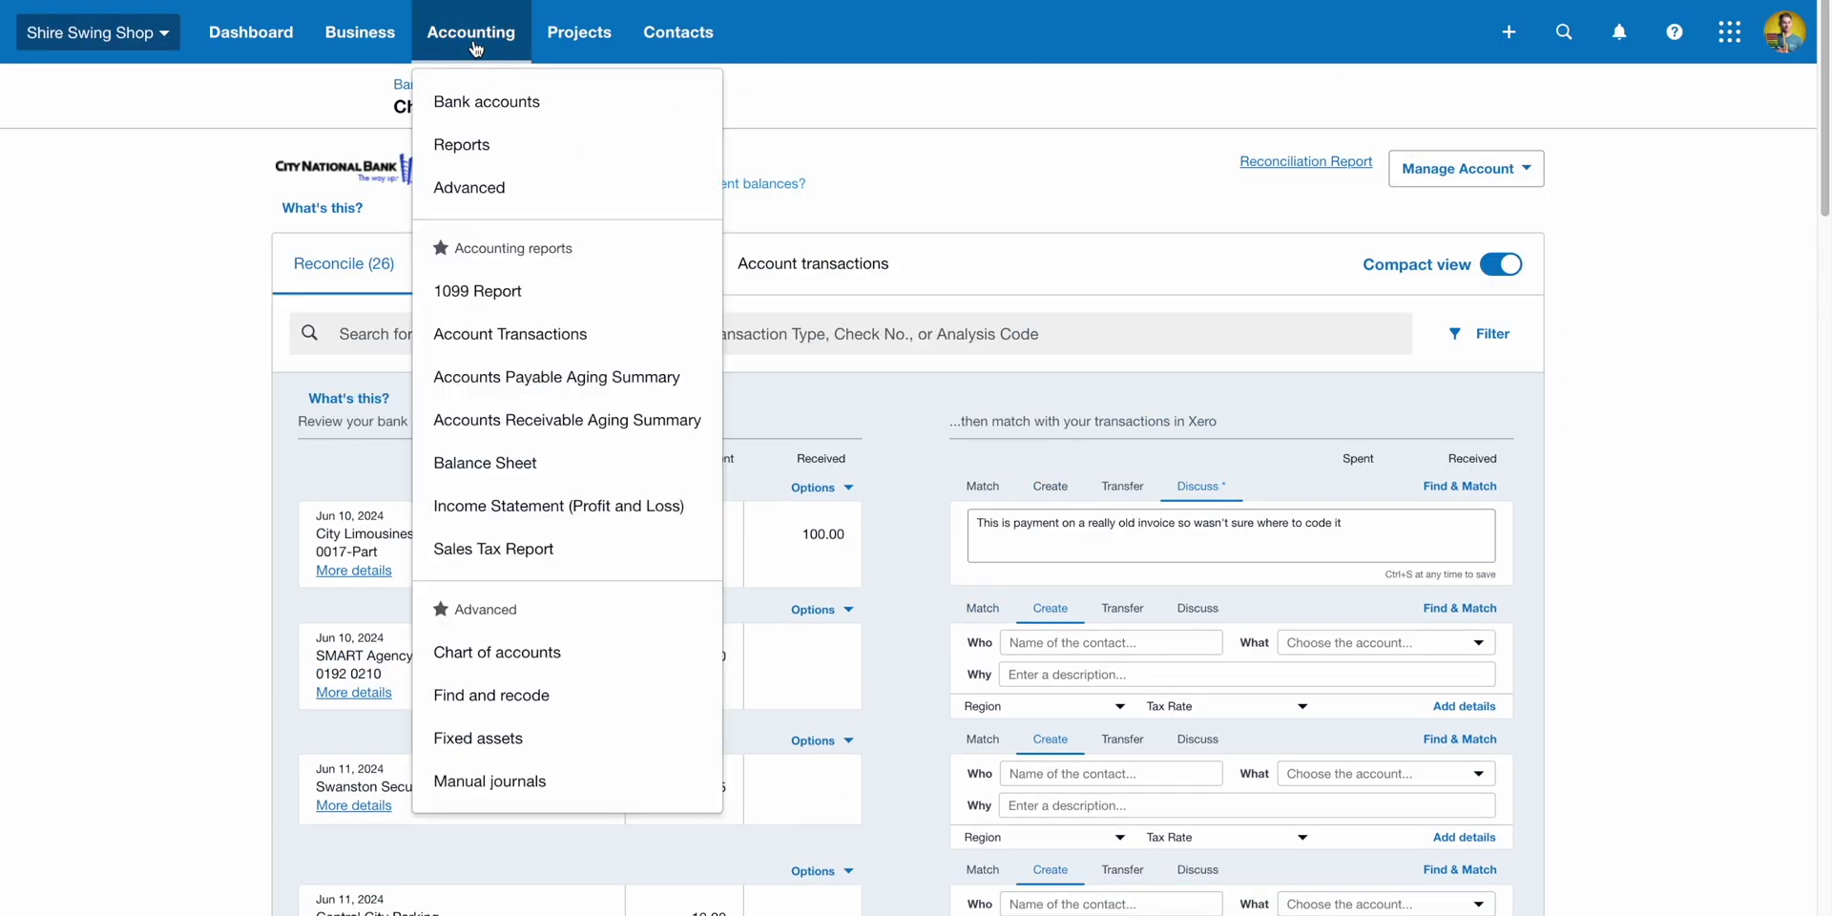
{"action": "left_click", "coordinate": [536, 148]}
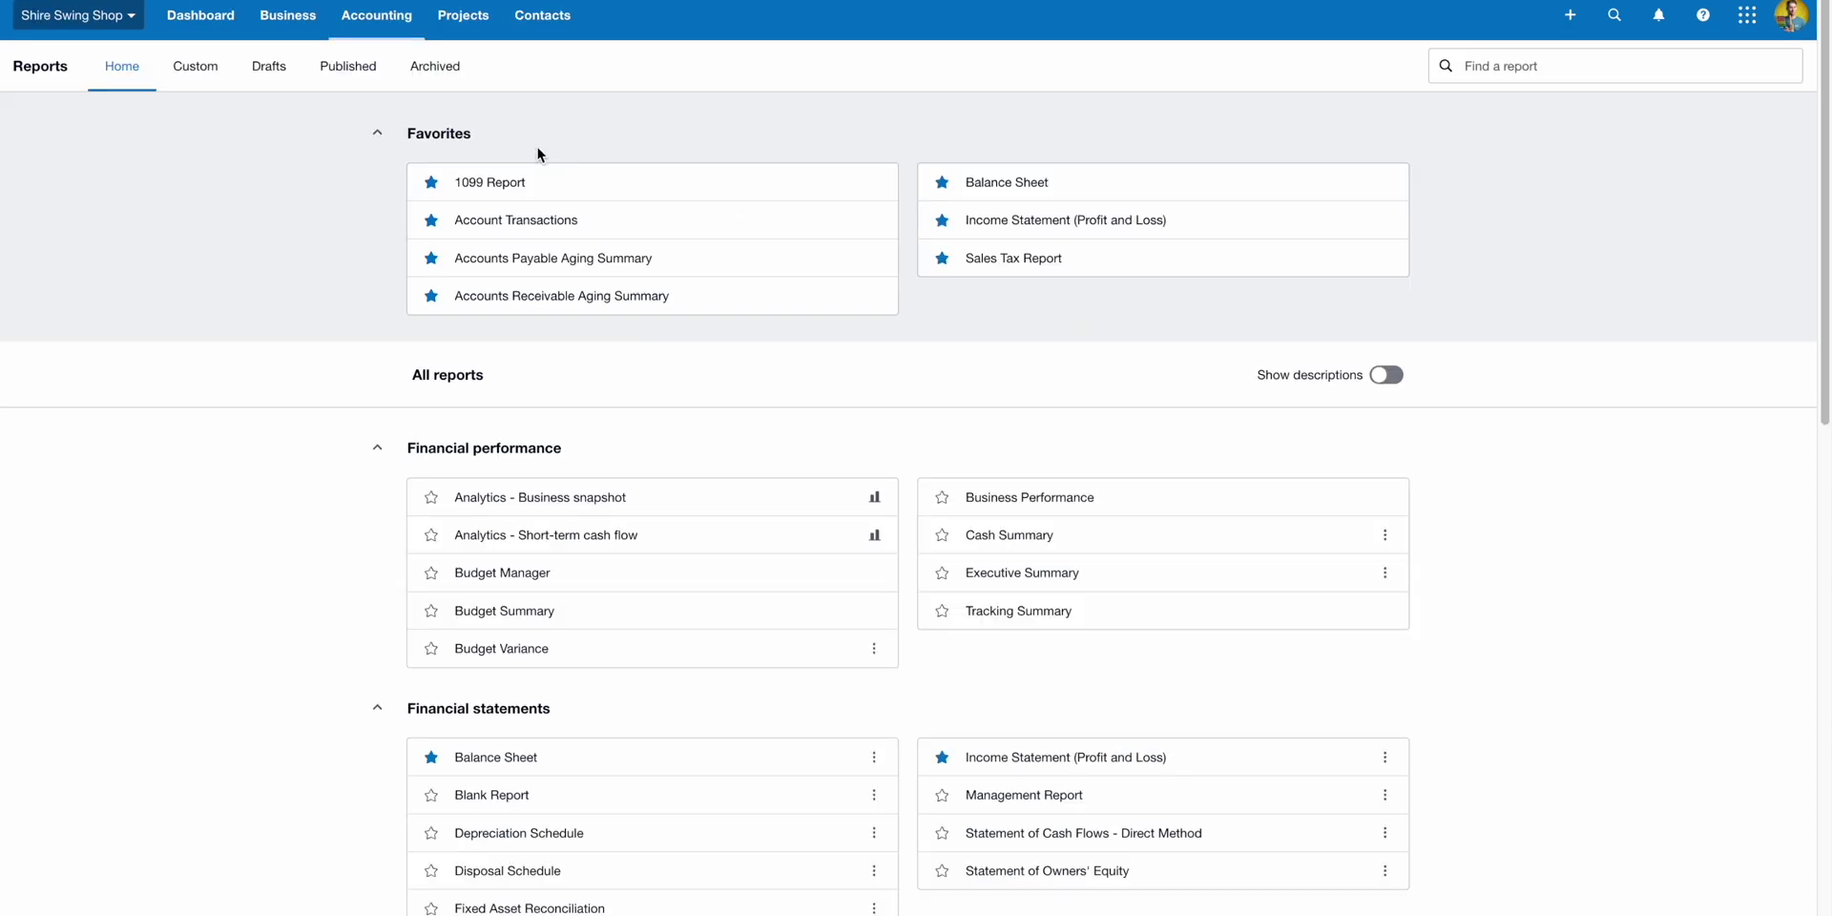
{"action": "left_click_drag", "start_coordinate": [1818, 220], "coordinate": [1824, 714]}
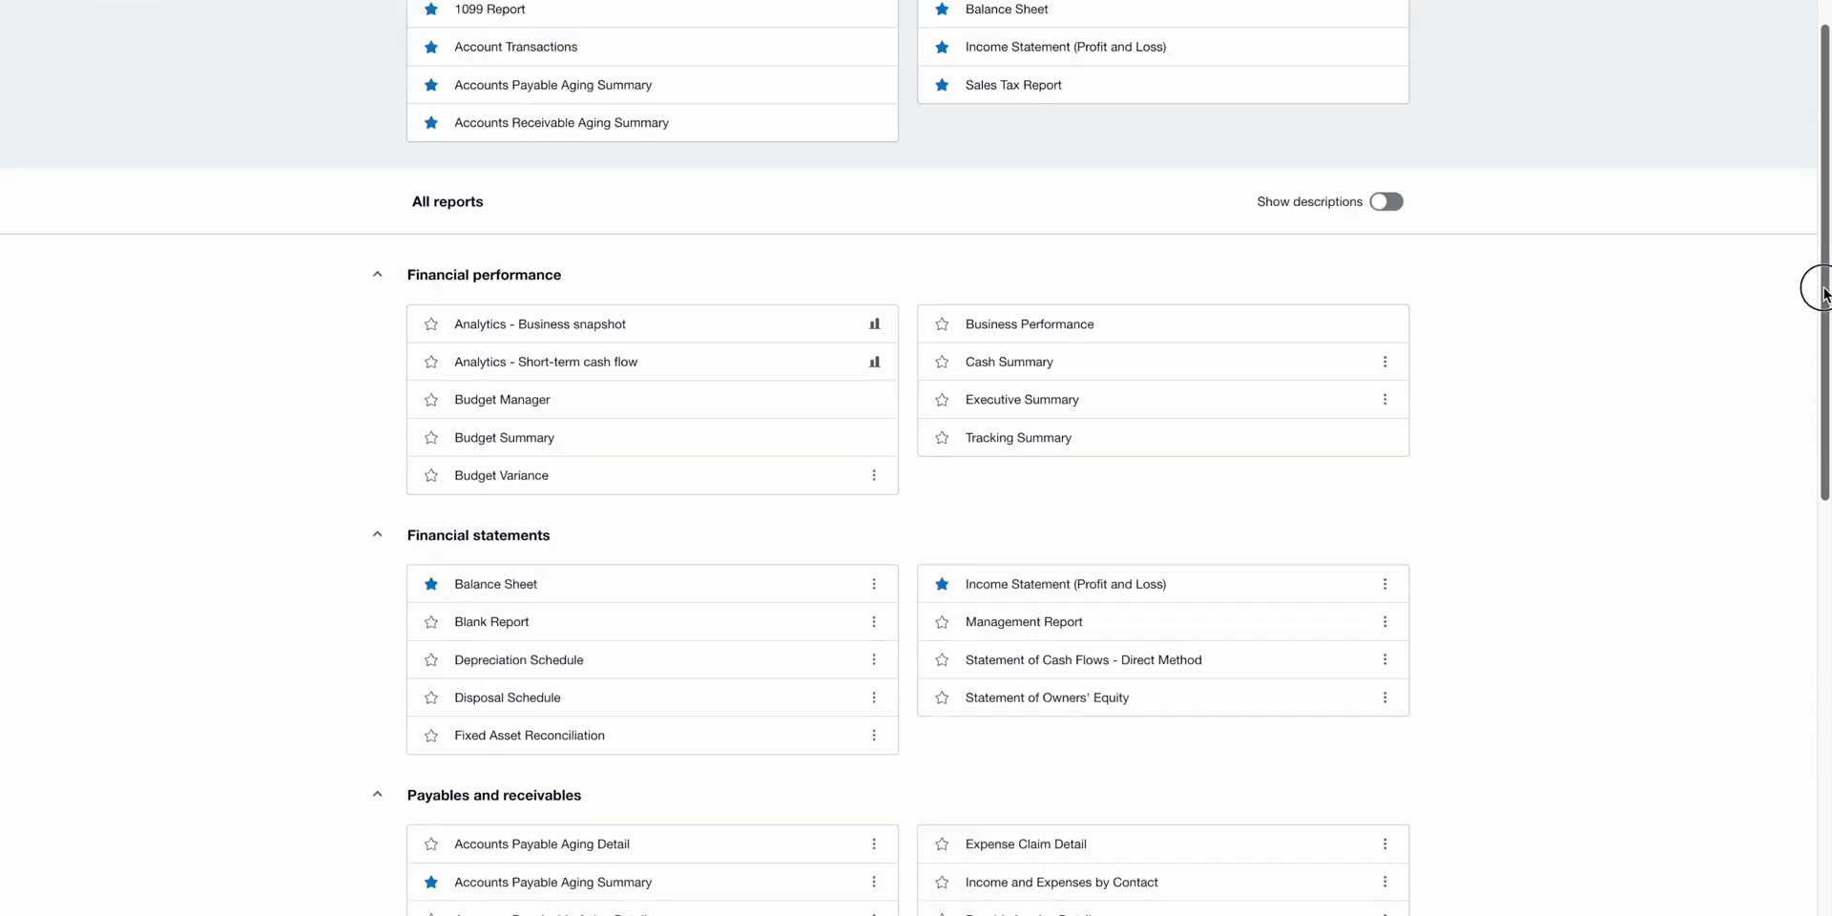
{"action": "left_click", "coordinate": [1825, 714]}
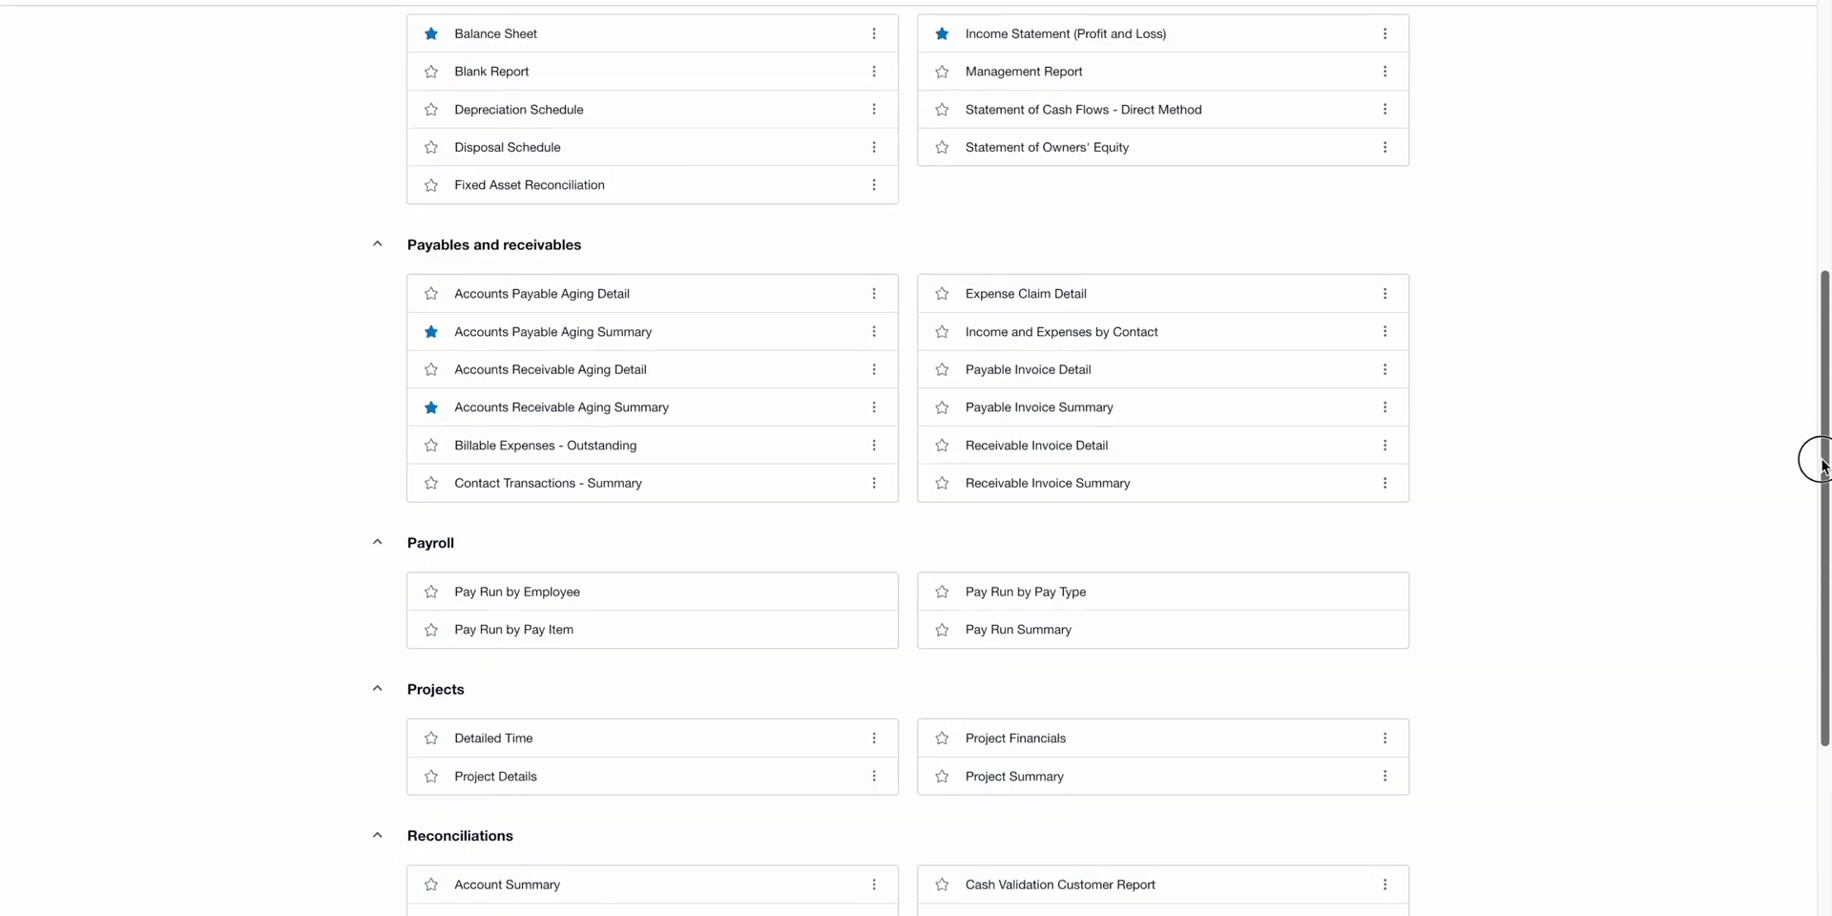
{"action": "left_click_drag", "start_coordinate": [1825, 714], "coordinate": [1822, 394]}
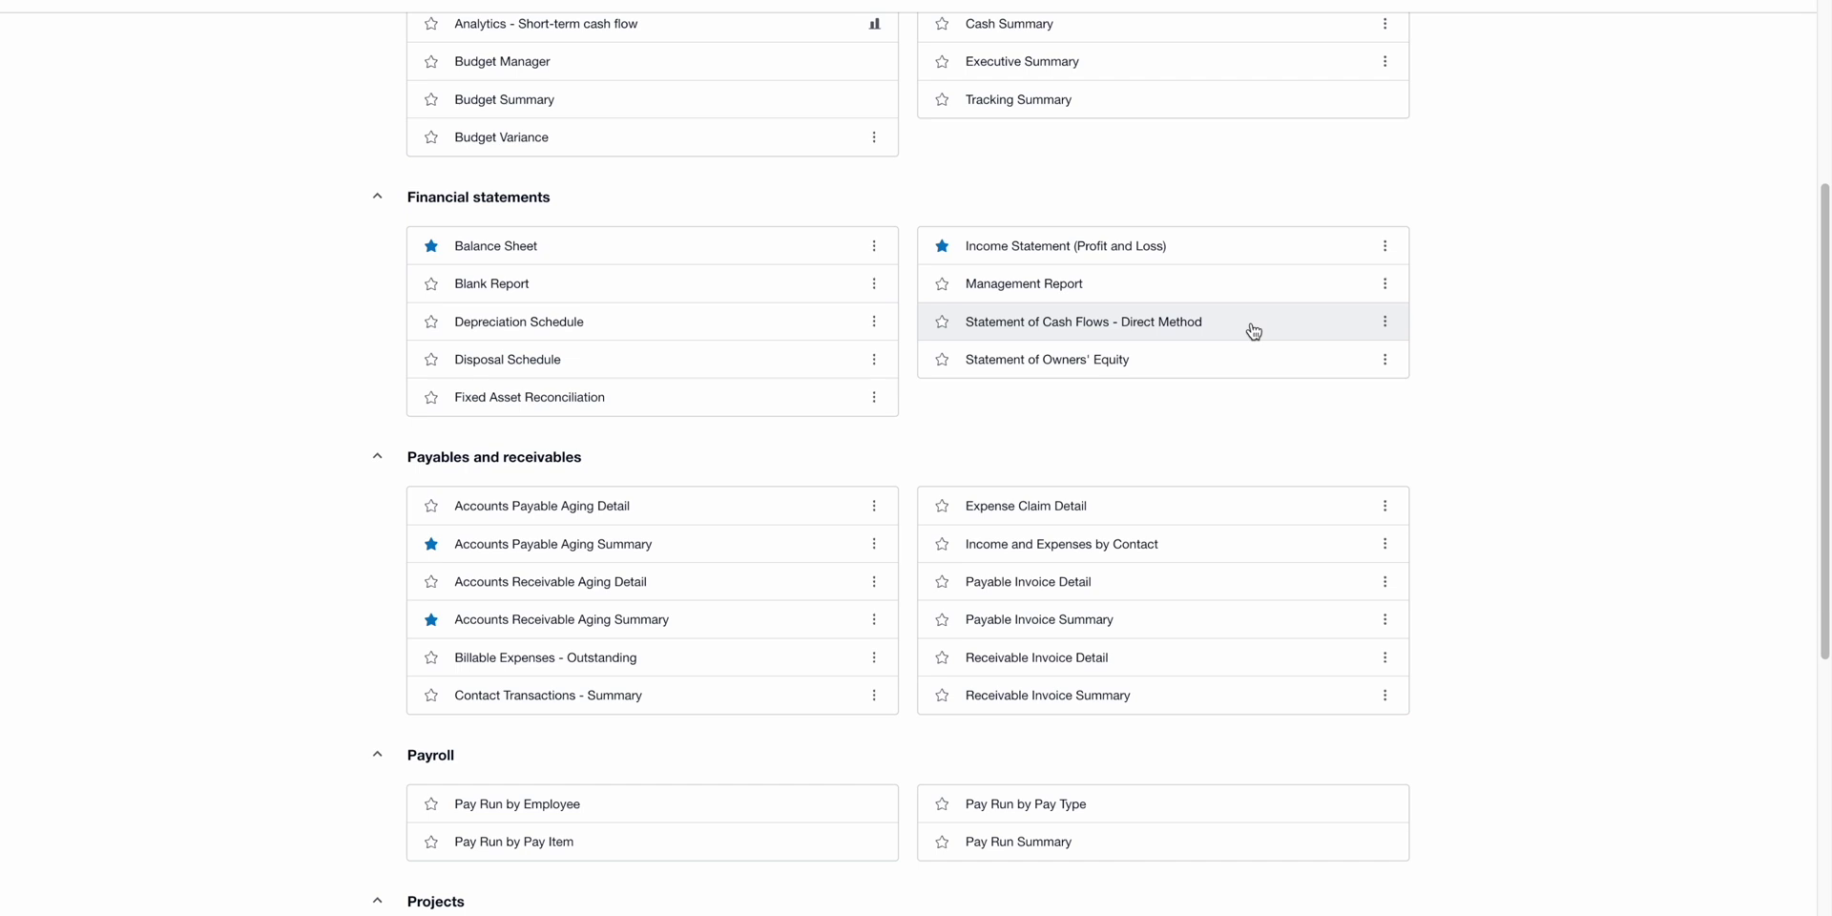
{"action": "left_click", "coordinate": [942, 324]}
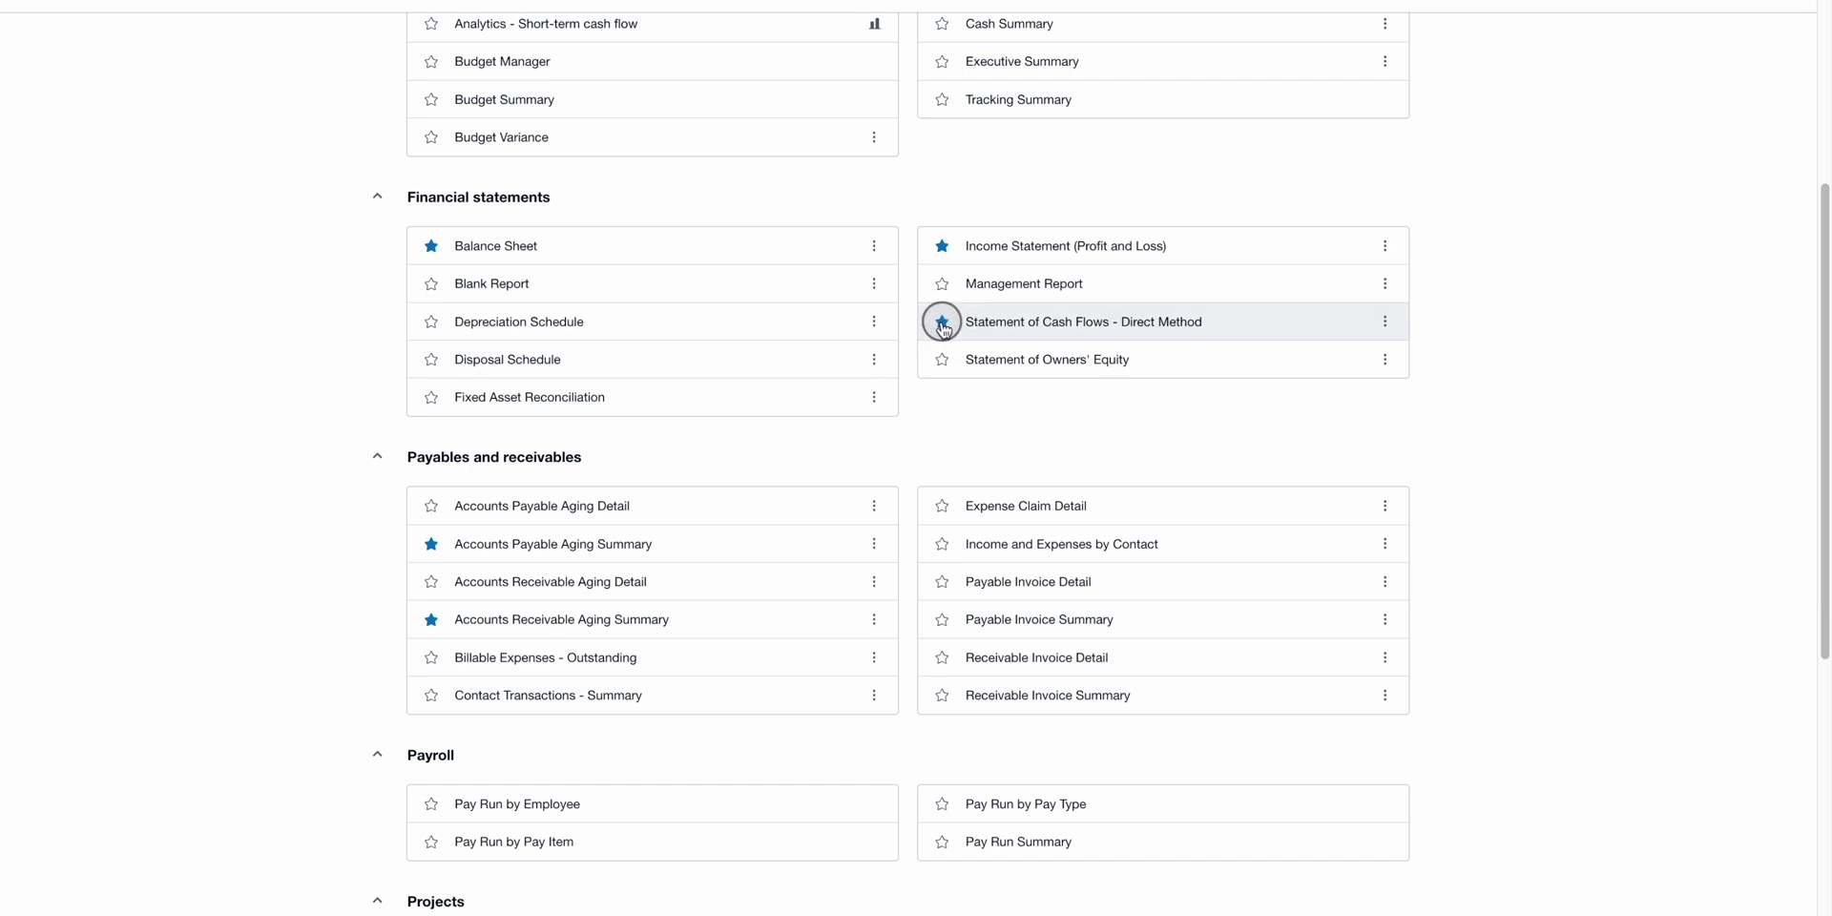
{"action": "left_click", "coordinate": [1196, 250]}
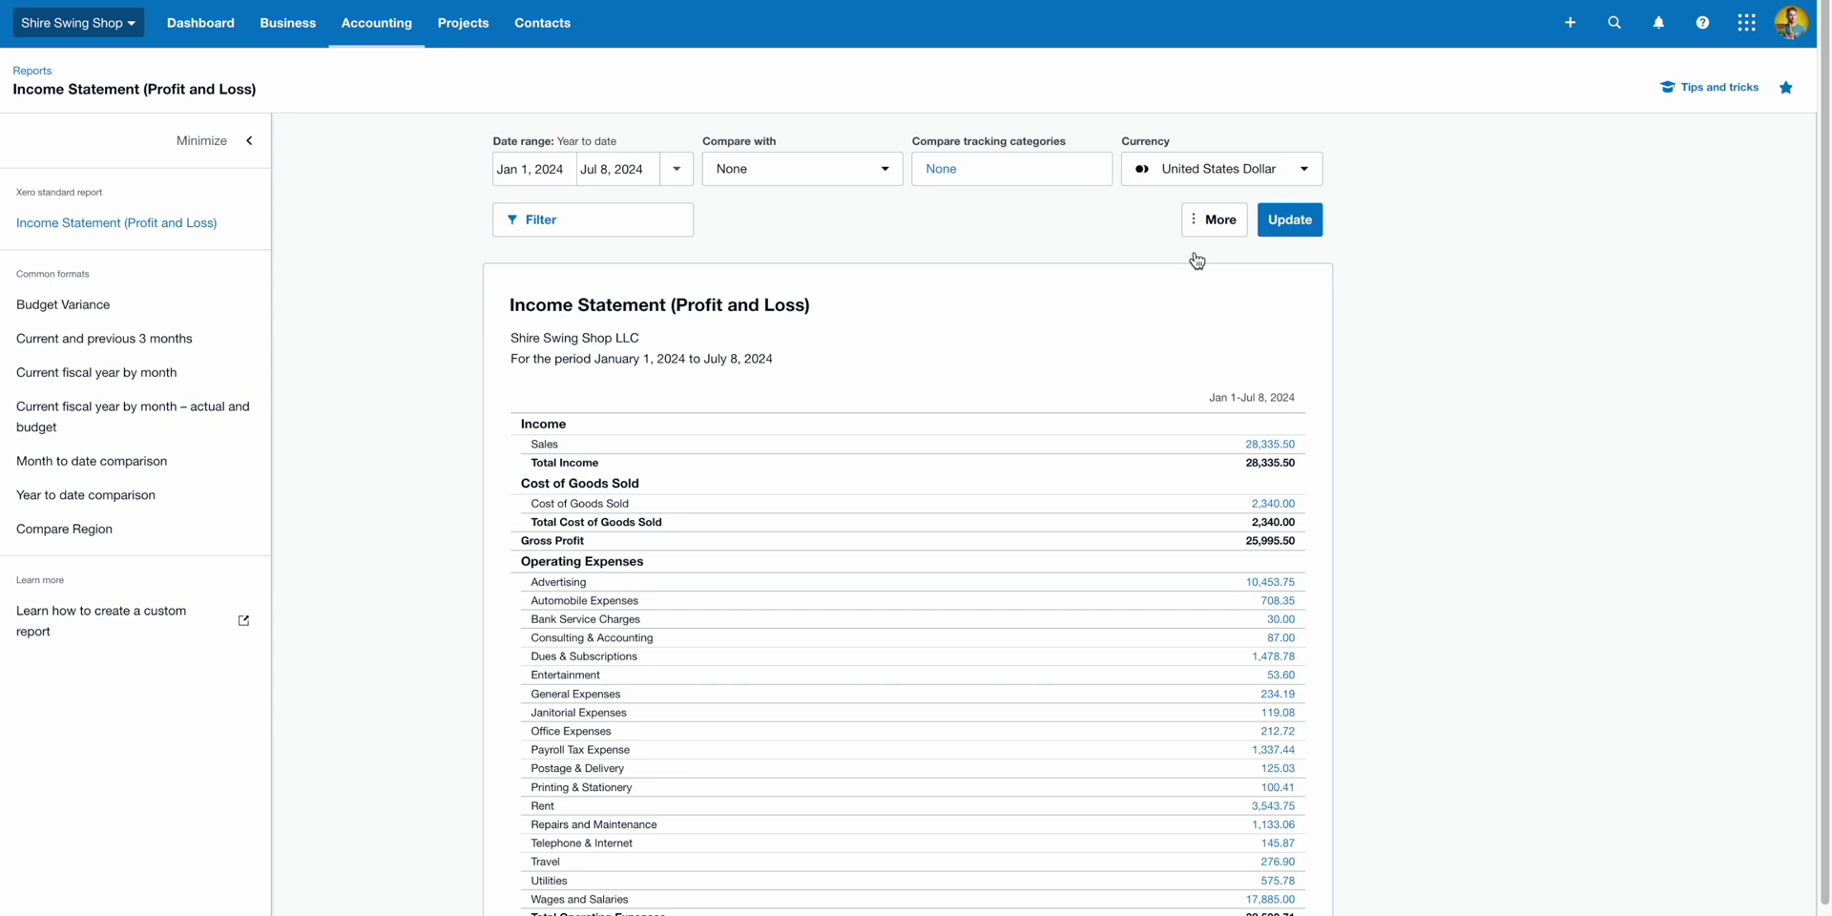
- View the Balance Sheet, then the 2023 Statement of Cash Flows - Direct Method
{"action": "left_click", "coordinate": [398, 42]}
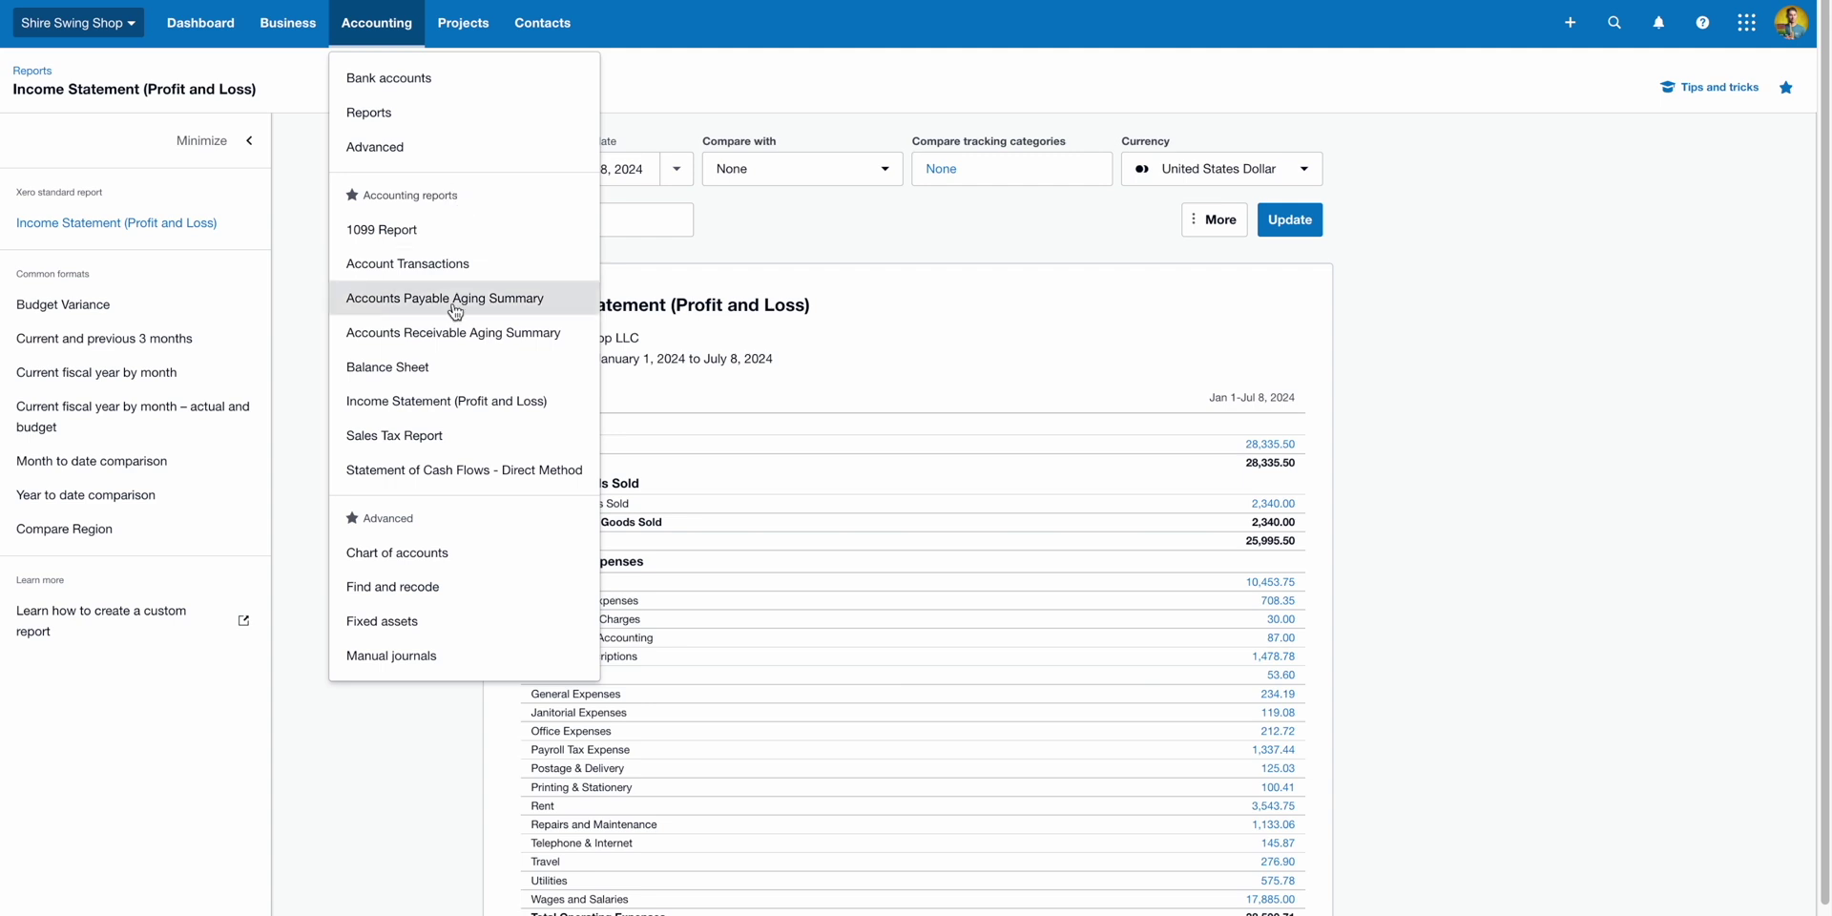
{"action": "left_click", "coordinate": [444, 369]}
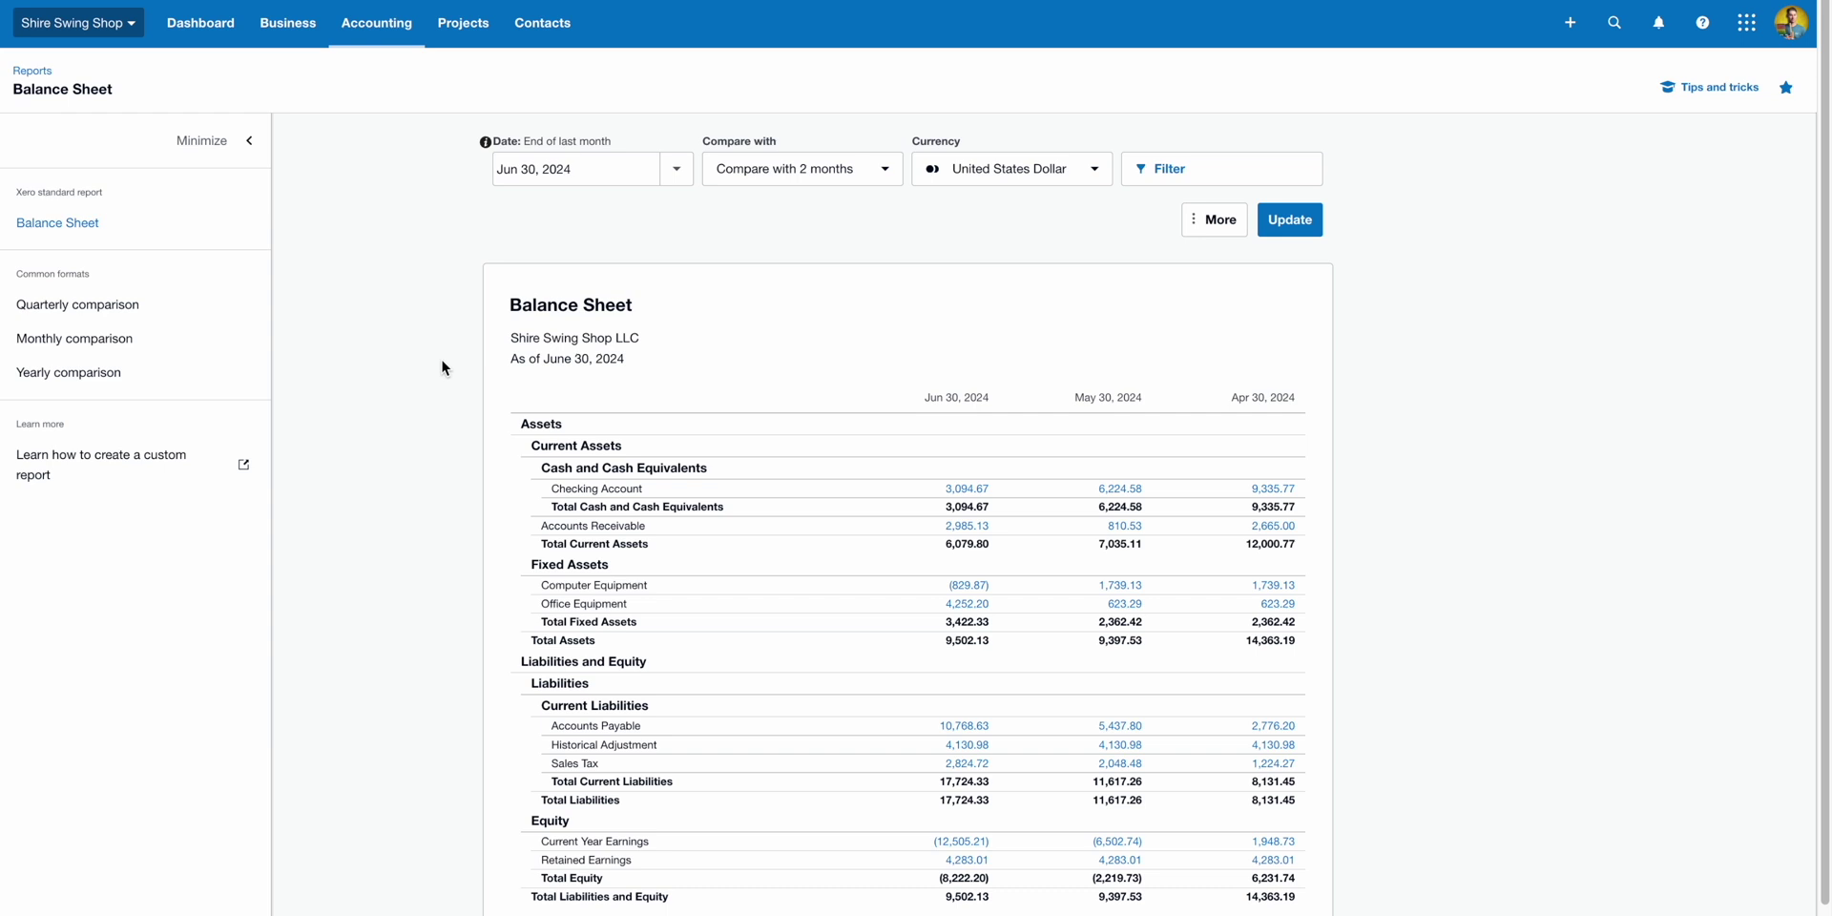
{"action": "left_click", "coordinate": [410, 44]}
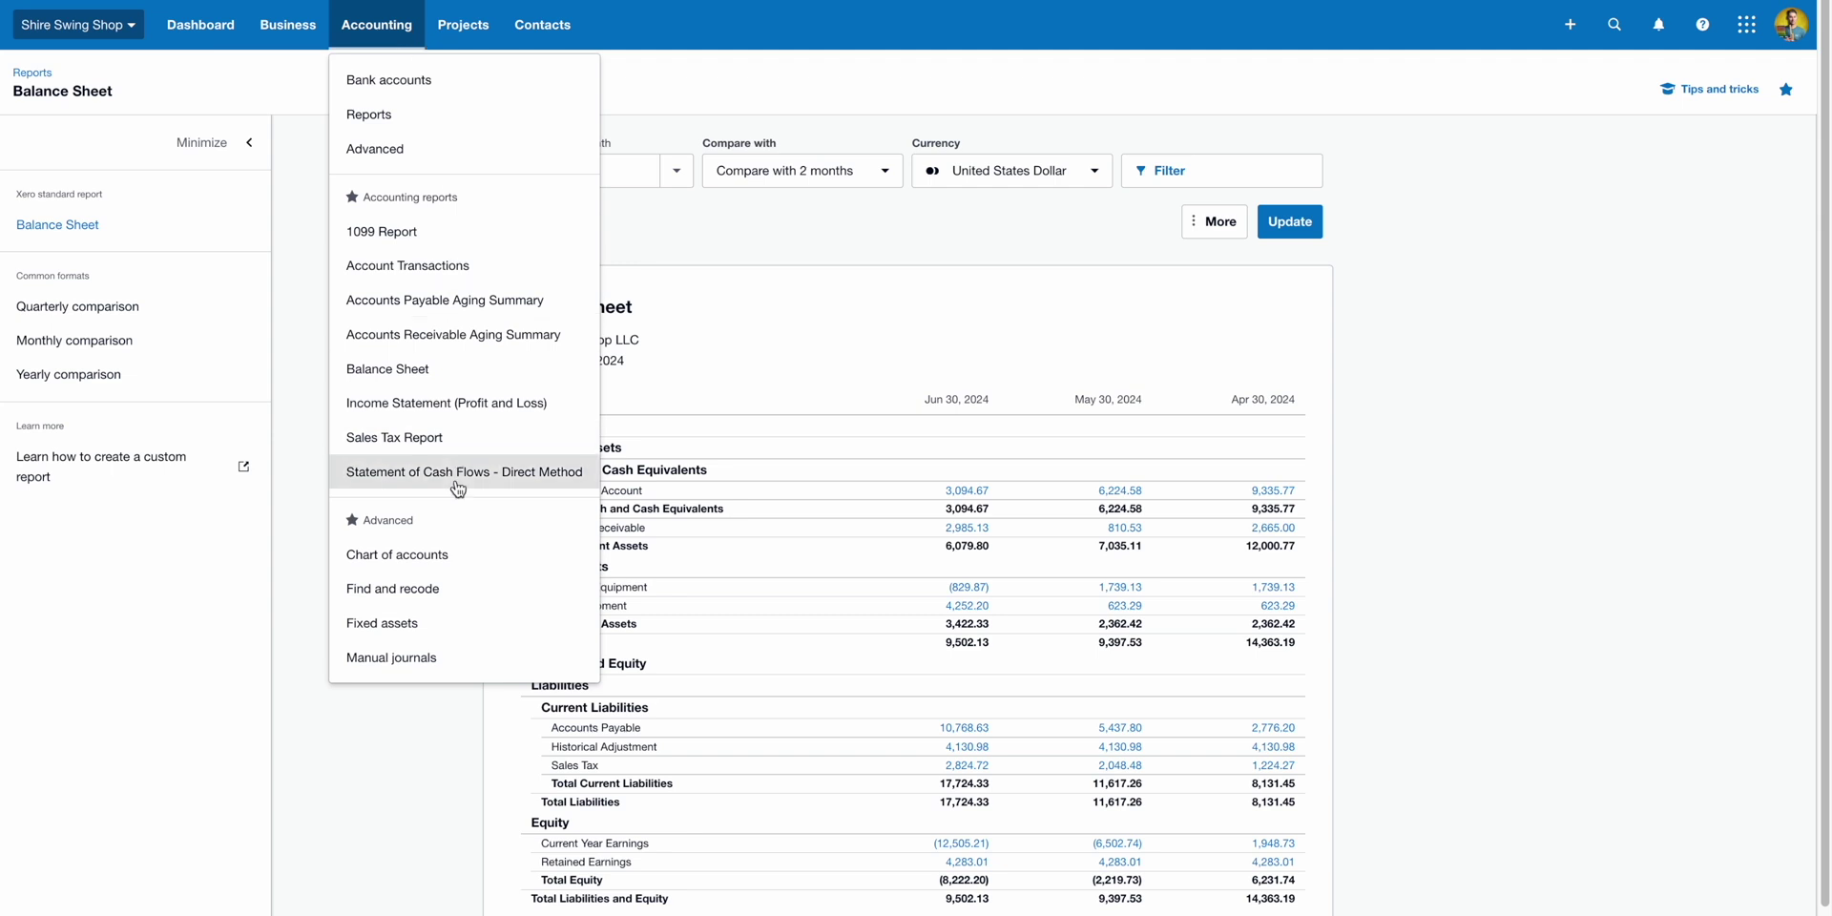
{"action": "left_click", "coordinate": [458, 475]}
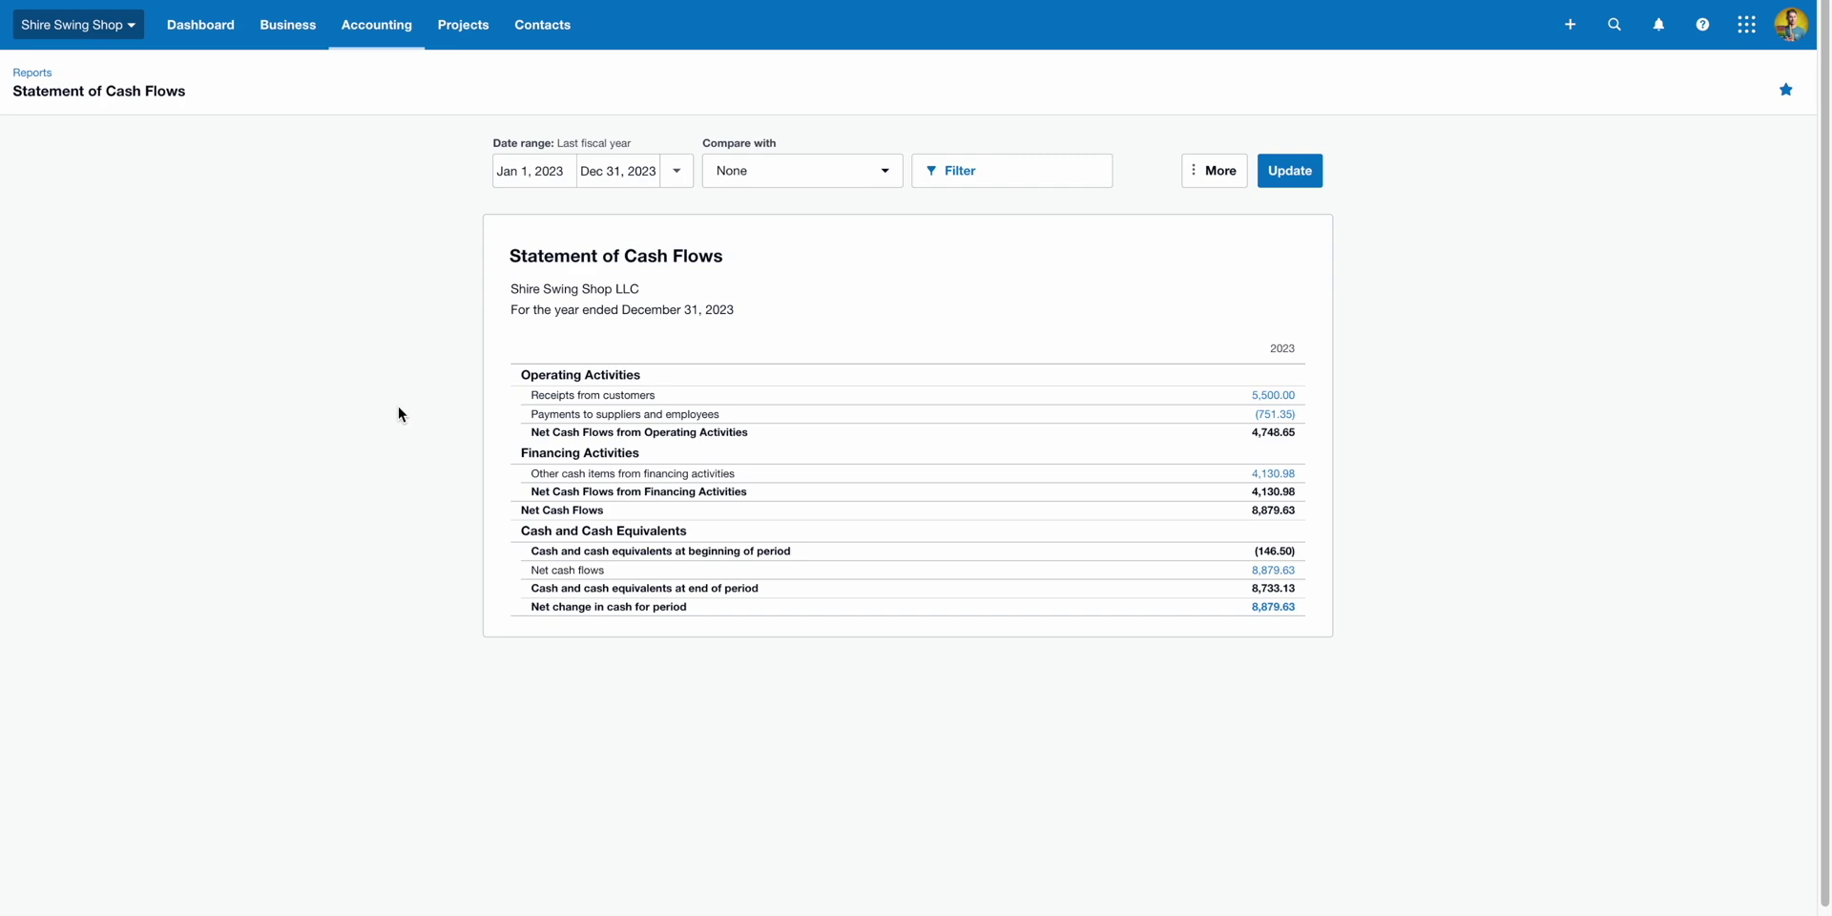
{"action": "left_click", "coordinate": [415, 44]}
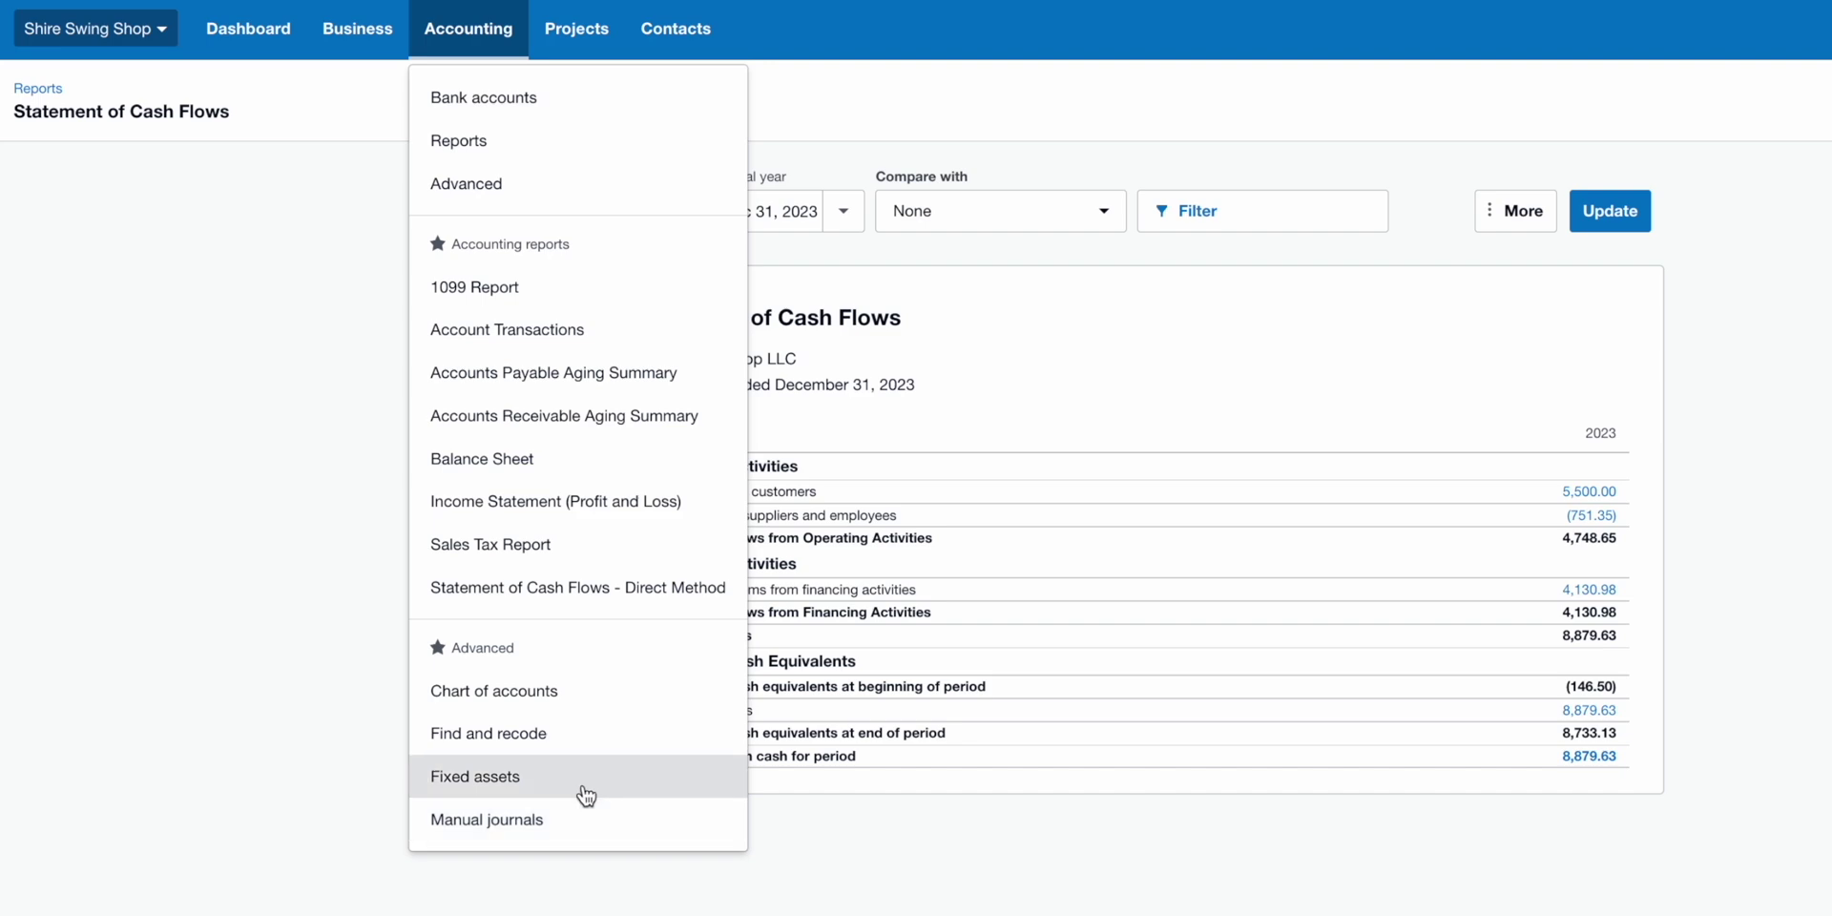
- View the Chart of accounts, then the All projects list of four in-progress projects
{"action": "left_click", "coordinate": [599, 688]}
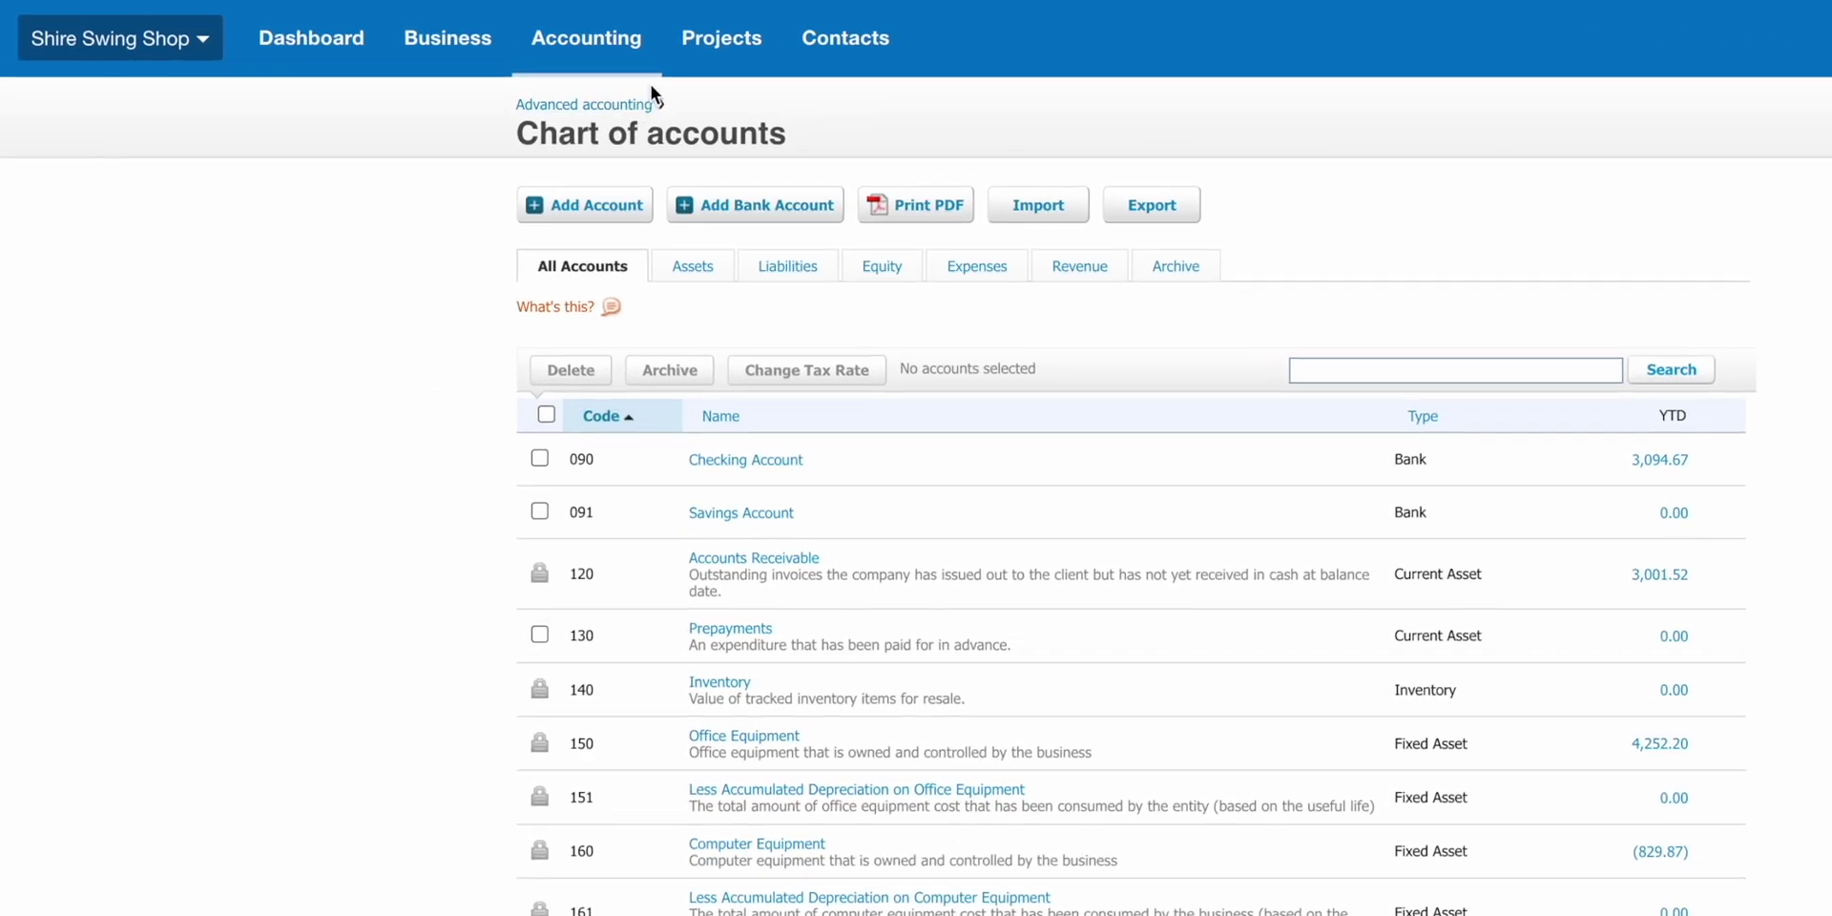
{"action": "left_click", "coordinate": [759, 69]}
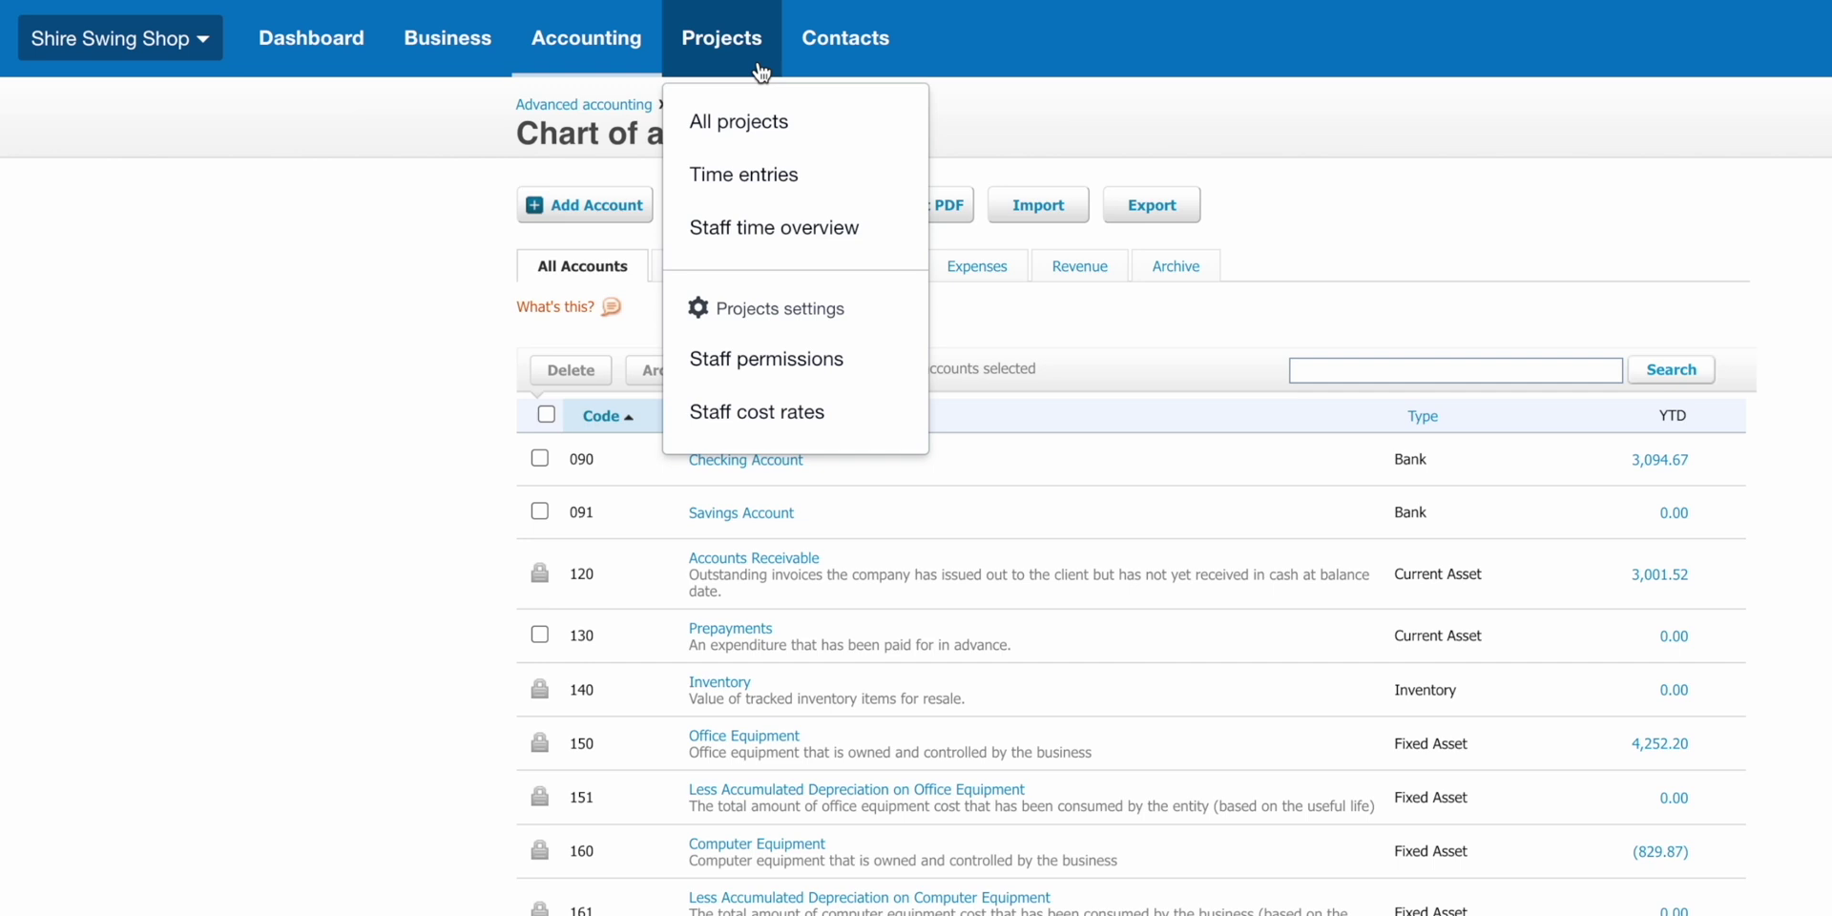
{"action": "left_click", "coordinate": [819, 134]}
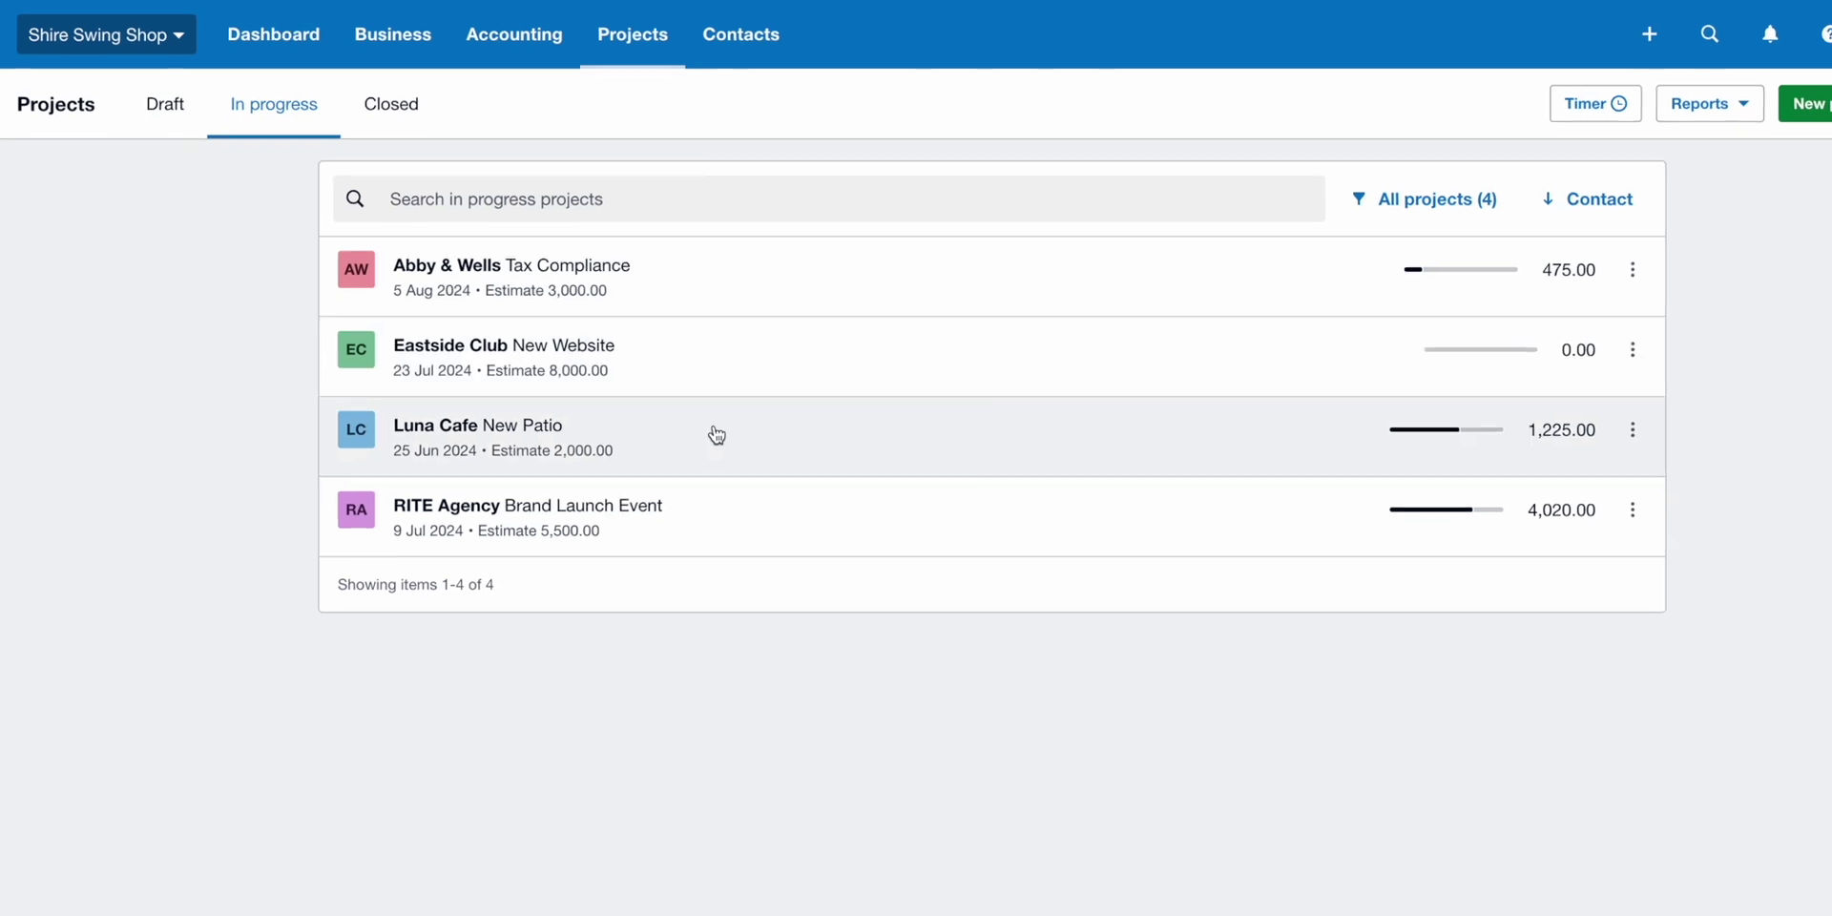
- Review the Luna Cafe New Patio project (1,225.00 of 2,000.00 estimate), then show all contacts
{"action": "left_click", "coordinate": [653, 397]}
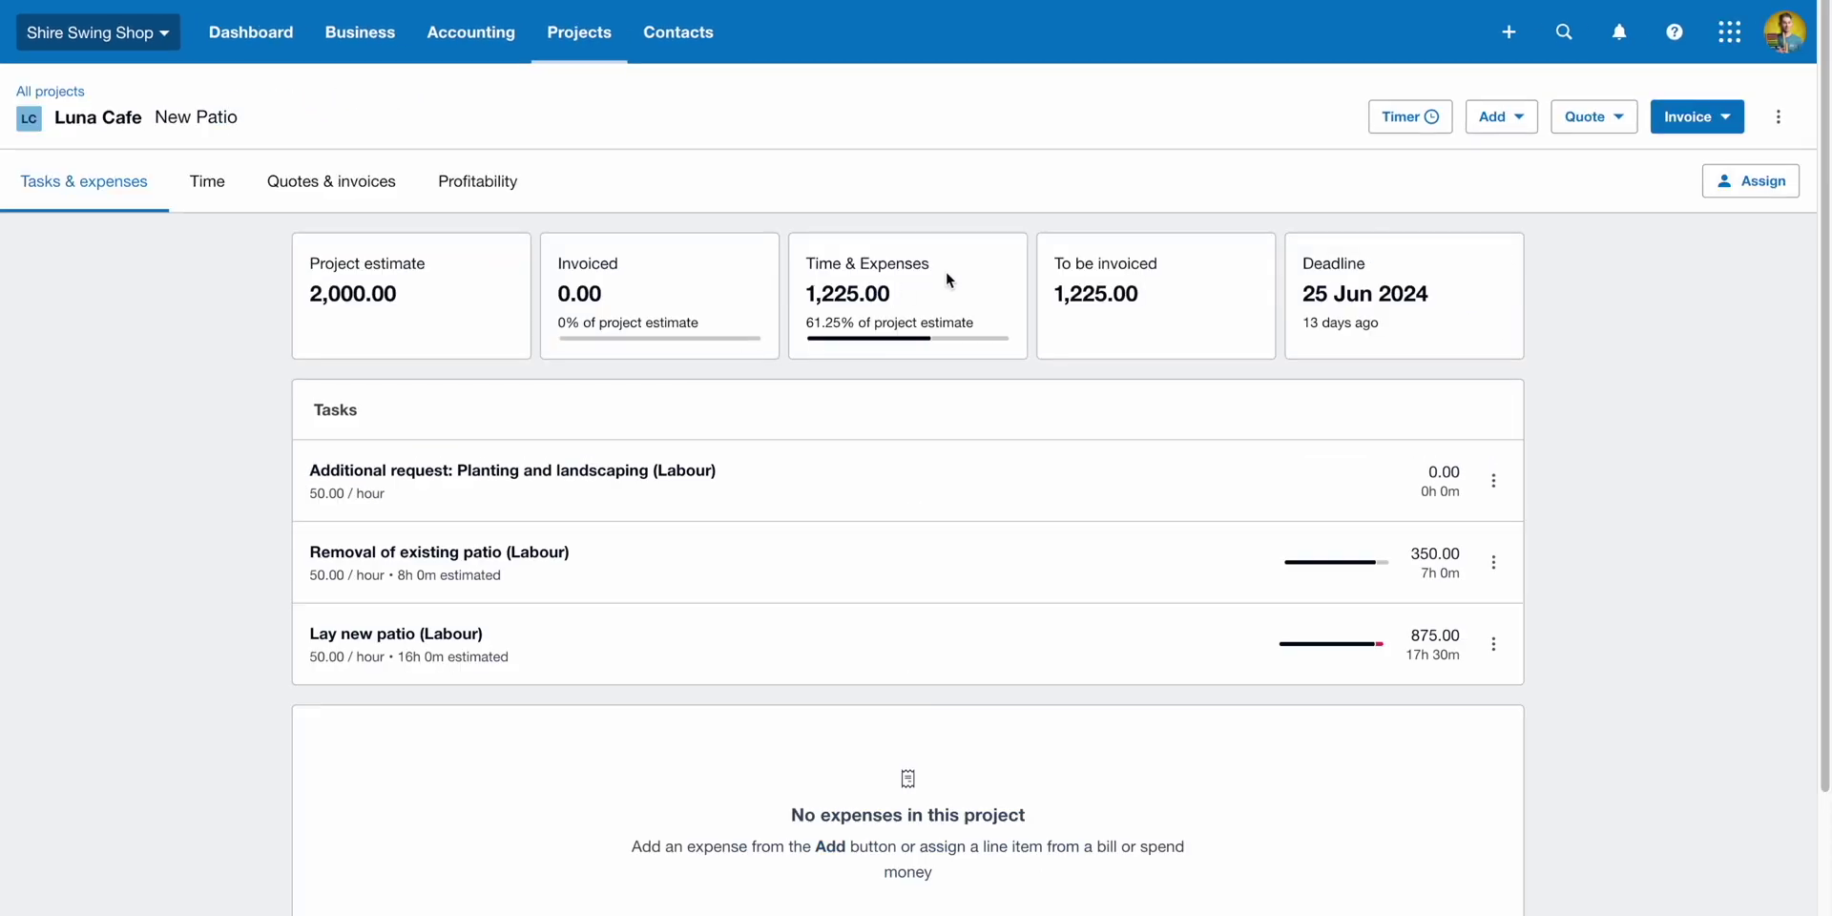
{"action": "left_click", "coordinate": [696, 61]}
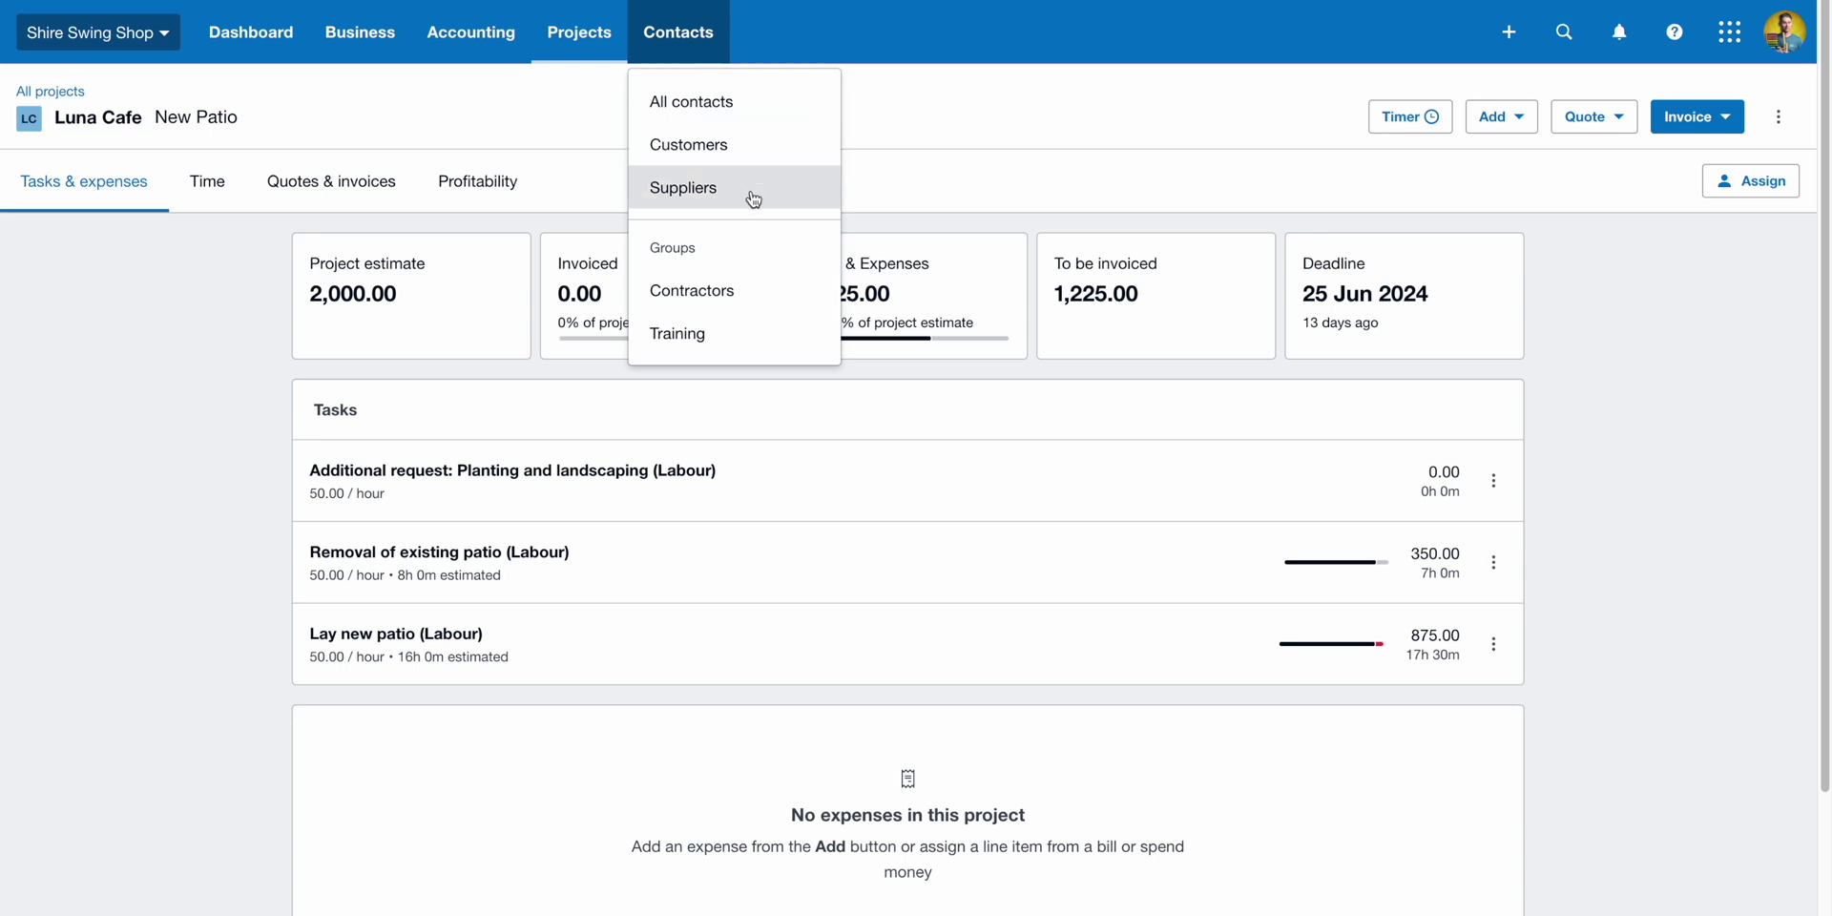
{"action": "left_click", "coordinate": [764, 118]}
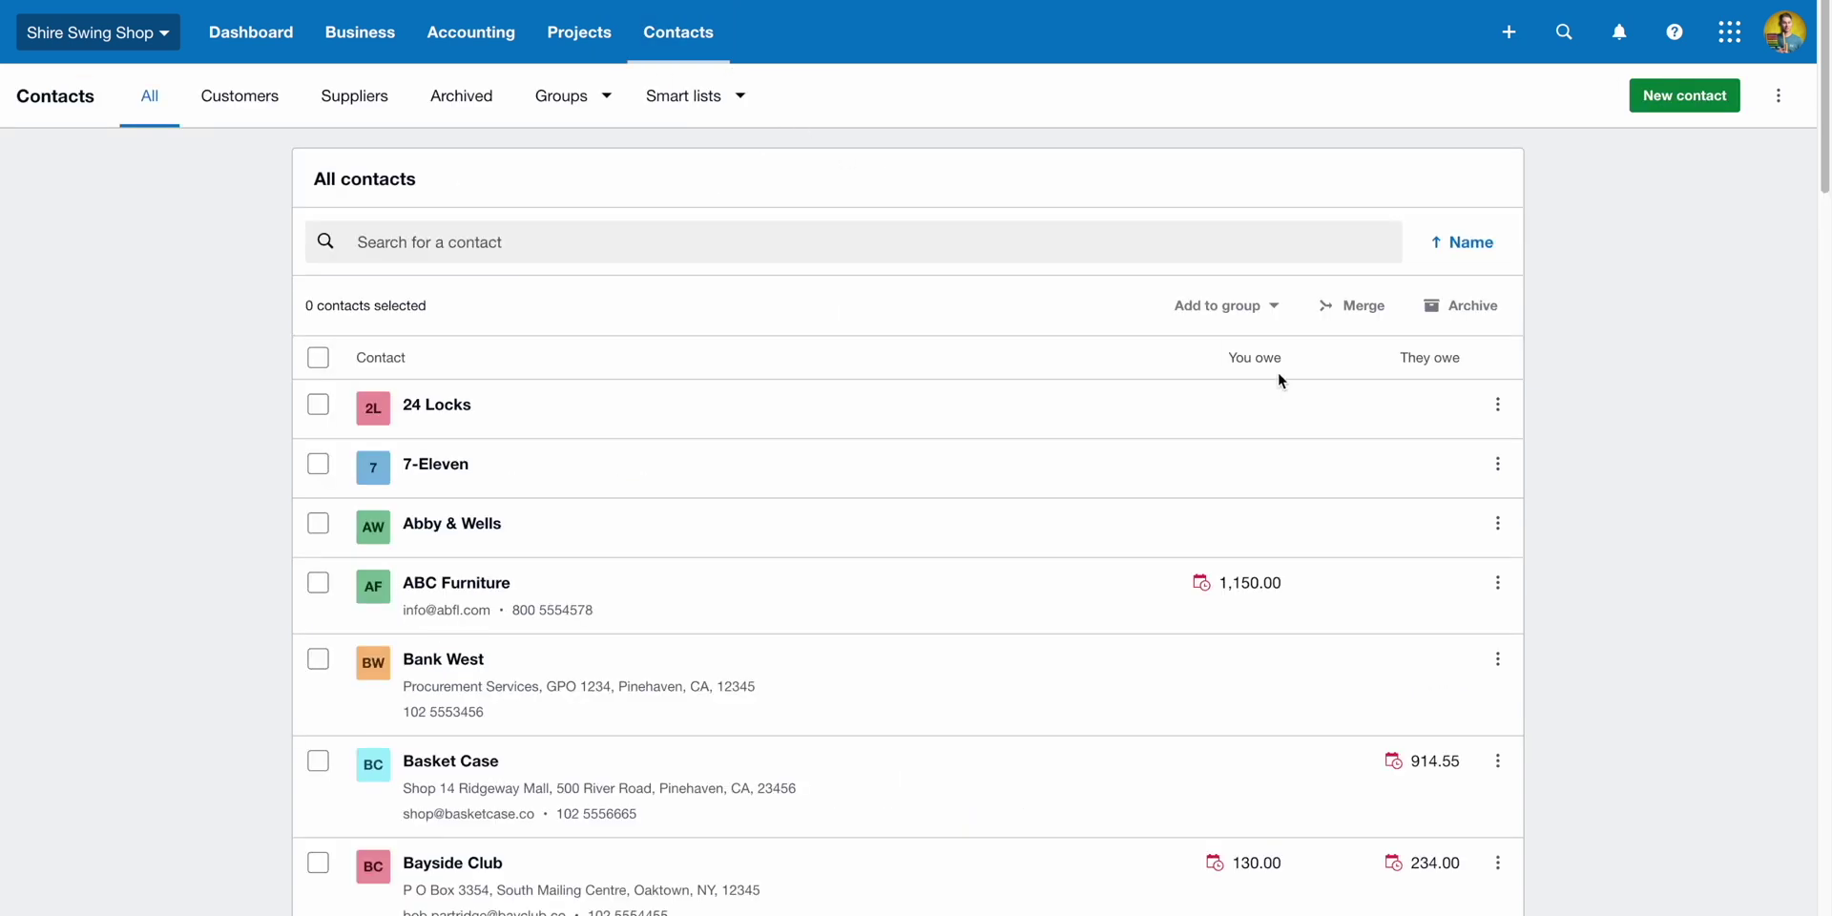